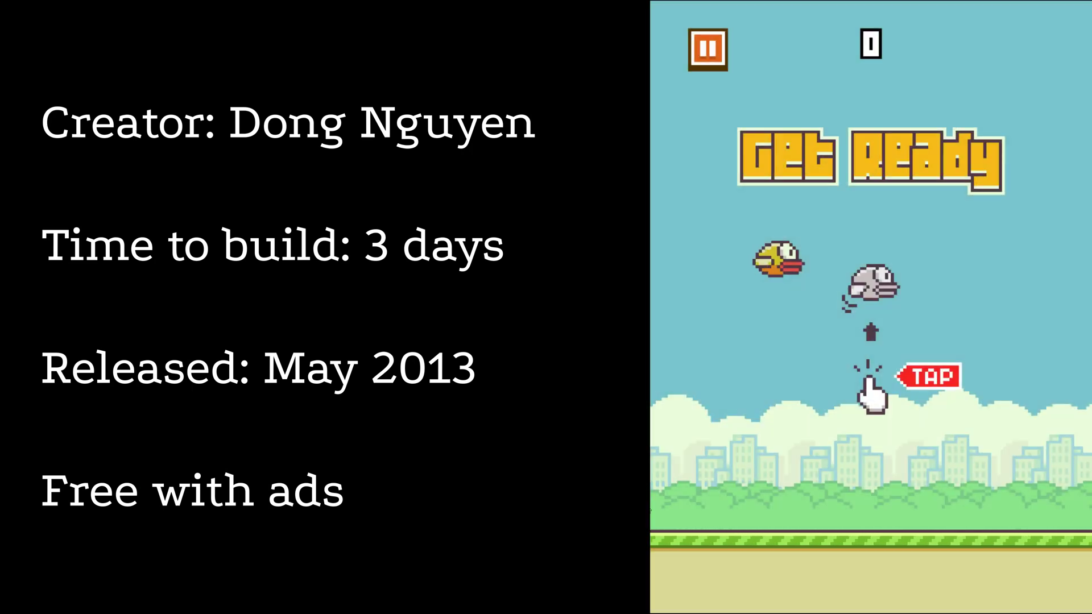
pyautogui.press('Right')
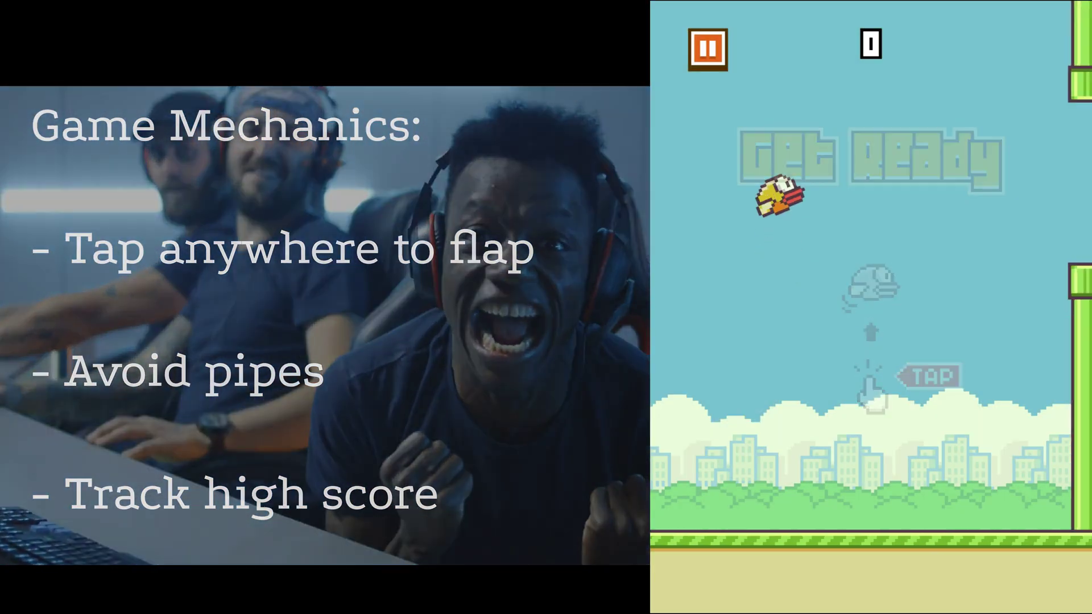
pyautogui.press('Right')
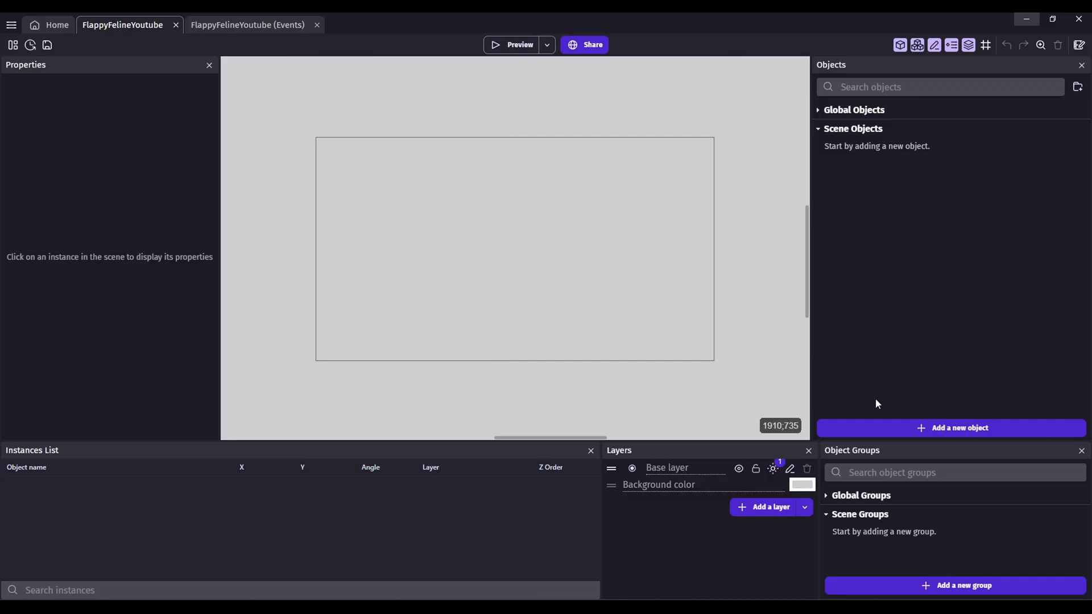
# Start a new object from the asset store, filter the packs to owned ones and open the GDevelop Mega Bundle.
pyautogui.click(874, 429)
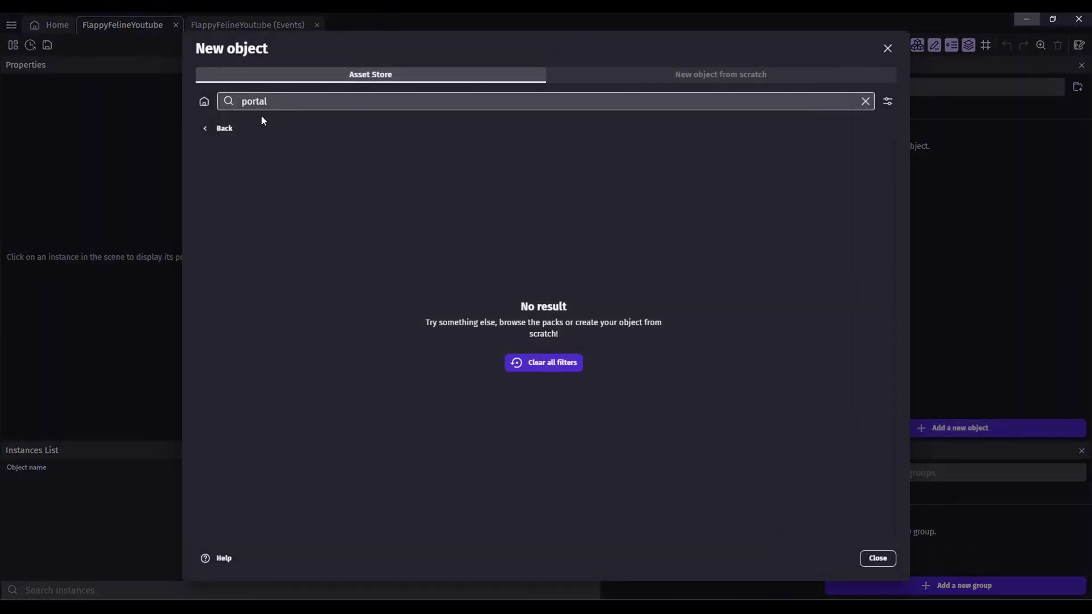
pyautogui.click(233, 123)
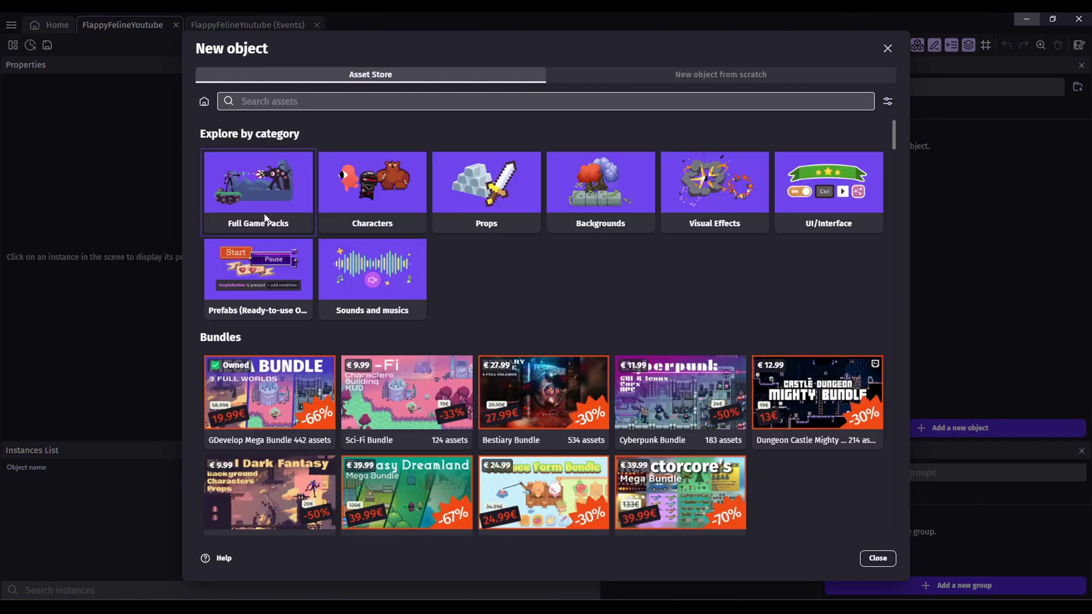
pyautogui.click(887, 101)
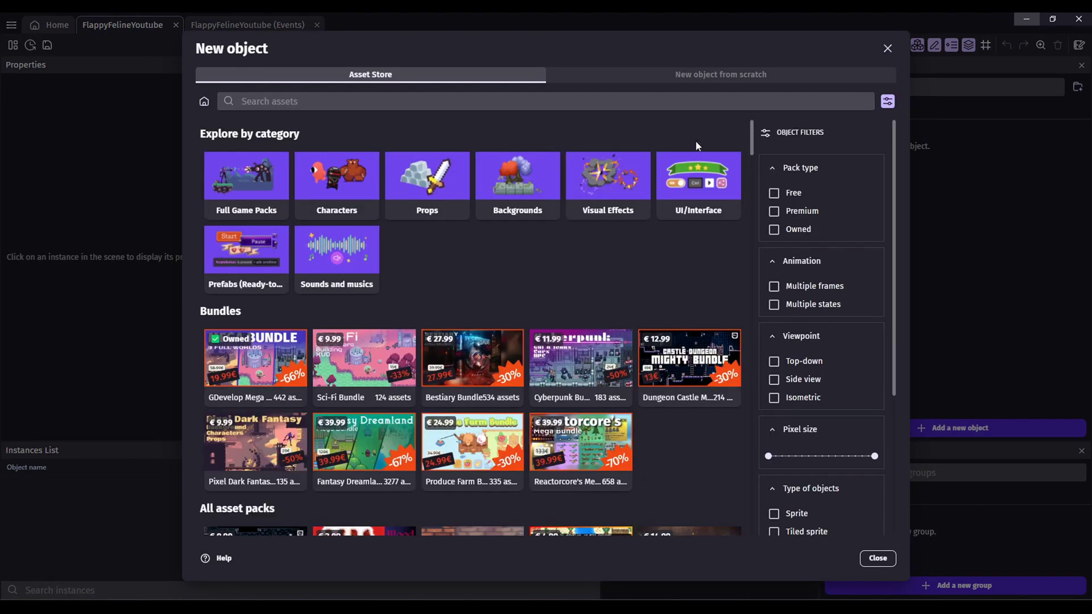
pyautogui.click(774, 212)
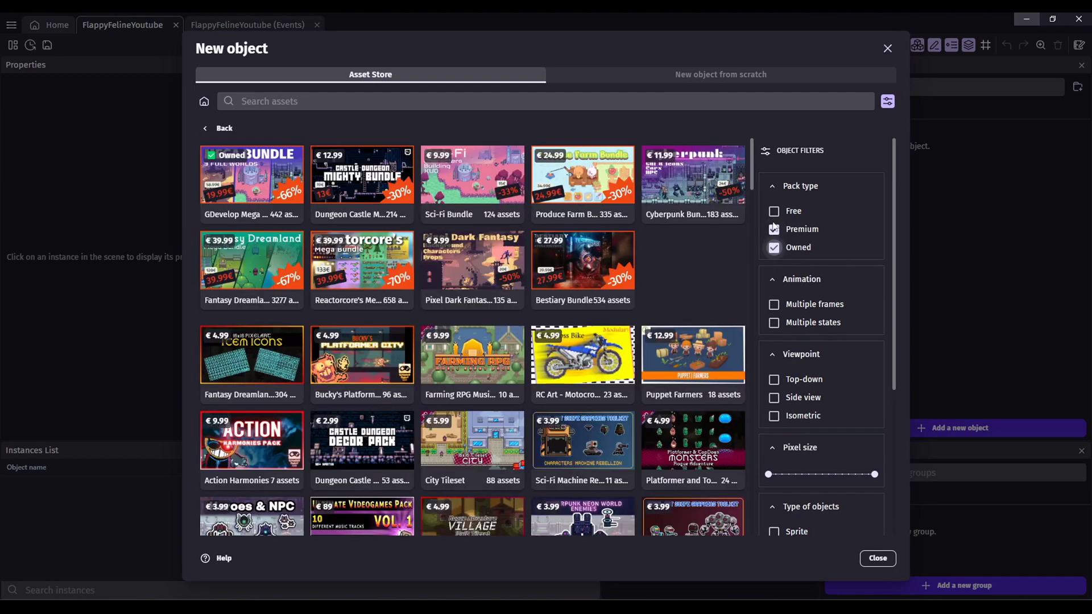
pyautogui.click(774, 230)
pyautogui.click(255, 164)
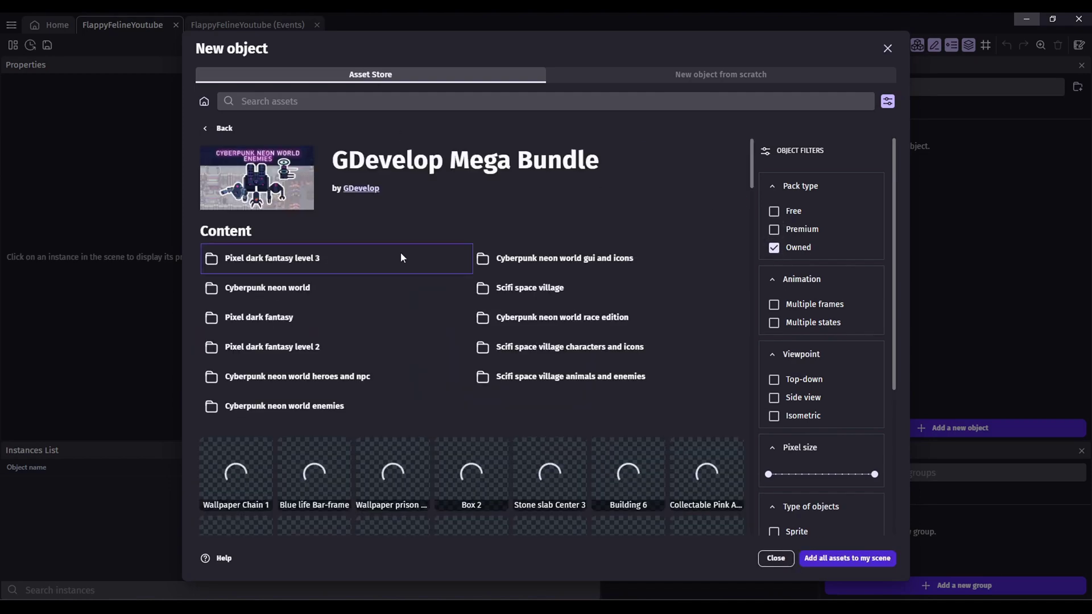
# Find the Domesticated Animal 1 asset with 4 animations in the bundle and add it to the scene.
pyautogui.scroll(-10, 400, 252)
pyautogui.scroll(-10, 543, 263)
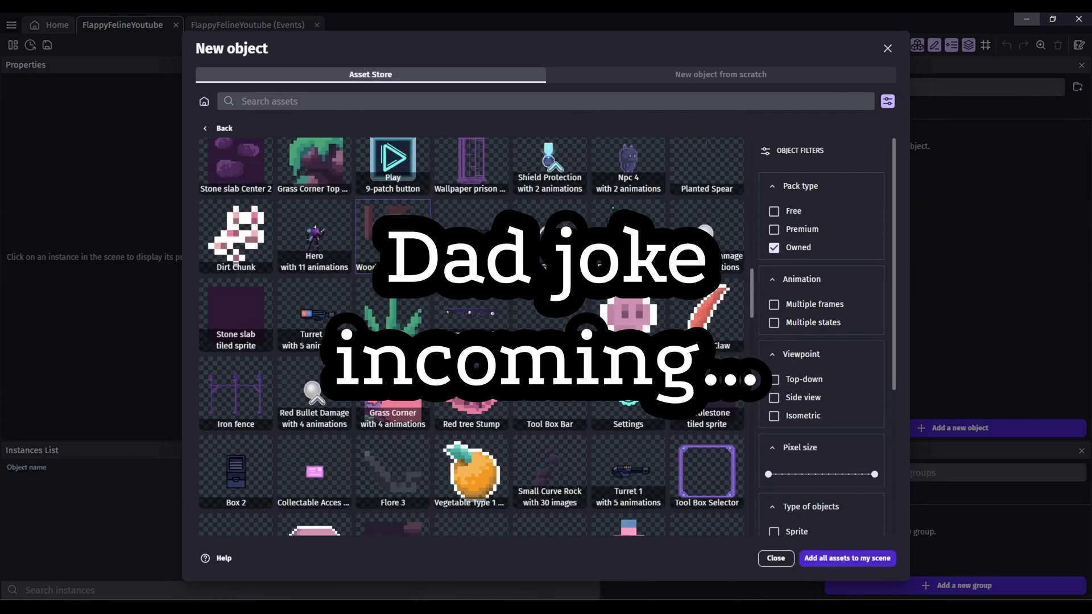
pyautogui.scroll(-2, 400, 328)
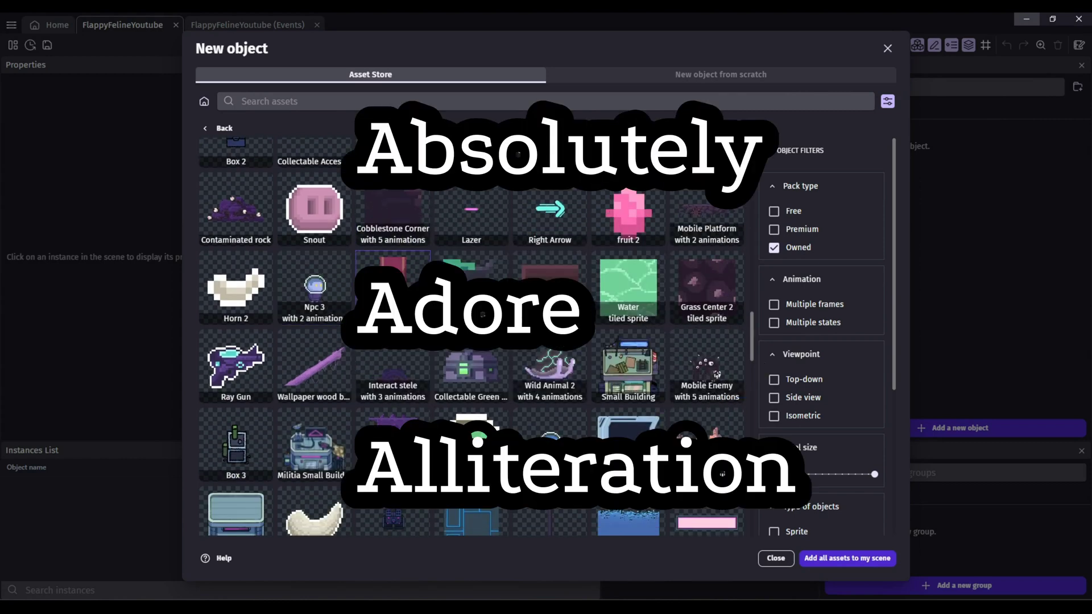
pyautogui.scroll(-2, 393, 309)
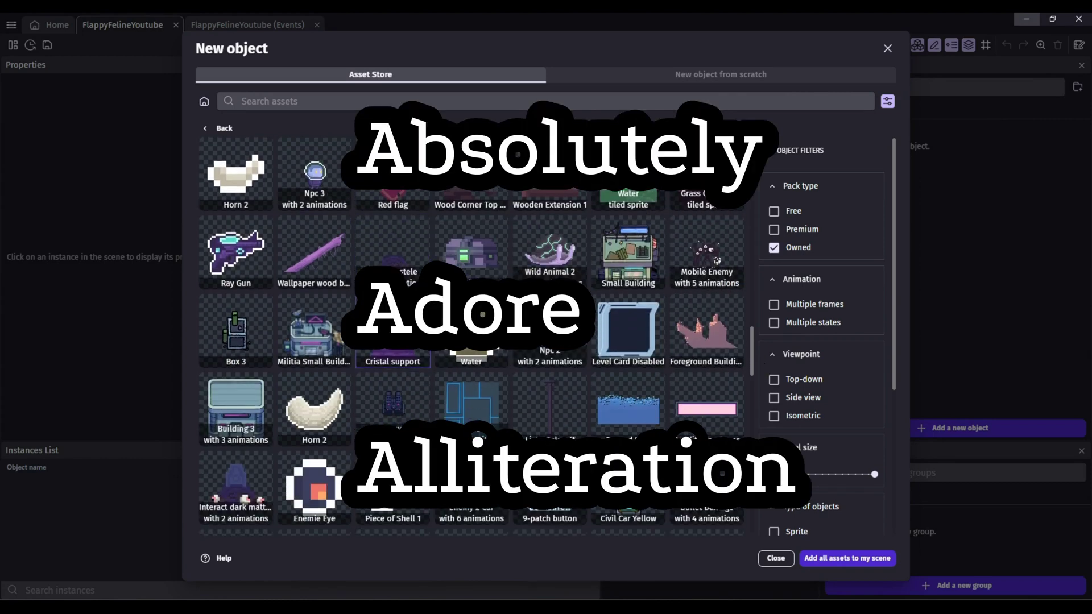
pyautogui.scroll(-5, 382, 338)
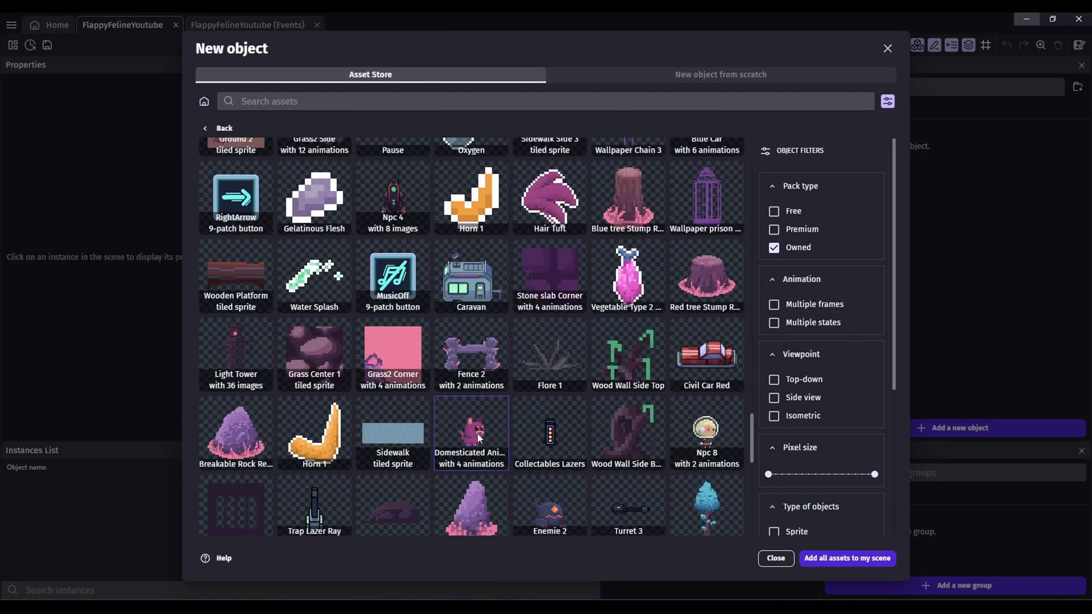
pyautogui.click(477, 435)
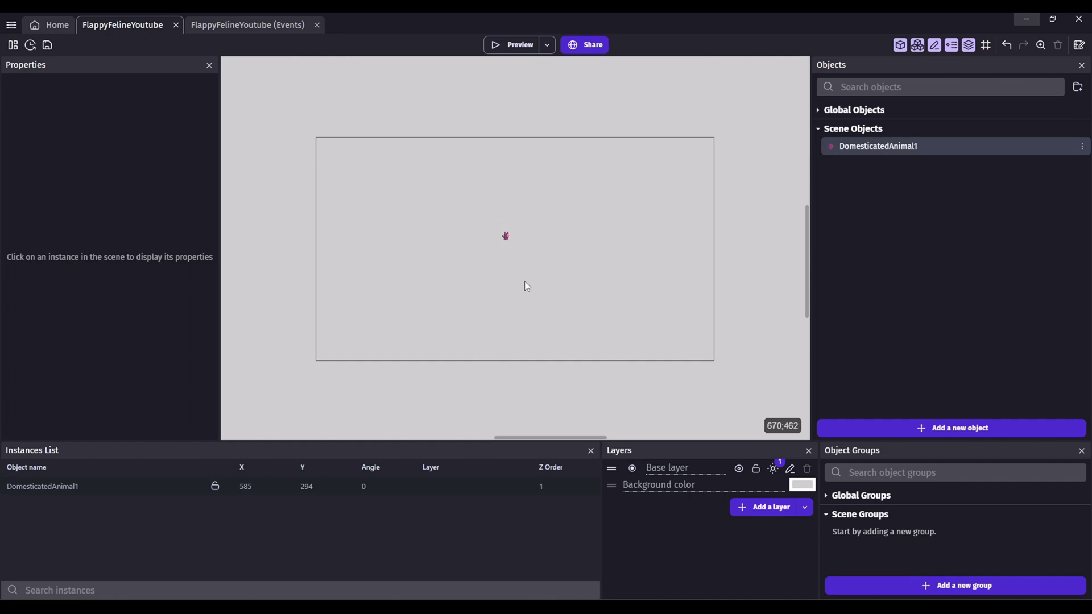
# Show the scene grid, enlarge the animal instance to 128 by 128 and move it to X 544, Y 288.
pyautogui.click(990, 45)
pyautogui.click(996, 76)
pyautogui.click(514, 244)
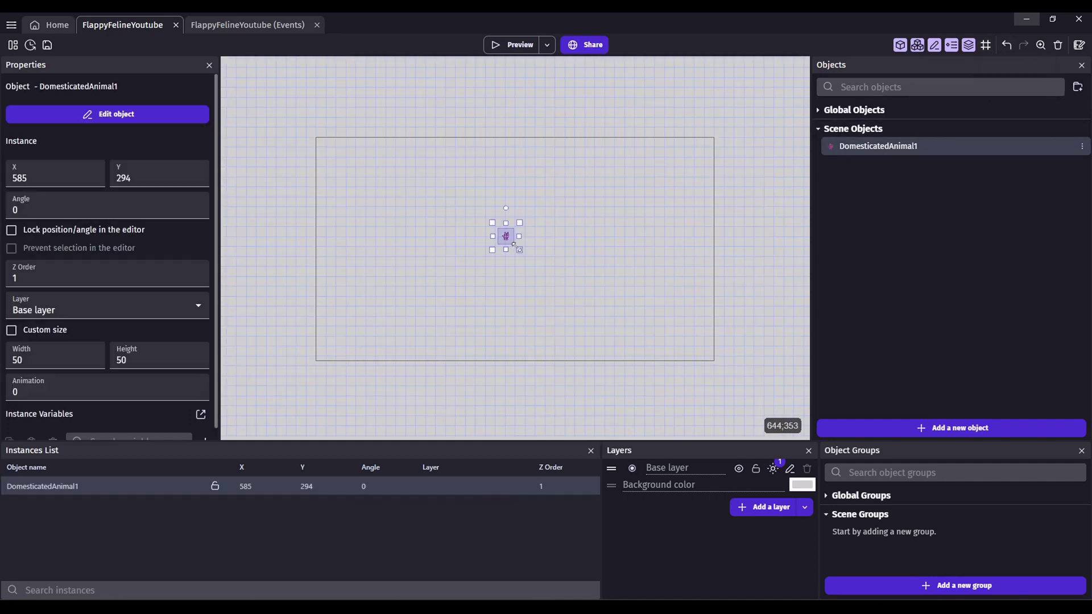
pyautogui.moveTo(519, 250); pyautogui.dragTo(616, 343)
pyautogui.moveTo(547, 275); pyautogui.dragTo(503, 247)
pyautogui.moveTo(569, 309); pyautogui.dragTo(518, 258)
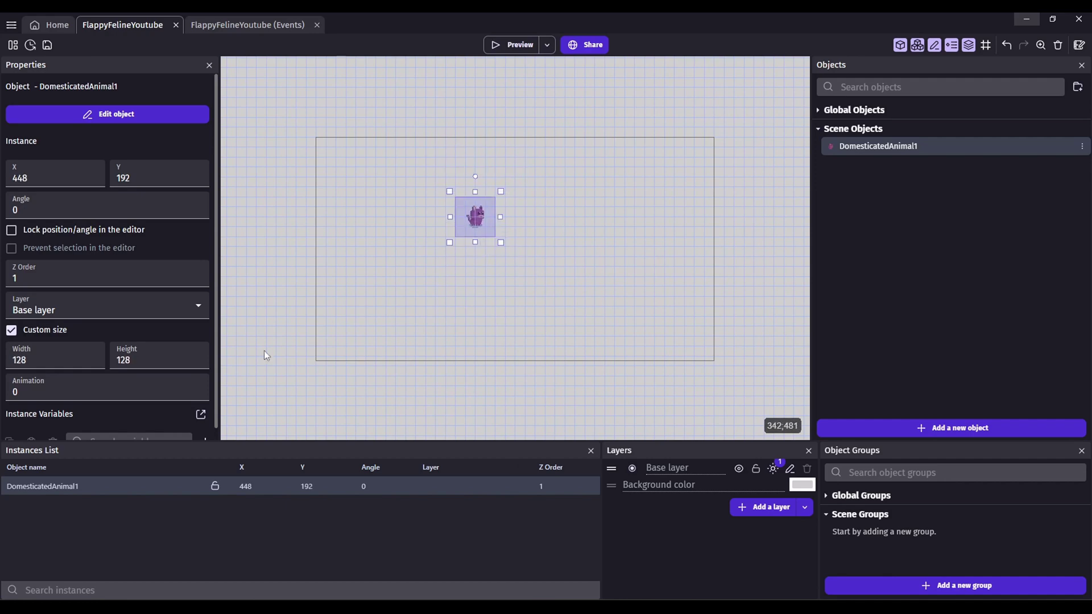
pyautogui.moveTo(459, 229); pyautogui.dragTo(489, 258)
# Run a preview of the scene to check the animal's size and placement, and close it.
pyautogui.click(500, 43)
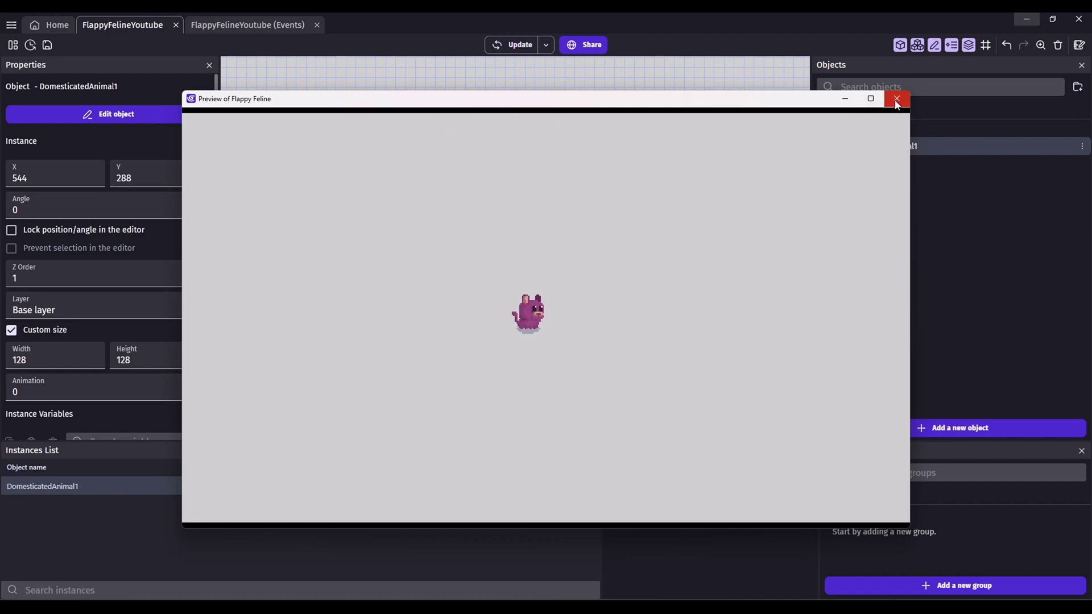
pyautogui.click(896, 101)
pyautogui.click(422, 237)
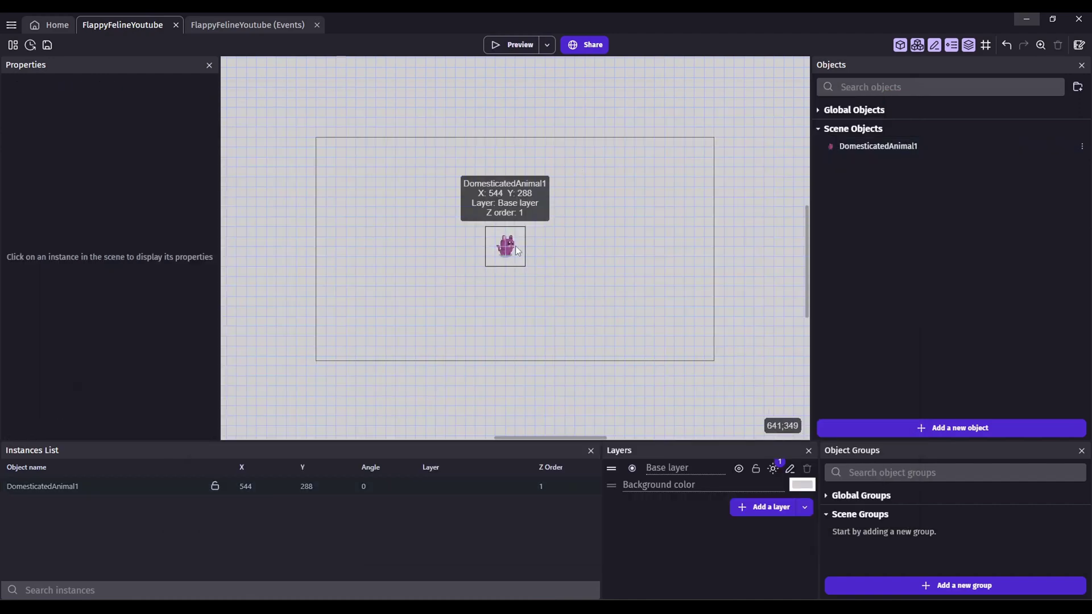
# Add the Platform behavior to the DomesticatedAnimal1 object.
pyautogui.doubleClick(499, 245)
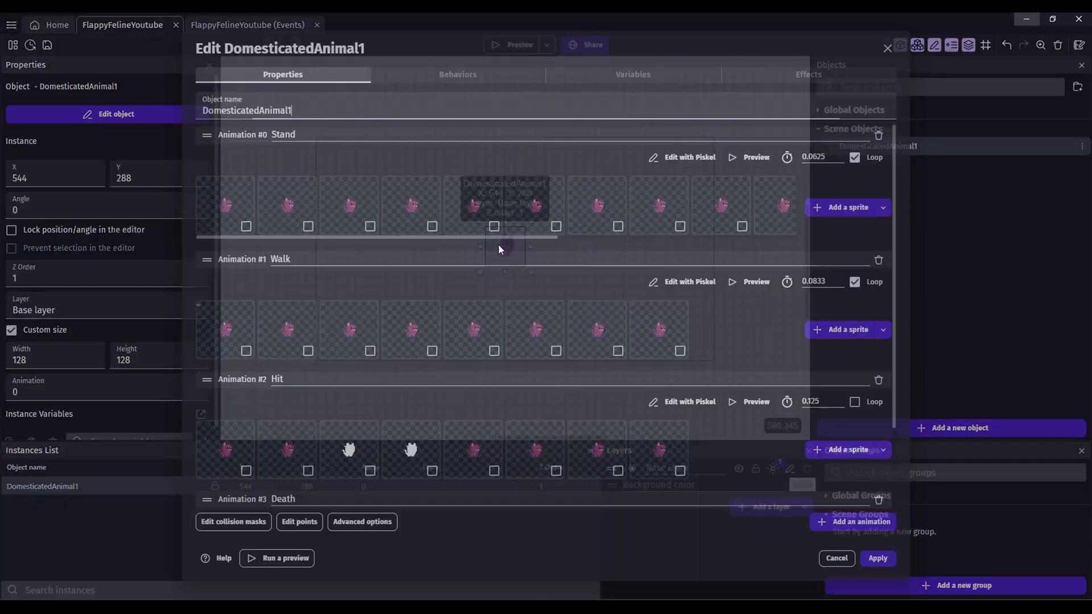
pyautogui.click(457, 75)
pyautogui.click(538, 321)
pyautogui.click(545, 323)
pyautogui.click(238, 102)
pyautogui.click(877, 557)
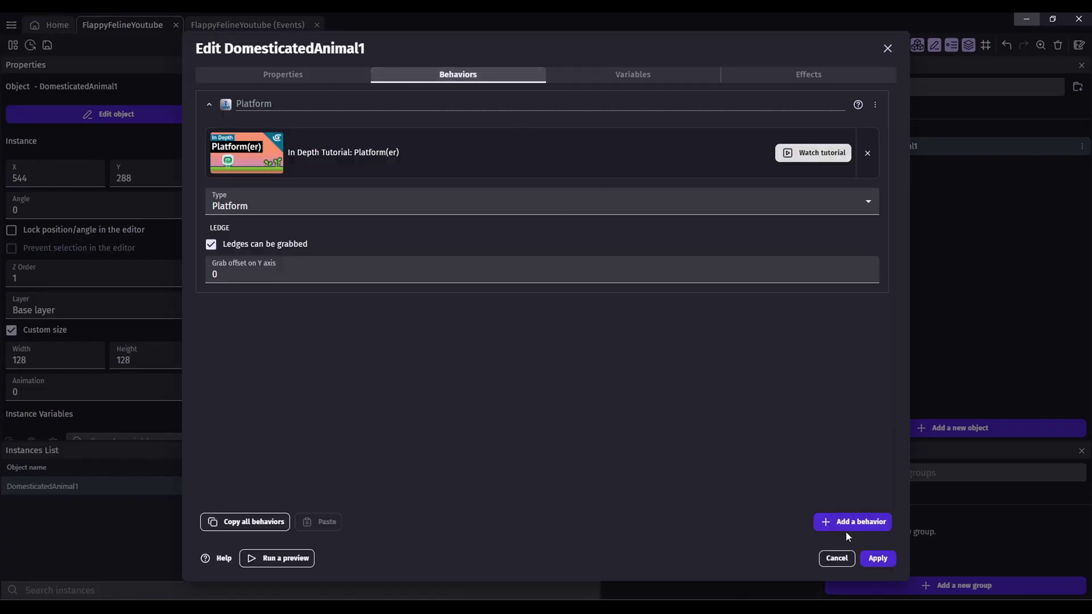
# Give DomesticatedAnimal1 the Platformer character behavior, remove its Platform behavior and apply the changes.
pyautogui.click(848, 526)
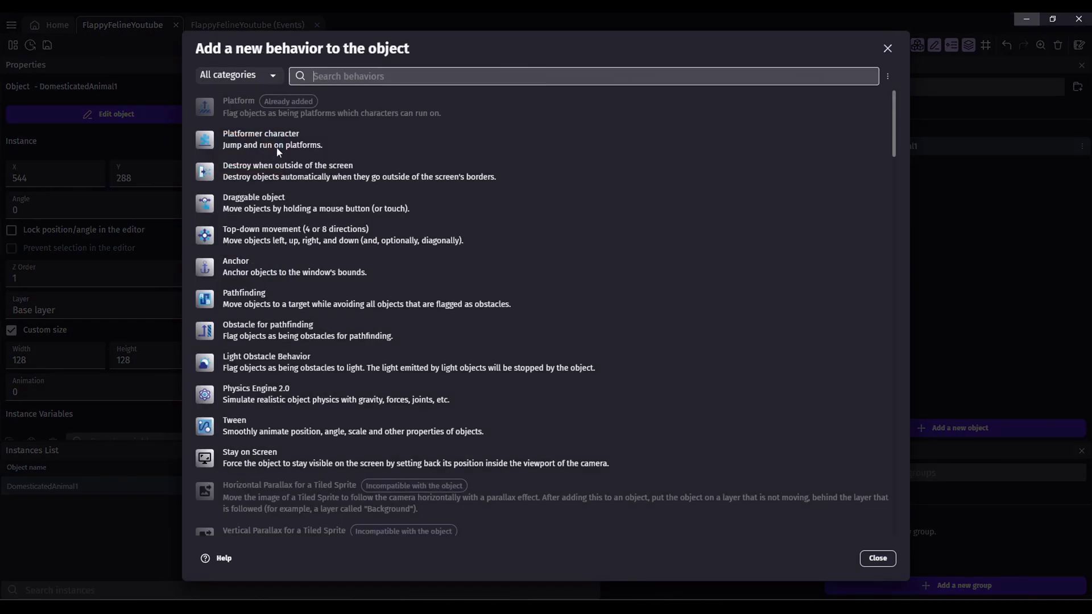
pyautogui.click(259, 148)
pyautogui.click(207, 102)
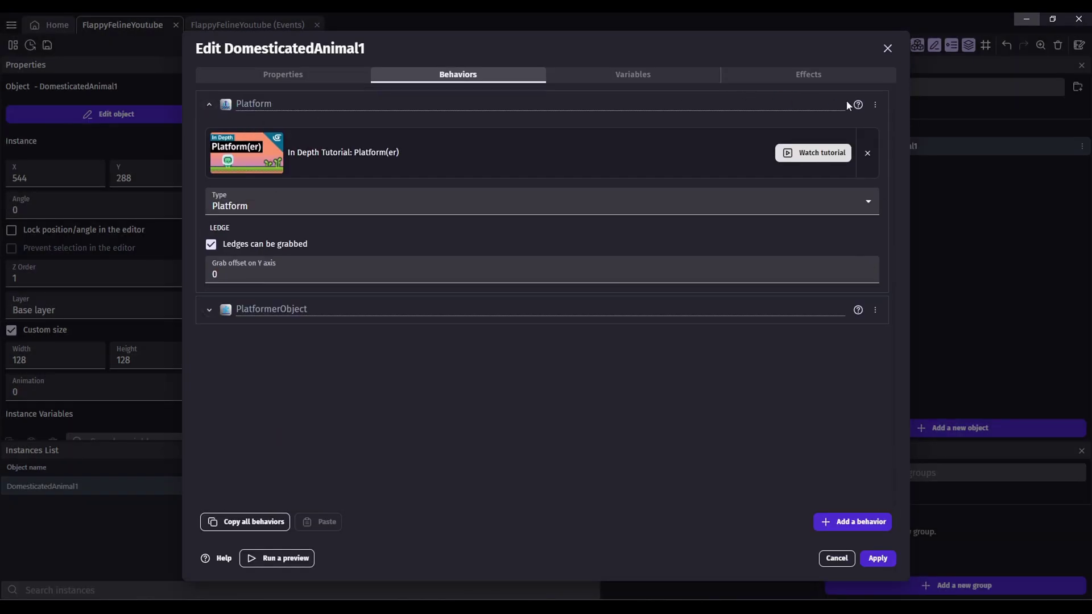
pyautogui.click(898, 124)
pyautogui.click(630, 311)
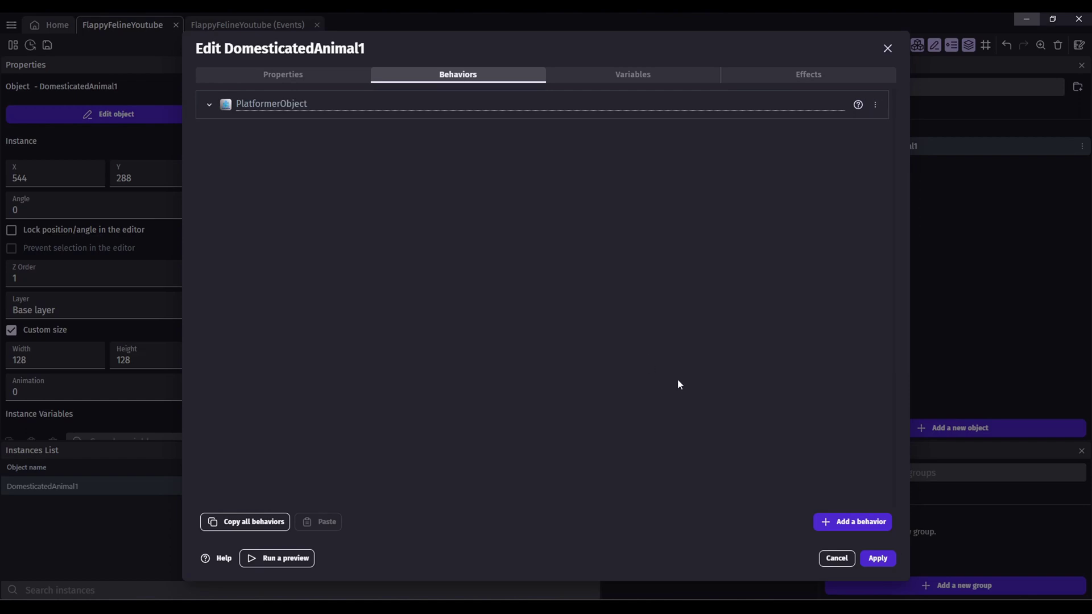
pyautogui.click(878, 558)
# Preview the scene to test the animal's platformer behavior, and close the preview.
pyautogui.click(496, 40)
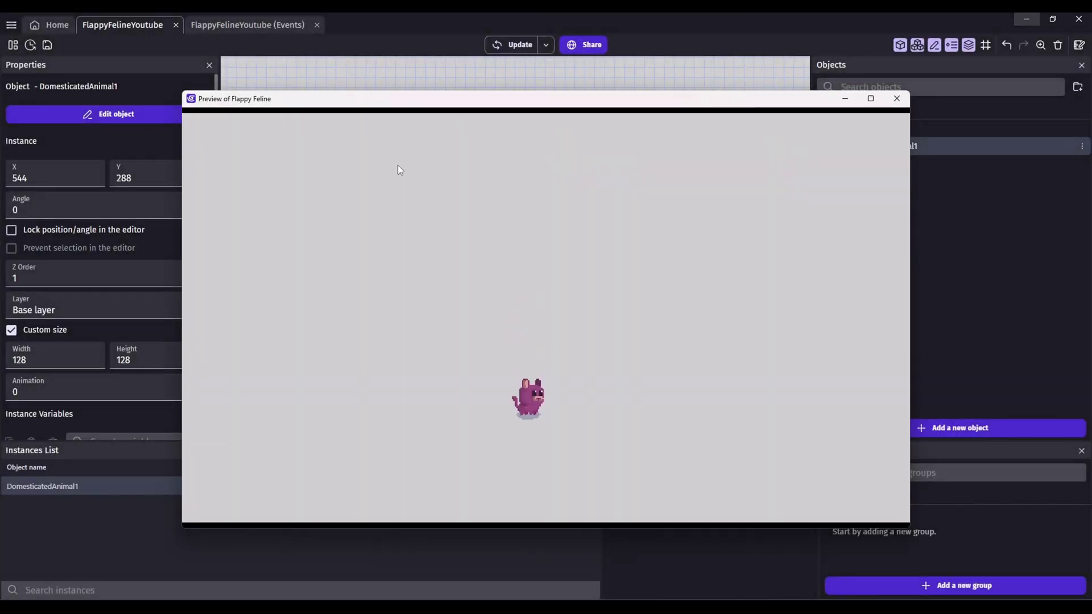
pyautogui.click(897, 99)
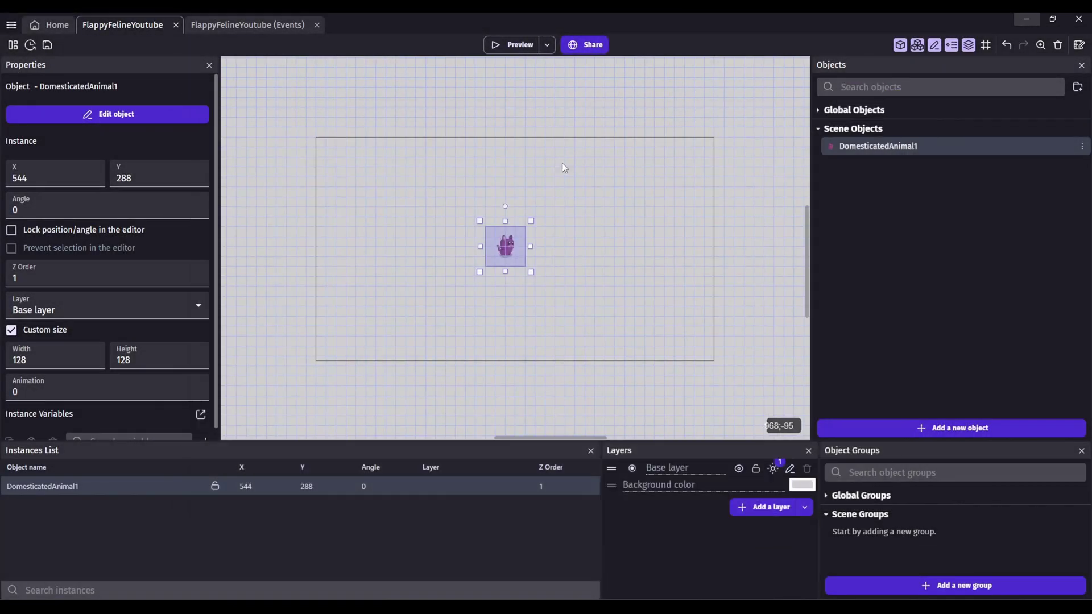
pyautogui.click(530, 162)
# Filter the owned bundle's assets to tiled sprites and add the Water tiled sprite as a new object.
pyautogui.click(900, 431)
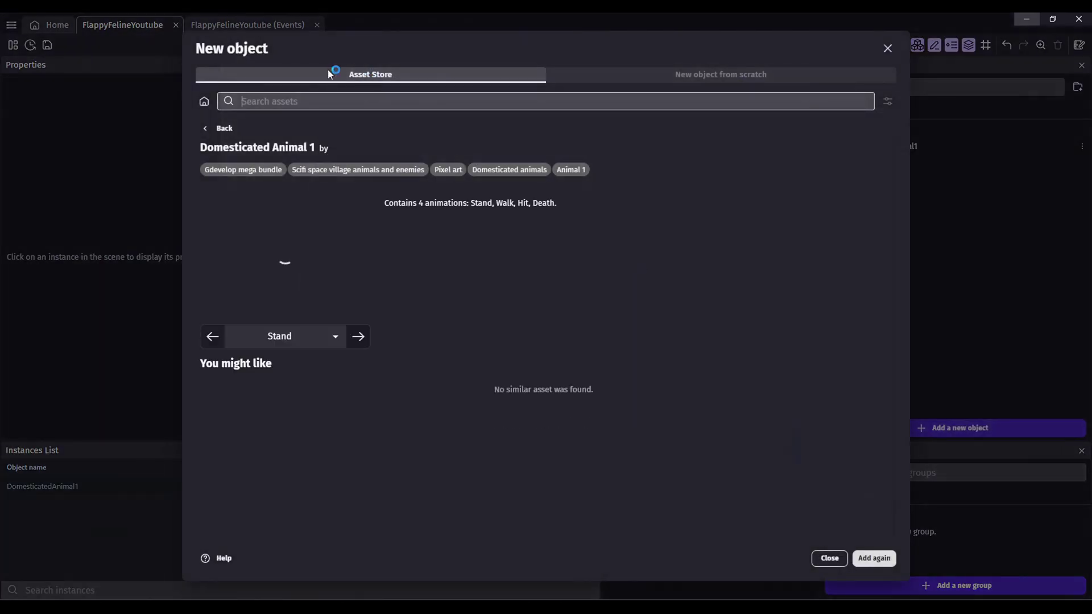
pyautogui.click(225, 129)
pyautogui.scroll(-20, 445, 292)
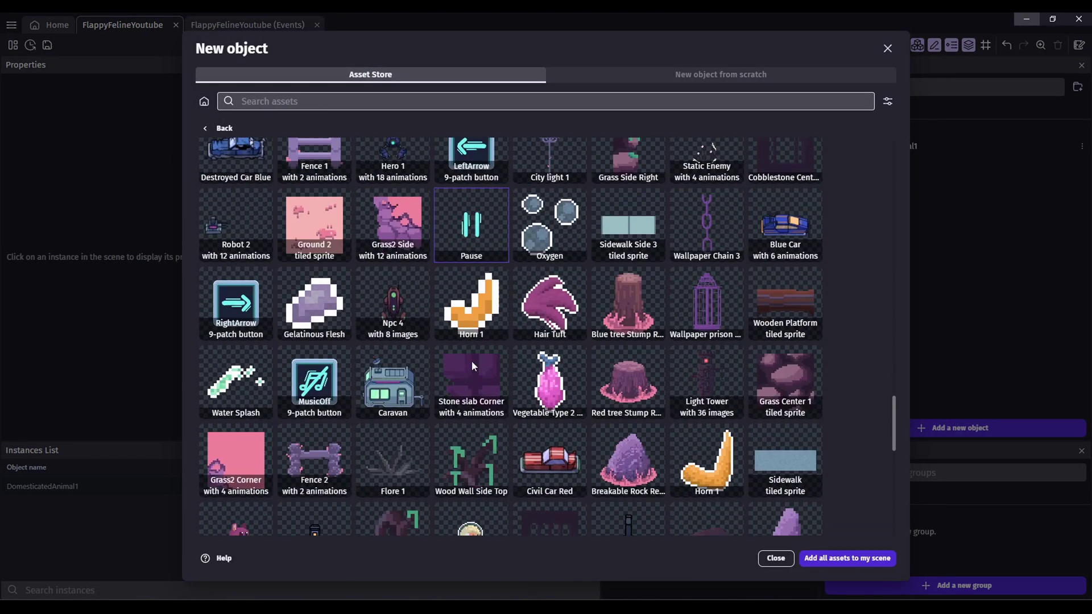
pyautogui.click(888, 103)
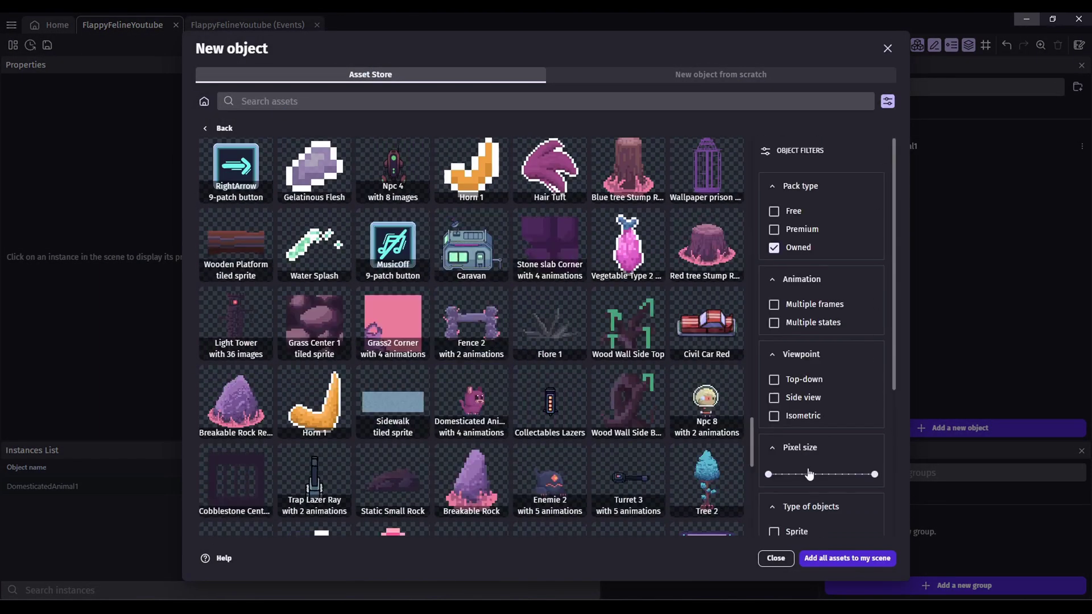
pyautogui.scroll(-2, 783, 528)
pyautogui.click(773, 493)
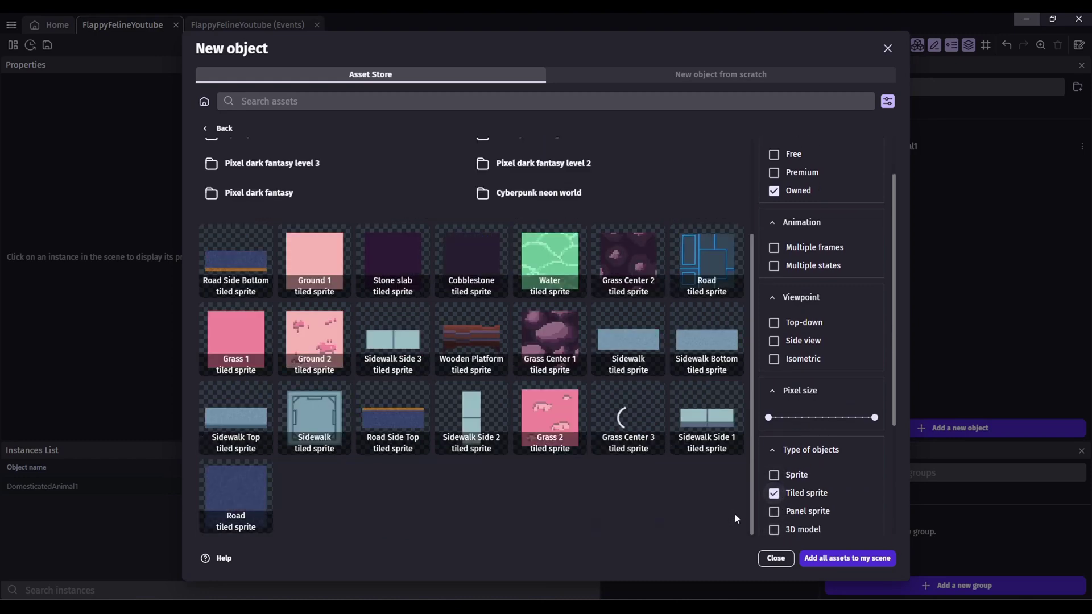
pyautogui.click(550, 263)
pyautogui.click(860, 558)
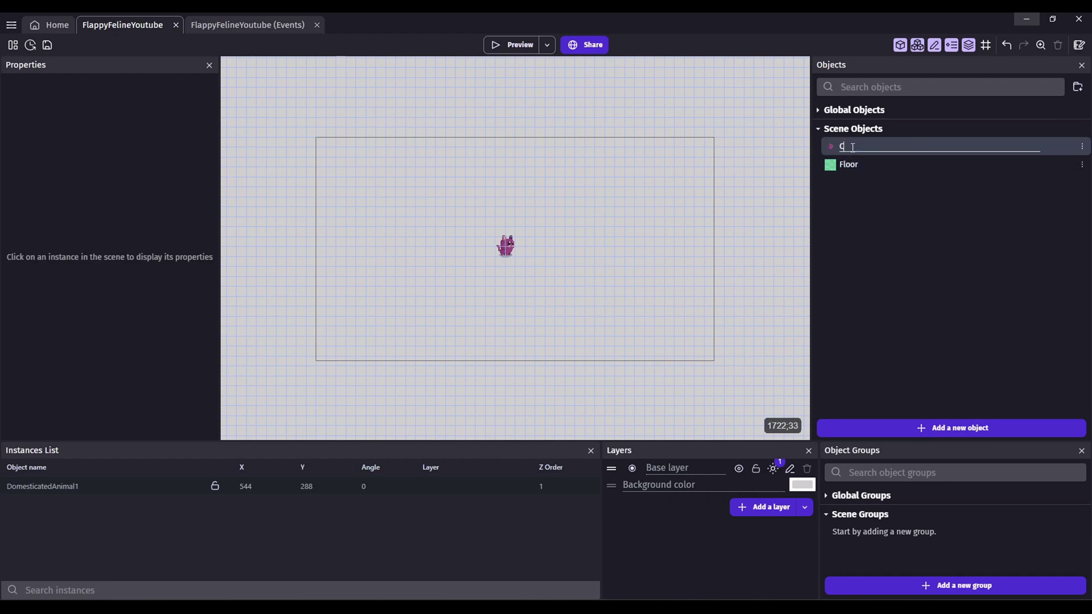
# Place the Floor object along the scene's lower edge at X 0, Y 672, sized 1280 by 128.
pyautogui.moveTo(847, 164); pyautogui.dragTo(711, 372)
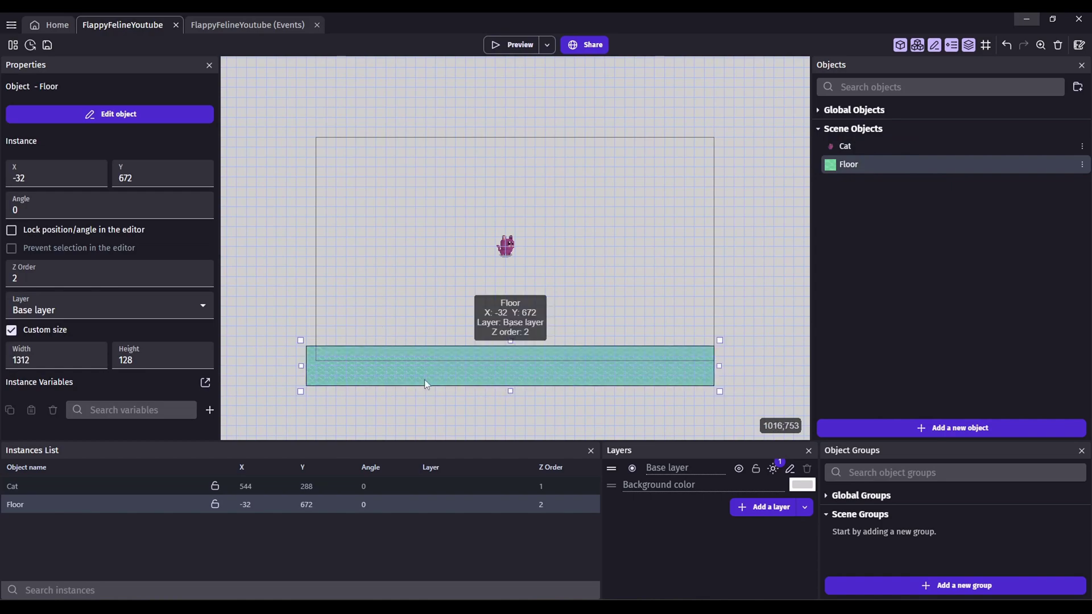
pyautogui.moveTo(301, 366); pyautogui.dragTo(315, 367)
# Add the Platform behavior to the Floor object and test the scene in a preview.
pyautogui.doubleClick(348, 364)
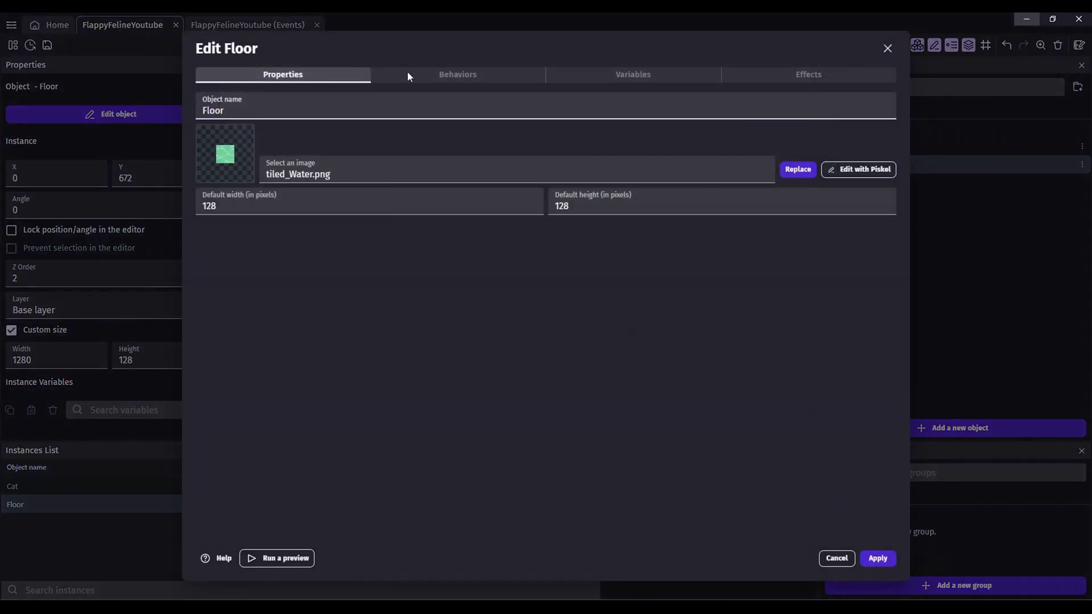
pyautogui.click(408, 74)
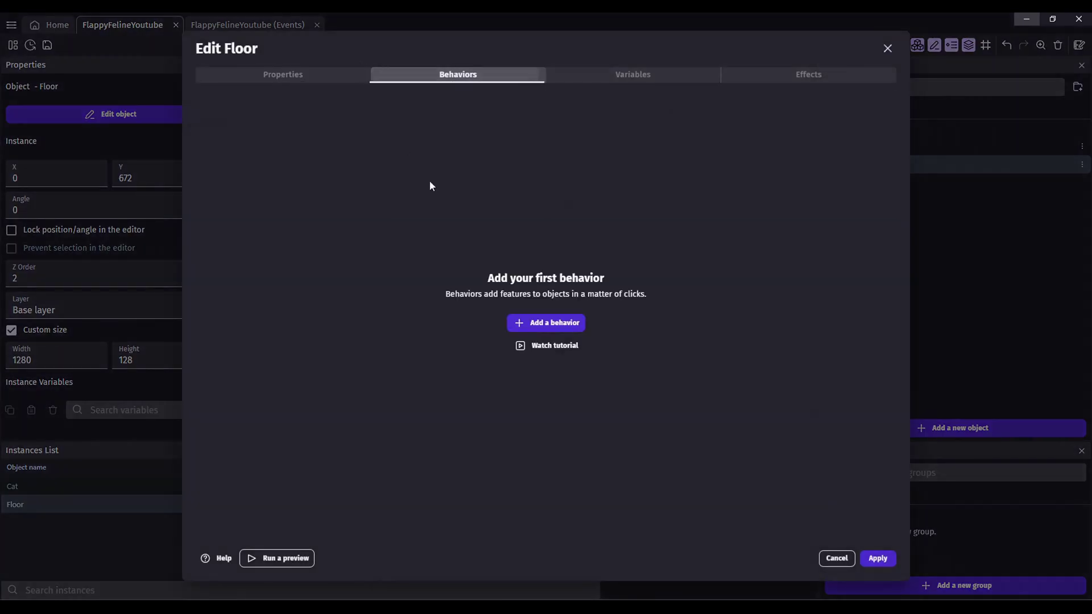
pyautogui.click(518, 323)
pyautogui.click(273, 104)
pyautogui.click(877, 558)
pyautogui.press('F5')
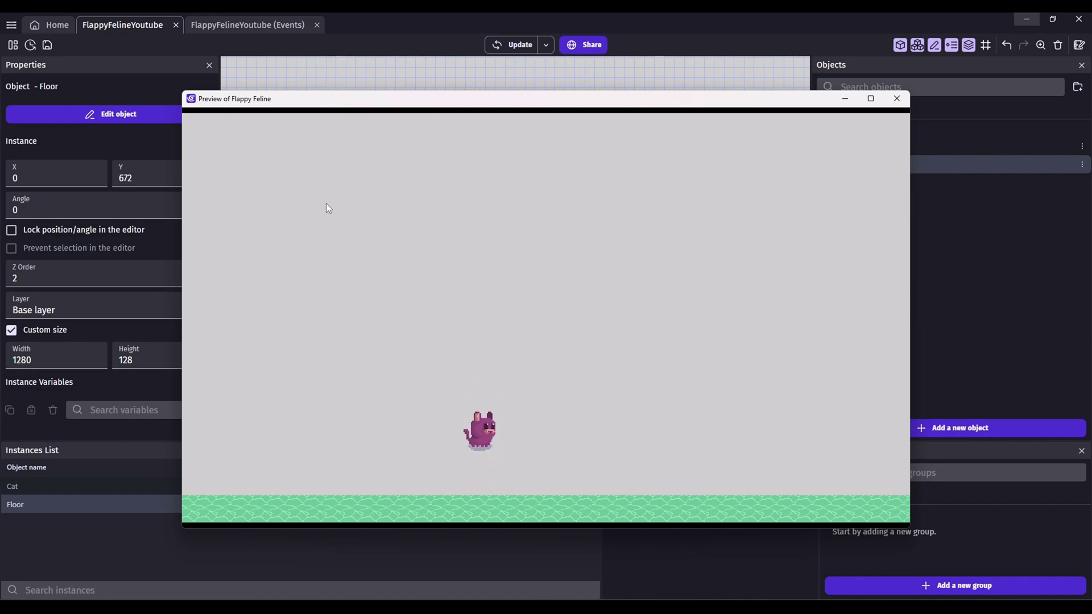
pyautogui.click(896, 99)
# Add a first event to the scene's events with the Allow jumping again action for Cat.
pyautogui.click(236, 26)
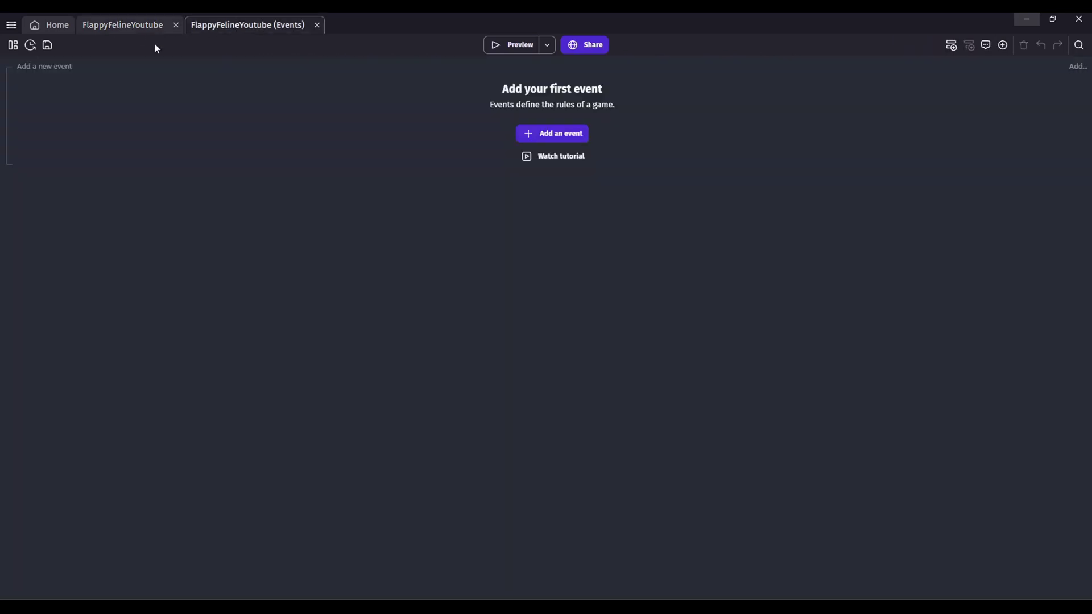
pyautogui.click(60, 70)
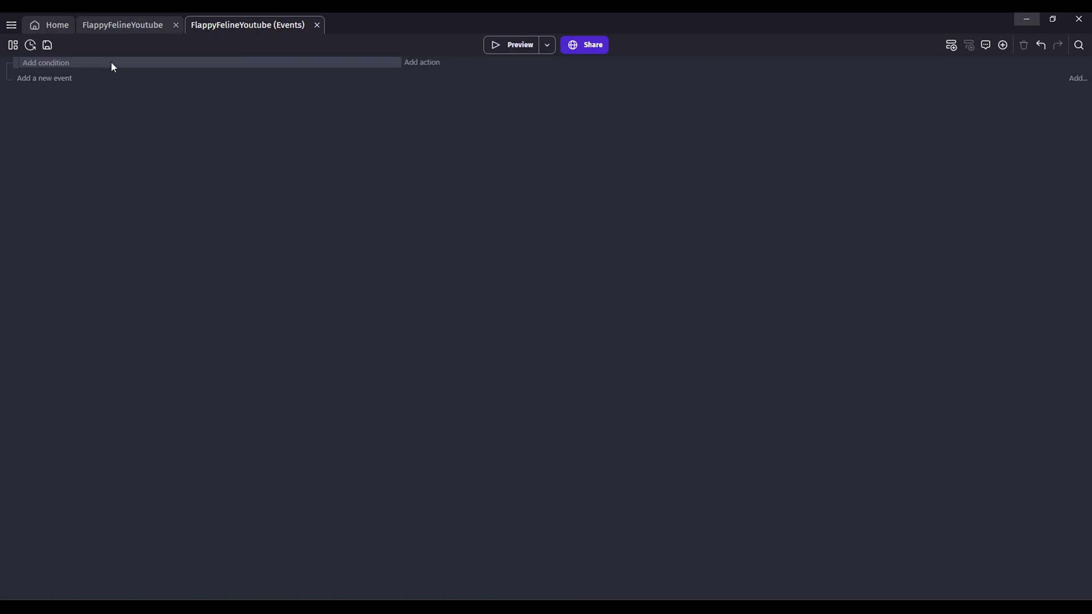
pyautogui.click(410, 63)
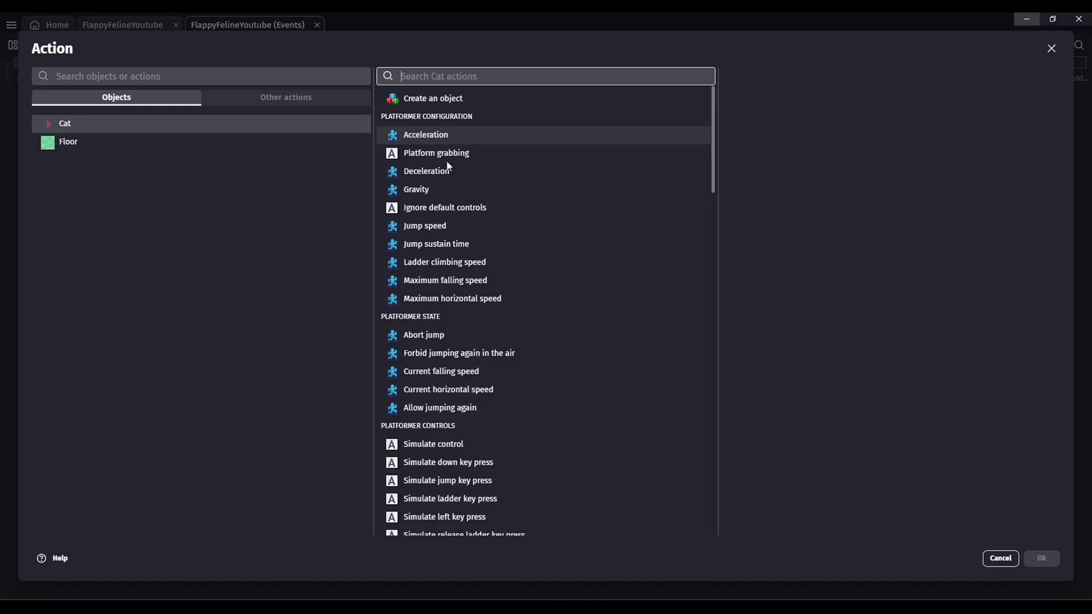
pyautogui.click(461, 409)
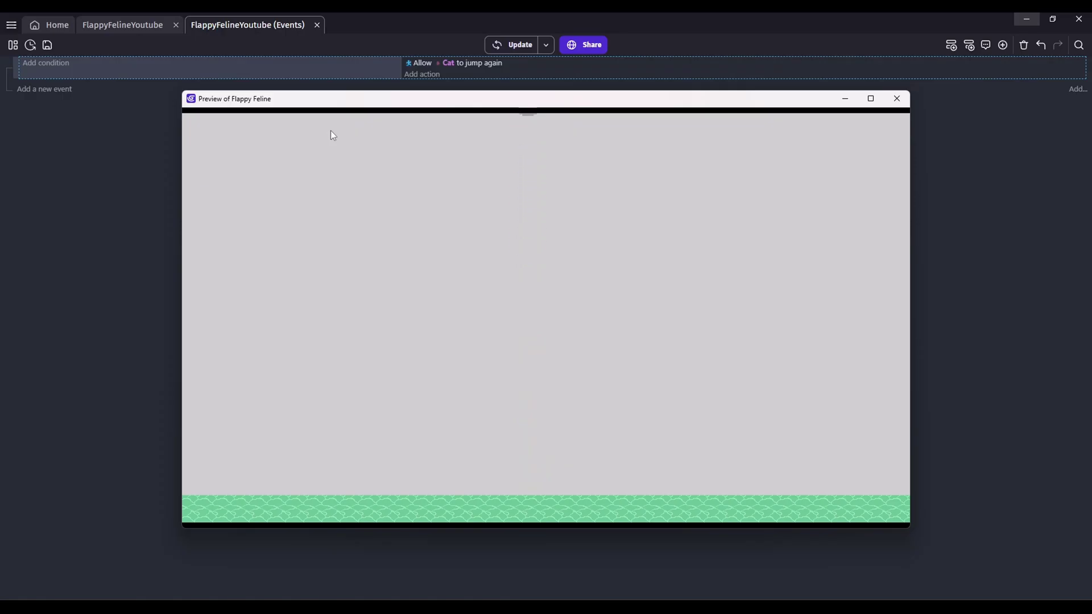
# Test the Cat's repeated mid-air jumping and sideways movement in the preview, and close the preview.
pyautogui.press('Left')
pyautogui.press('space')
pyautogui.press('Right')
pyautogui.press('space')
pyautogui.press('space')
pyautogui.press('Right')
pyautogui.press('space')
pyautogui.press('space')
pyautogui.click(332, 135)
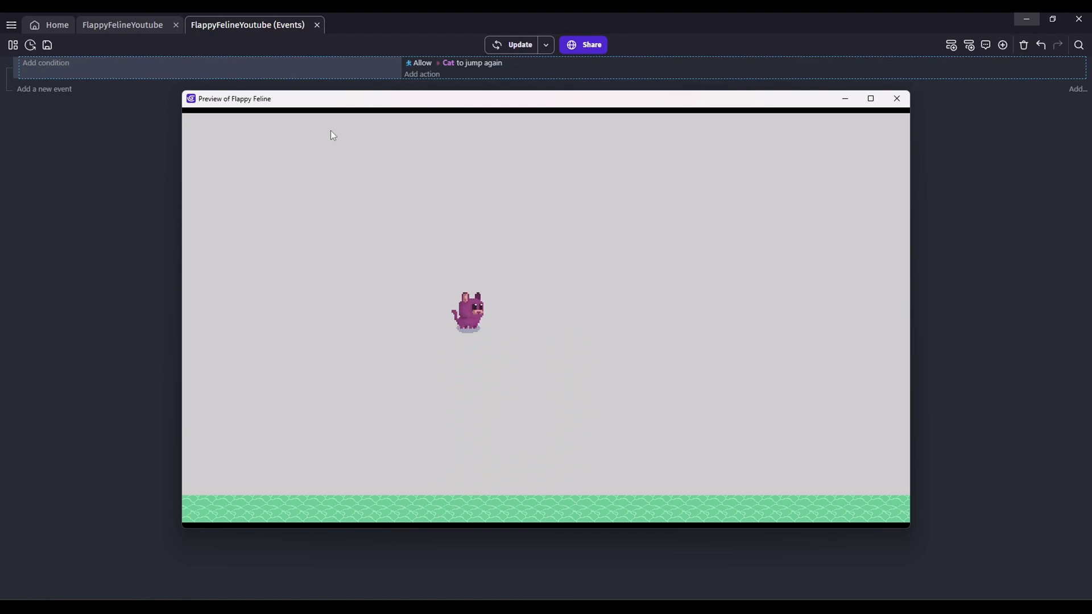
pyautogui.click(381, 251)
pyautogui.click(381, 250)
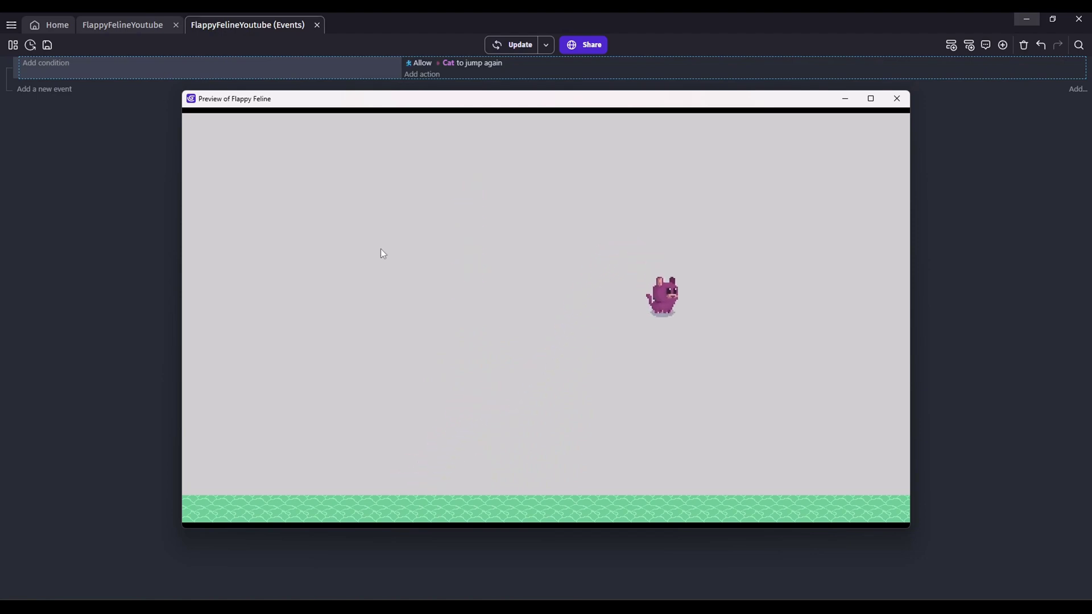
pyautogui.click(381, 250)
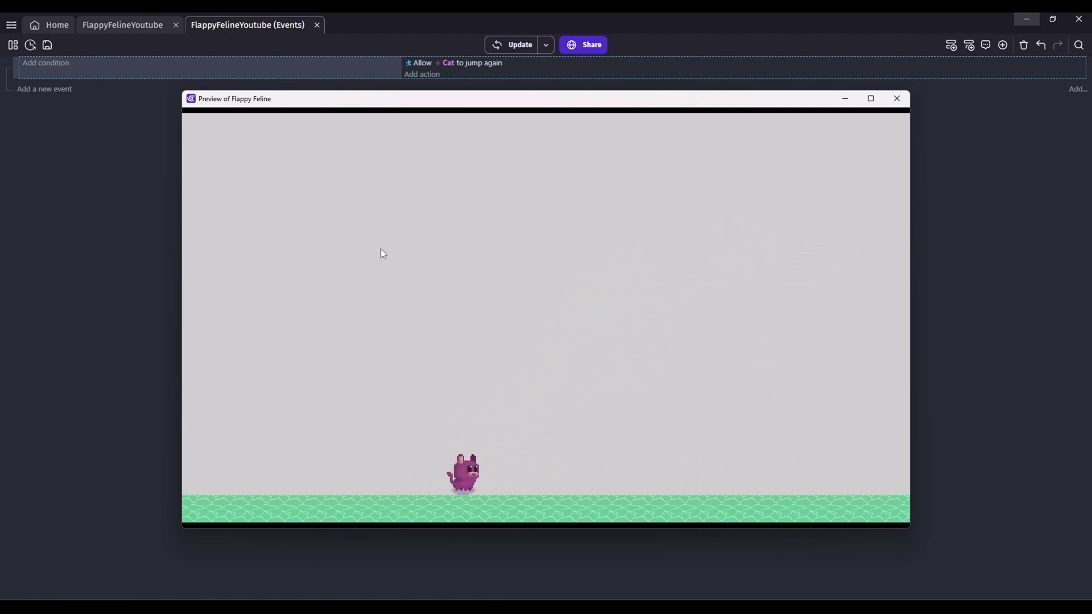
pyautogui.press('Left')
pyautogui.click(896, 99)
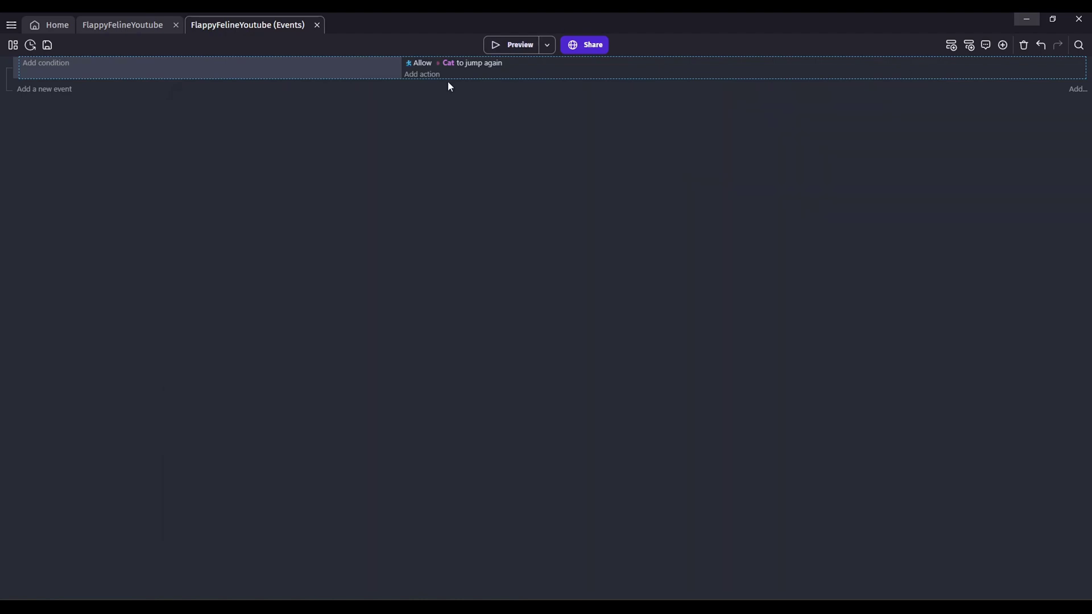
# Add the Simulate right key press action for Cat to the first event and preview the scene.
pyautogui.click(425, 78)
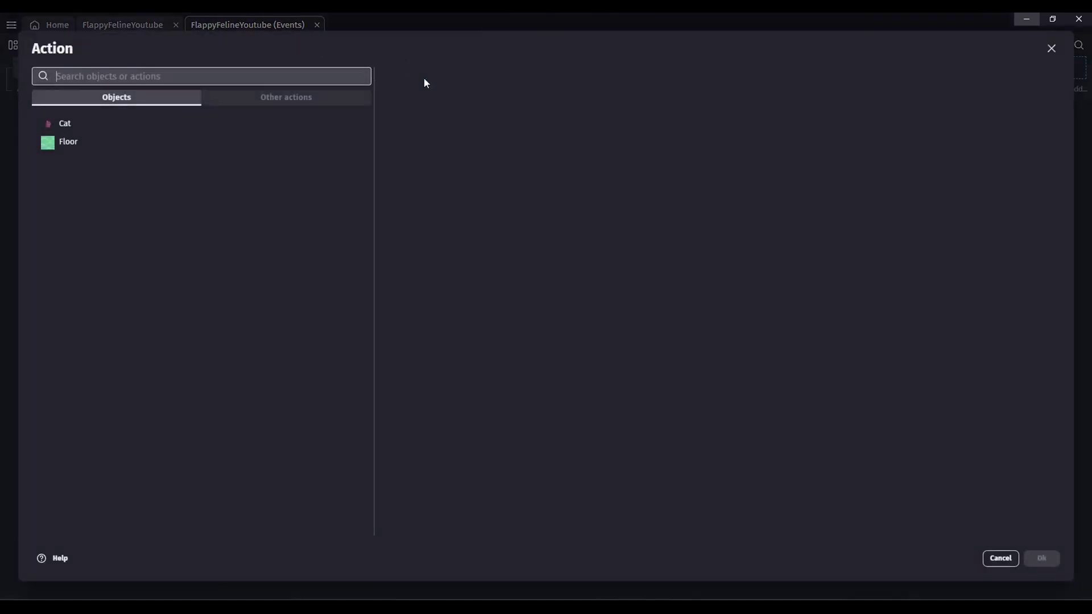
pyautogui.click(173, 125)
pyautogui.scroll(-3, 453, 329)
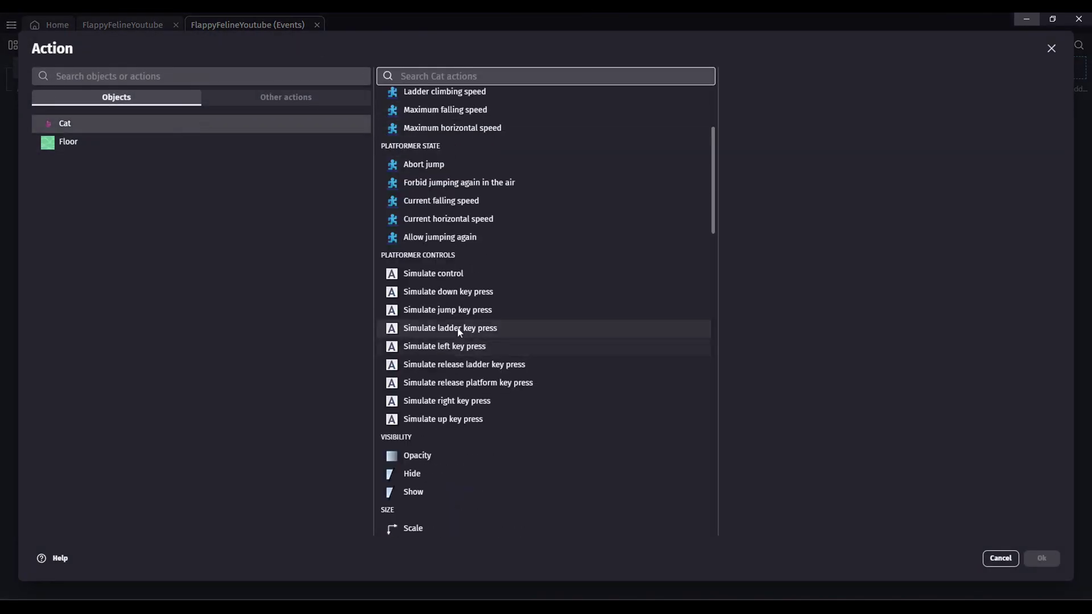
pyautogui.click(471, 401)
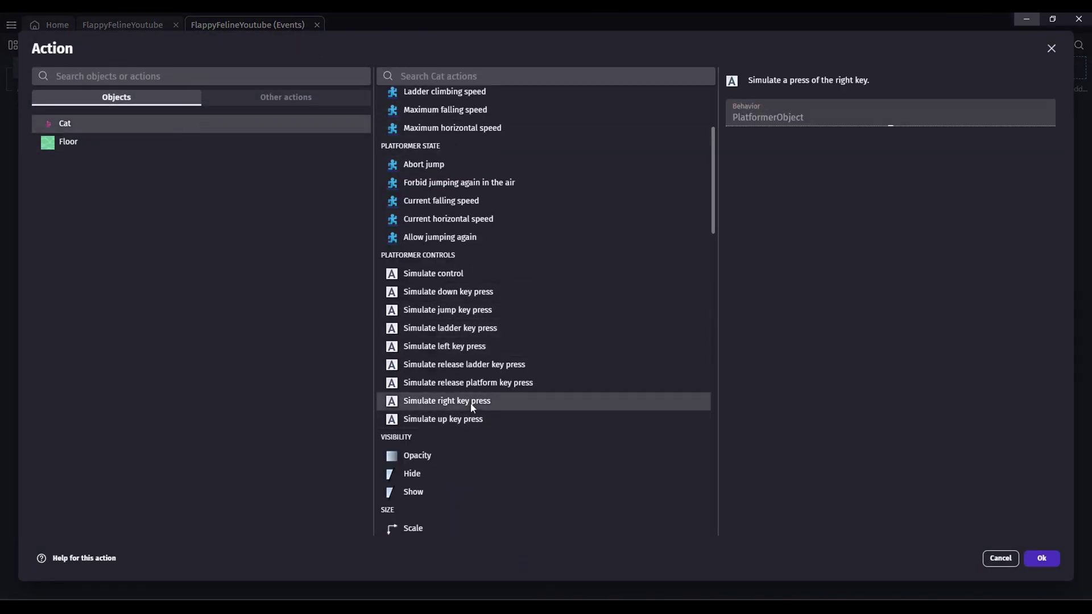
pyautogui.click(1053, 557)
pyautogui.press('F5')
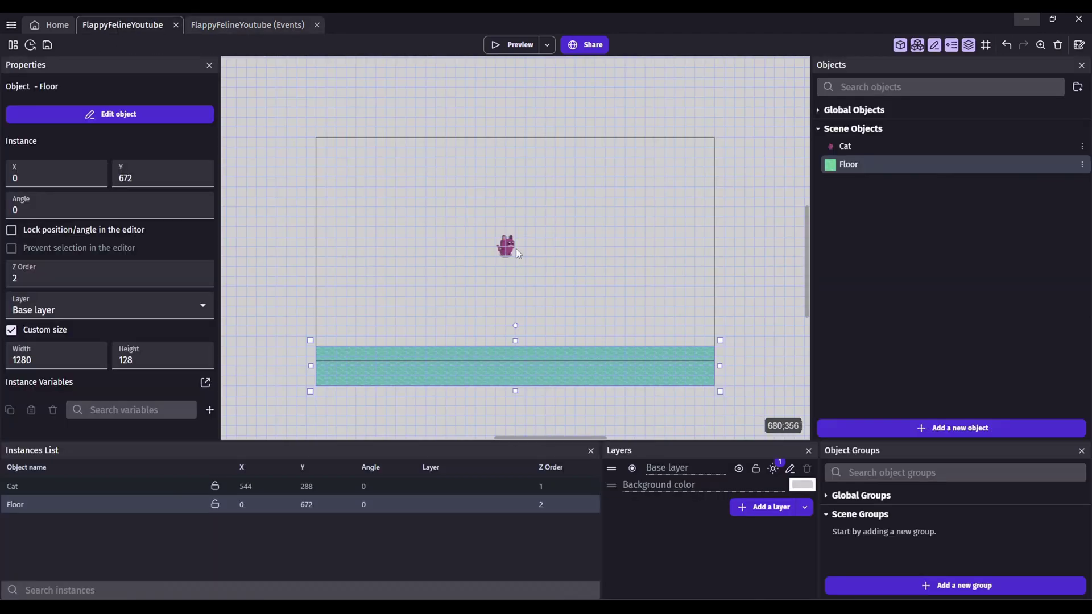
# Add the SmoothCamera behavior to the Cat object, following on the X axis only, and apply it.
pyautogui.click(507, 246)
pyautogui.doubleClick(507, 246)
pyautogui.click(457, 75)
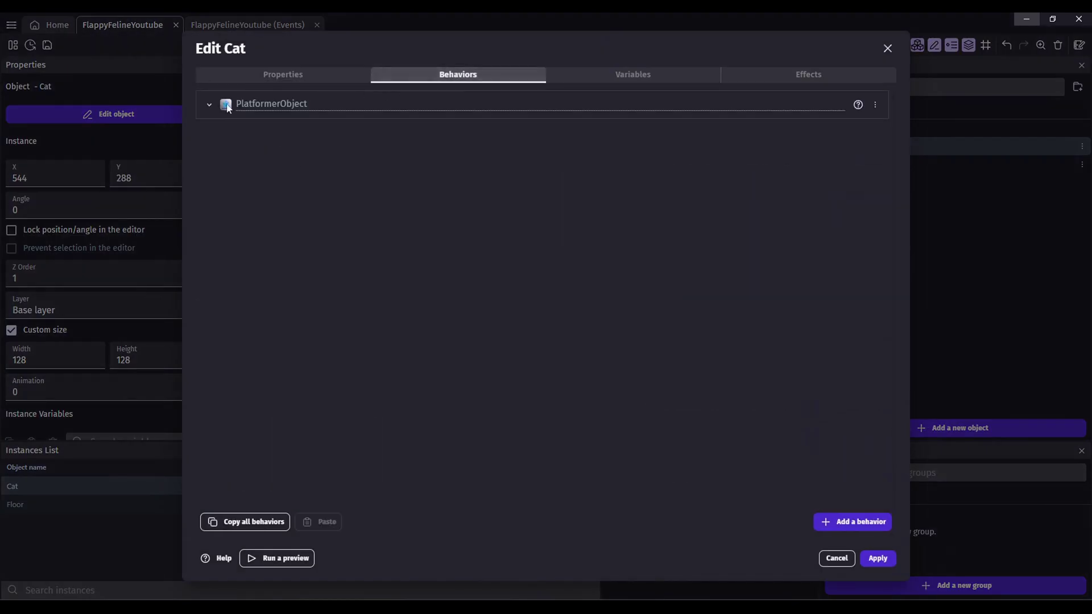
pyautogui.click(832, 520)
pyautogui.click(349, 76)
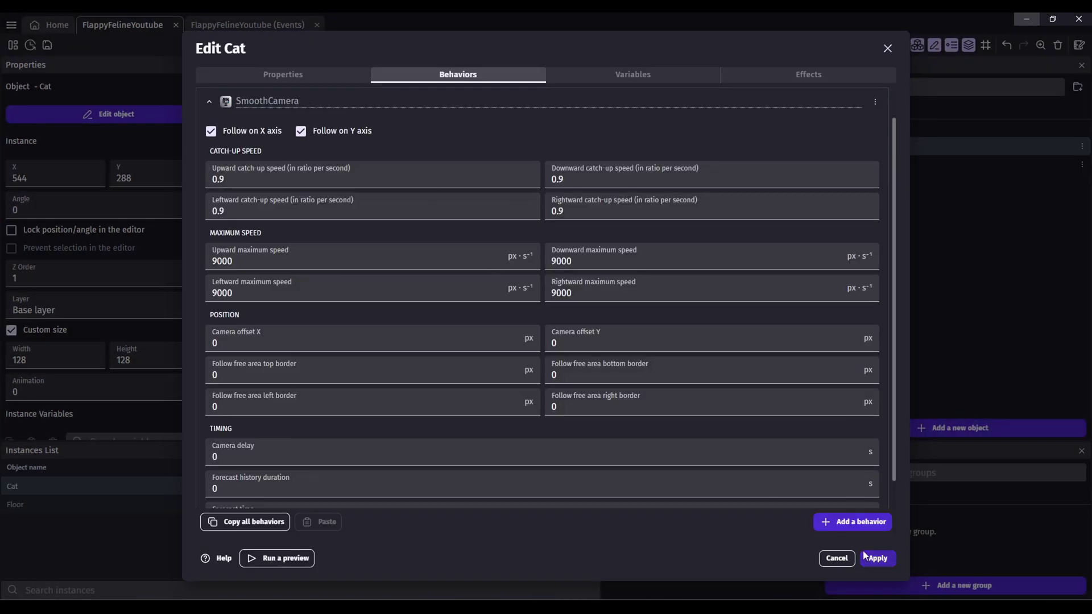
pyautogui.scroll(1, 237, 170)
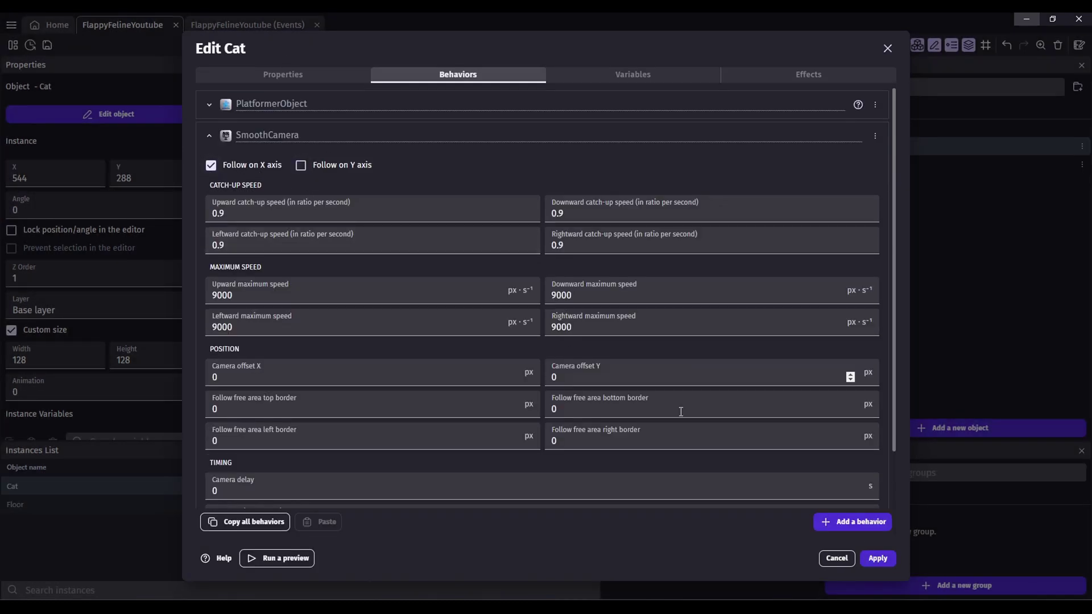
pyautogui.click(877, 558)
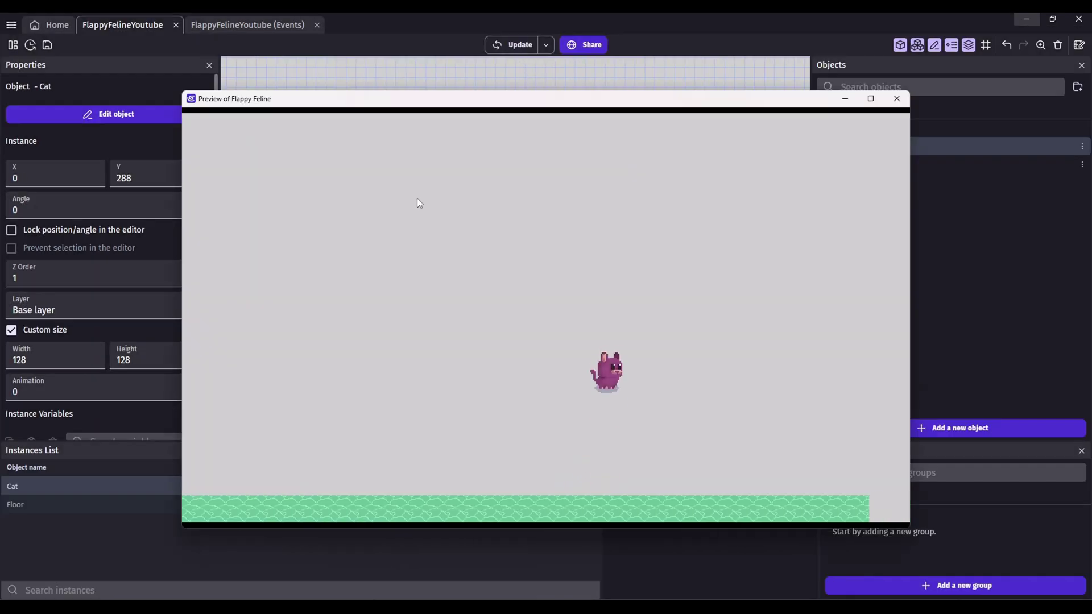
# Test in the preview how the camera follows the Cat while it jumps, and close the preview.
pyautogui.press('space')
pyautogui.press('Right')
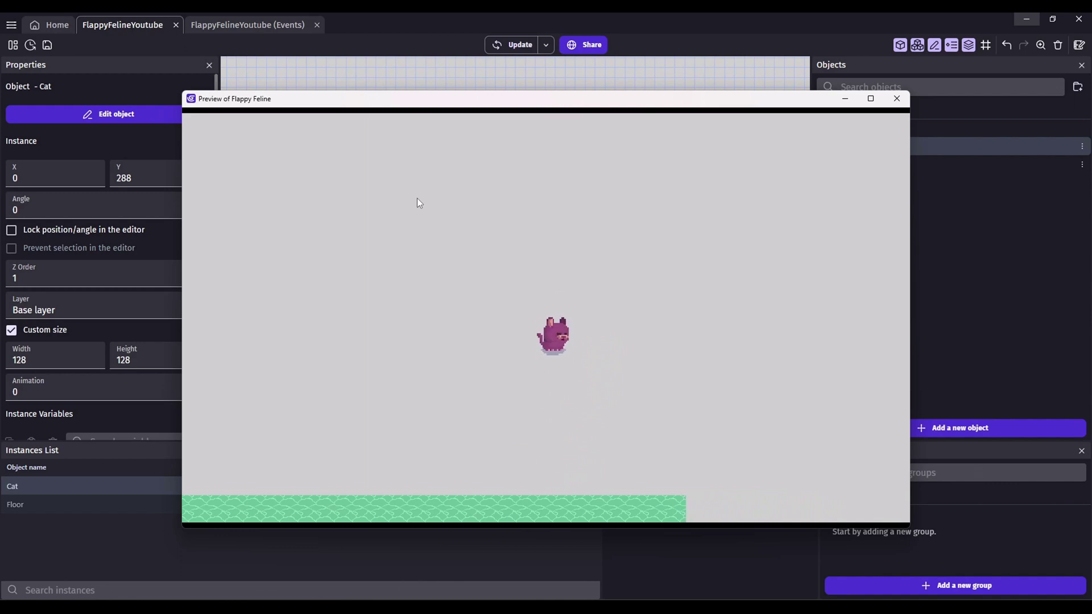
pyautogui.press('space')
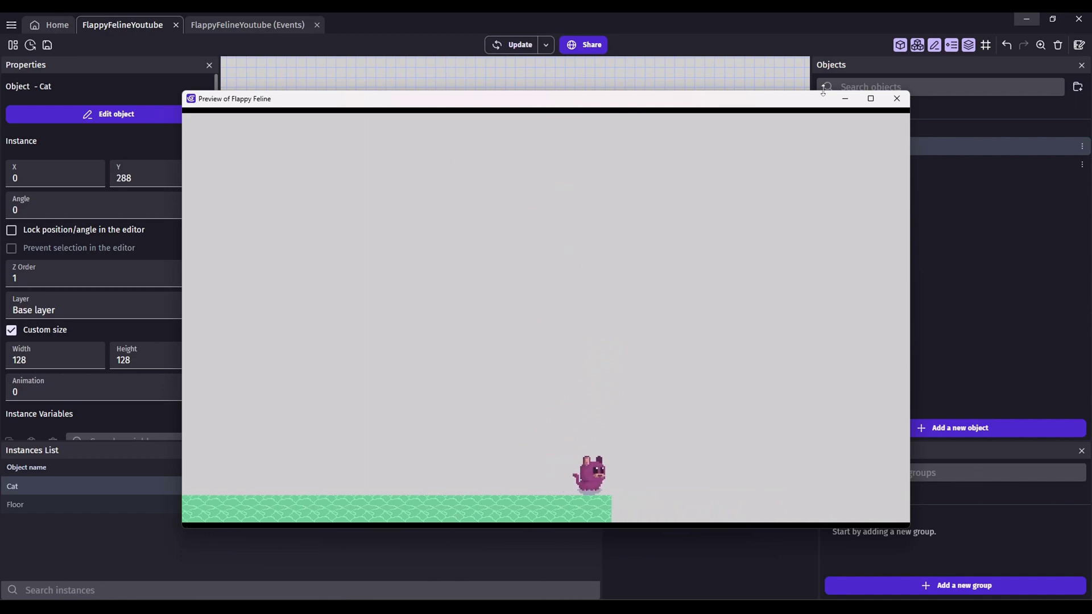
pyautogui.click(897, 99)
# Turn off the default controls in the Cat's PlatformerObject behavior and test the scene in a preview.
pyautogui.doubleClick(337, 243)
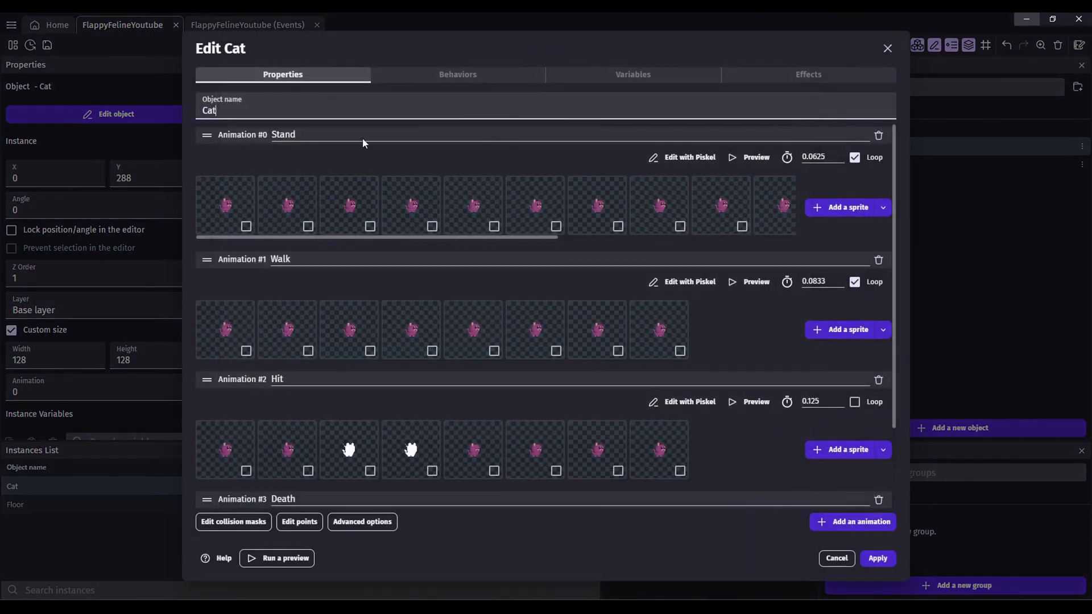
pyautogui.click(449, 75)
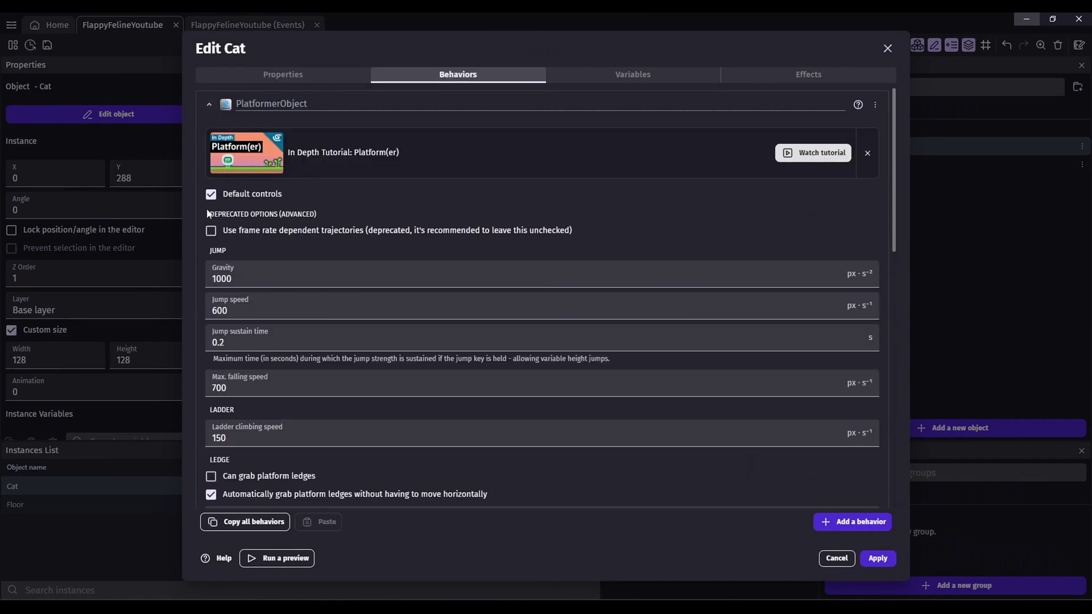
pyautogui.click(871, 560)
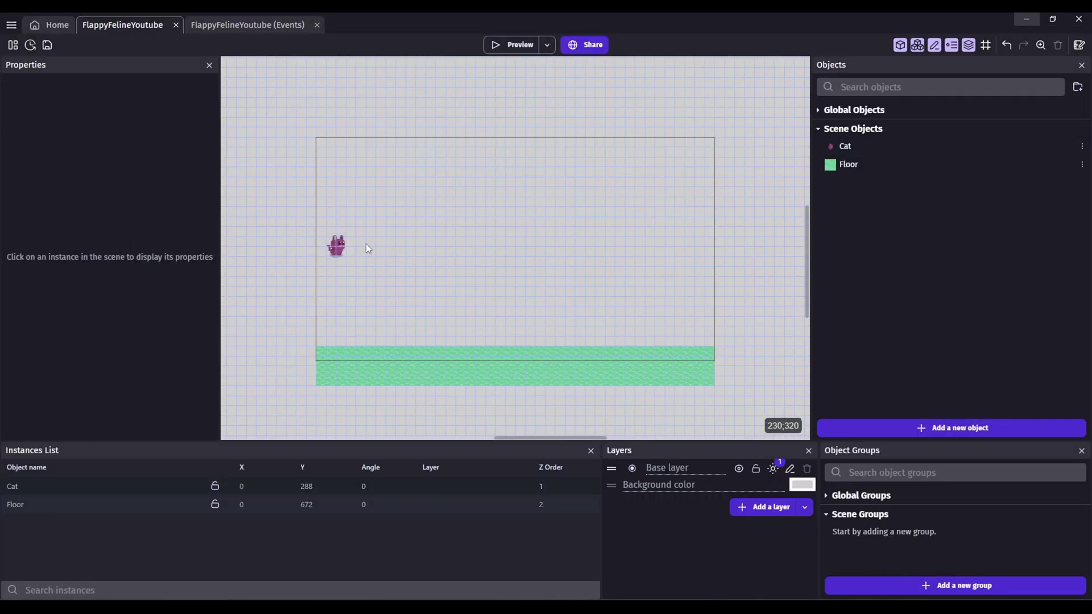
pyautogui.click(538, 46)
pyautogui.press('Right')
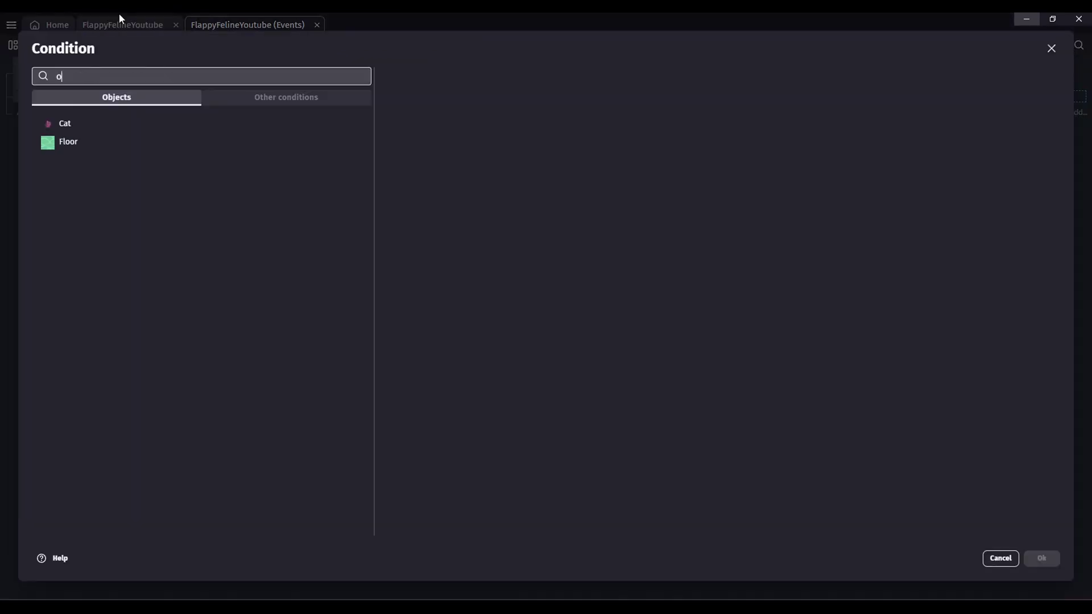
# Add an Or condition to a new second event.
pyautogui.write('r')
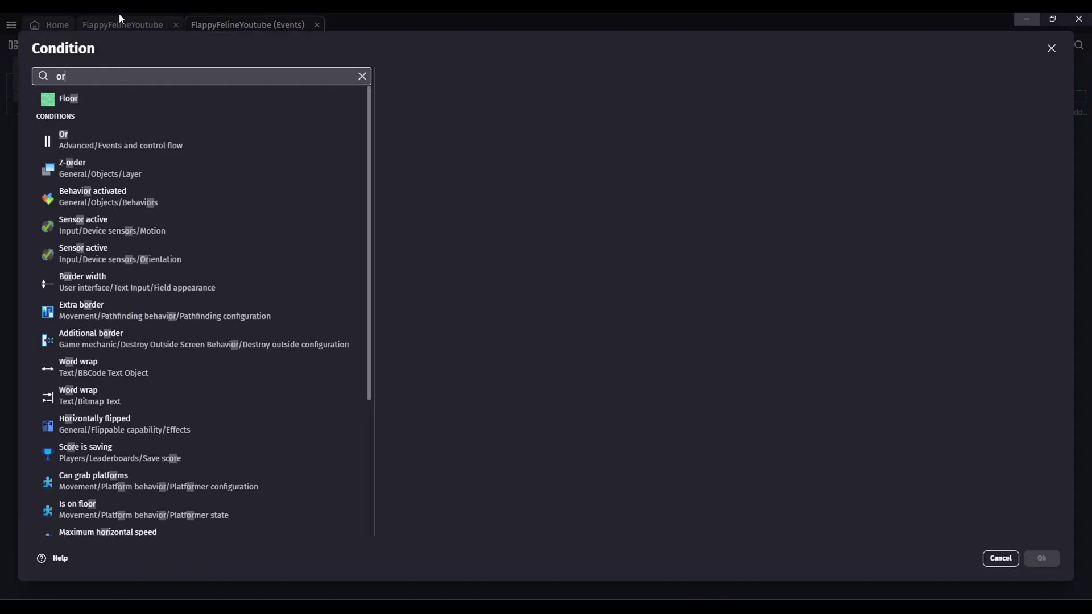
pyautogui.click(101, 151)
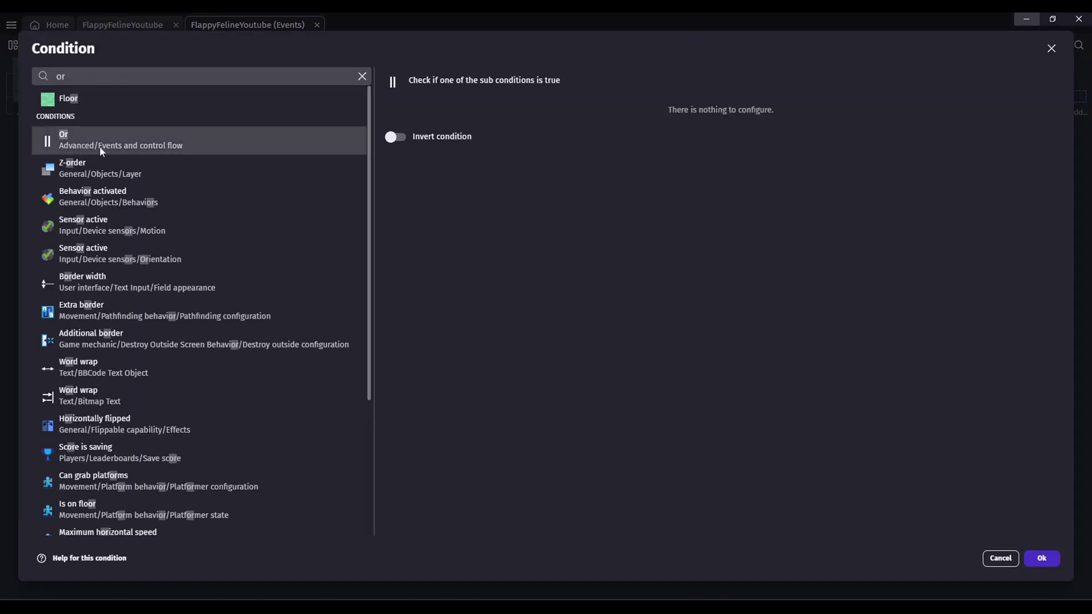
pyautogui.click(1034, 562)
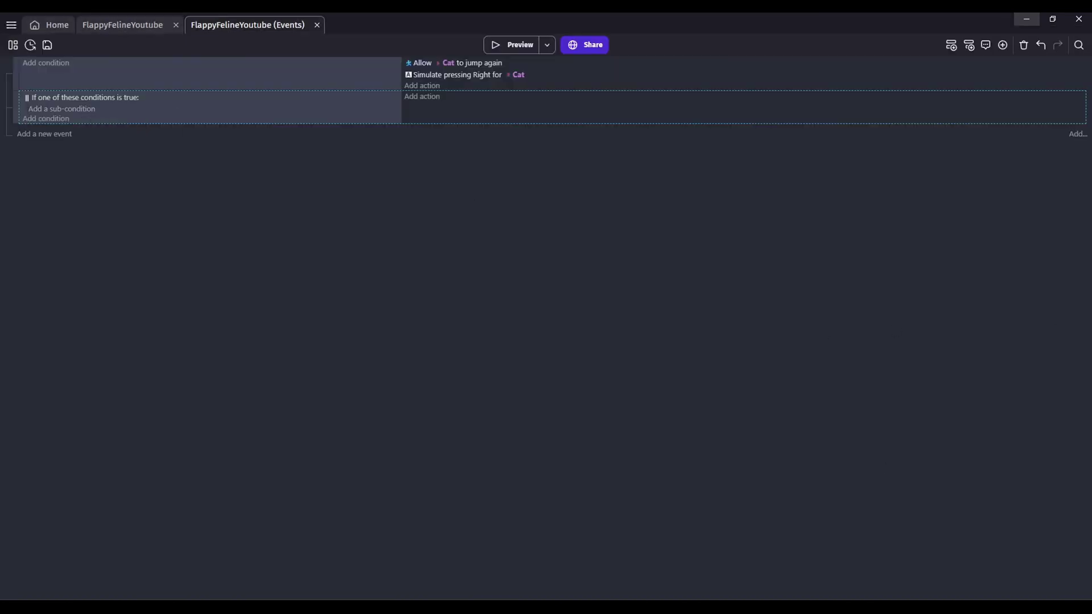
# Add a Mouse button pressed or touch held sub-condition for the Left button under the Or condition.
pyautogui.click(94, 115)
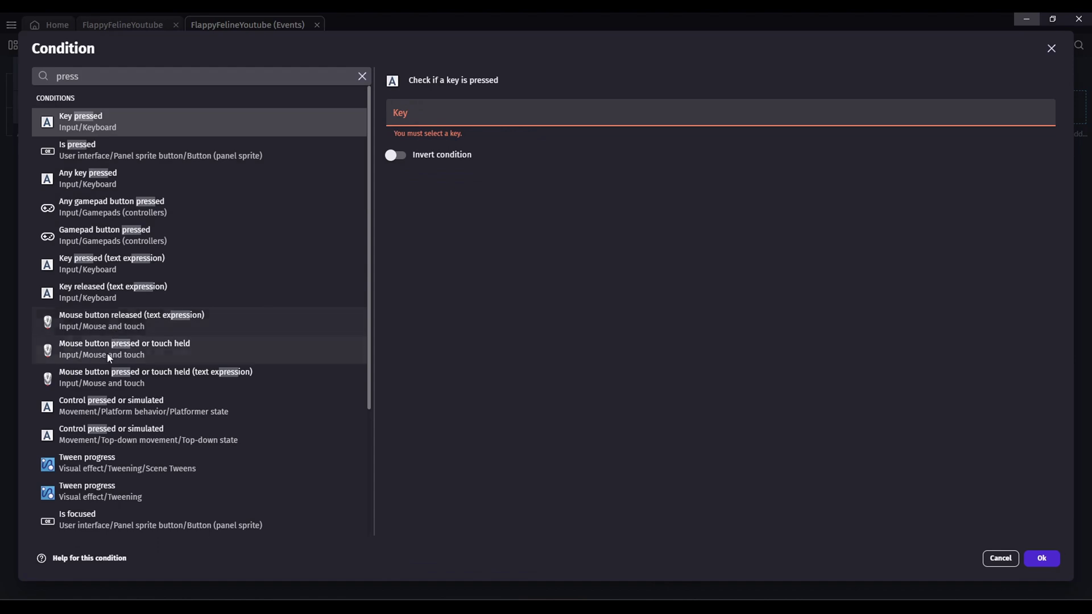
pyautogui.click(108, 353)
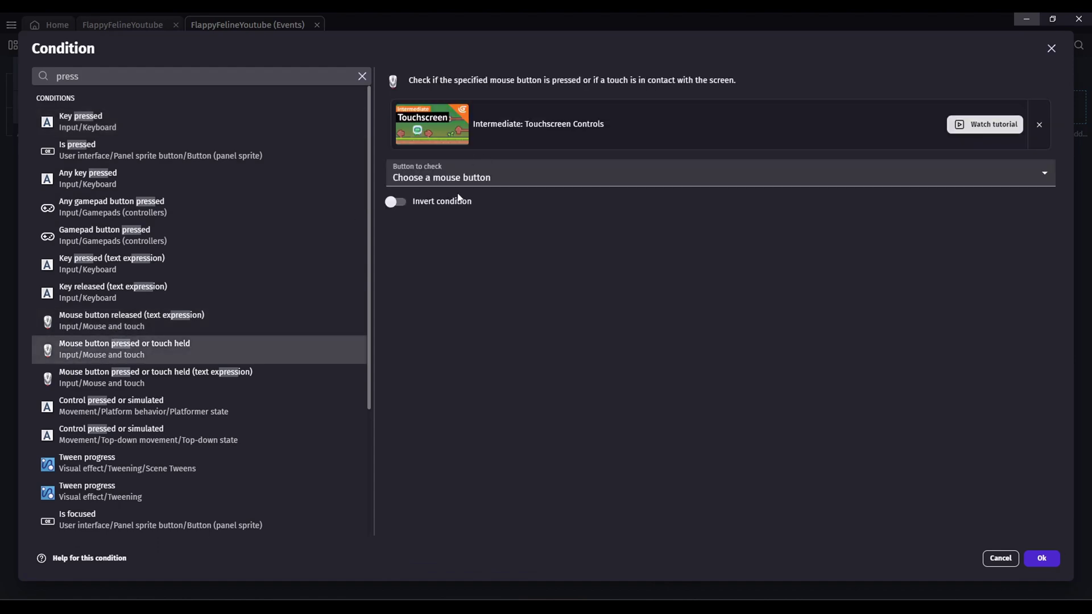
pyautogui.click(443, 177)
pyautogui.click(415, 190)
pyautogui.click(398, 202)
pyautogui.click(398, 202)
pyautogui.press('Return')
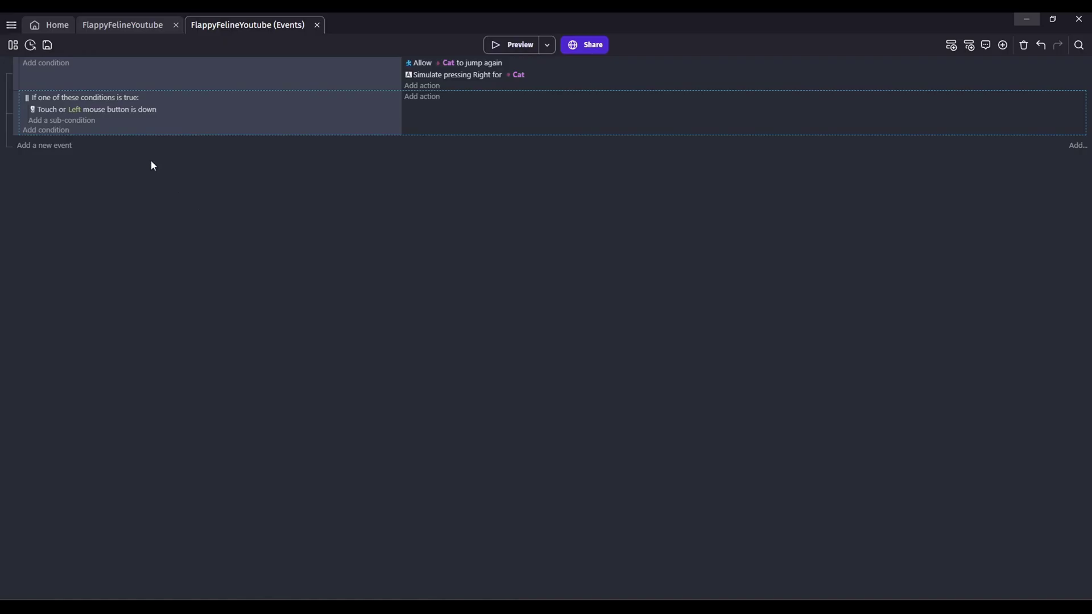
# Add two Key pressed sub-conditions under the Or condition, one for Space and one for Up.
pyautogui.click(78, 122)
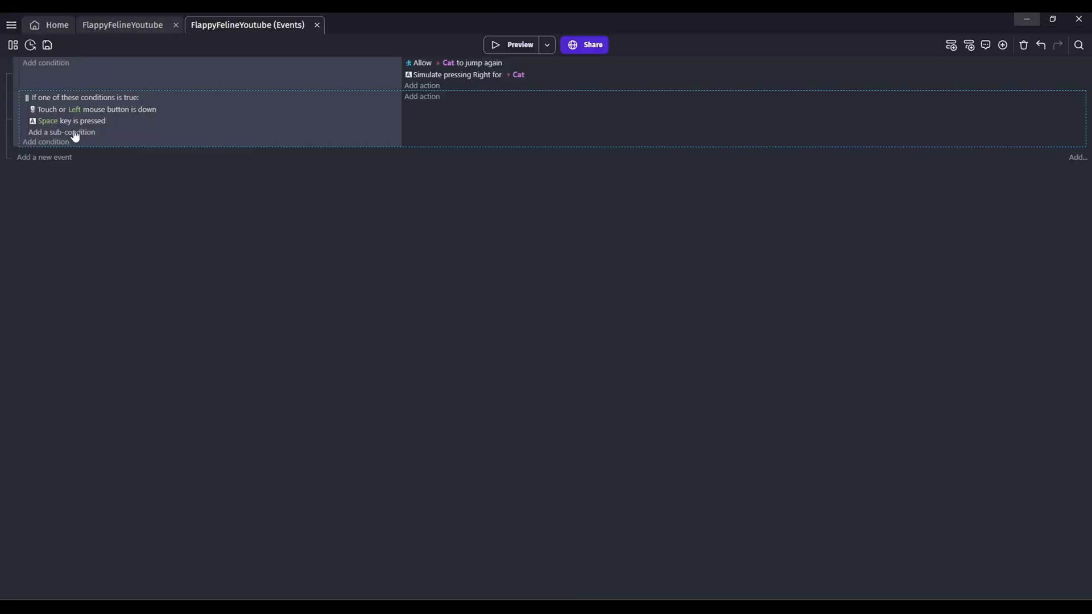
pyautogui.click(74, 133)
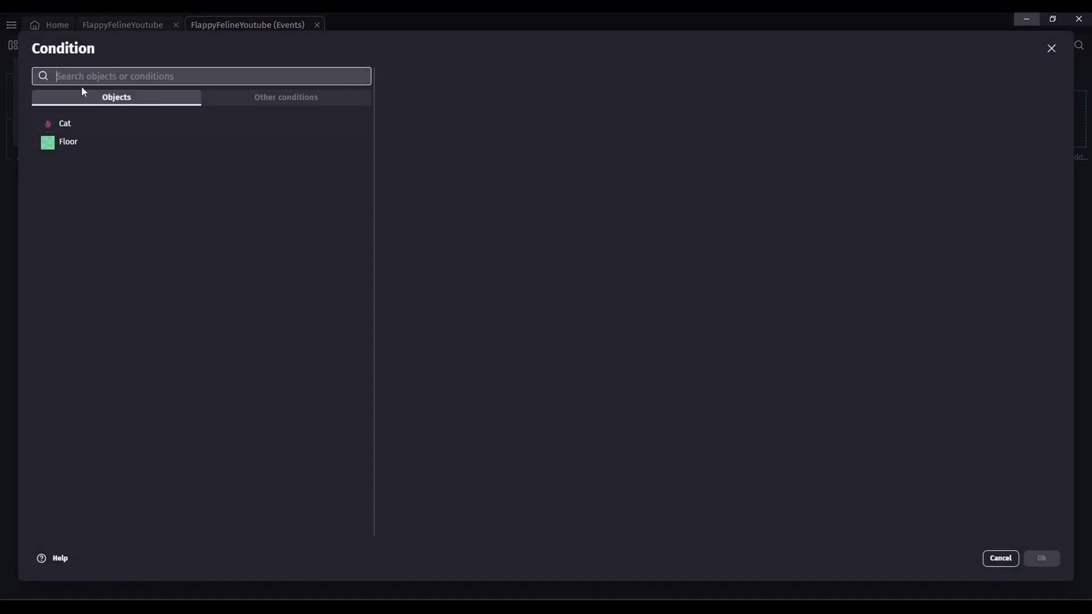
pyautogui.write('press')
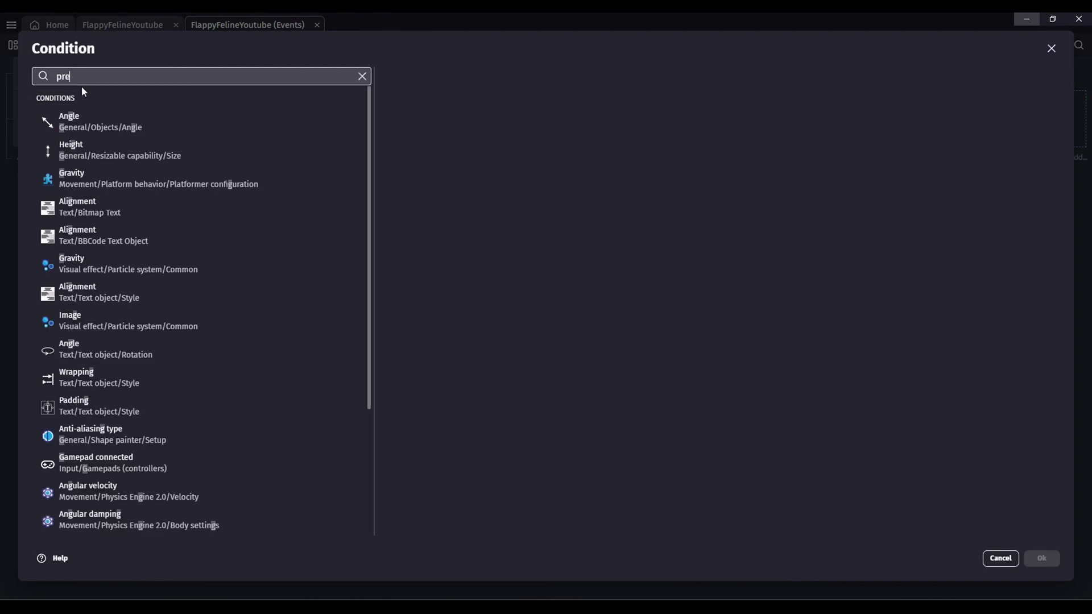
pyautogui.press('Return')
pyautogui.write('up')
pyautogui.click(437, 175)
pyautogui.press('Return')
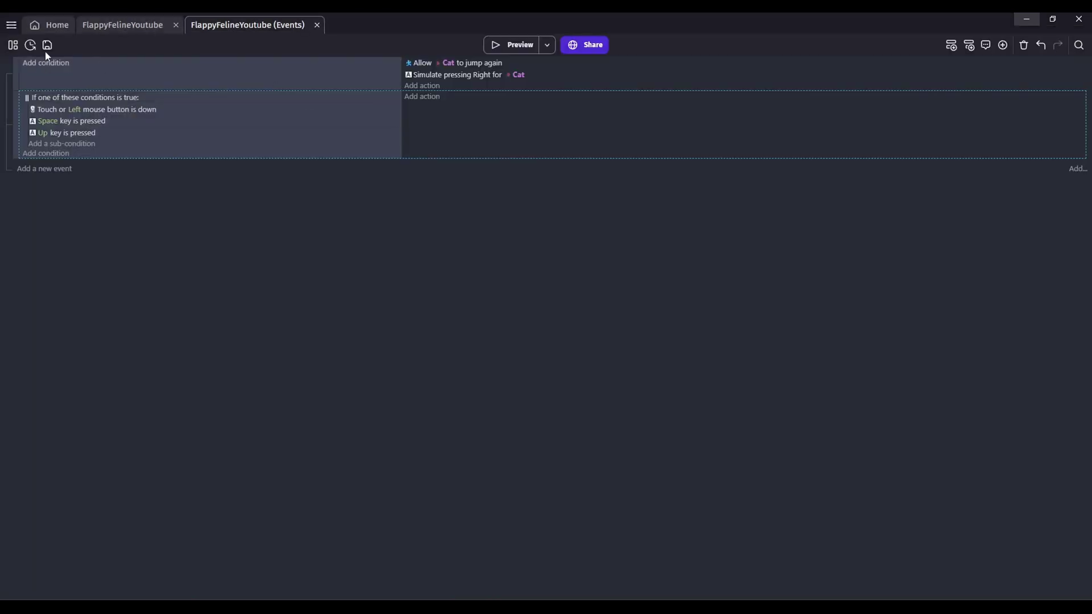
# Add an Any gamepad button pressed sub-condition for gamepad 1 under the Or condition.
pyautogui.click(14, 48)
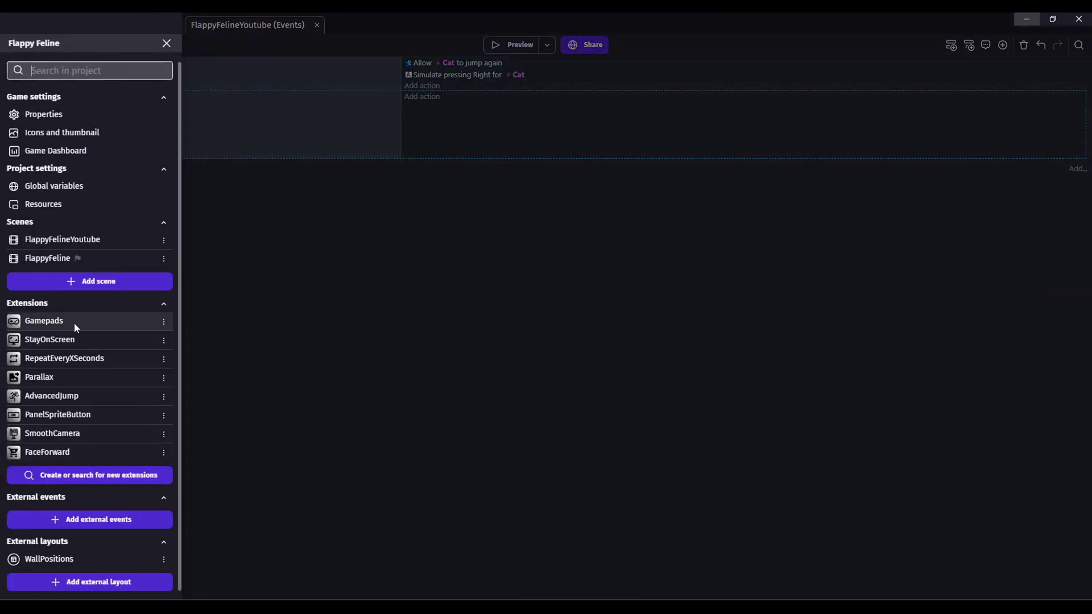
pyautogui.click(241, 207)
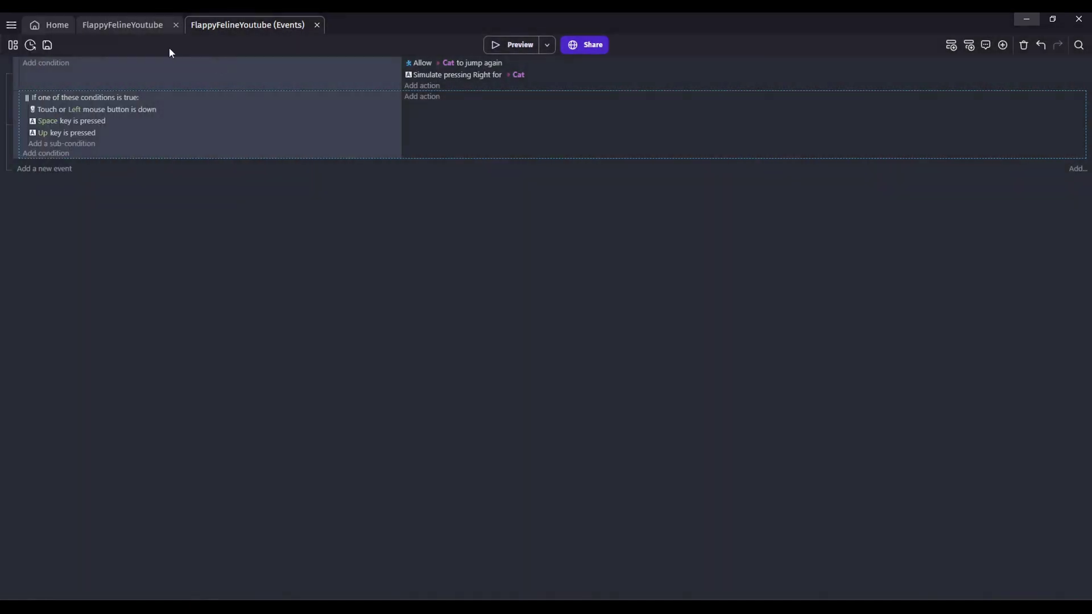
pyautogui.click(45, 153)
pyautogui.write('gamepad')
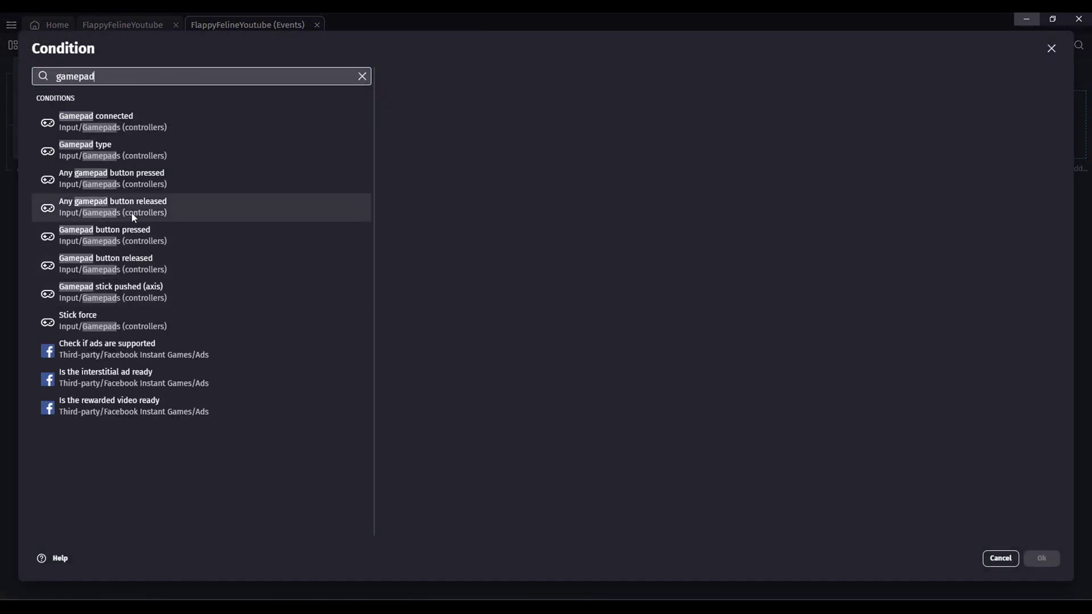
pyautogui.click(159, 179)
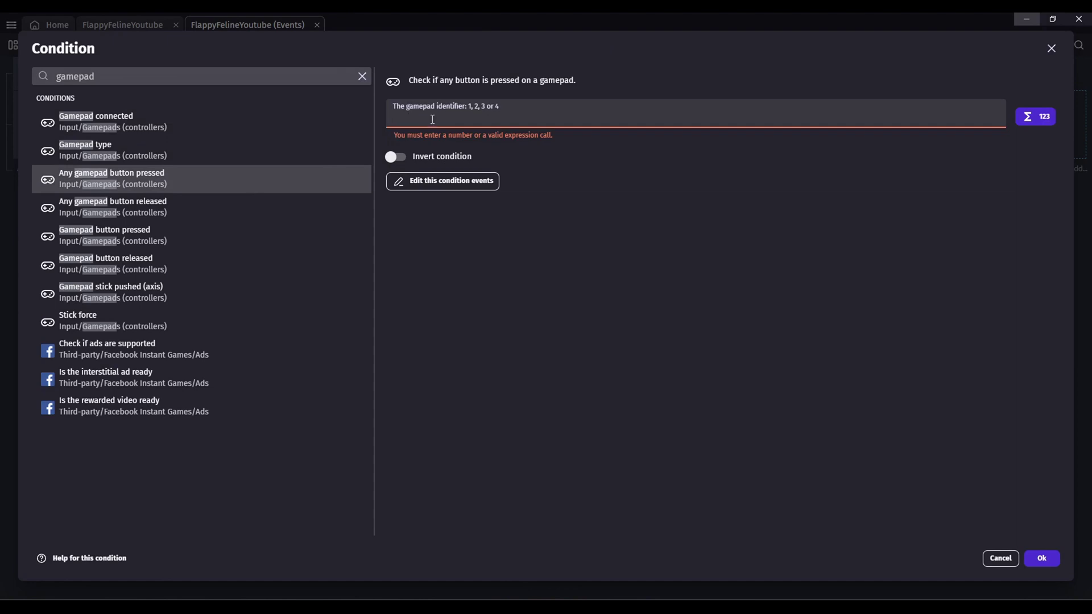
pyautogui.click(488, 379)
pyautogui.click(1043, 556)
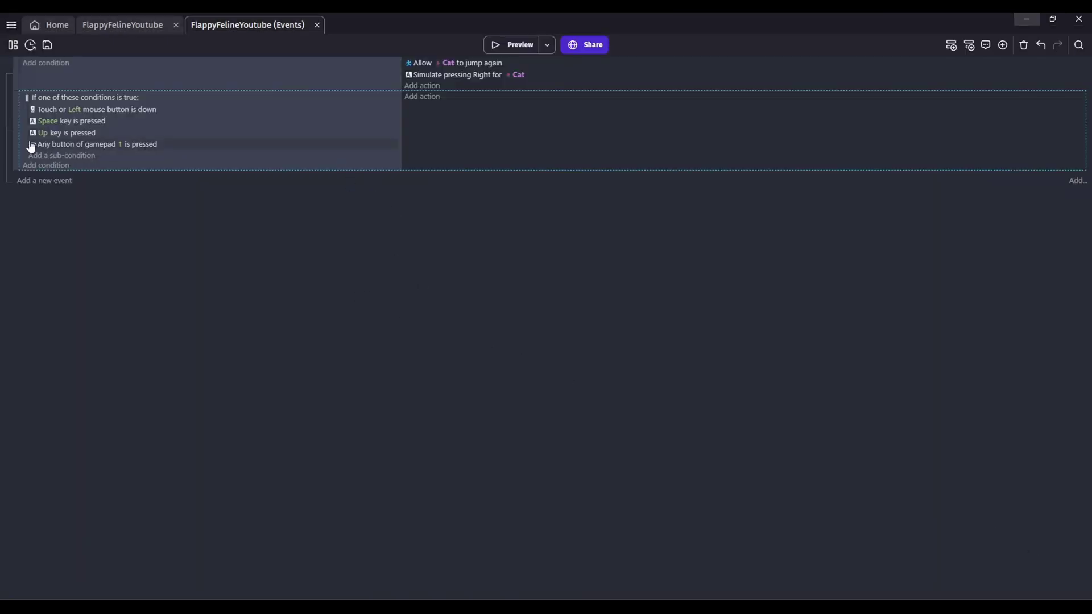
# Add a Trigger once while true condition to the jump event, outside the Or group.
pyautogui.click(48, 166)
pyautogui.write('trig')
pyautogui.click(100, 150)
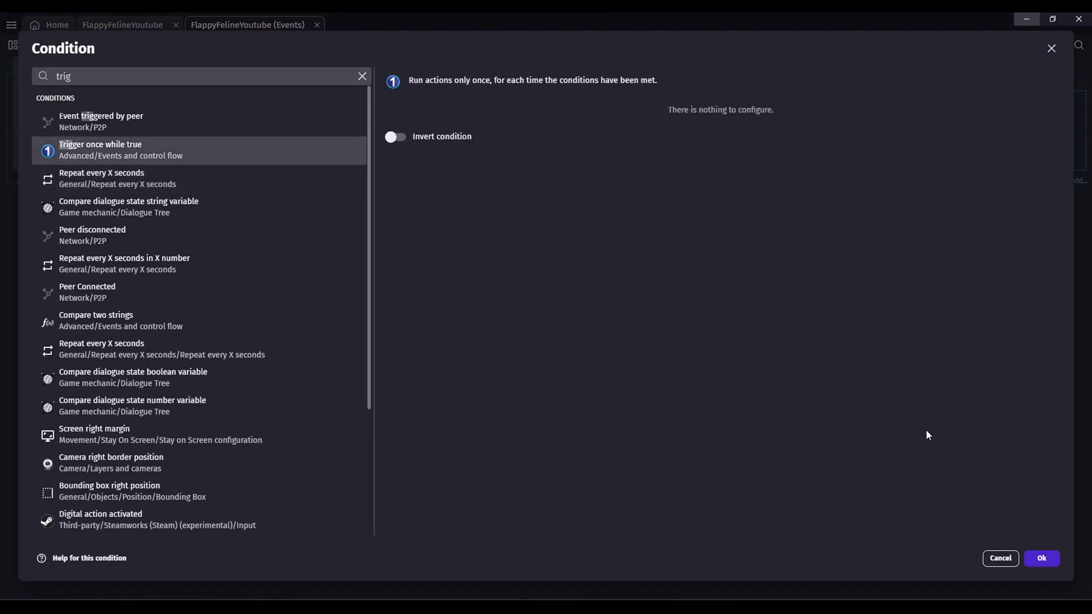
pyautogui.click(1043, 558)
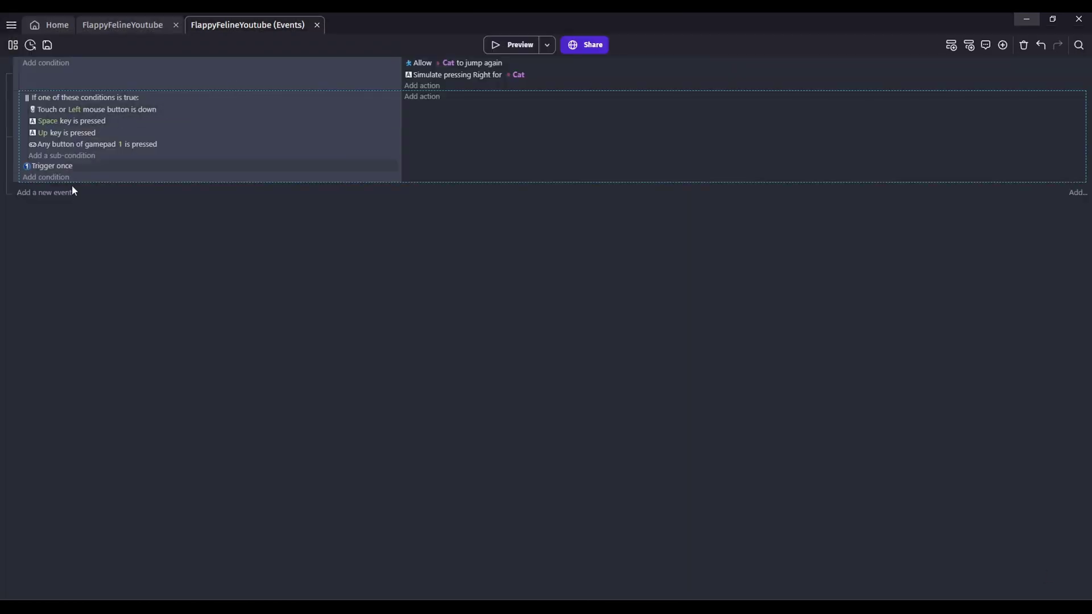
# Add a Simulate jump key press action for the Cat to the jump input event.
pyautogui.click(427, 103)
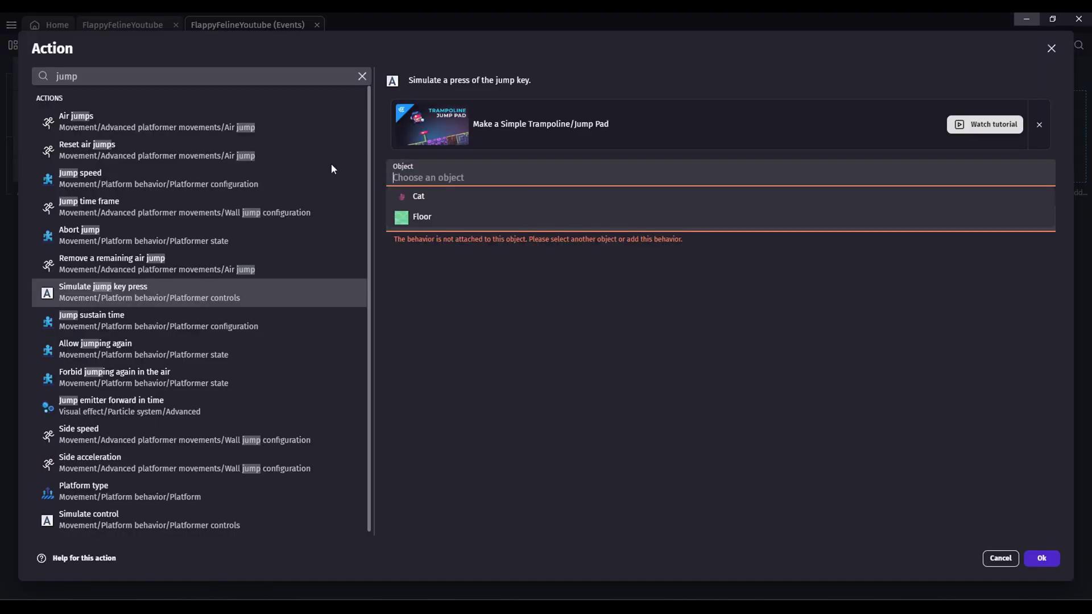
pyautogui.click(432, 198)
pyautogui.press('Return')
# Preview the game and test the mouse jump control by making the Cat jump repeatedly.
pyautogui.press('F5')
pyautogui.click(414, 160)
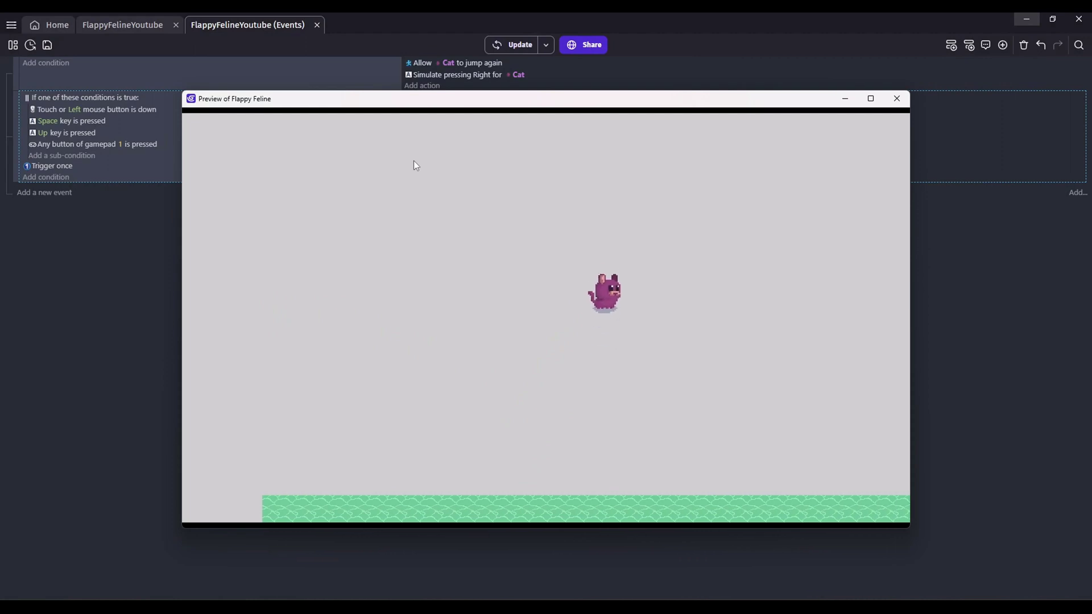
pyautogui.click(414, 160)
pyautogui.click(414, 160)
pyautogui.click(473, 225)
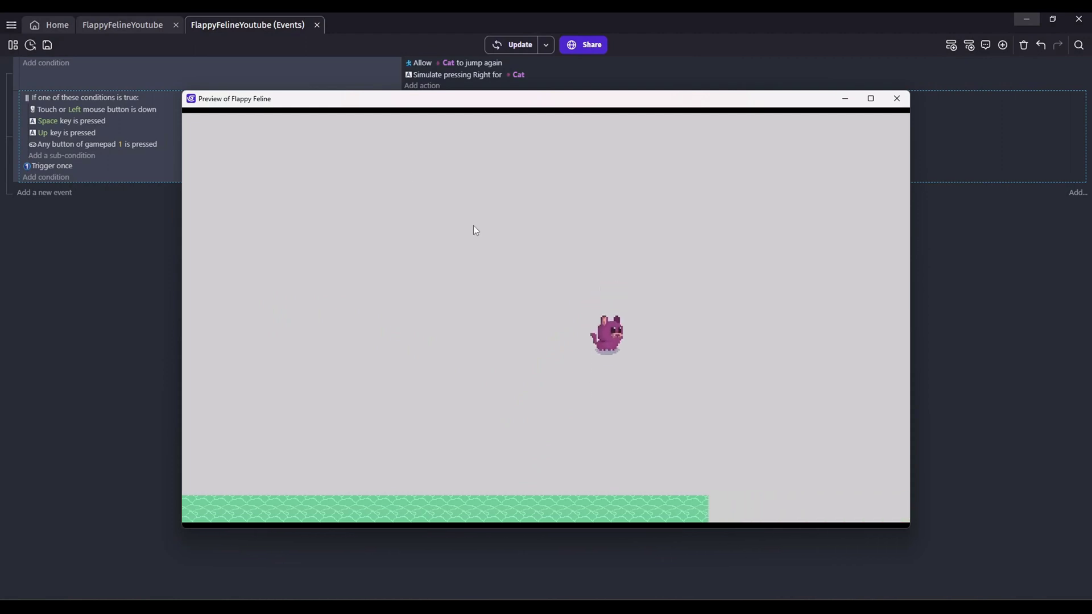
pyautogui.click(473, 225)
pyautogui.click(508, 265)
pyautogui.click(508, 265)
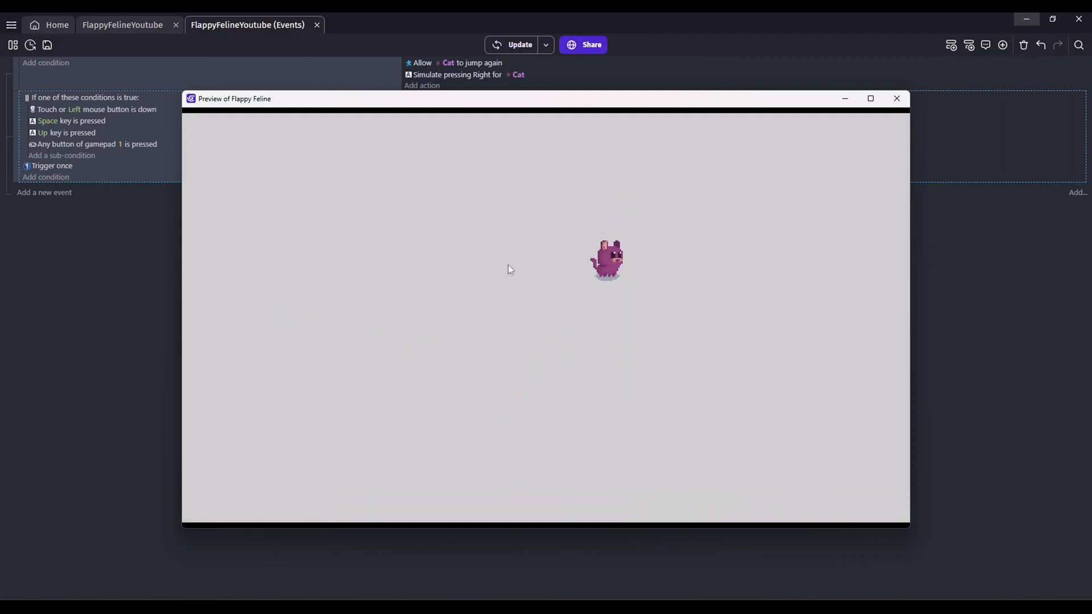
pyautogui.click(772, 220)
pyautogui.click(896, 98)
# Return to the scene layout and preview the Cat's movement once more.
pyautogui.click(137, 25)
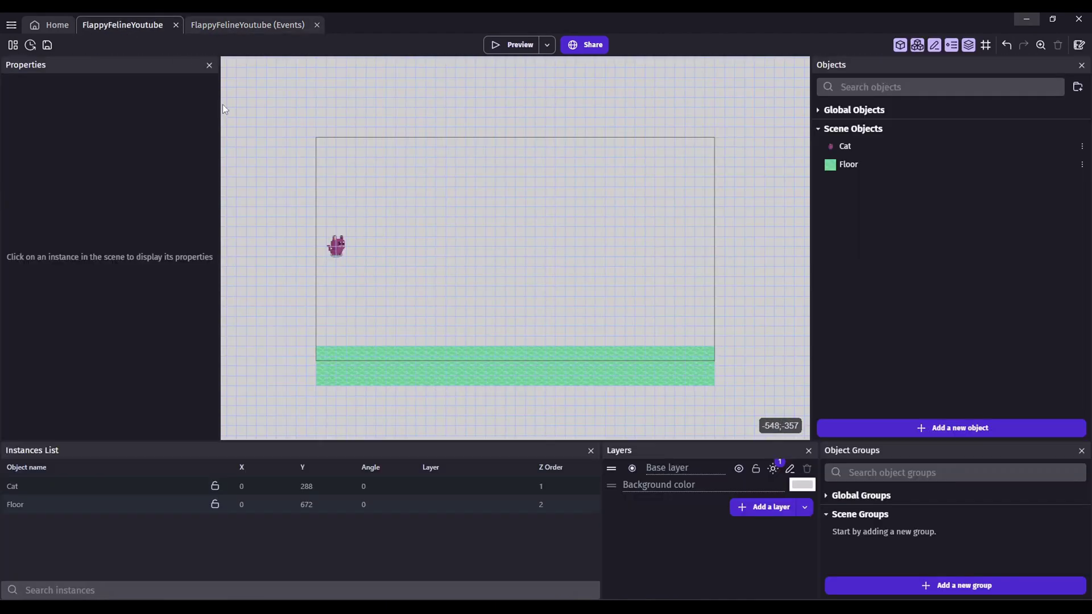
pyautogui.click(514, 51)
pyautogui.click(457, 193)
pyautogui.click(897, 98)
# Add the Face forward behavior to the Cat object.
pyautogui.doubleClick(342, 245)
pyautogui.click(450, 75)
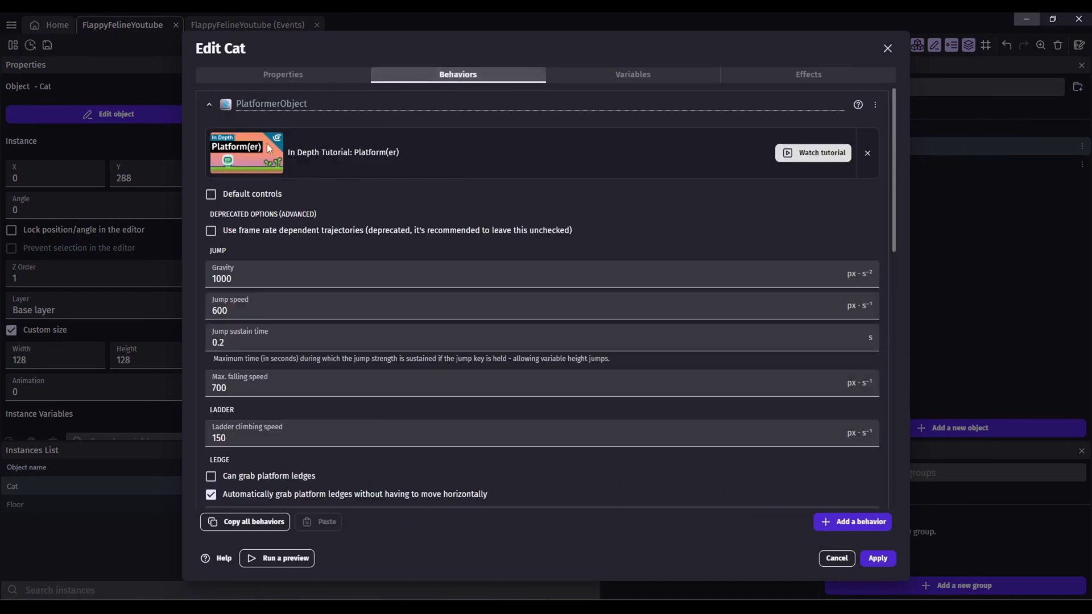
pyautogui.click(210, 104)
pyautogui.click(209, 136)
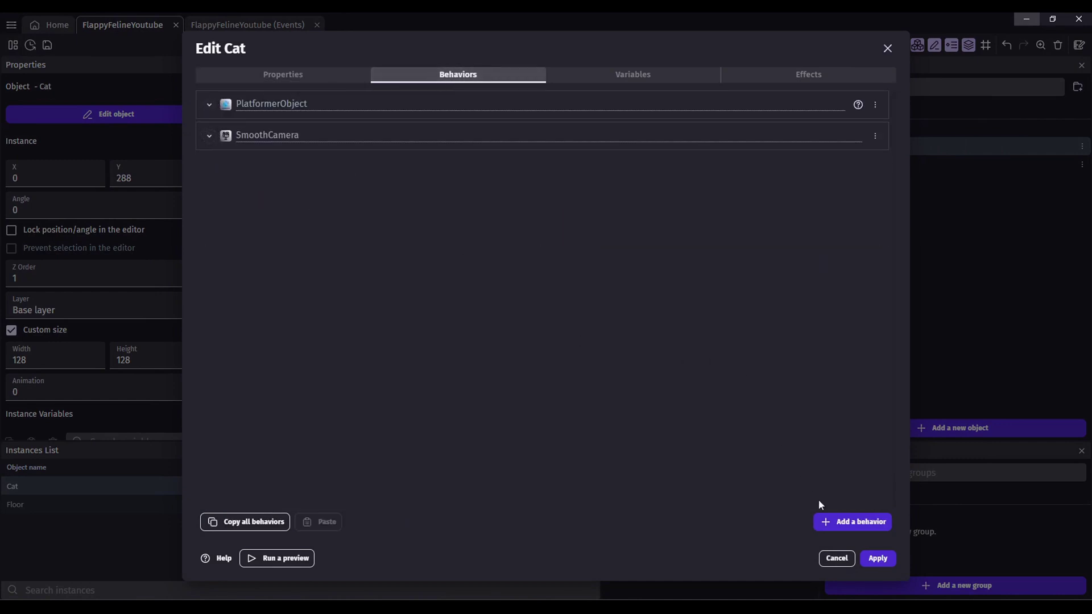
pyautogui.click(839, 521)
pyautogui.doubleClick(329, 75)
pyautogui.write('face')
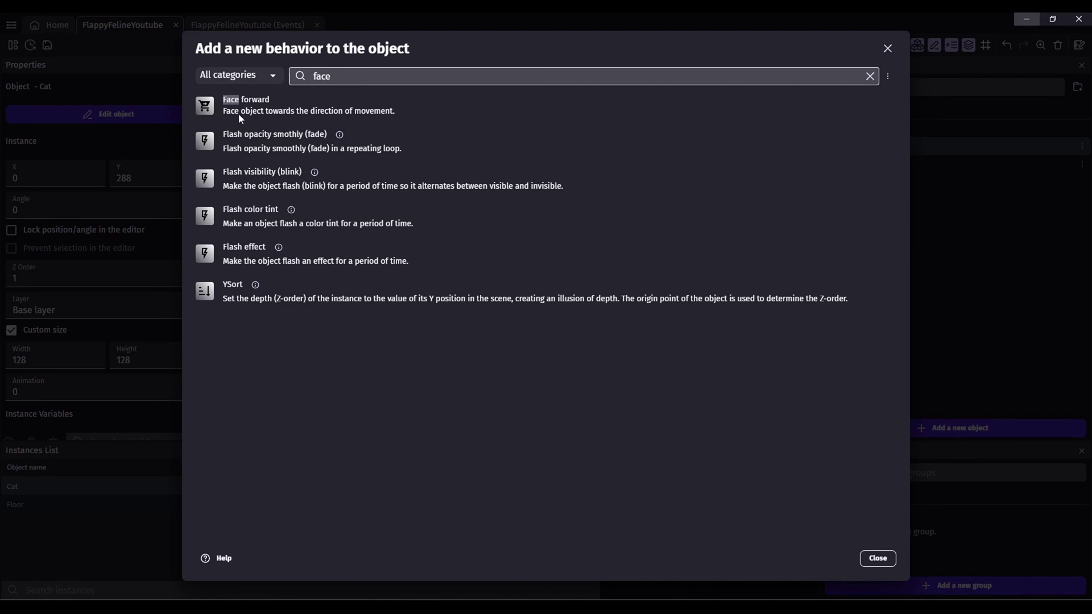
pyautogui.click(369, 114)
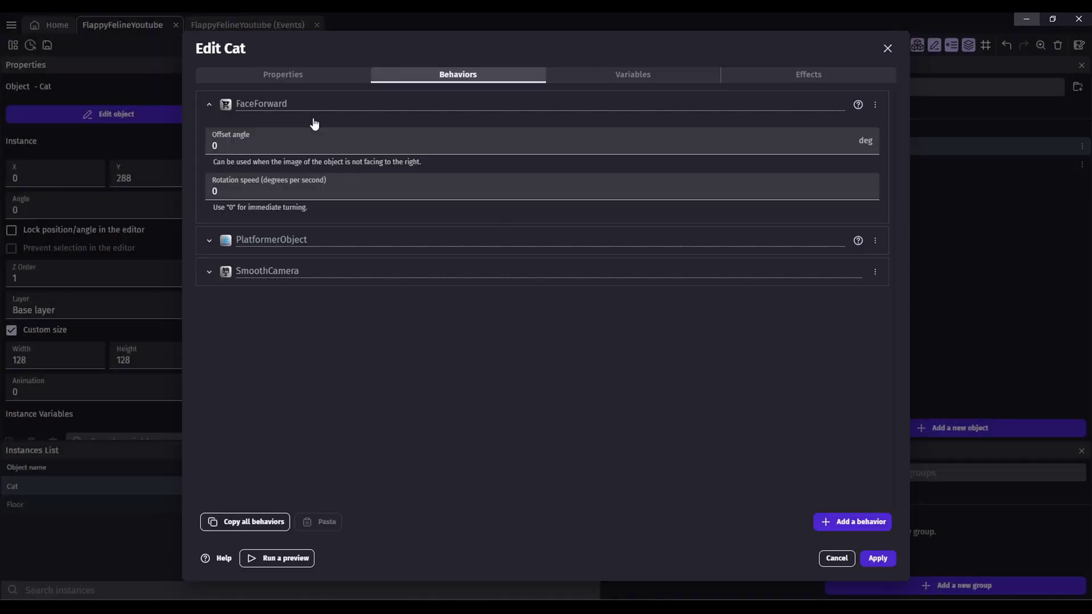
# Set the Cat's FaceForward rotation speed to 720 degrees per second and apply the object changes.
pyautogui.click(338, 190)
pyautogui.write('720')
pyautogui.click(882, 562)
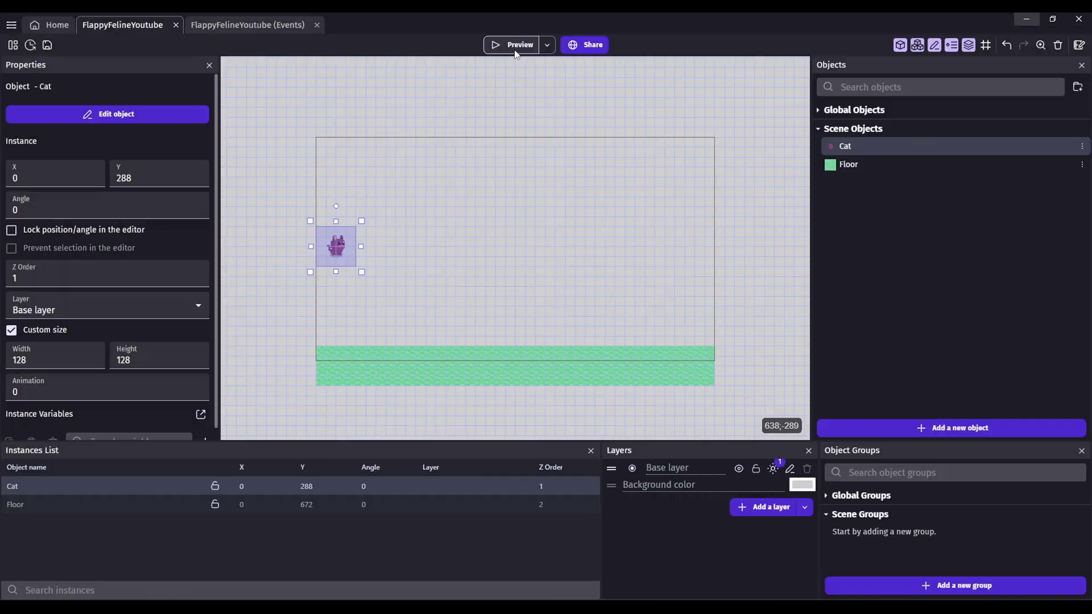
# Preview the scene and make the Cat jump repeatedly to check how it rotates towards its movement.
pyautogui.click(515, 49)
pyautogui.click(444, 347)
pyautogui.click(542, 343)
pyautogui.click(525, 343)
pyautogui.click(523, 343)
pyautogui.click(523, 342)
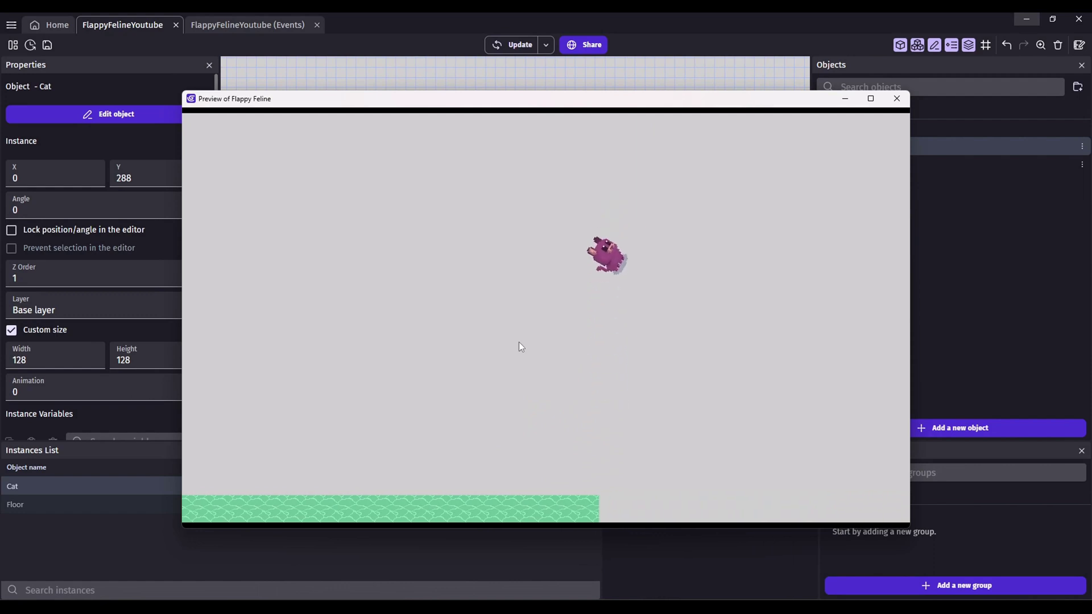
pyautogui.click(523, 336)
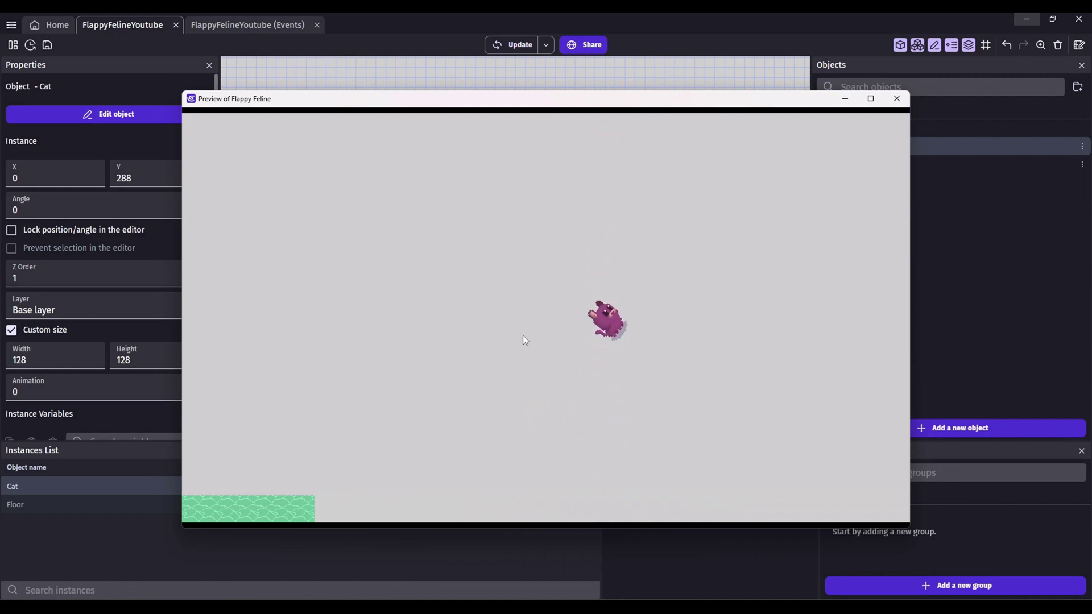
pyautogui.click(526, 338)
pyautogui.click(526, 338)
pyautogui.click(527, 337)
pyautogui.click(526, 337)
pyautogui.click(526, 337)
pyautogui.click(527, 337)
pyautogui.click(683, 303)
pyautogui.click(701, 297)
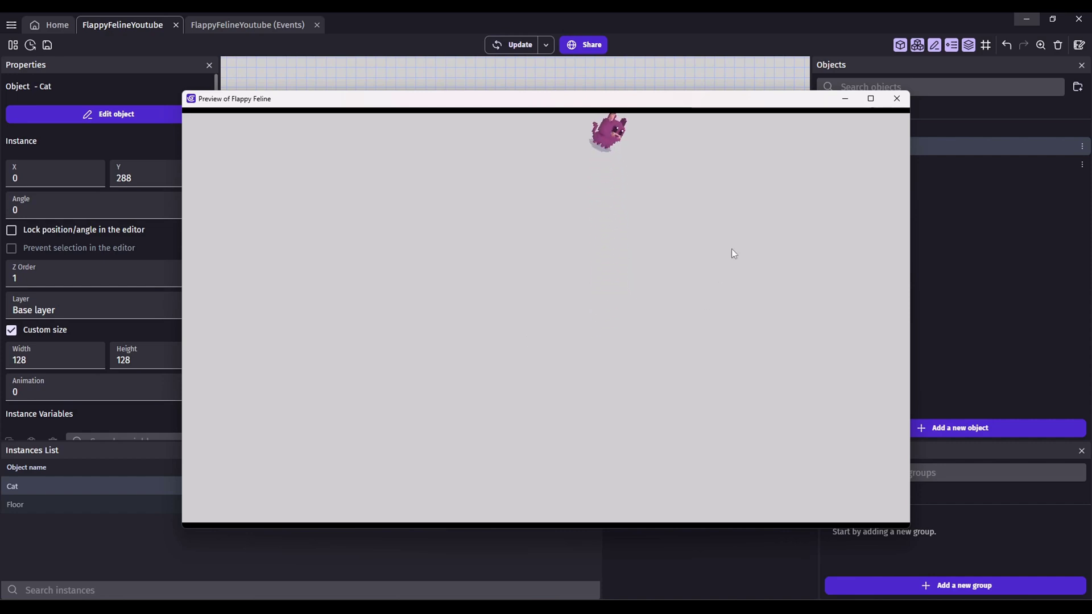
pyautogui.click(504, 285)
pyautogui.click(501, 286)
pyautogui.click(503, 288)
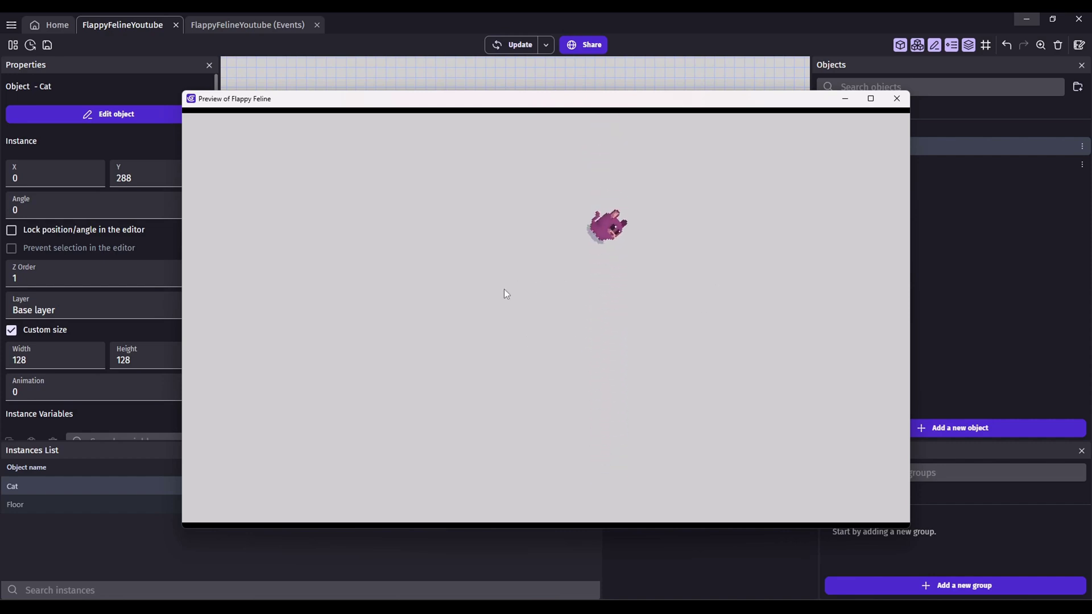
pyautogui.click(897, 98)
# Add the Grass 2 tiled sprite from the GDevelop Mega Bundle as a new scene object named Wall.
pyautogui.click(292, 126)
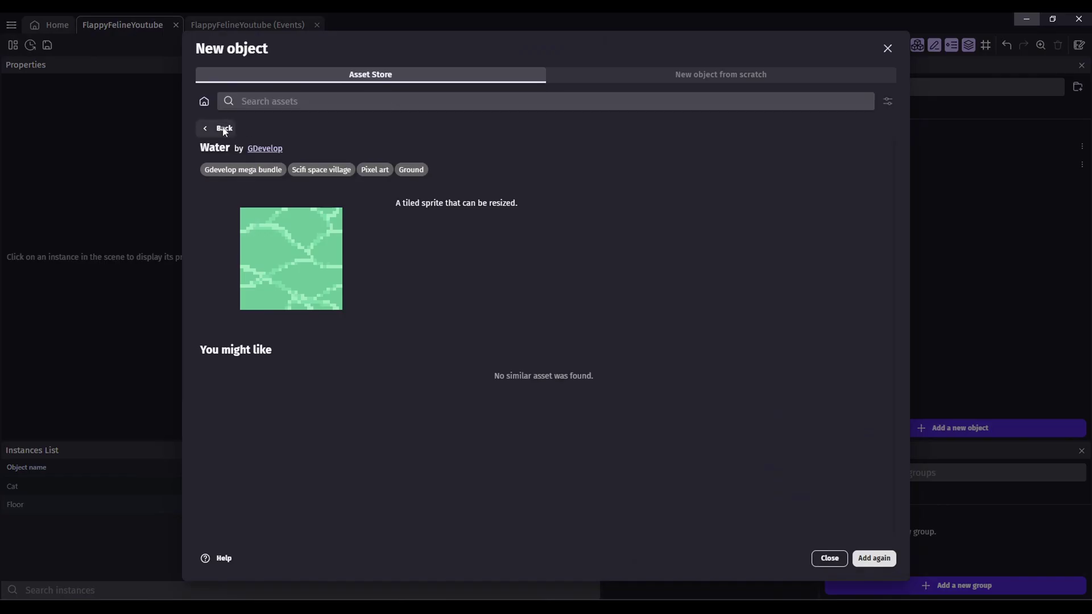
pyautogui.click(222, 127)
pyautogui.click(887, 102)
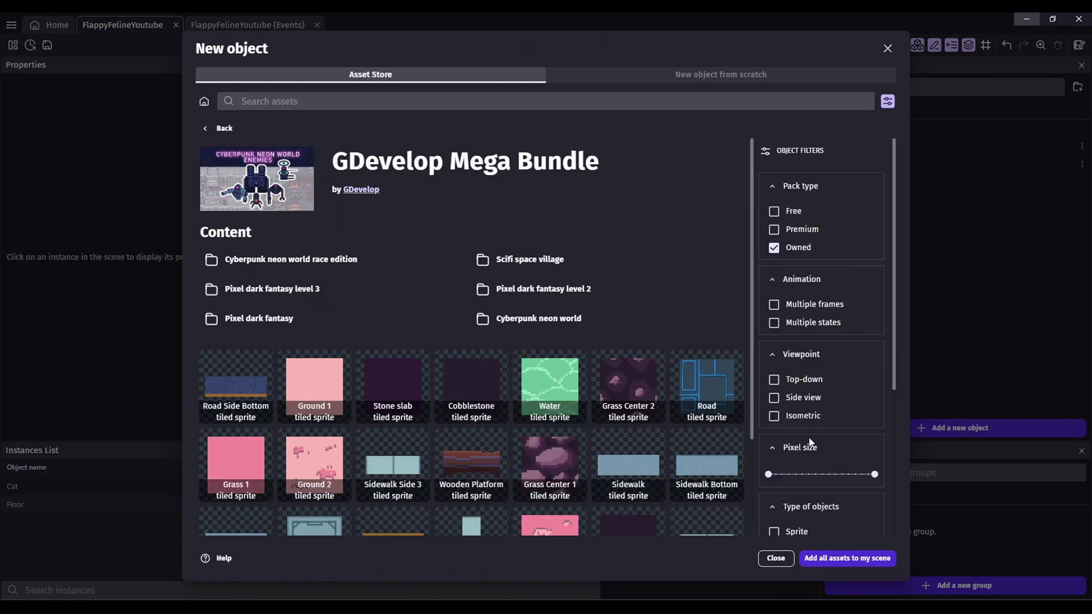
pyautogui.scroll(-4, 807, 451)
pyautogui.scroll(-2, 261, 475)
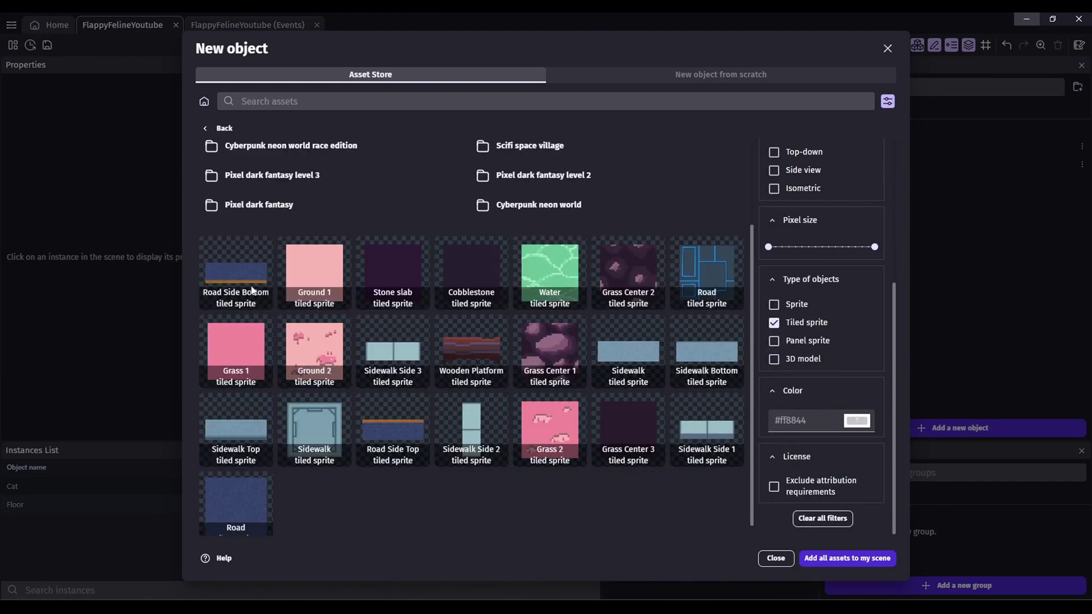
pyautogui.click(554, 431)
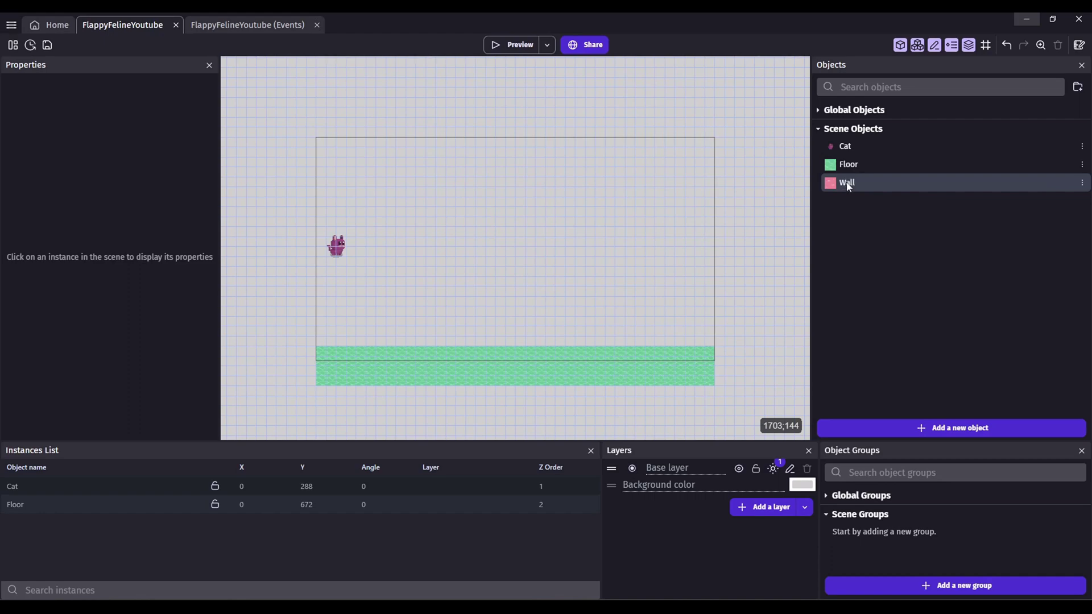
# Place a pair of 64 by 224 walls at X 864, Y 0 and 448, and duplicate it into five spaced pairs reaching X 2304.
pyautogui.moveTo(849, 187); pyautogui.dragTo(589, 166)
pyautogui.click(560, 204)
pyautogui.moveTo(553, 102); pyautogui.dragTo(659, 366)
pyautogui.keyDown('ctrl'); pyautogui.moveTo(602, 188); pyautogui.dragTo(819, 185); pyautogui.keyUp('ctrl')
pyautogui.keyDown('shift'); pyautogui.hscroll(5, 624, 152); pyautogui.keyUp('shift')
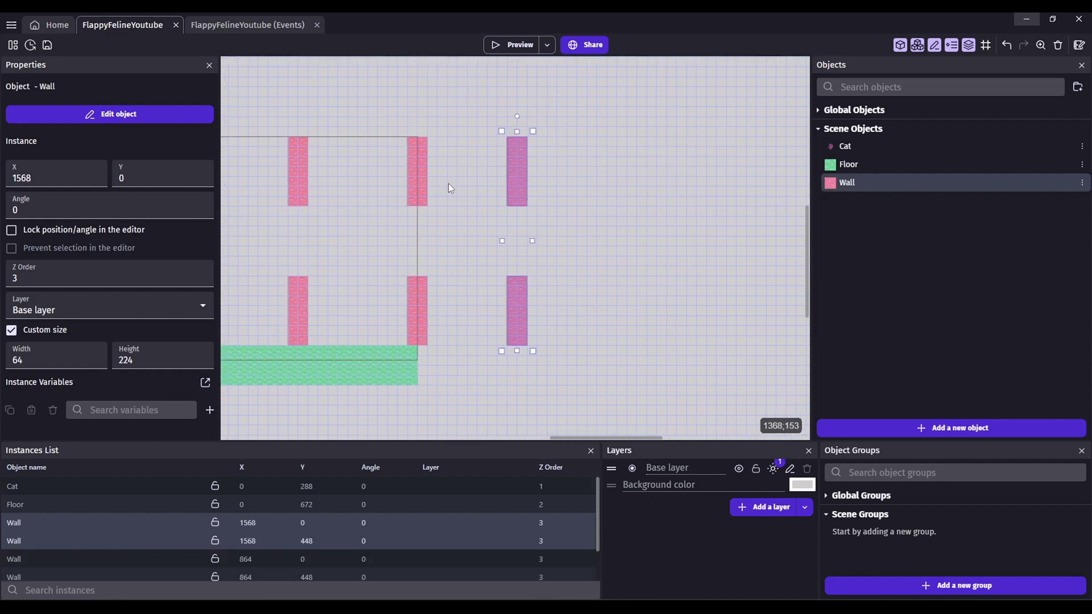
pyautogui.keyDown('ctrl'); pyautogui.moveTo(507, 172); pyautogui.dragTo(744, 170); pyautogui.keyUp('ctrl')
# Preview the scene and fly the Cat through the gaps between the wall pairs.
pyautogui.click(511, 44)
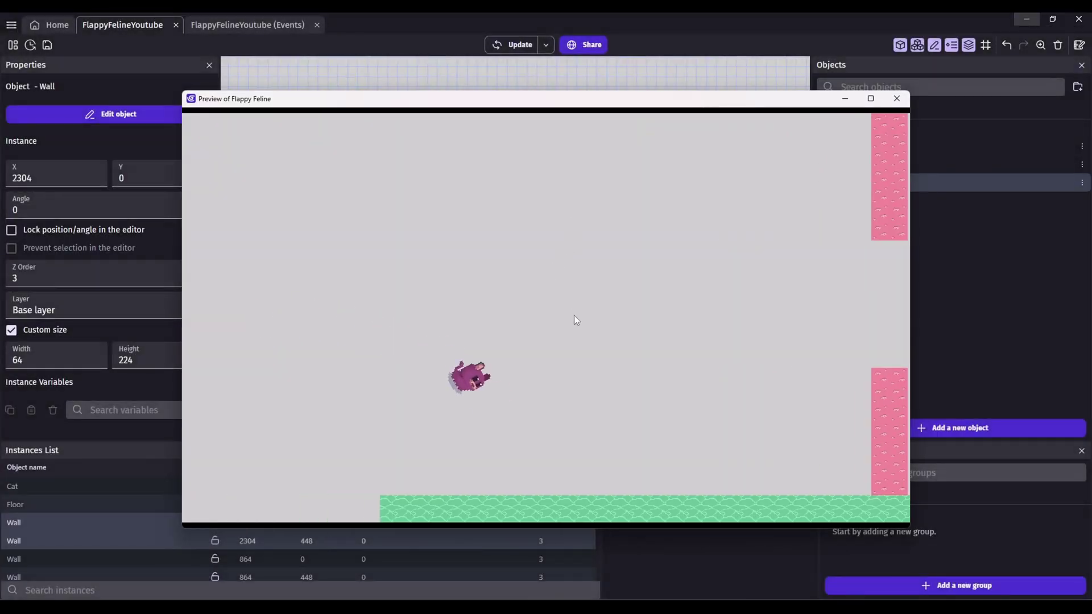
pyautogui.click(440, 237)
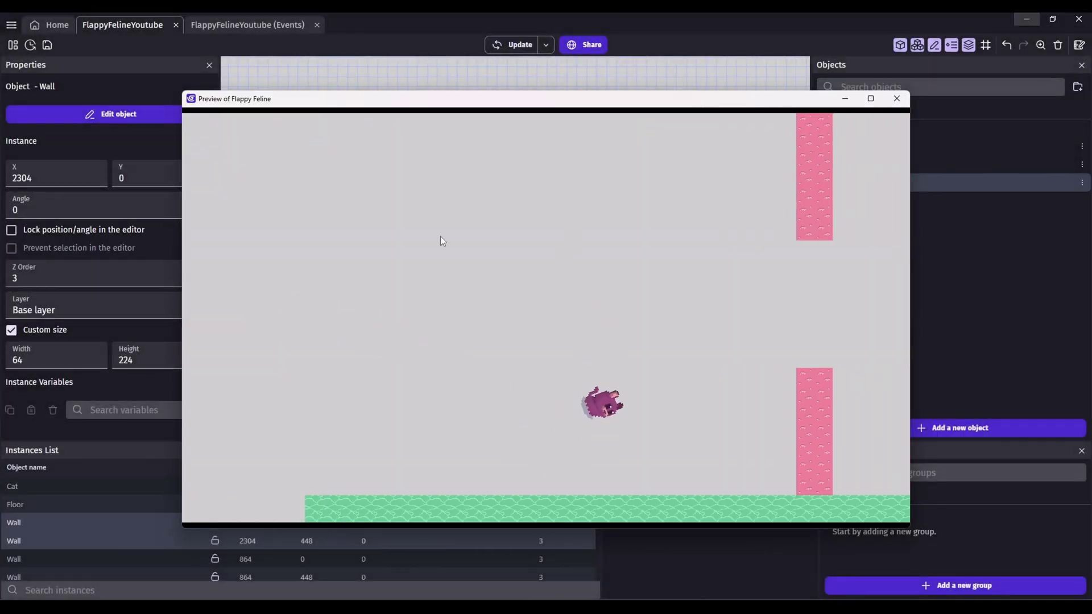
pyautogui.click(441, 236)
pyautogui.click(441, 239)
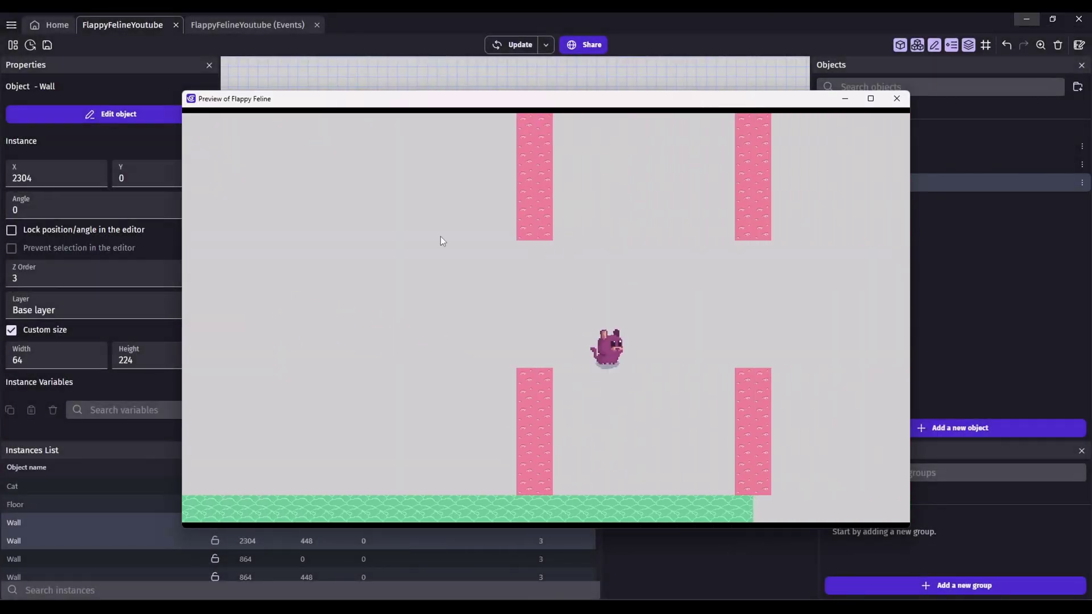
pyautogui.click(441, 239)
pyautogui.click(440, 237)
pyautogui.click(440, 237)
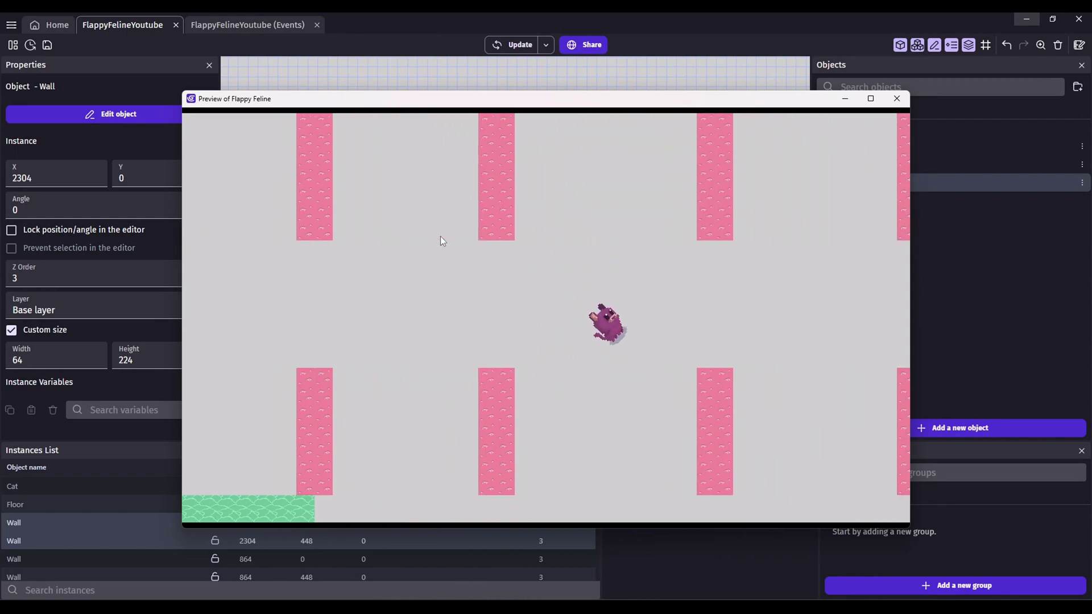
pyautogui.click(440, 236)
pyautogui.click(440, 236)
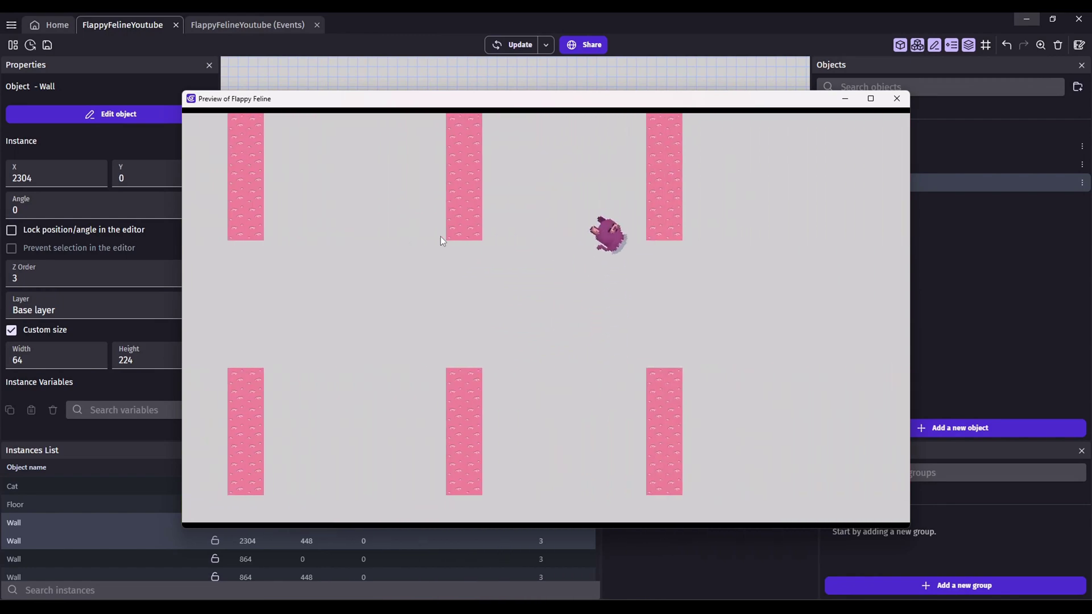
pyautogui.click(890, 103)
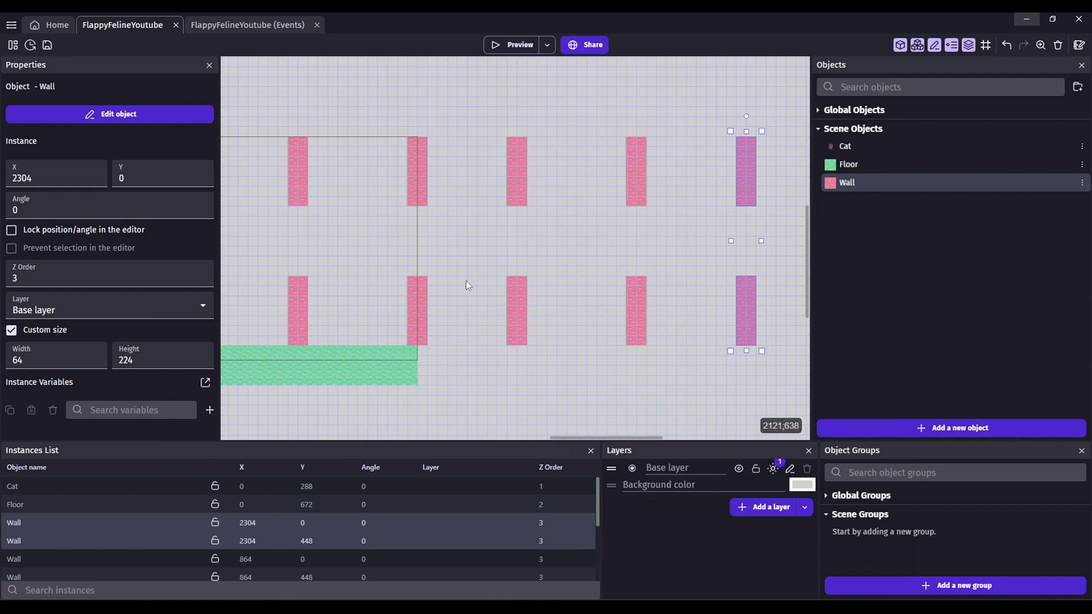
pyautogui.click(490, 266)
pyautogui.moveTo(358, 257); pyautogui.dragTo(482, 233, button='middle')
pyautogui.scroll(-3, 391, 252)
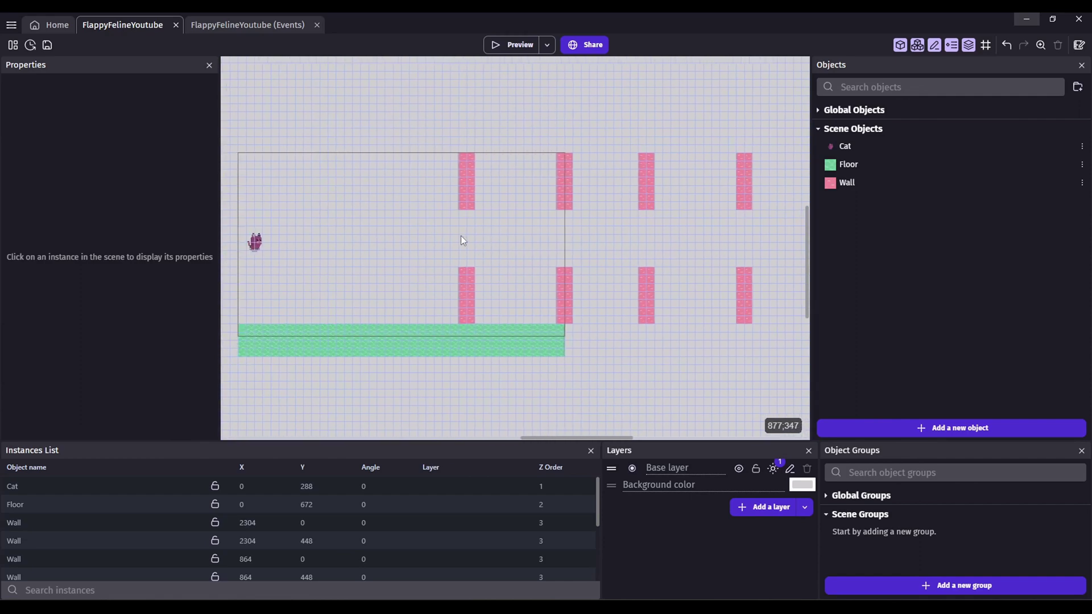
pyautogui.moveTo(611, 217); pyautogui.dragTo(568, 219, button='middle')
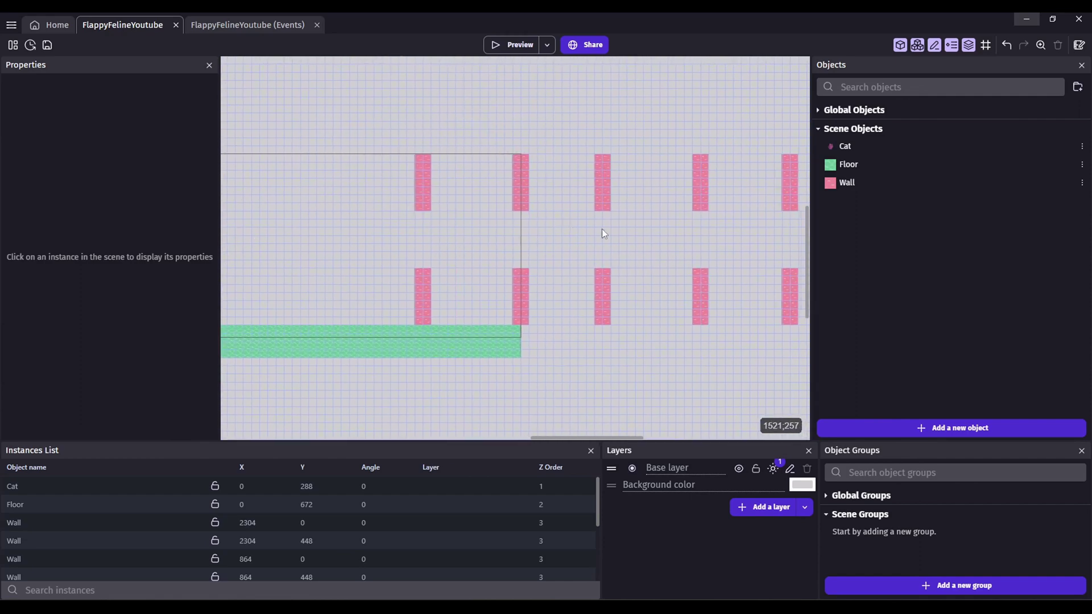
pyautogui.scroll(-2, 672, 229)
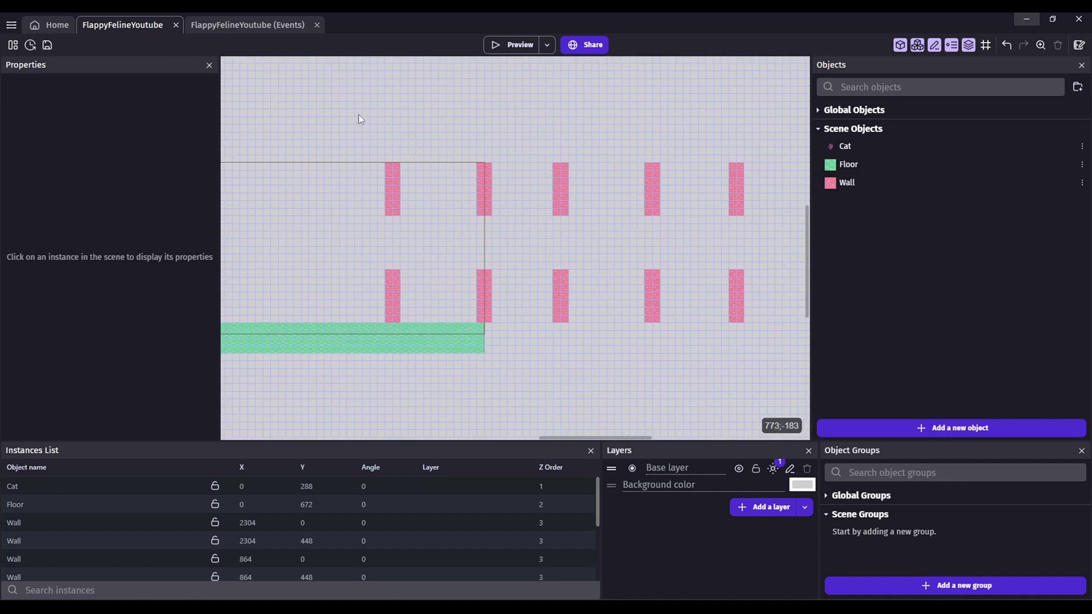
# Replace the five wall pairs with a new 64 by 288 wall at X 1280, Y 0, just past the game frame.
pyautogui.moveTo(357, 114); pyautogui.dragTo(755, 328)
pyautogui.press('Delete')
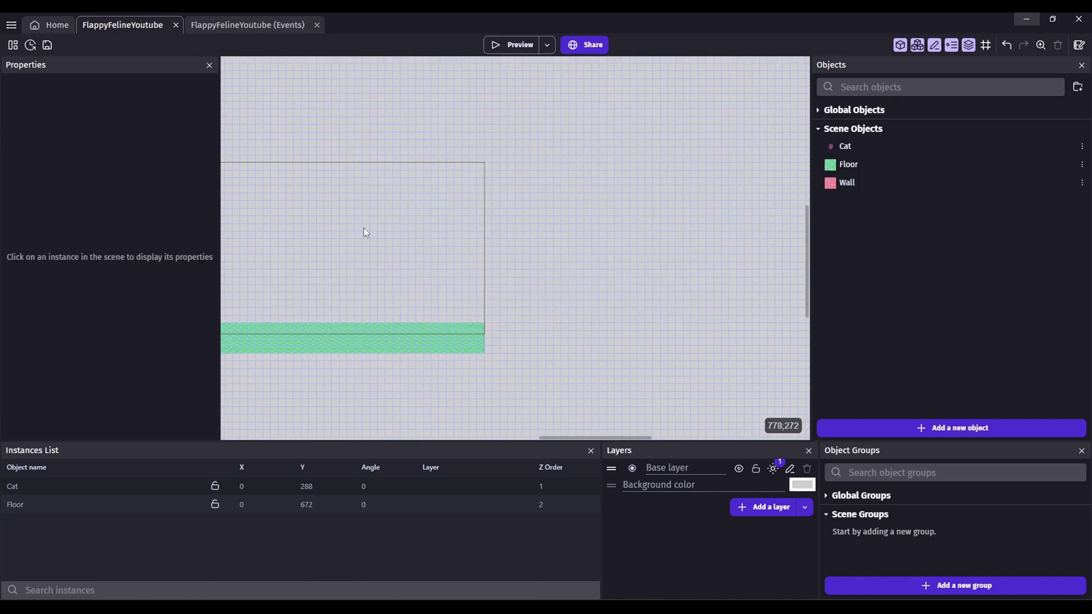
pyautogui.moveTo(364, 222); pyautogui.dragTo(455, 227, button='middle')
pyautogui.moveTo(846, 182); pyautogui.dragTo(584, 181)
pyautogui.click(591, 182)
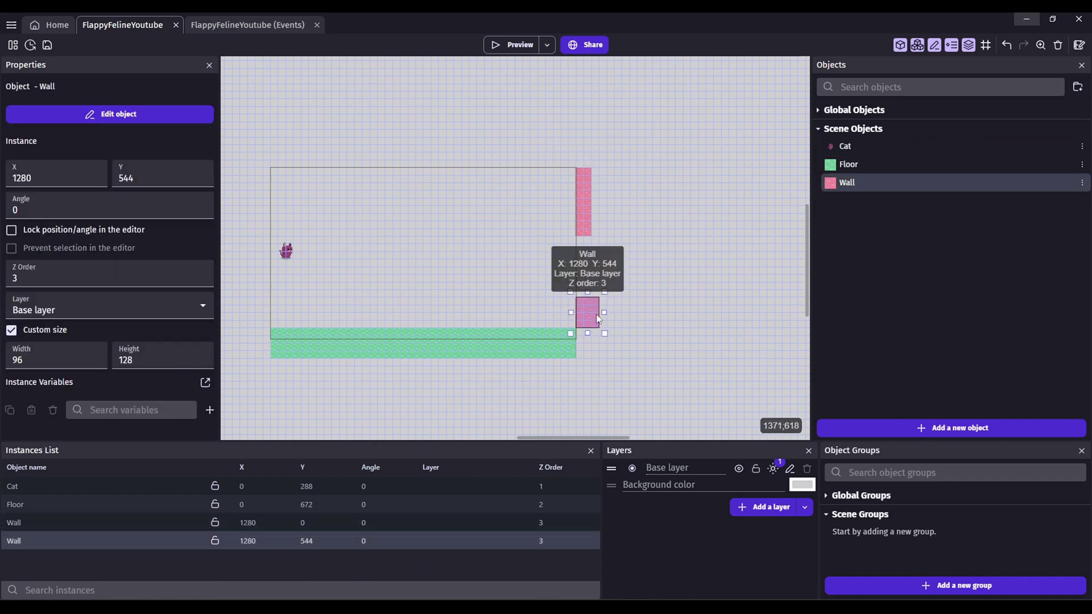
# Try extra walls at X 992, Y 0 and X 1280, Y 384, and examine the Wall object's default width and height.
pyautogui.moveTo(596, 314); pyautogui.dragTo(526, 181)
pyautogui.moveTo(835, 185); pyautogui.dragTo(582, 263)
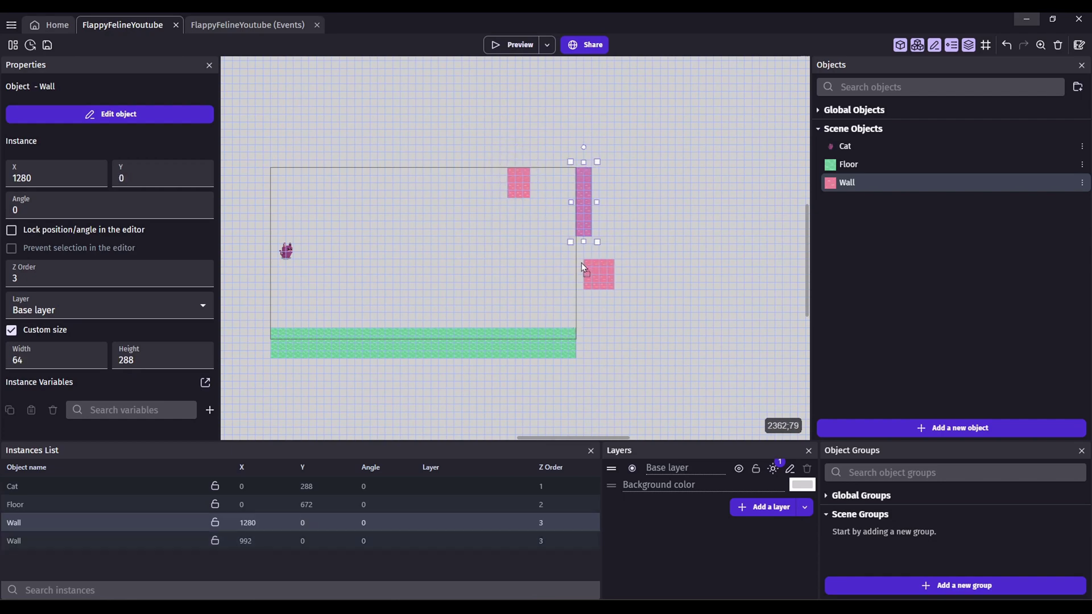
pyautogui.click(580, 264)
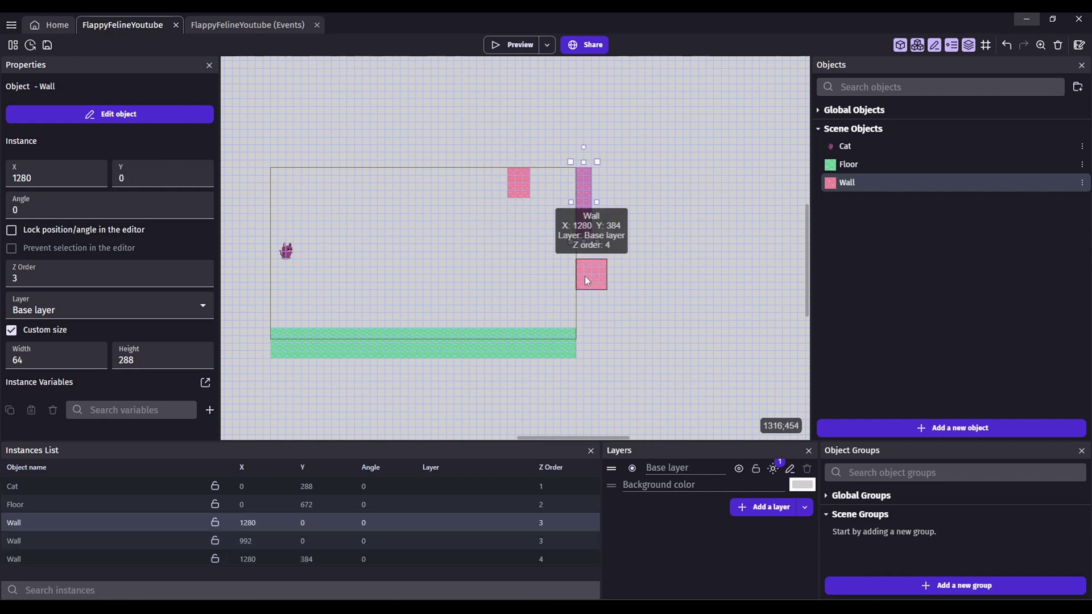
pyautogui.click(585, 276)
pyautogui.doubleClick(585, 275)
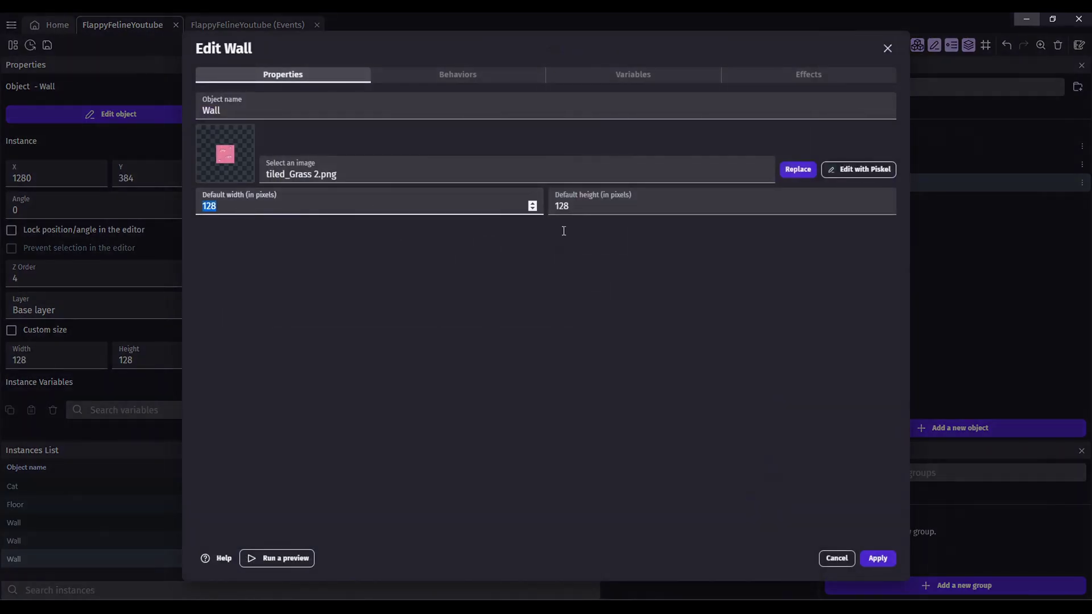
pyautogui.click(837, 558)
pyautogui.hotkey('ctrl', 'z')
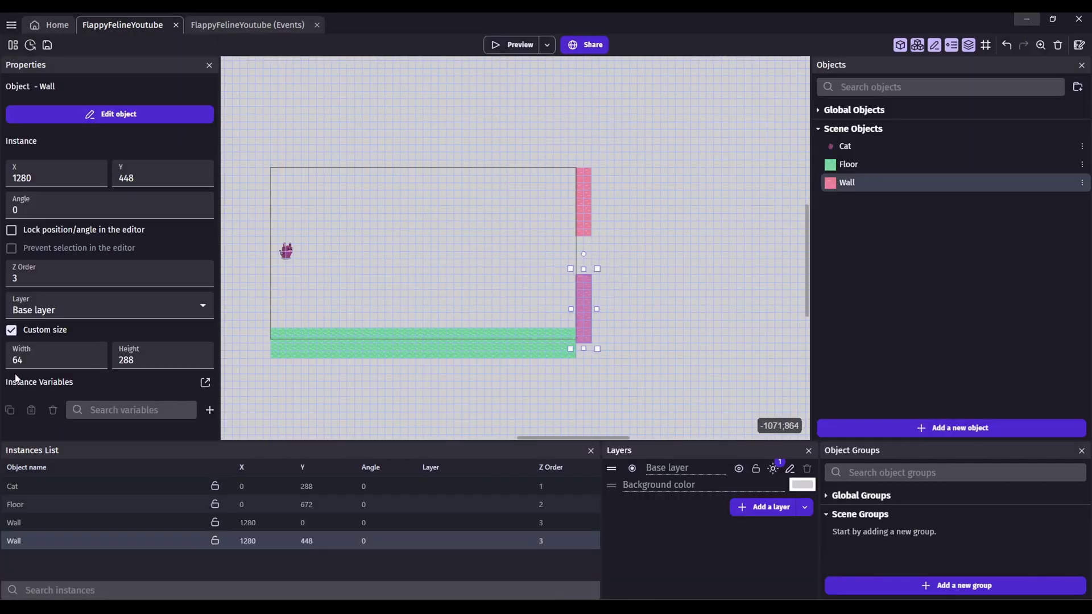
# Make 64 by 288 the Wall's default size, check it with test walls beside the pair, and undo those test walls.
pyautogui.click(581, 202)
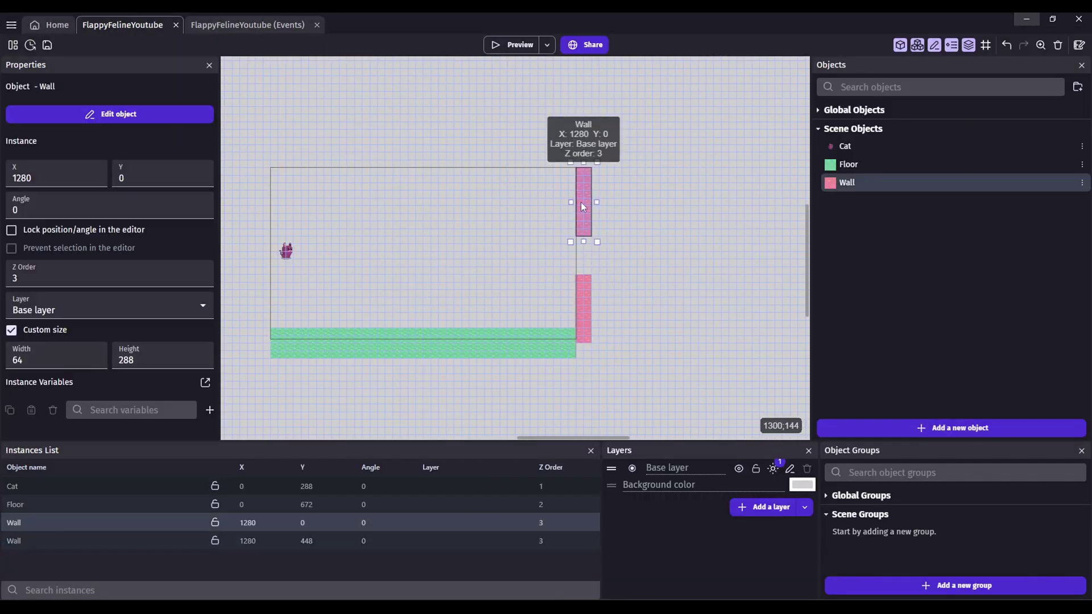
pyautogui.moveTo(826, 184); pyautogui.dragTo(612, 202)
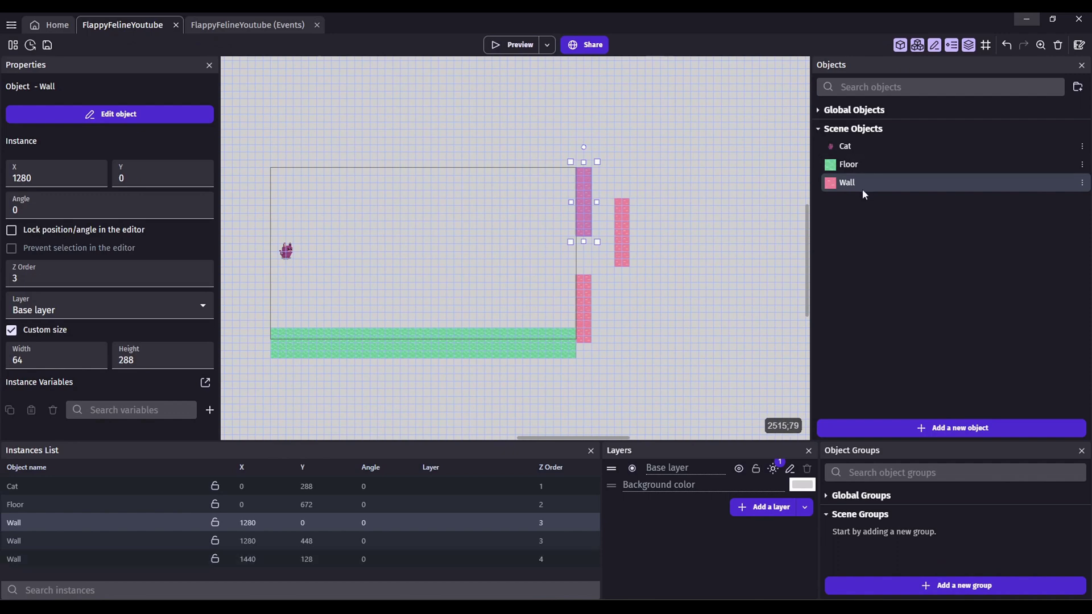
pyautogui.moveTo(829, 188); pyautogui.dragTo(629, 261)
pyautogui.hotkey('ctrl', 'z')
pyautogui.hotkey('ctrl', 'z')
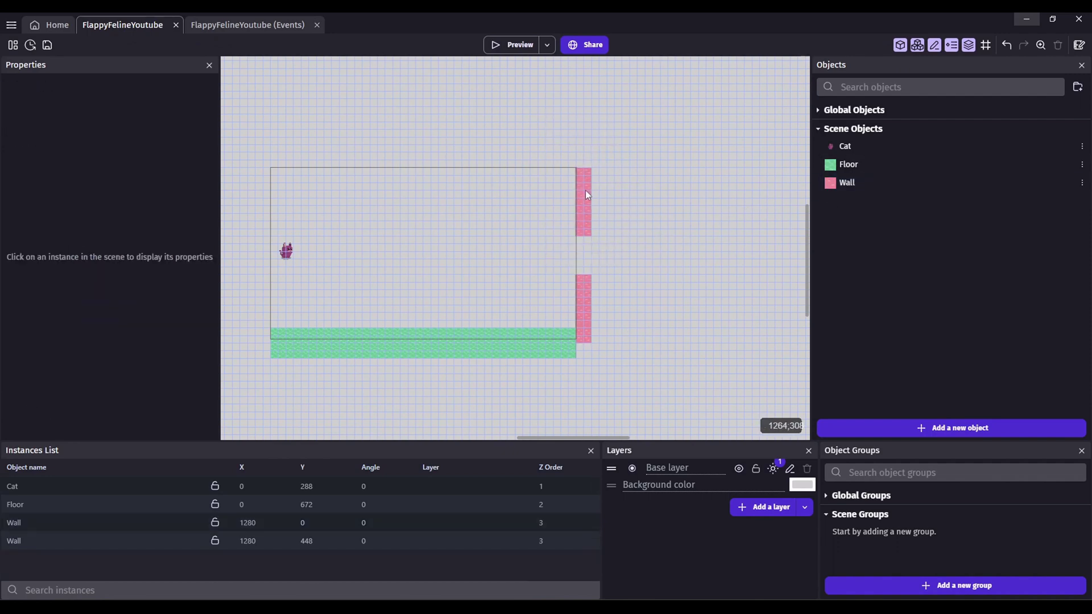
# Add a Repeat every X seconds condition to the empty event, with a "CreateWalls" timer triggering every 3 seconds.
pyautogui.click(248, 24)
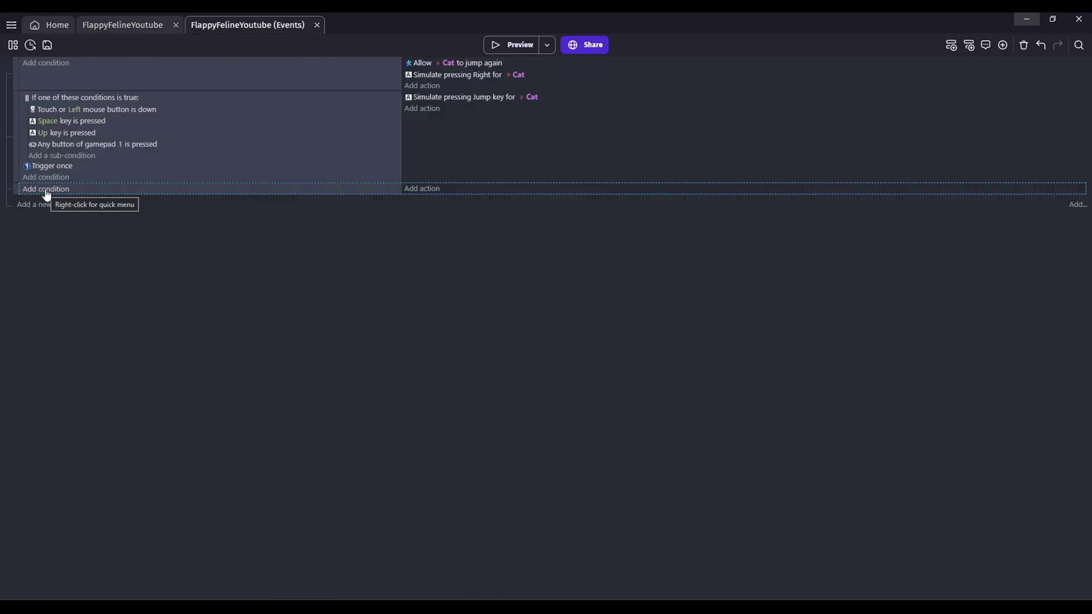
pyautogui.click(45, 189)
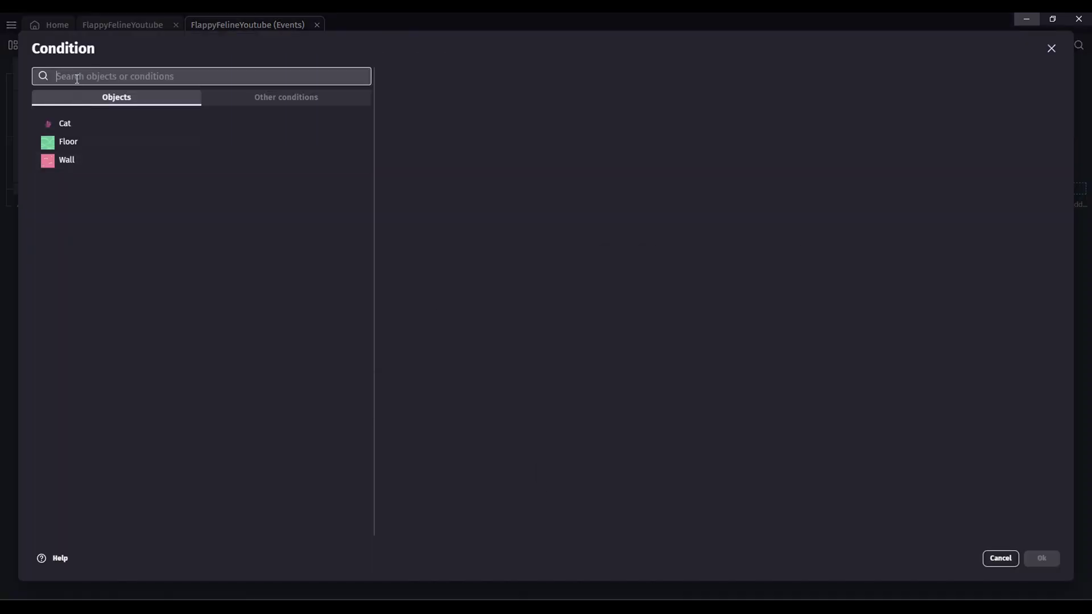
pyautogui.write('repeat')
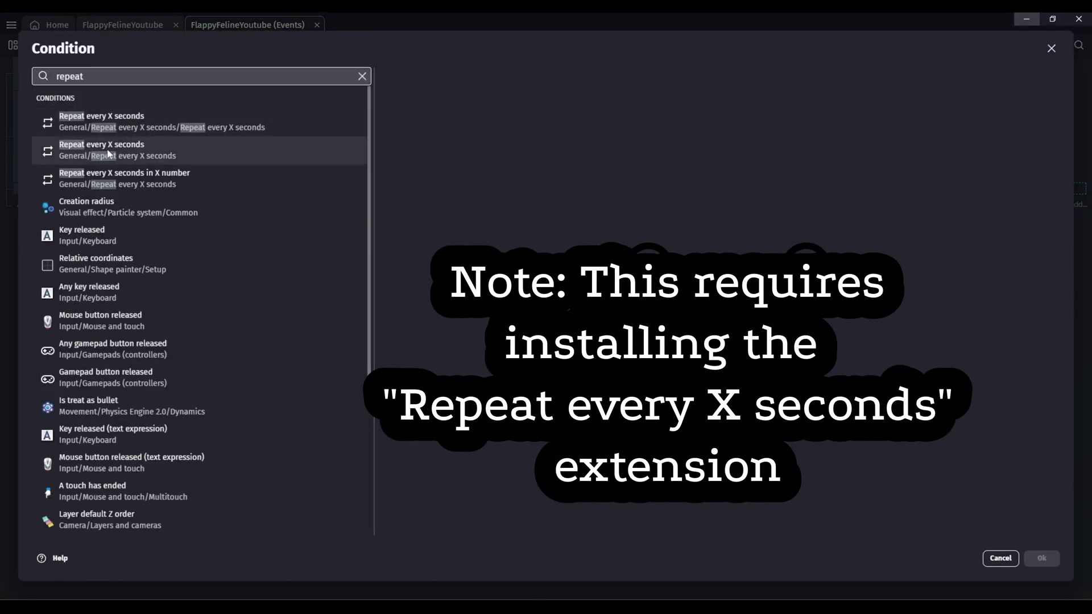
pyautogui.click(107, 149)
pyautogui.write('"CreateWalls"')
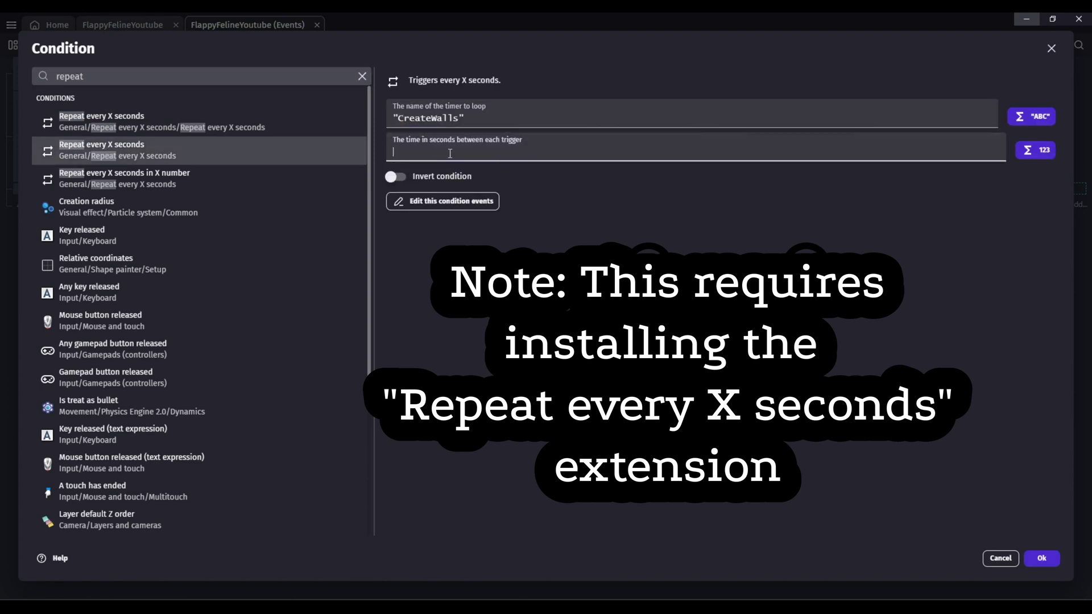
pyautogui.write(' every 3')
pyautogui.press('Return')
# Add an action to the timer event that creates a Wall at CameraBorderRight();CameraBorderTop() on the Base layer.
pyautogui.click(409, 192)
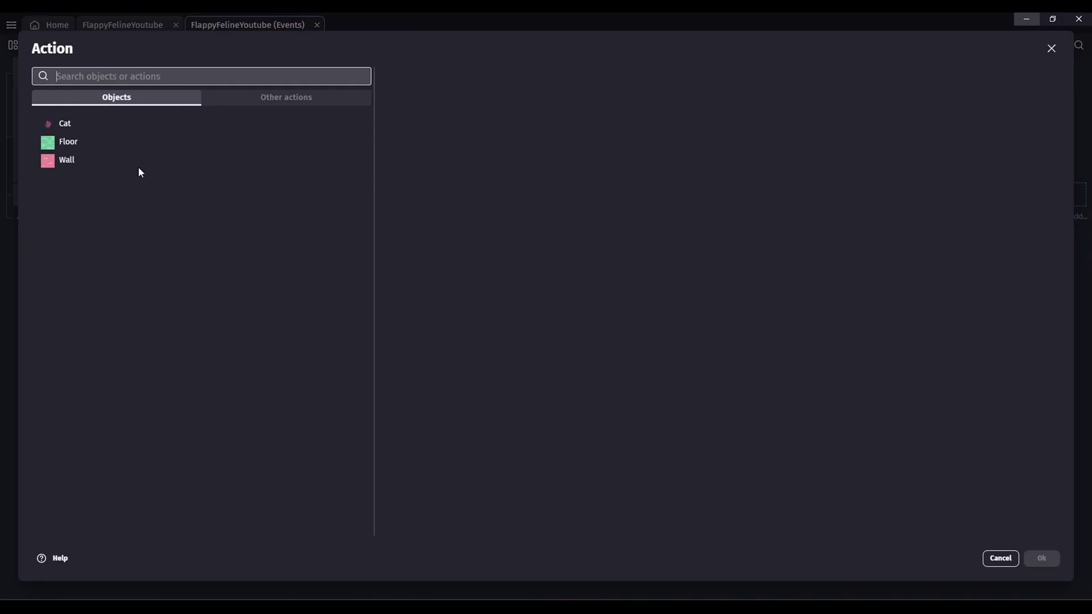
pyautogui.click(74, 161)
pyautogui.click(392, 102)
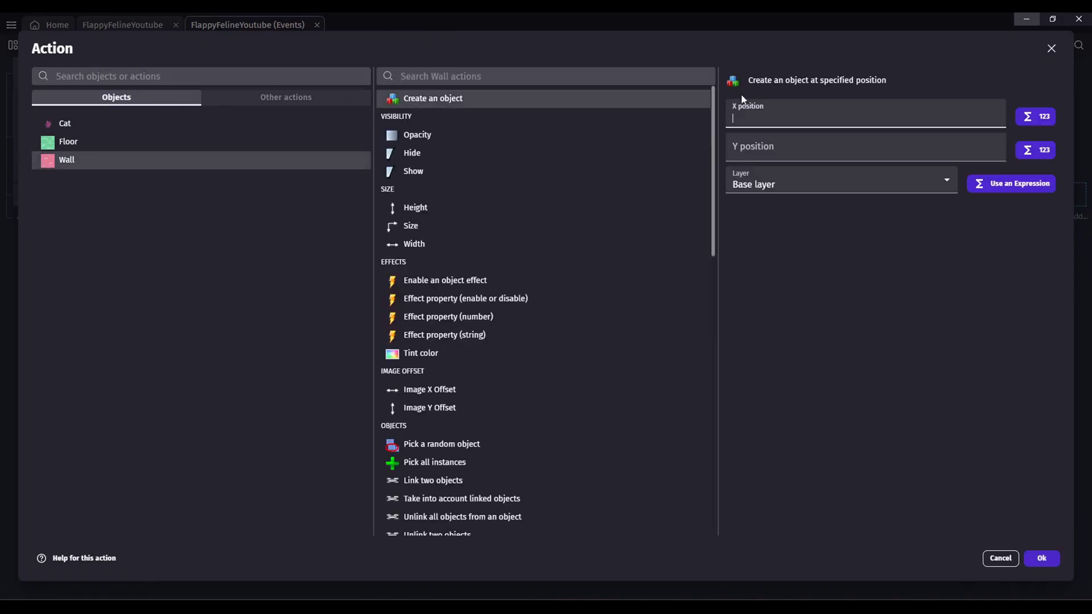
pyautogui.write('rRight')
pyautogui.press('Return')
pyautogui.click(803, 148)
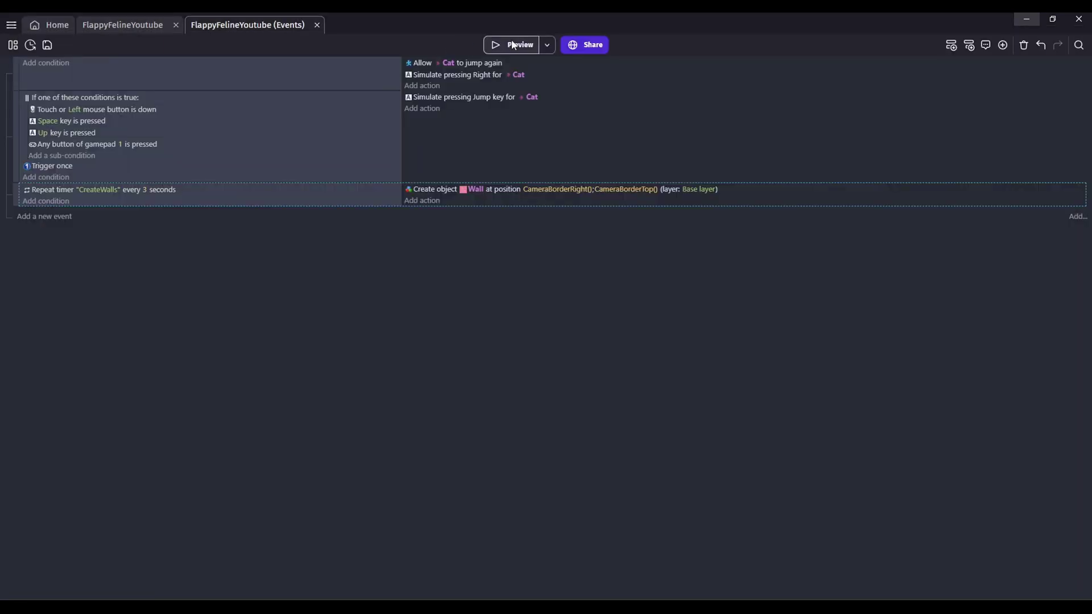
# Preview the game briefly to check the timed wall creation, and close the preview.
pyautogui.click(511, 44)
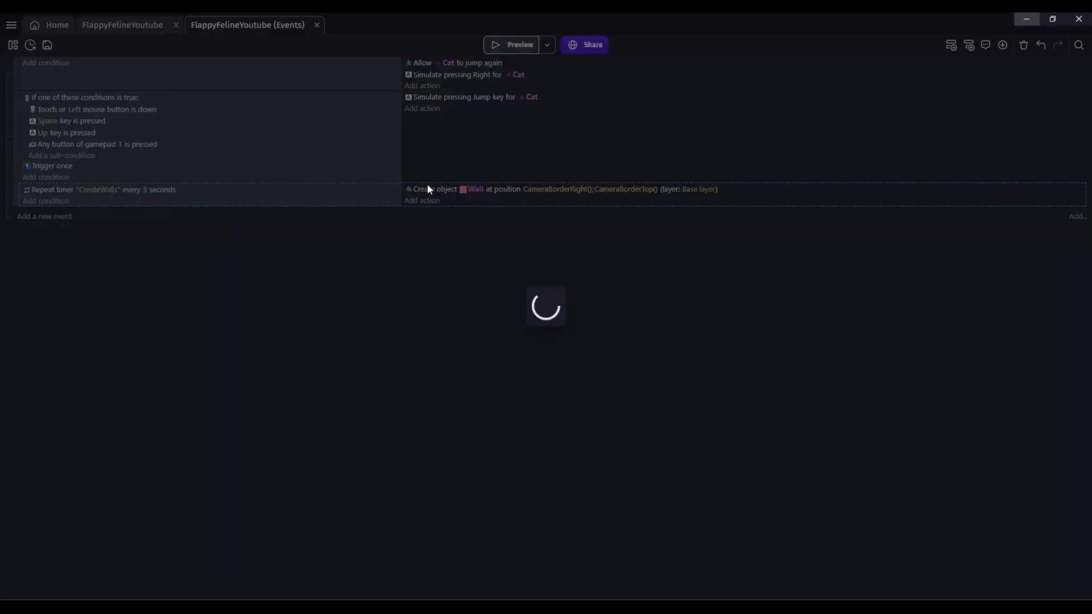
pyautogui.click(588, 281)
pyautogui.click(588, 285)
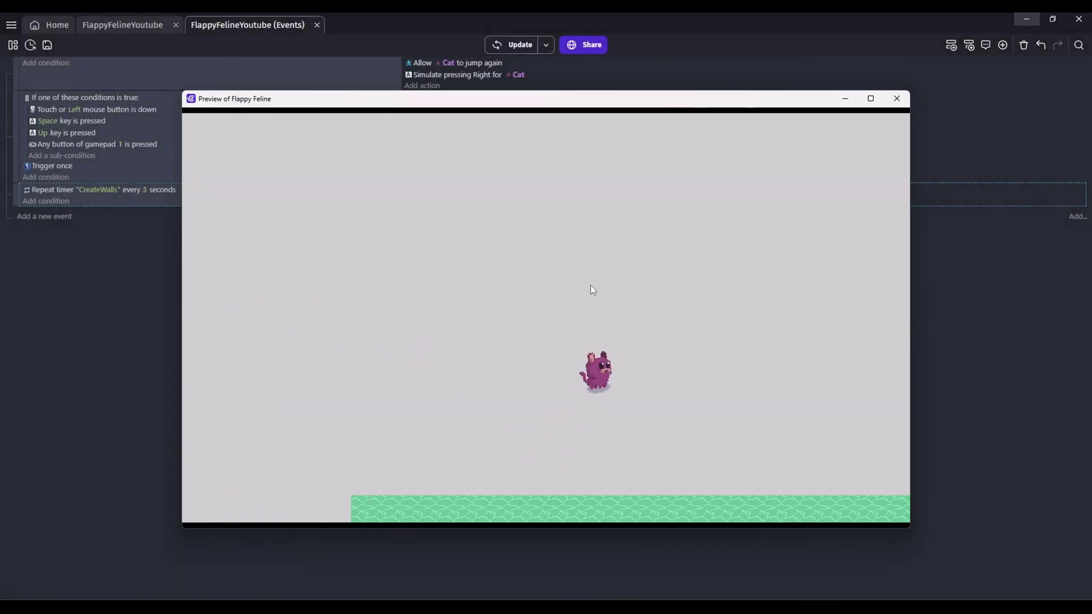
pyautogui.click(894, 104)
# Remove the manually placed wall pair from the scene and preview the game, making the Cat jump past the timer-created walls.
pyautogui.click(155, 30)
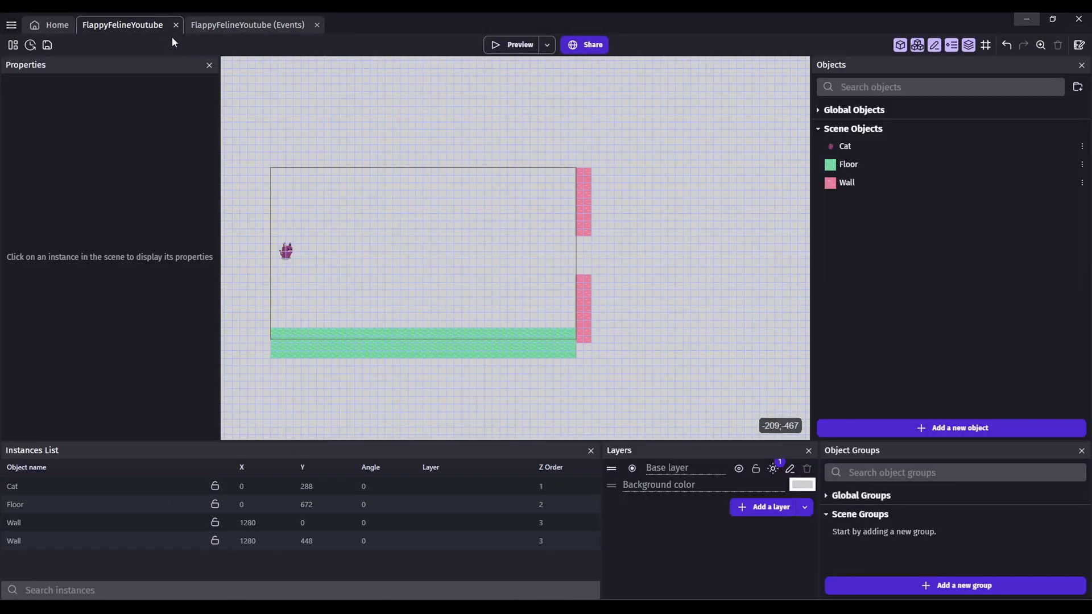
pyautogui.click(501, 43)
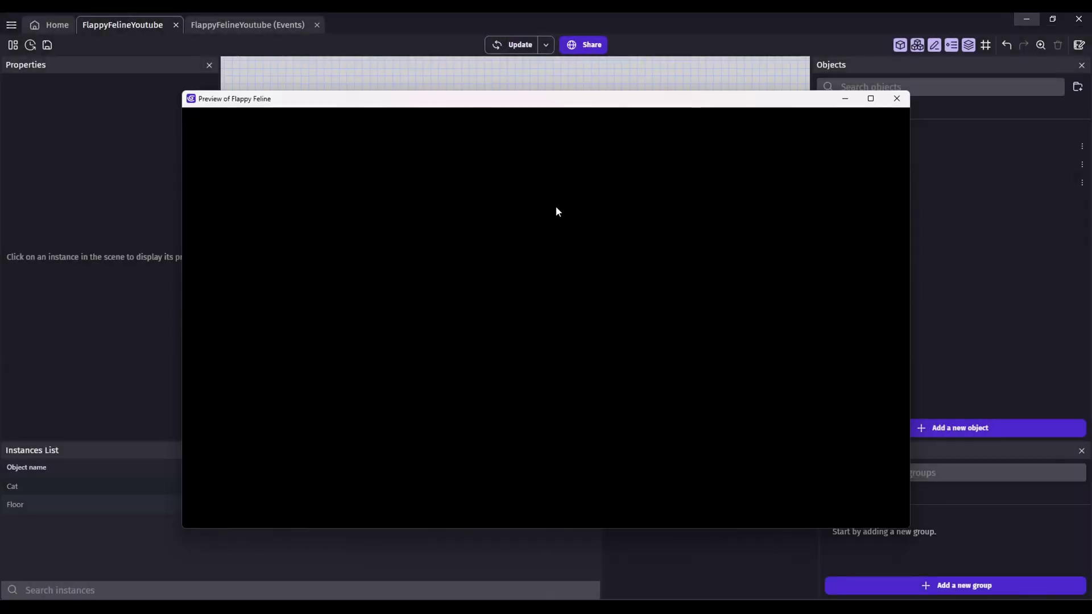
pyautogui.click(556, 244)
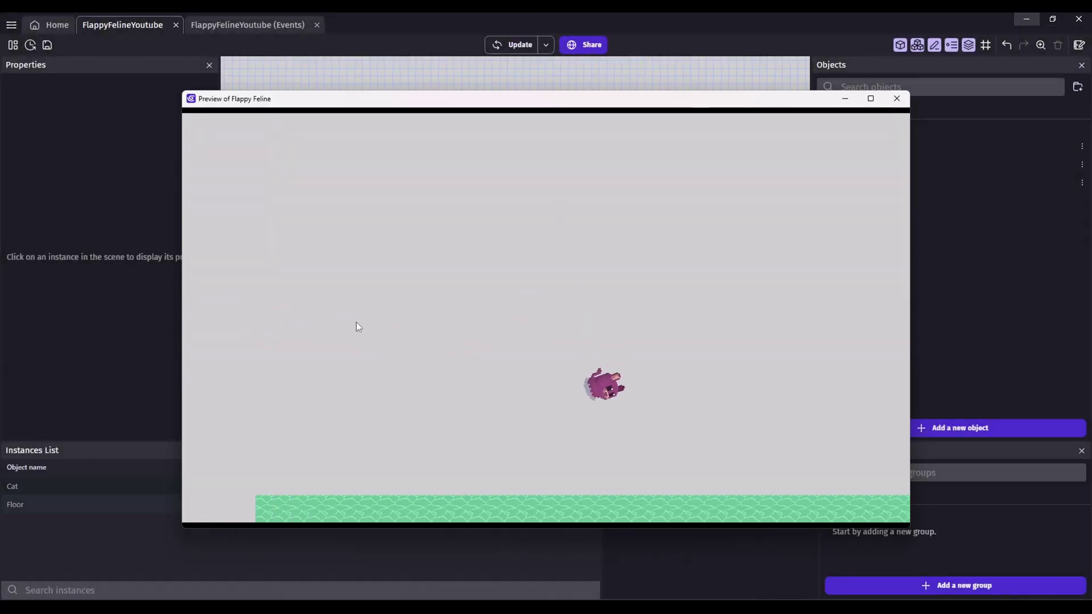
pyautogui.click(359, 321)
pyautogui.click(363, 320)
pyautogui.click(362, 314)
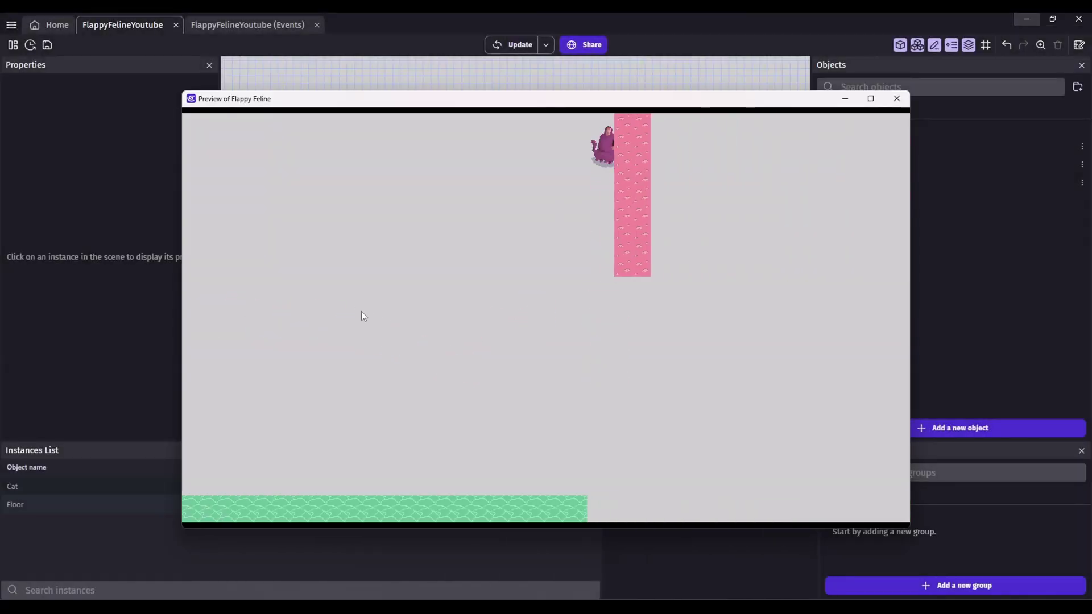
pyautogui.click(365, 311)
pyautogui.click(367, 309)
pyautogui.click(638, 275)
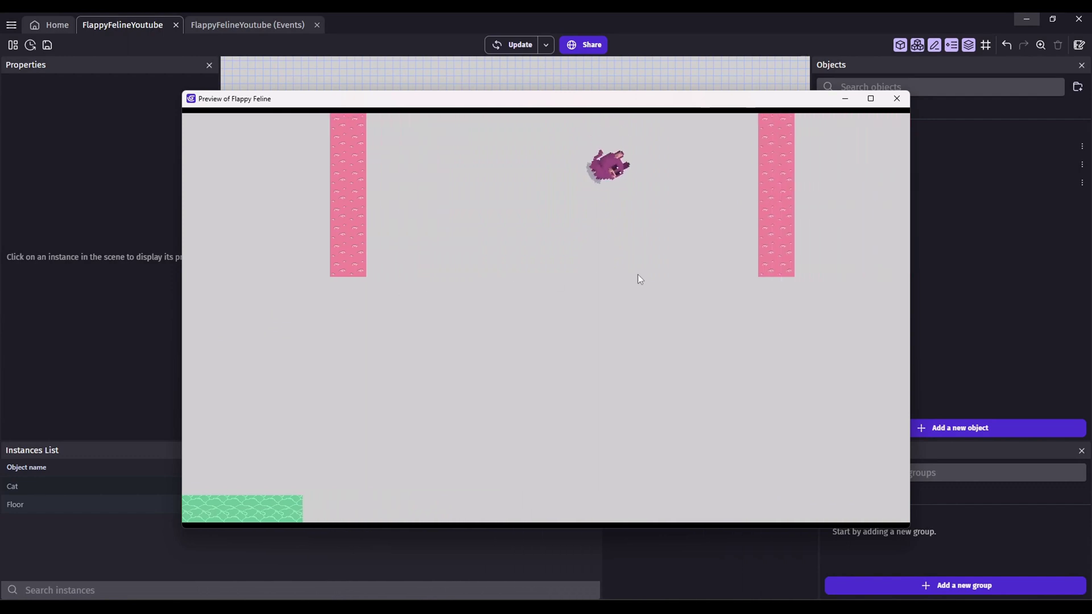
pyautogui.click(452, 279)
pyautogui.click(461, 275)
pyautogui.click(413, 277)
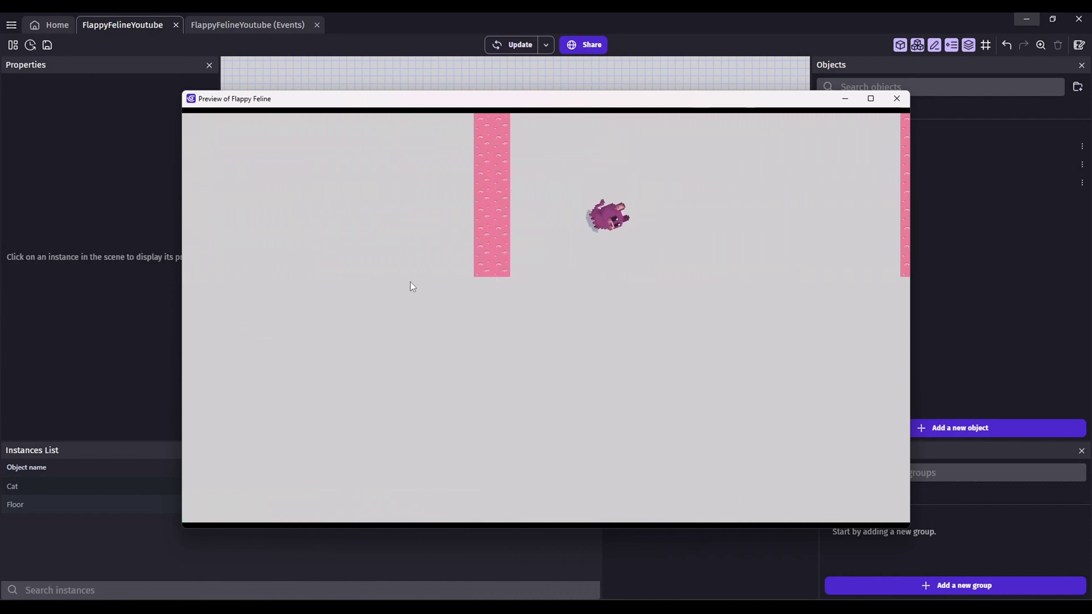
pyautogui.click(534, 297)
pyautogui.click(648, 306)
pyautogui.click(683, 311)
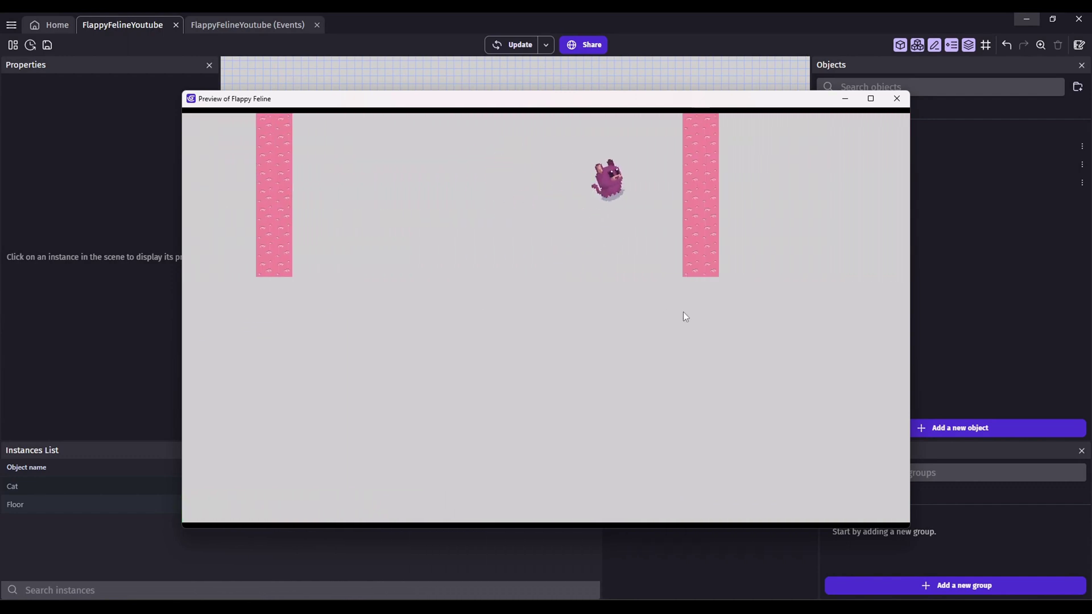
pyautogui.click(560, 321)
pyautogui.click(640, 323)
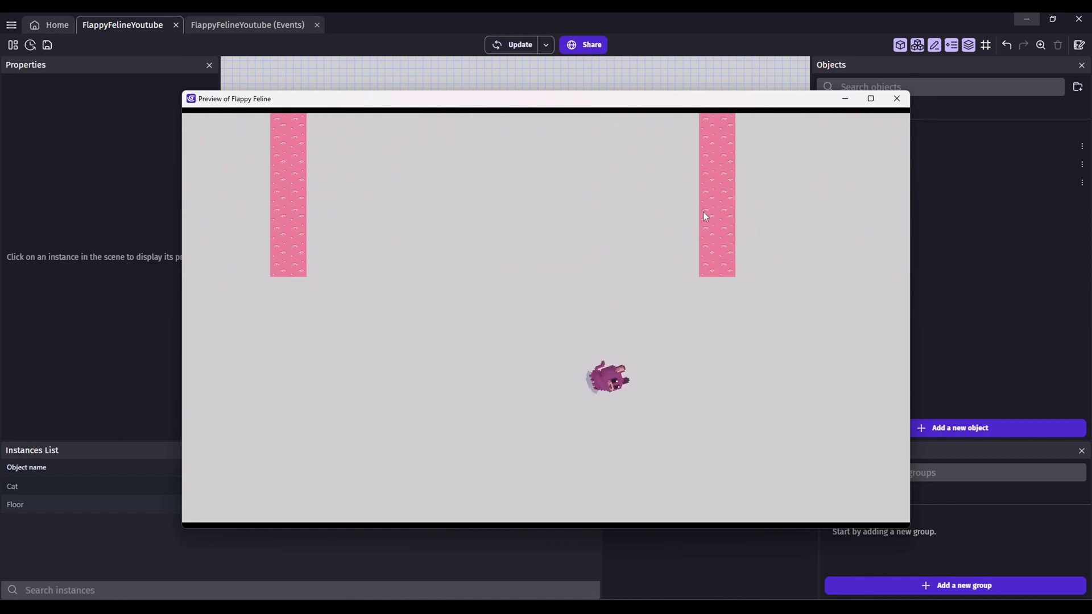
pyautogui.click(702, 219)
pyautogui.click(789, 177)
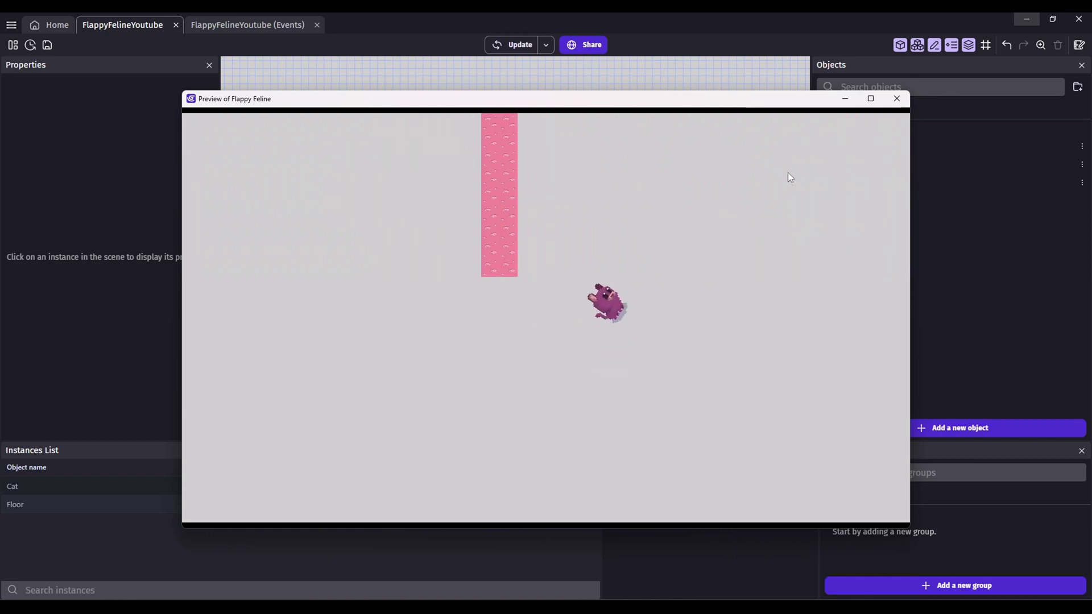
pyautogui.click(896, 99)
# Duplicate the Create object Wall action in the timer event and set the copy's Y position to CameraCenterY().
pyautogui.click(196, 27)
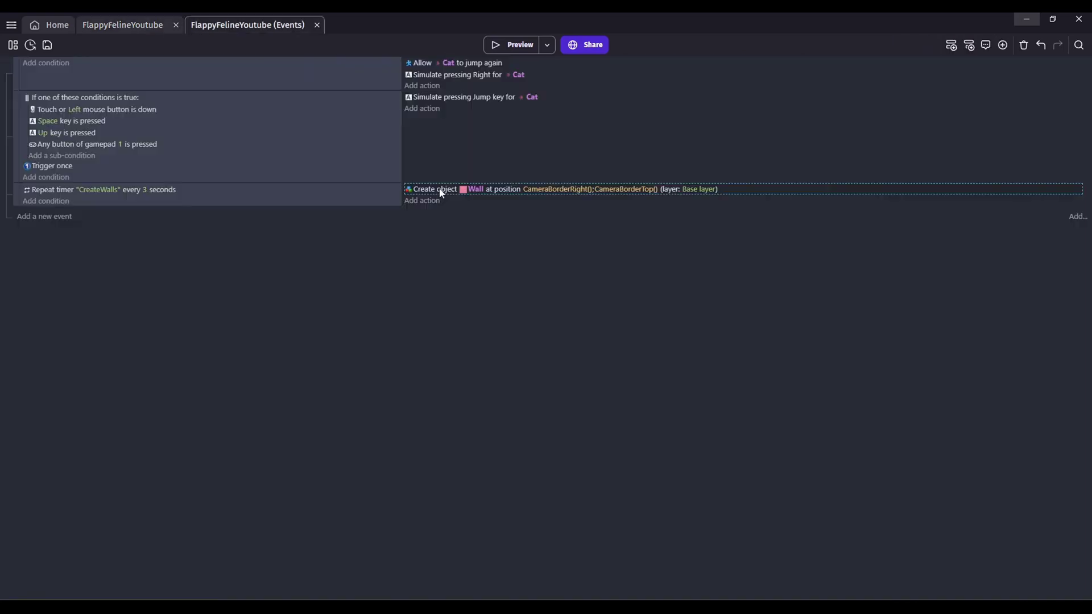
pyautogui.click(629, 207)
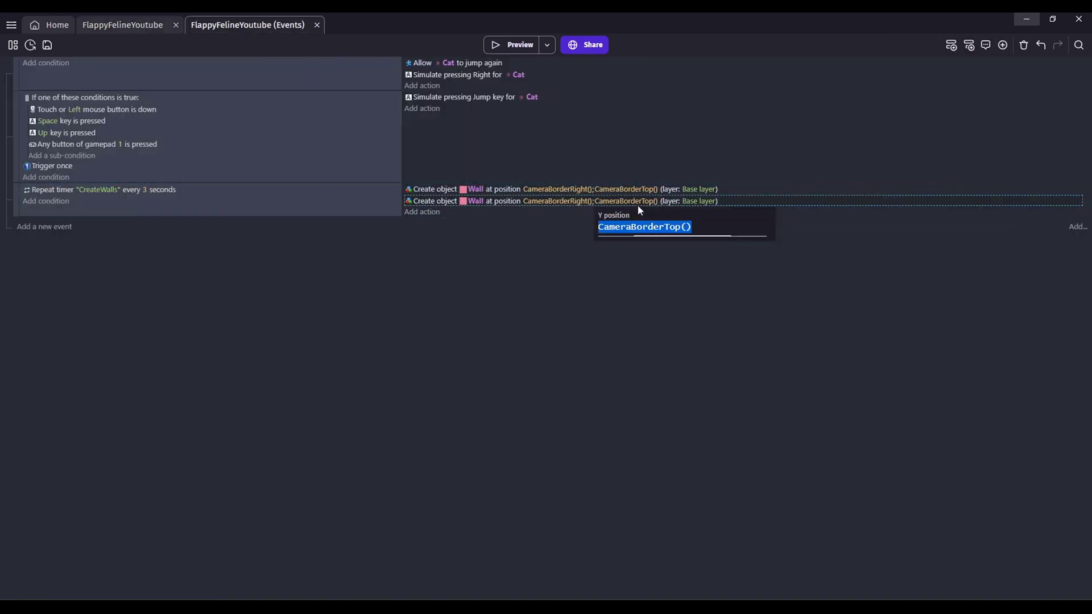
pyautogui.moveTo(664, 226); pyautogui.dragTo(741, 215)
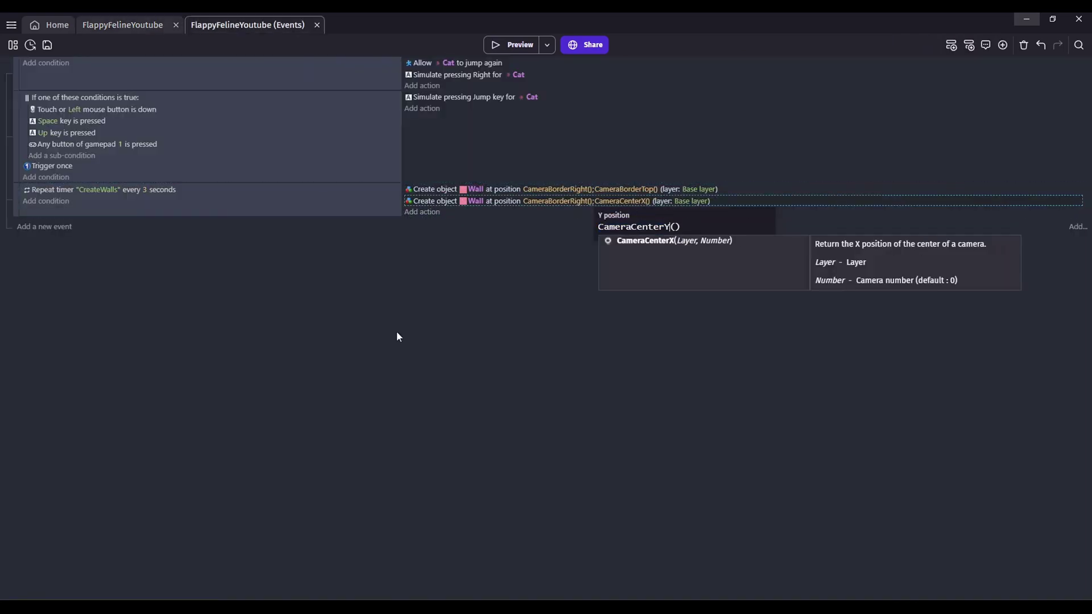
pyautogui.click(397, 332)
# Preview the game and fly the Cat through the gaps between the upper and lower created walls.
pyautogui.click(511, 46)
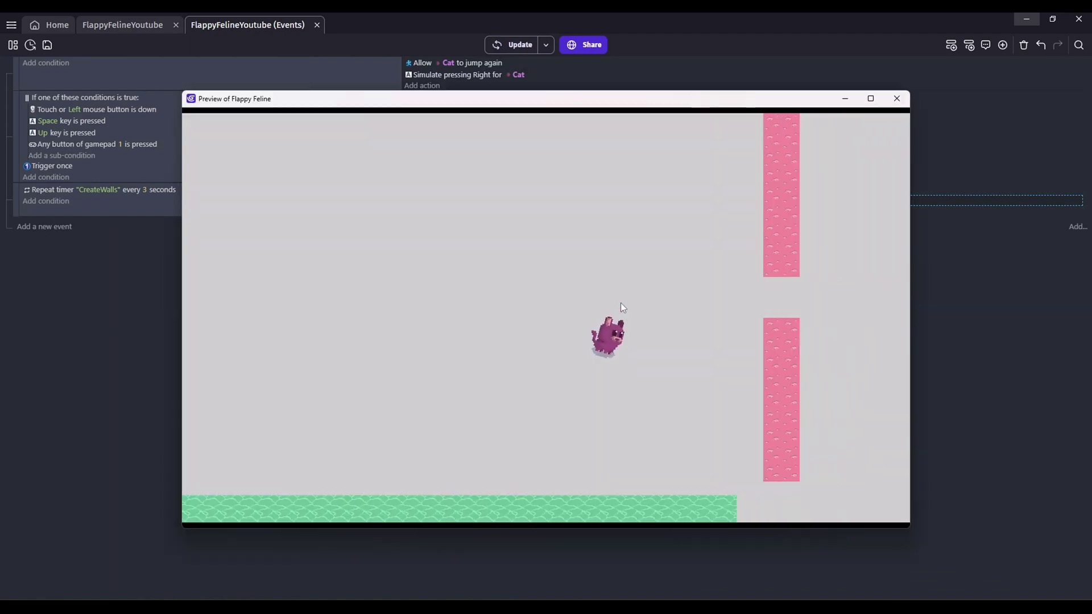
pyautogui.click(381, 325)
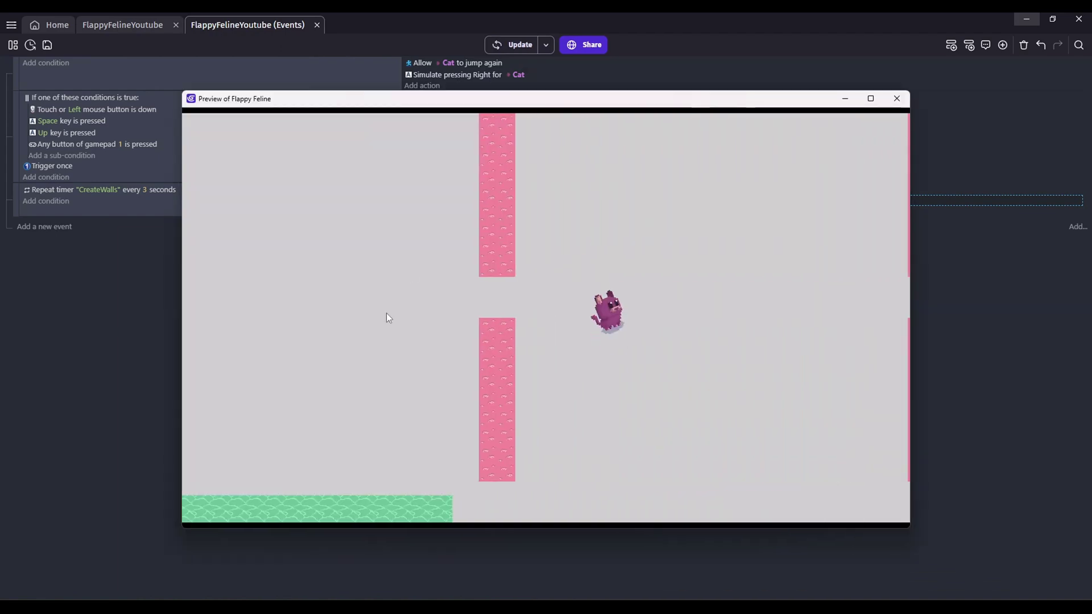
pyautogui.click(392, 310)
pyautogui.click(398, 305)
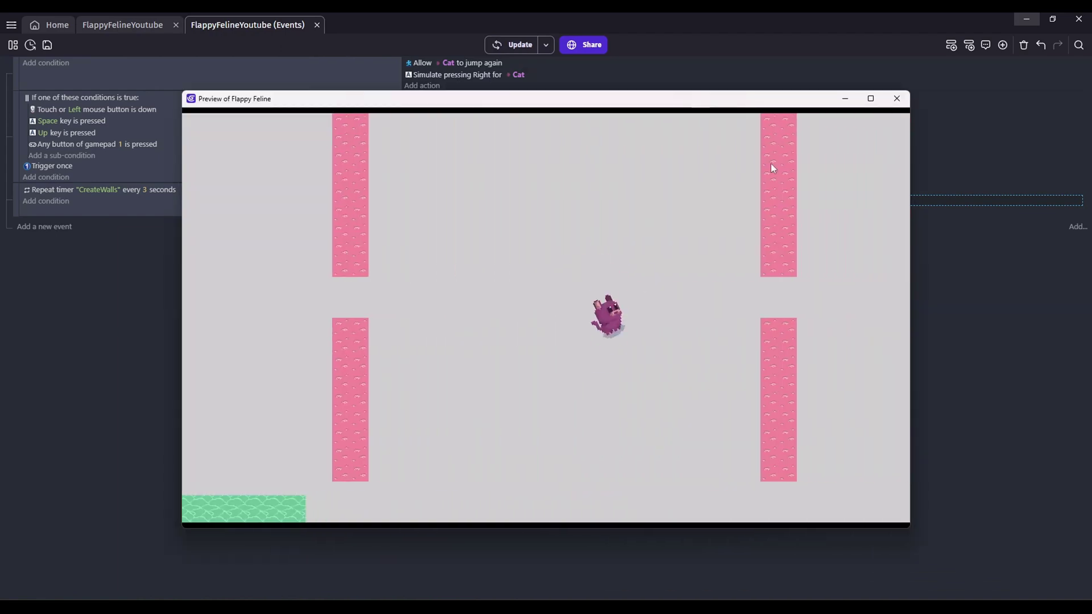
pyautogui.click(897, 98)
pyautogui.click(125, 25)
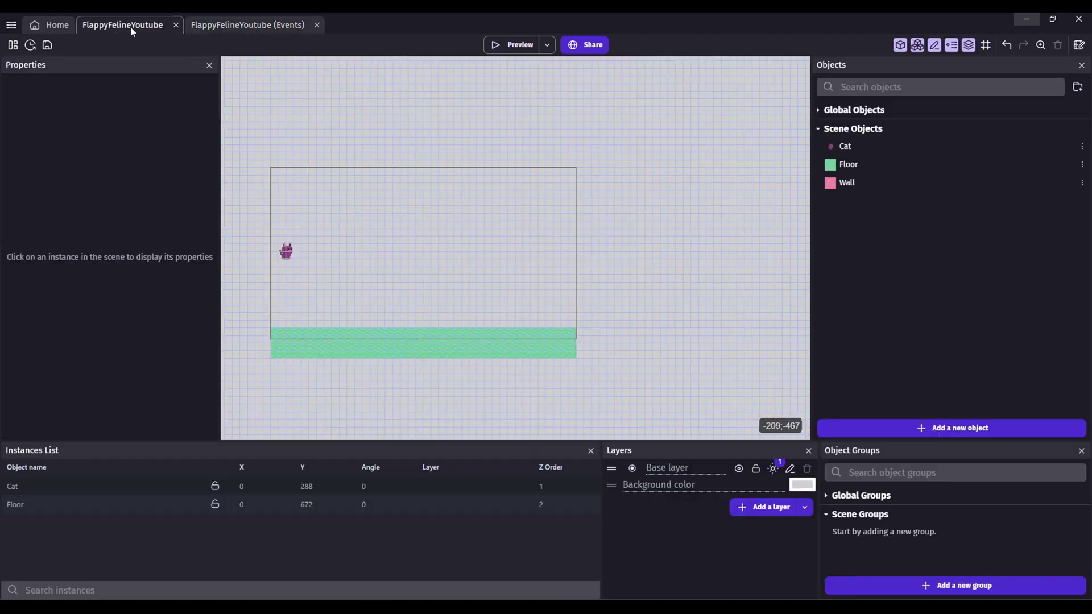
pyautogui.click(229, 26)
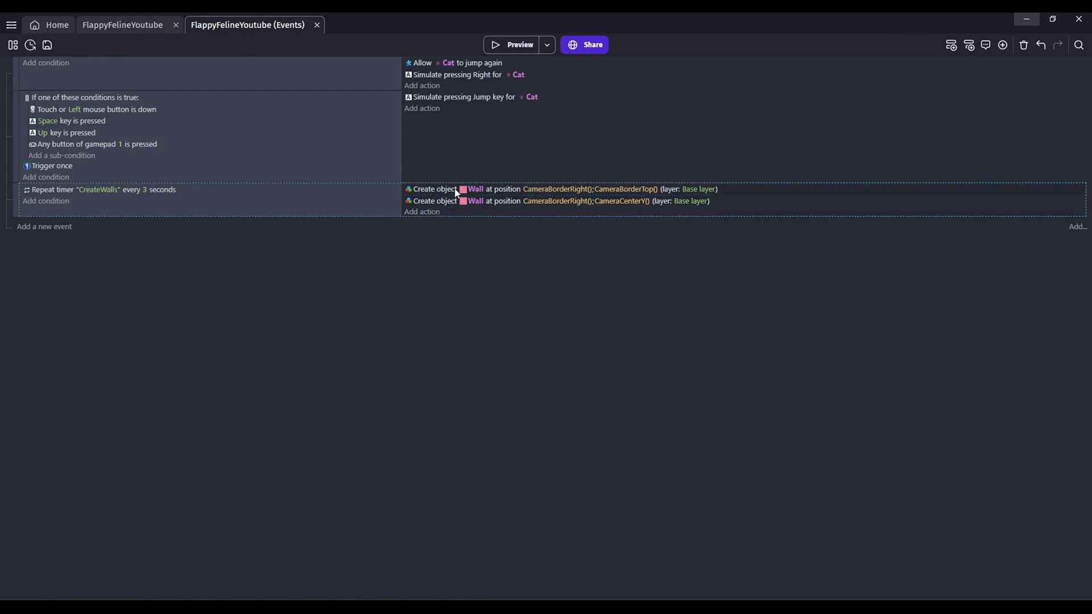
# Add an external layout named CreateWalls to the project and associate it with the FlappyFelineYoutube scene.
pyautogui.click(11, 46)
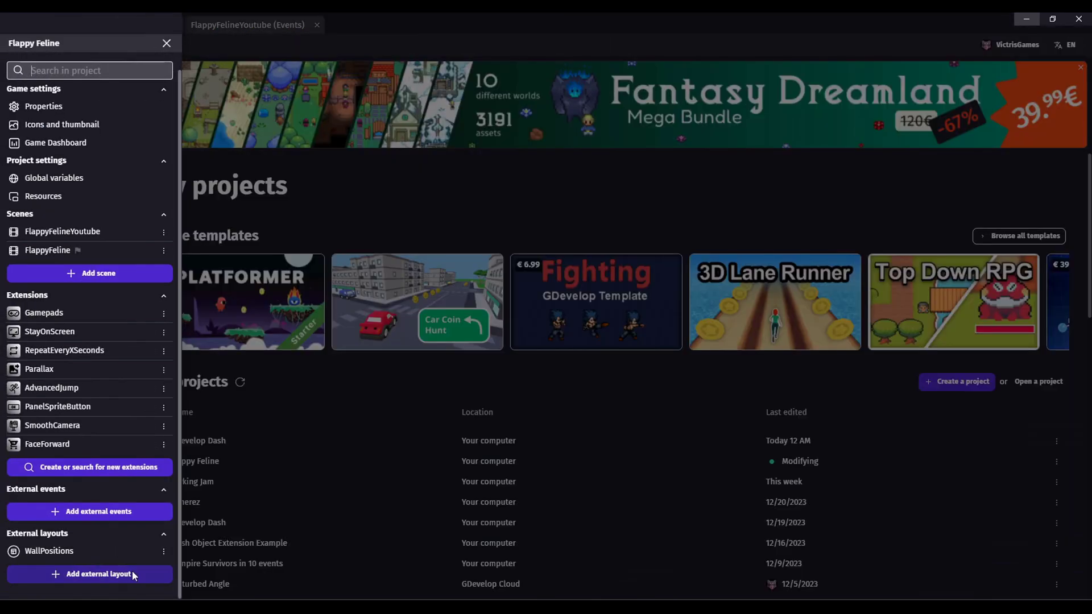
pyautogui.click(134, 574)
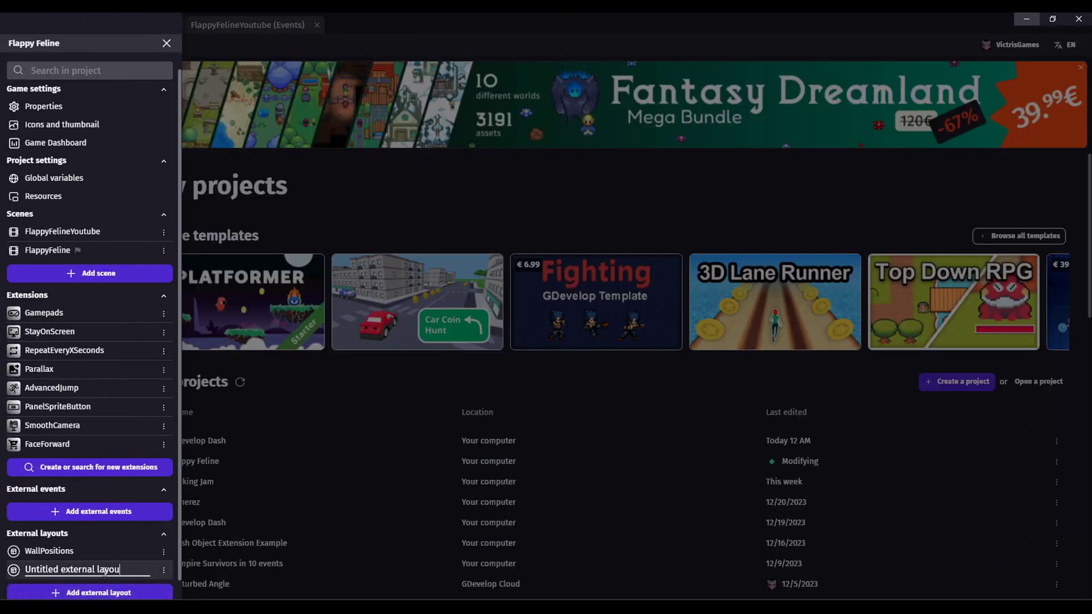
pyautogui.press('BackSpace')
pyautogui.press('BackSpace')
pyautogui.press('BackSpace')
pyautogui.press('BackSpace')
pyautogui.press('BackSpace')
pyautogui.press('BackSpace')
pyautogui.press('BackSpace')
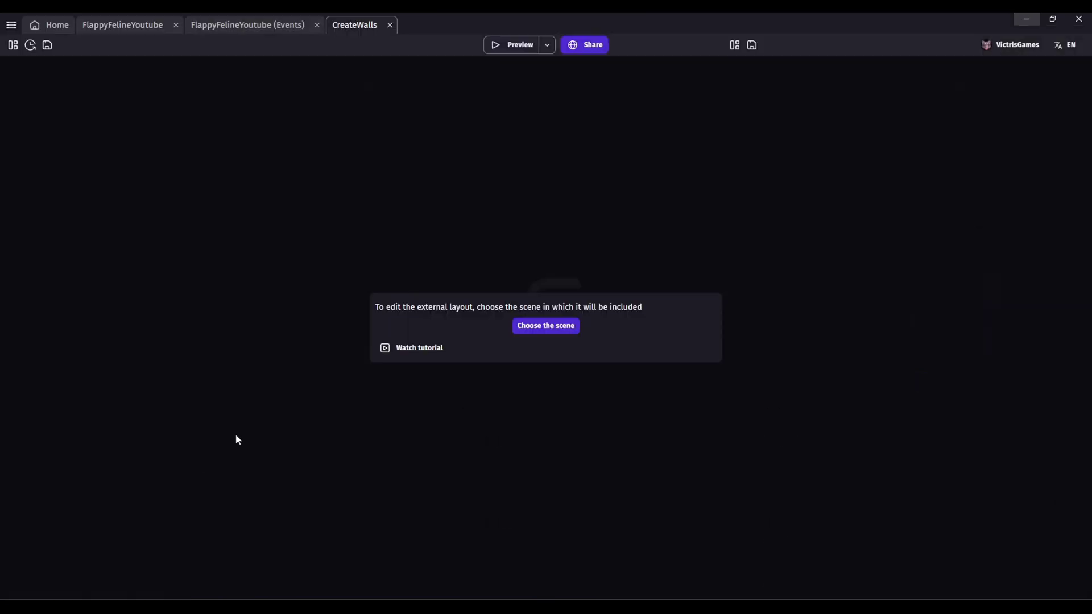
pyautogui.click(531, 326)
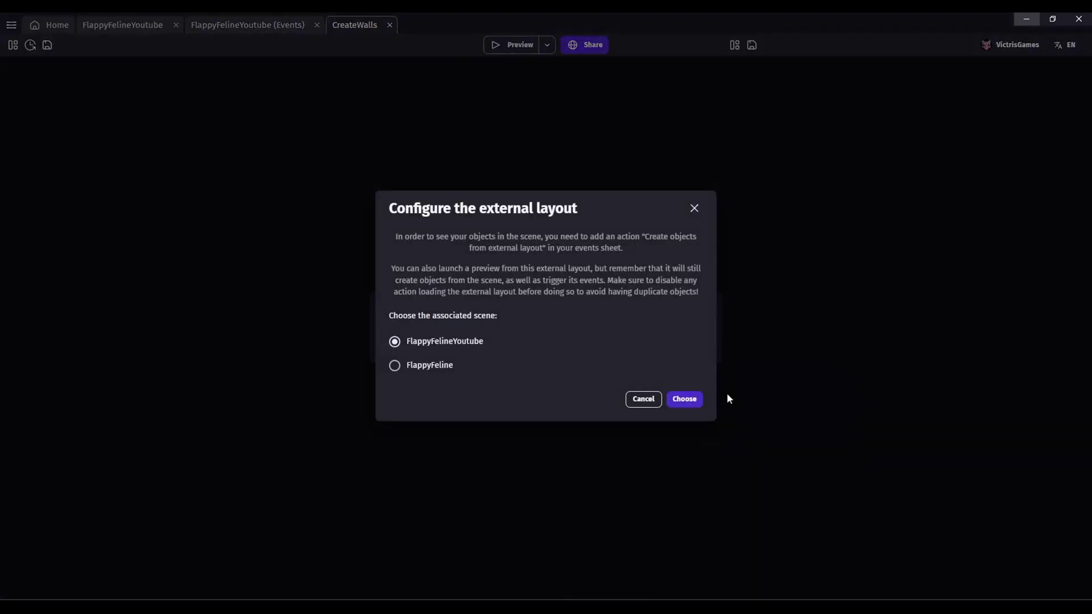
pyautogui.click(685, 400)
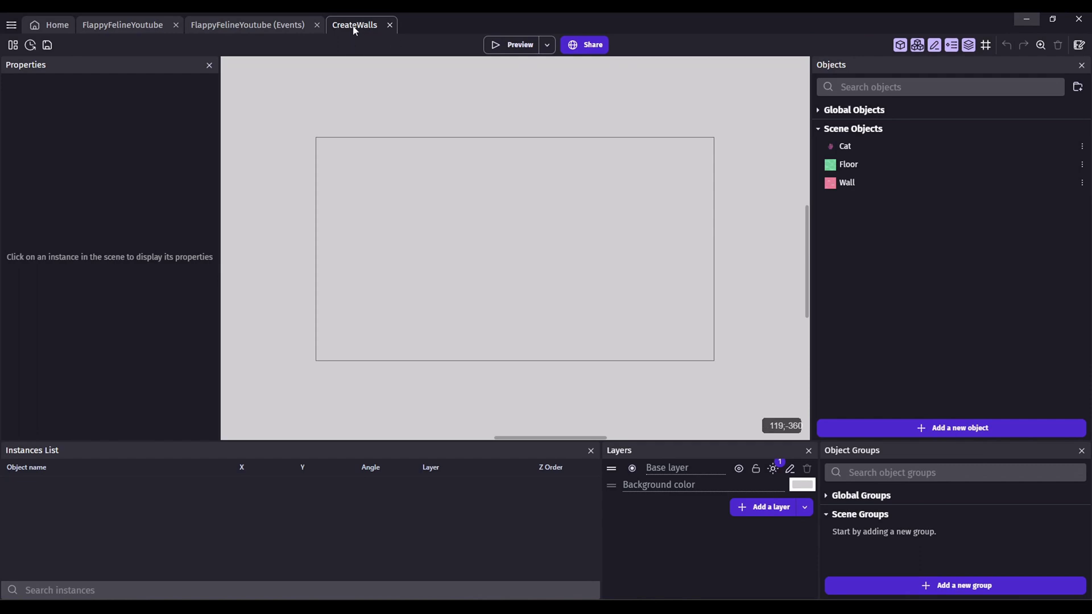
# Show the grid in the CreateWalls layout and place two Wall instances in one column, at 0;0 and 0;448.
pyautogui.click(878, 184)
pyautogui.click(985, 47)
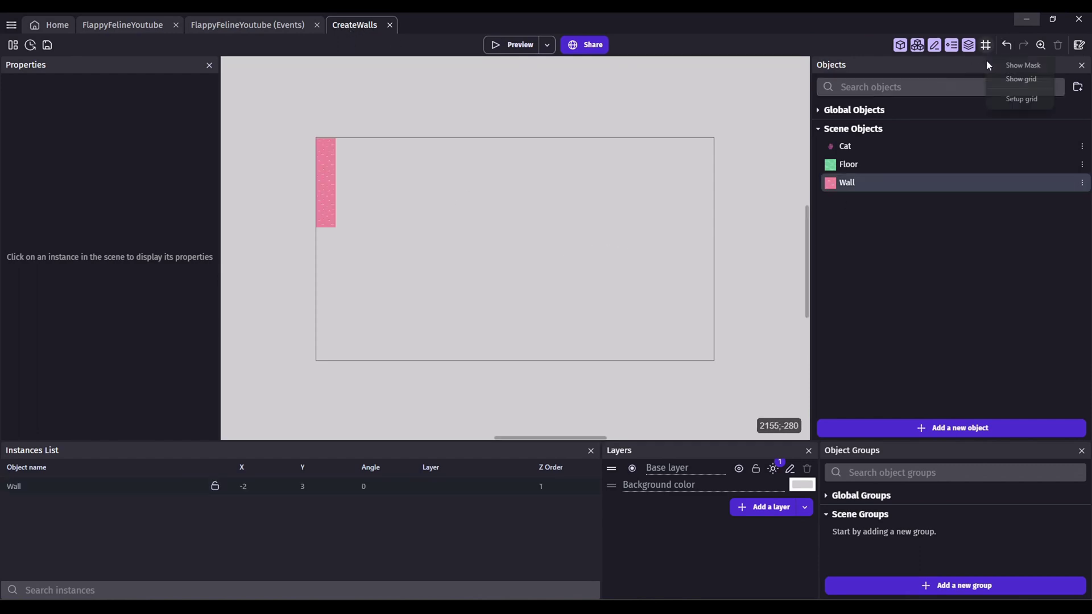
pyautogui.click(1021, 78)
pyautogui.click(319, 177)
pyautogui.moveTo(319, 180); pyautogui.dragTo(320, 312)
pyautogui.click(325, 145)
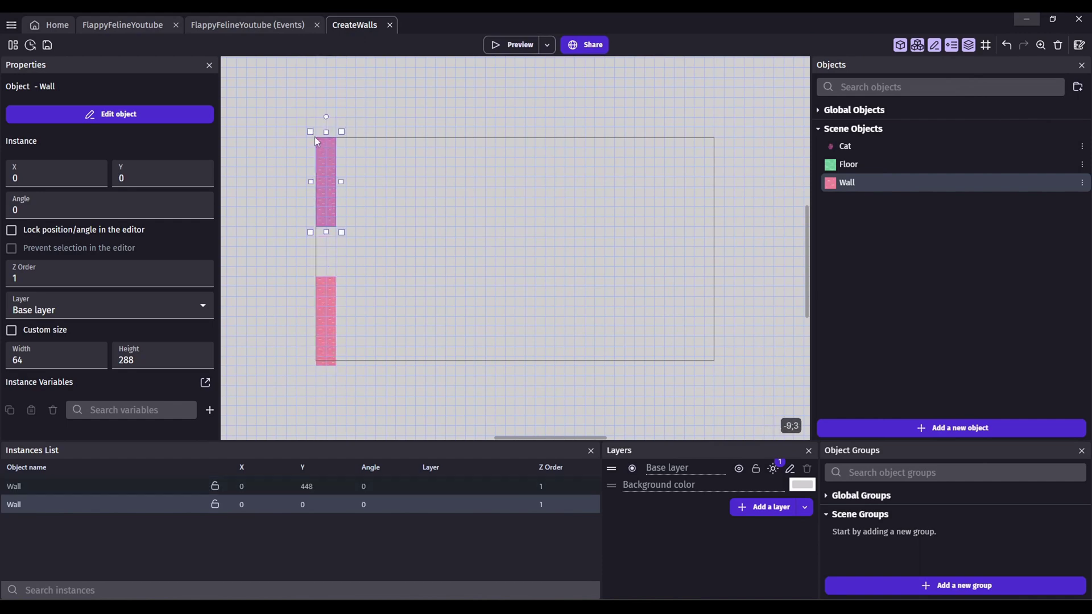
pyautogui.click(287, 139)
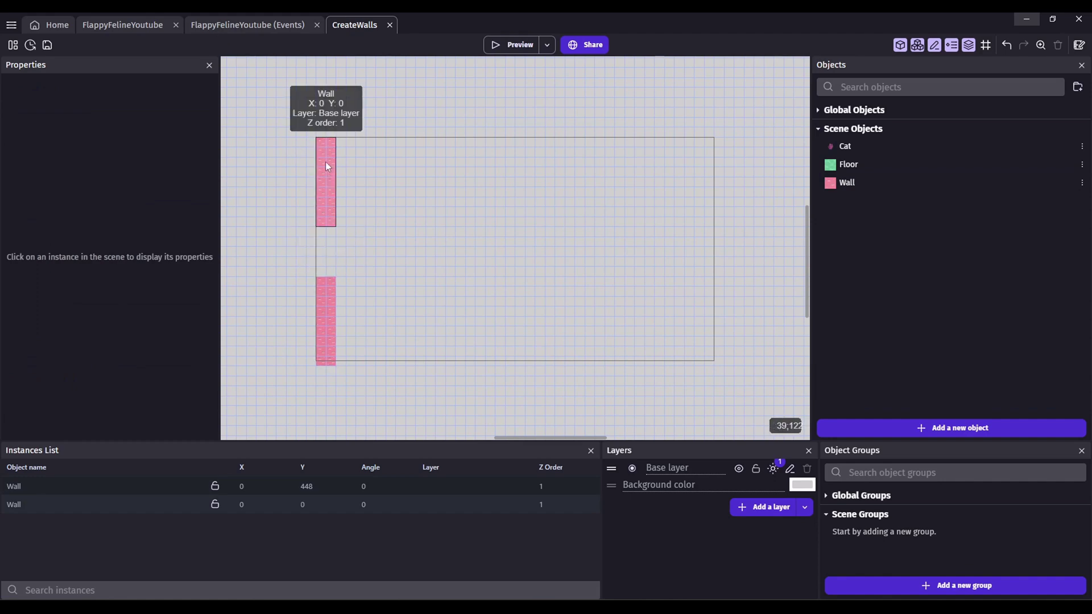
# Delete both Create object Wall actions from the CreateWalls timer event.
pyautogui.click(247, 25)
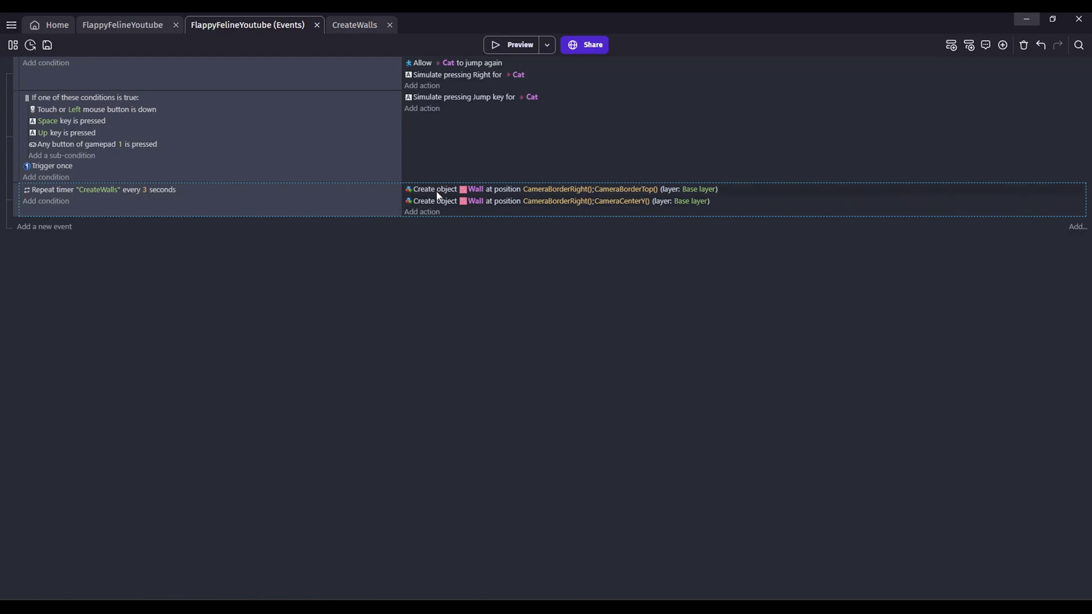
pyautogui.click(436, 193)
pyautogui.press('Delete')
pyautogui.click(434, 192)
pyautogui.press('Delete')
# Add an action to the timer event creating objects from external layout CreateWalls at X CameraBorderRight() and Y CameraBorderTop().
pyautogui.click(425, 190)
pyautogui.write('exter')
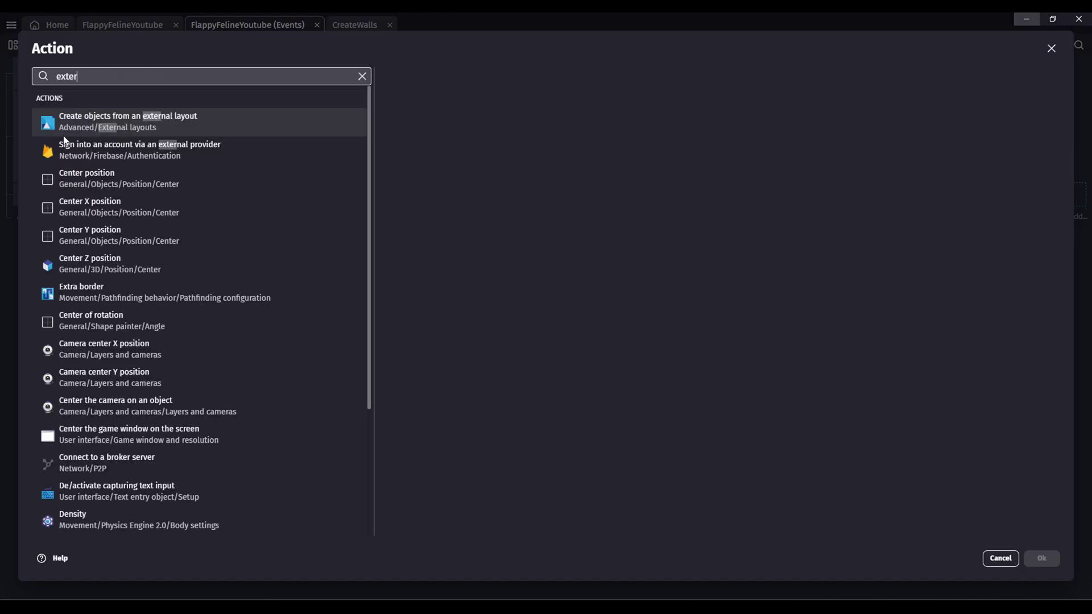
pyautogui.click(68, 124)
pyautogui.click(423, 120)
pyautogui.click(421, 153)
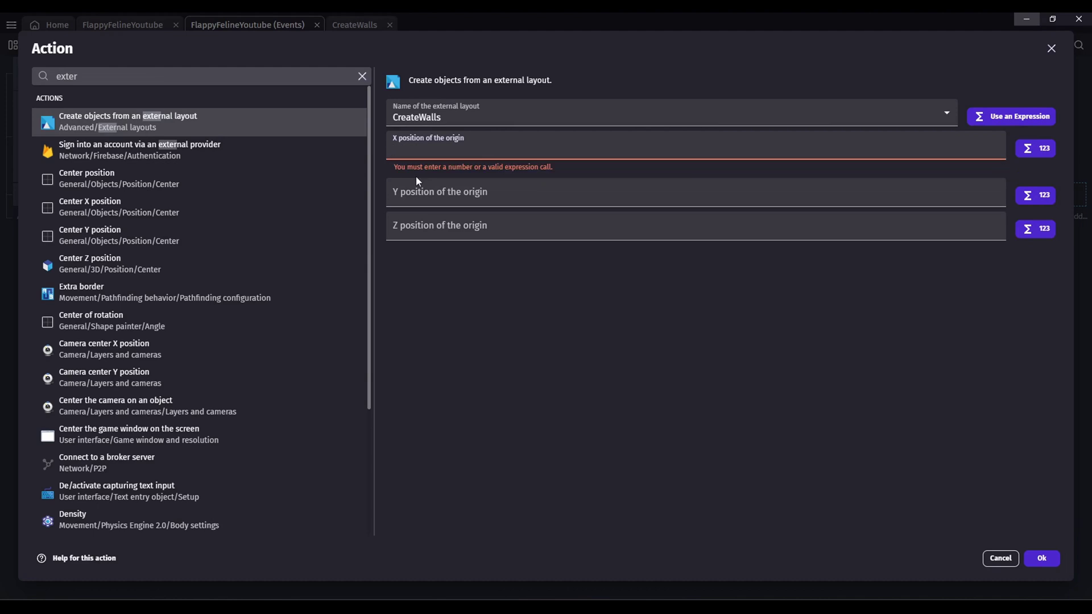
pyautogui.write('Right')
pyautogui.press('Return')
pyautogui.click(428, 177)
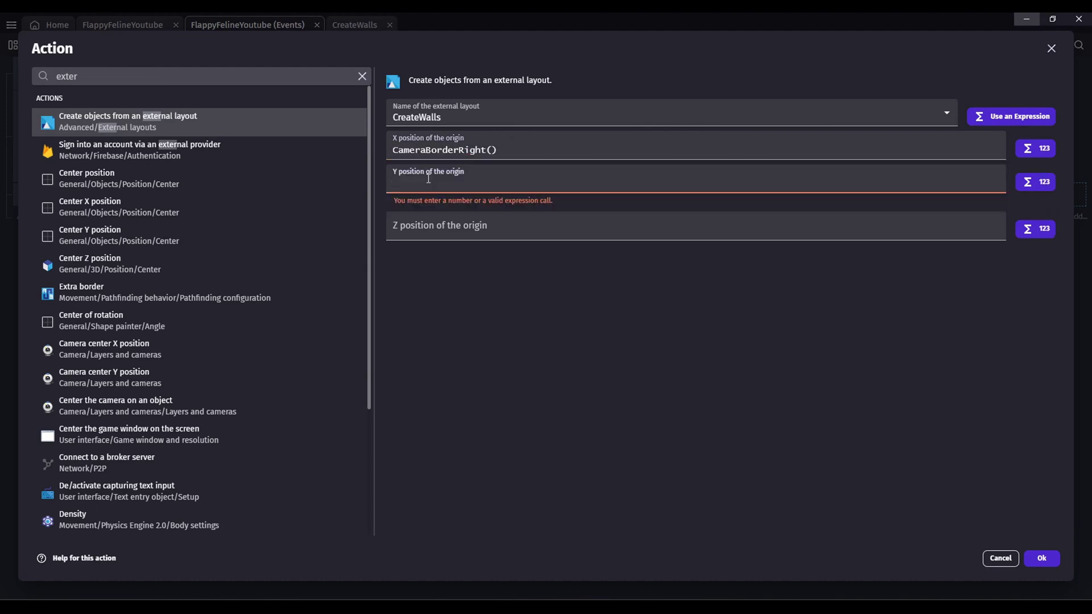
pyautogui.write('top')
pyautogui.click(453, 198)
pyautogui.click(520, 325)
# Review the CreateWalls layout, then preview the game to check the wall pairs it spawns.
pyautogui.click(355, 27)
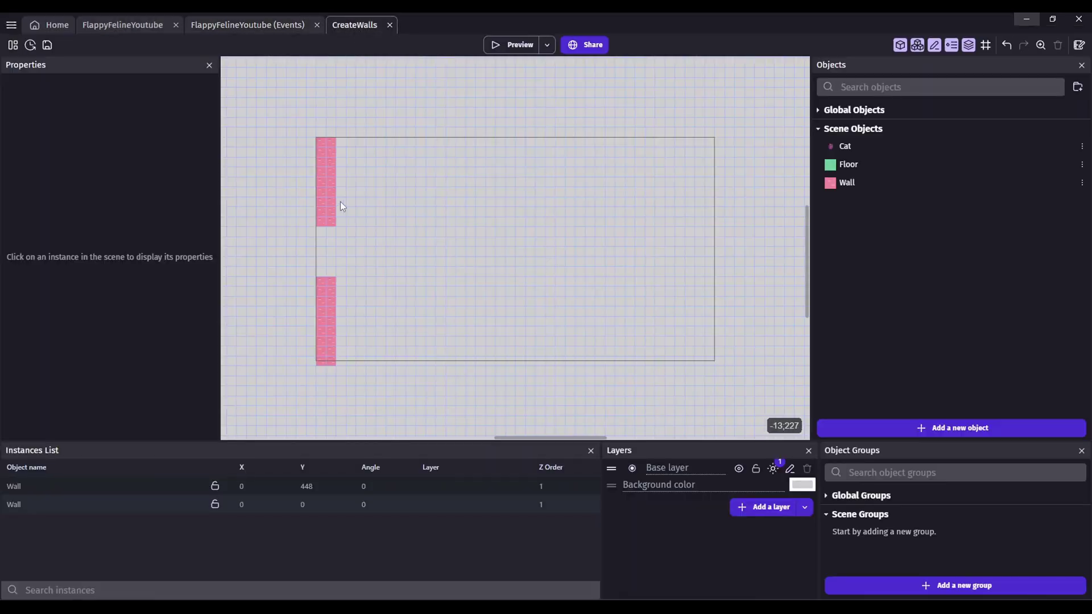
pyautogui.click(244, 26)
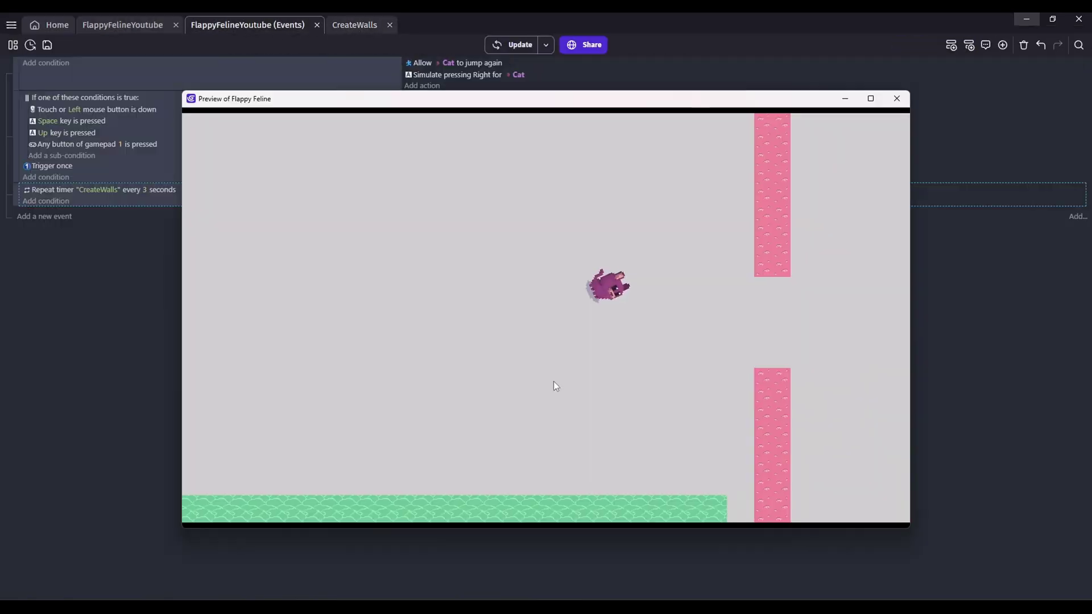
pyautogui.click(547, 387)
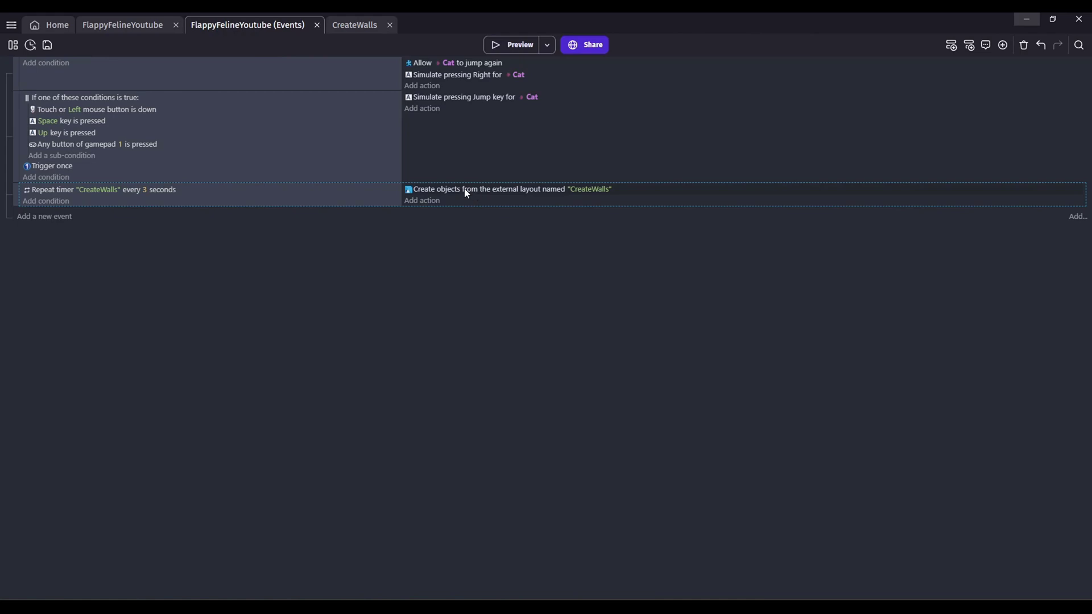
# Set the external layout action's Y position to CameraBorderTop() + RandomInRange(-7 * 32, 7 * 32).
pyautogui.doubleClick(464, 189)
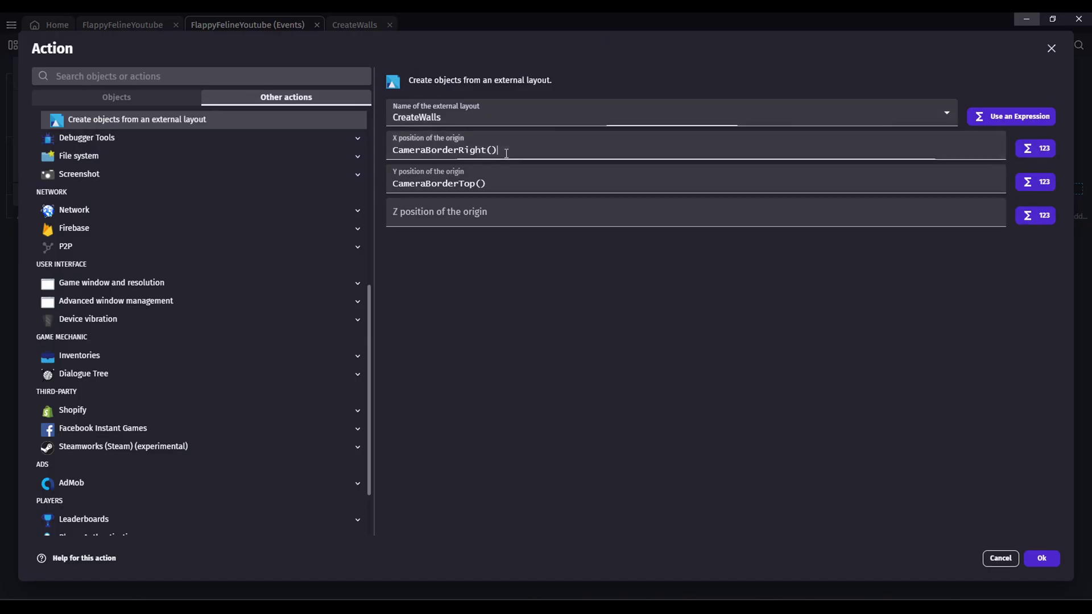
pyautogui.click(513, 181)
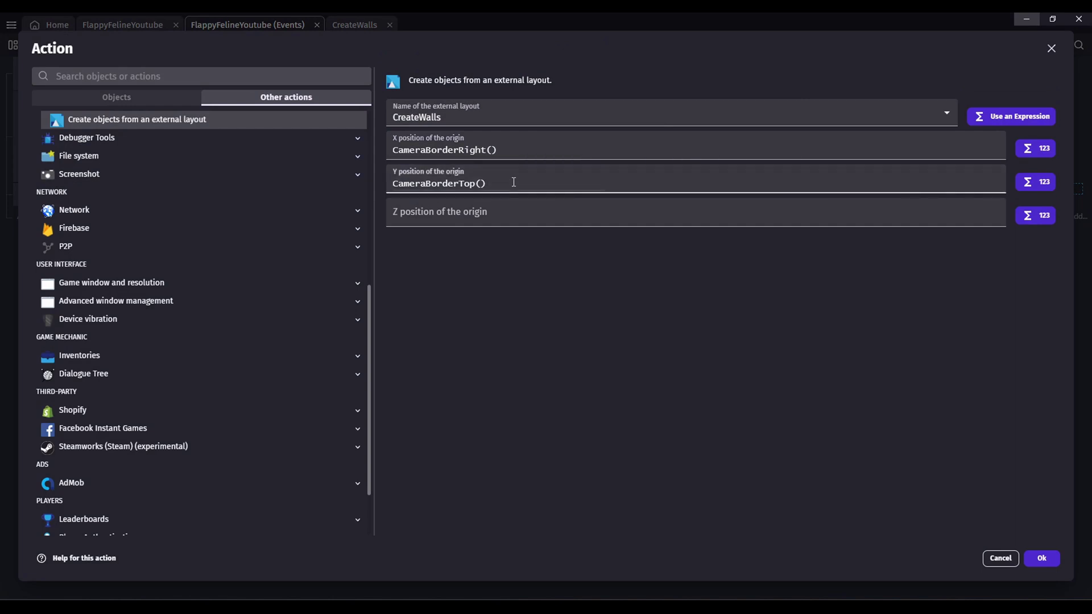
pyautogui.write('+ RandomFloatInRange()')
pyautogui.press('Down')
pyautogui.press('Down')
pyautogui.press('Return')
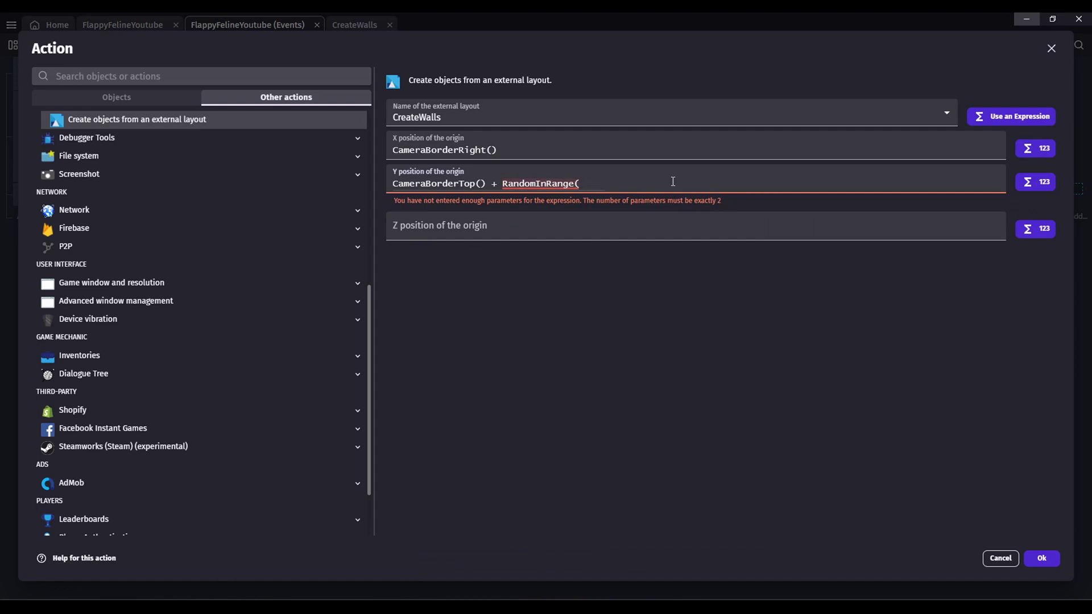
pyautogui.write('-7')
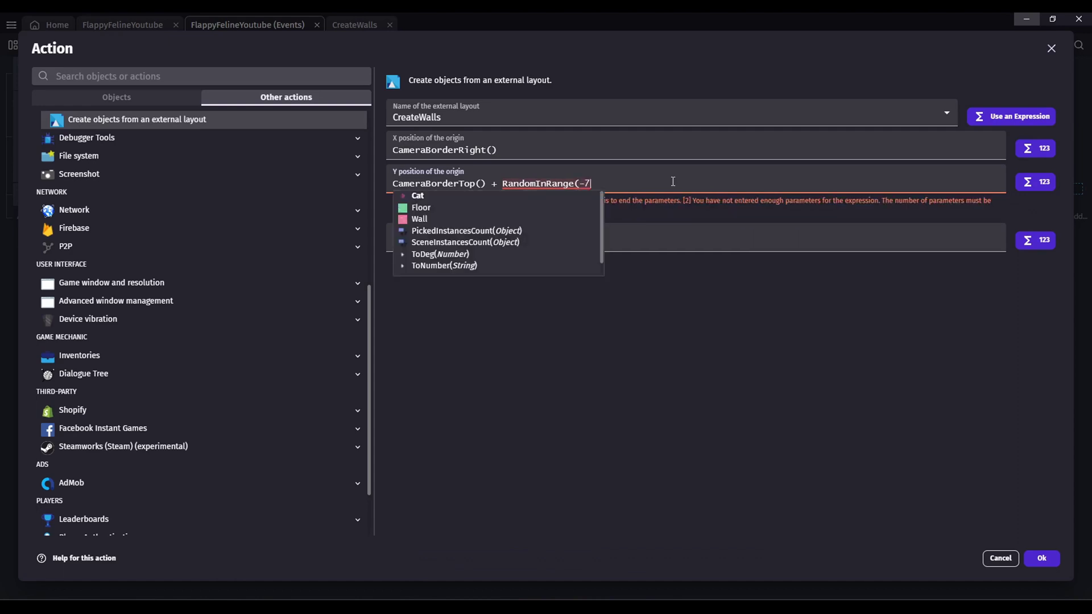
pyautogui.press('Escape')
pyautogui.write('* 32, ')
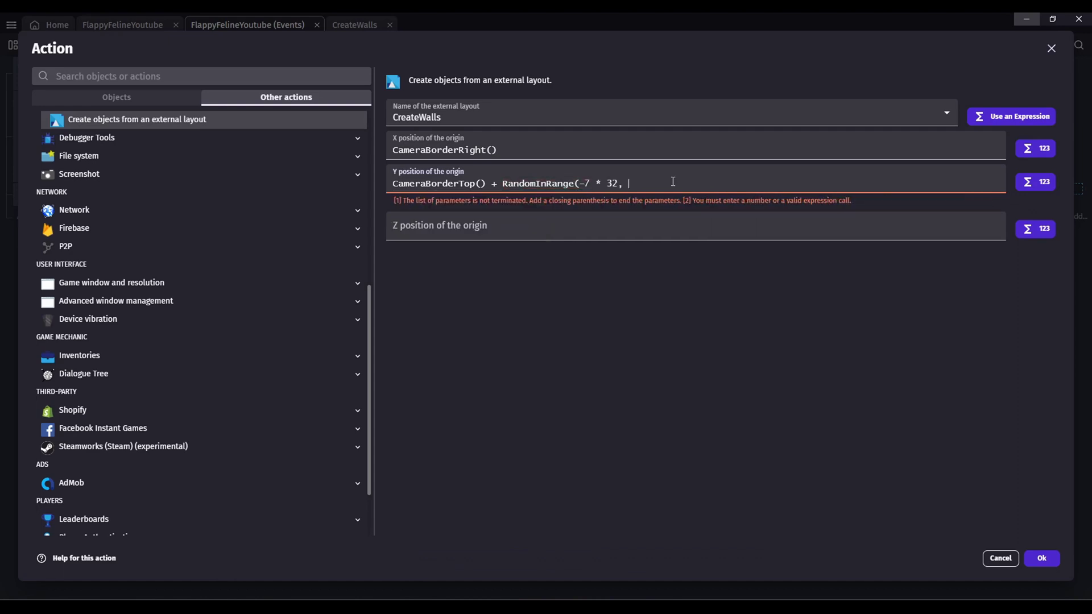
pyautogui.write('7 * 23')
pyautogui.press('BackSpace')
pyautogui.press('BackSpace')
pyautogui.write('32)')
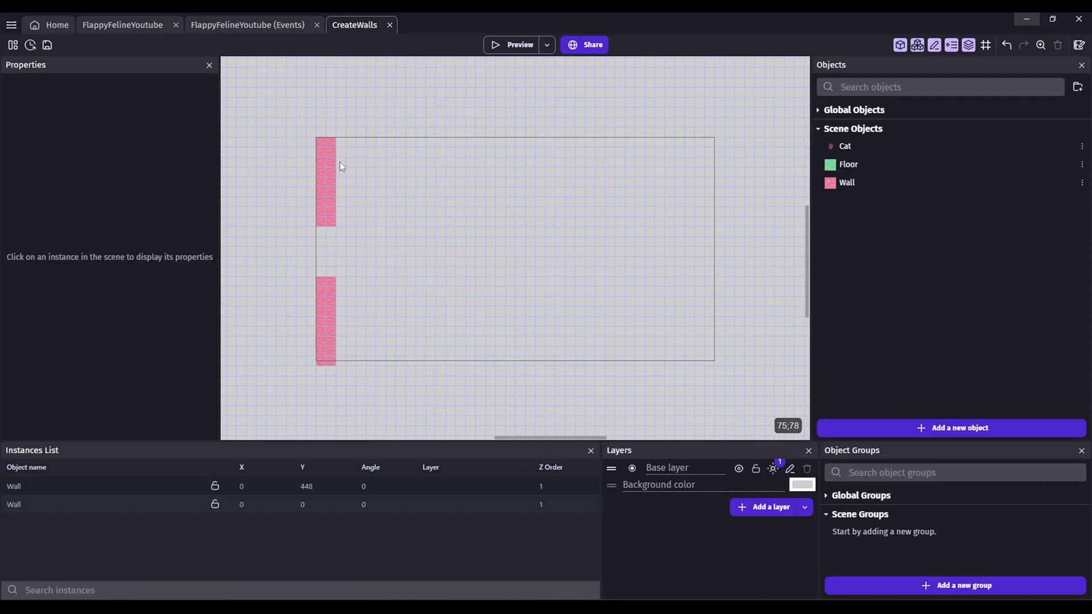
# Preview the game, fly the Cat through the randomly offset wall gaps, and close the preview.
pyautogui.click(214, 26)
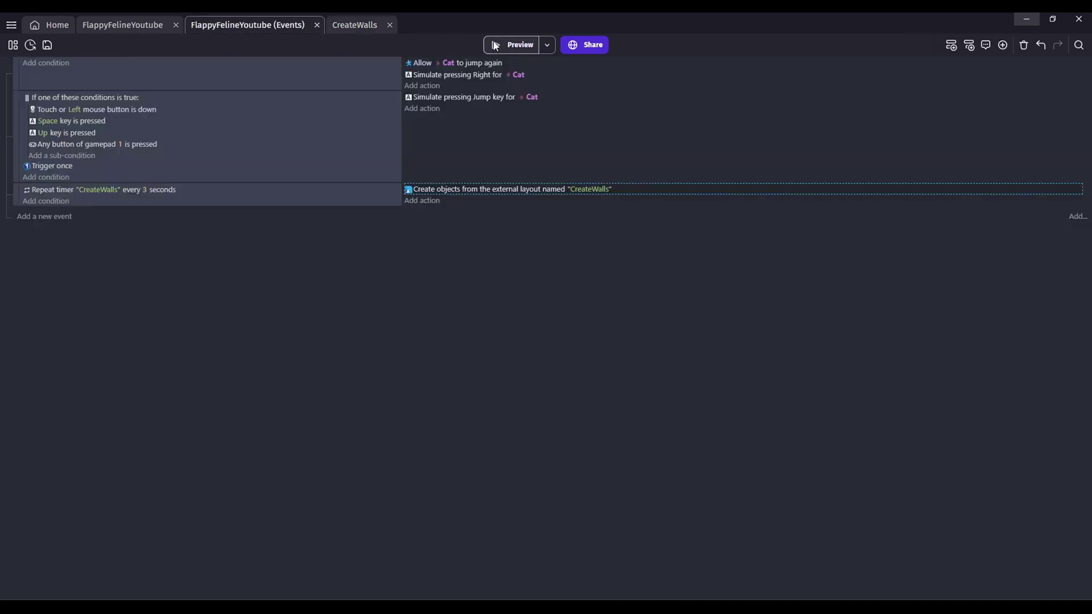
pyautogui.click(515, 45)
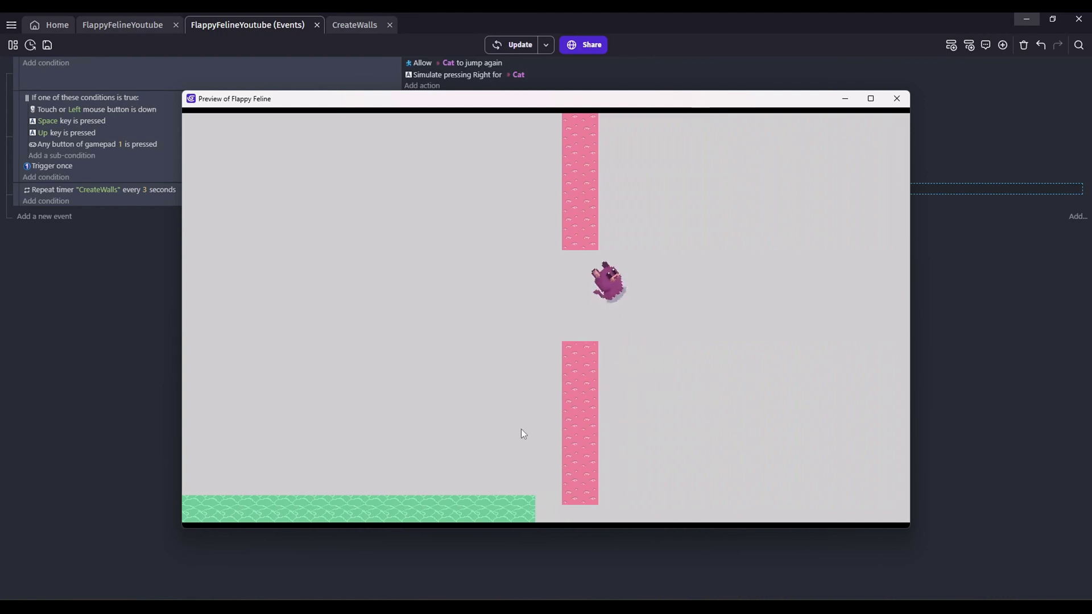
pyautogui.click(520, 429)
pyautogui.click(521, 429)
pyautogui.click(520, 429)
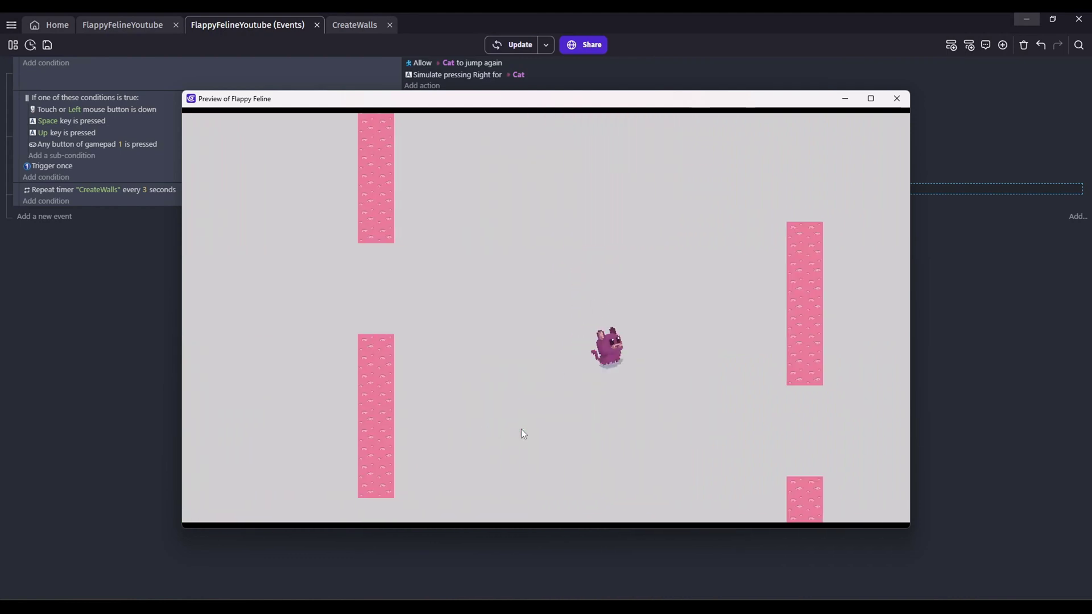
pyautogui.press('space')
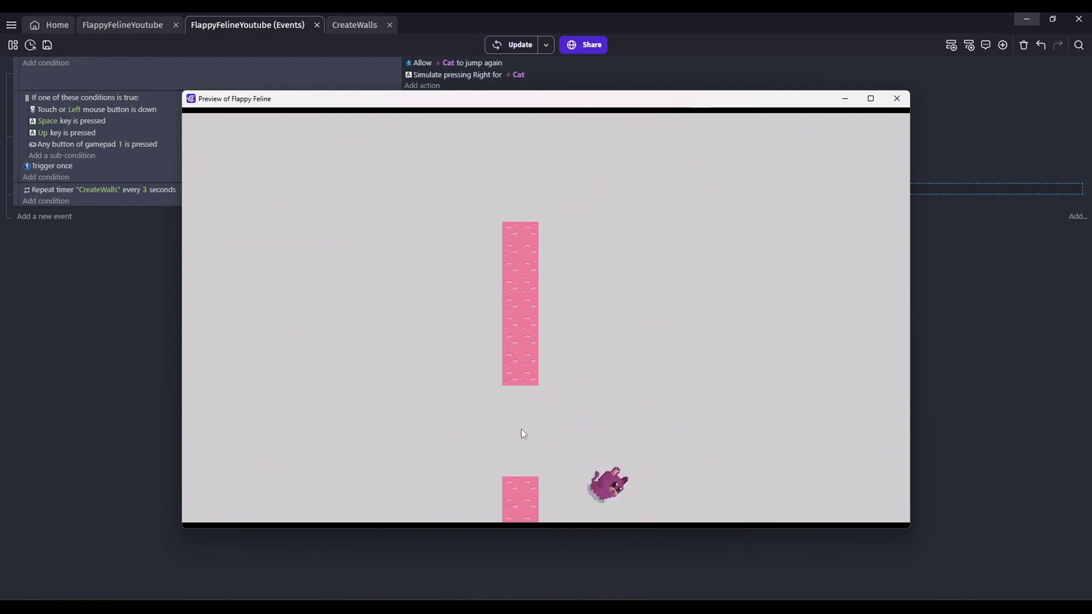
pyautogui.press('space')
pyautogui.press('space')
pyautogui.press('space')
pyautogui.press('space')
pyautogui.press('space')
pyautogui.press('space')
pyautogui.press('space')
pyautogui.press('space')
pyautogui.press('space')
pyautogui.click(894, 102)
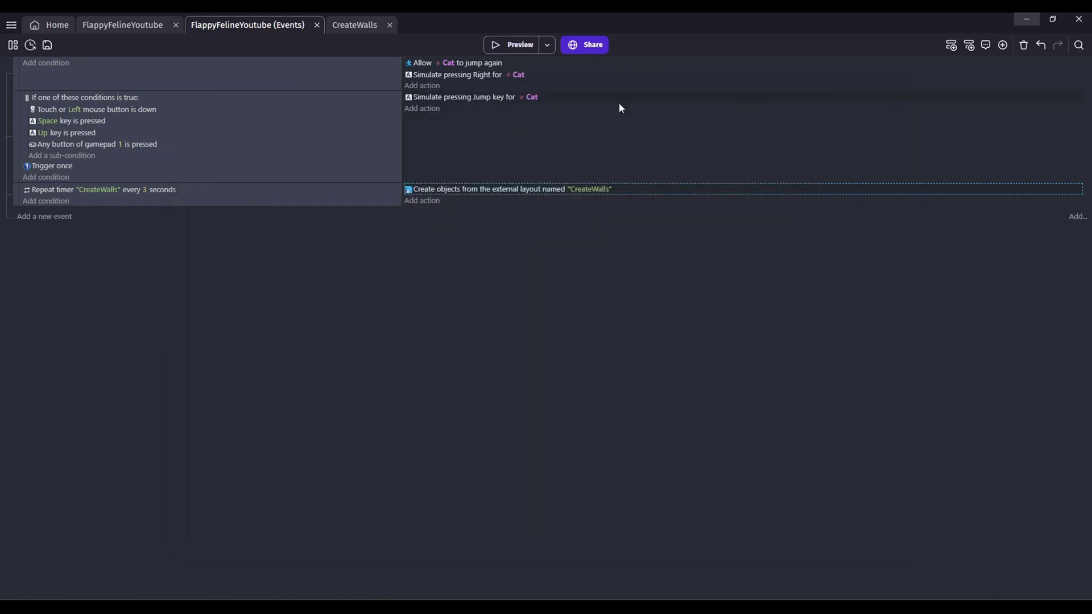
# Stretch both Wall instances in the CreateWalls layout to a height of 736, moving one aside to X 96.
pyautogui.click(355, 31)
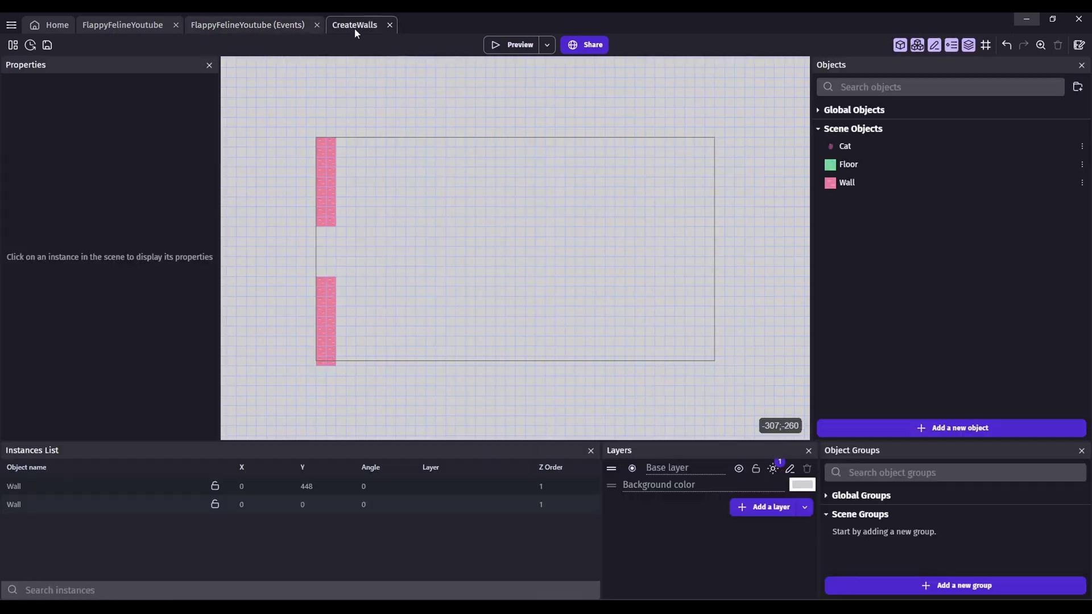
pyautogui.click(319, 162)
pyautogui.moveTo(323, 155); pyautogui.dragTo(352, 154)
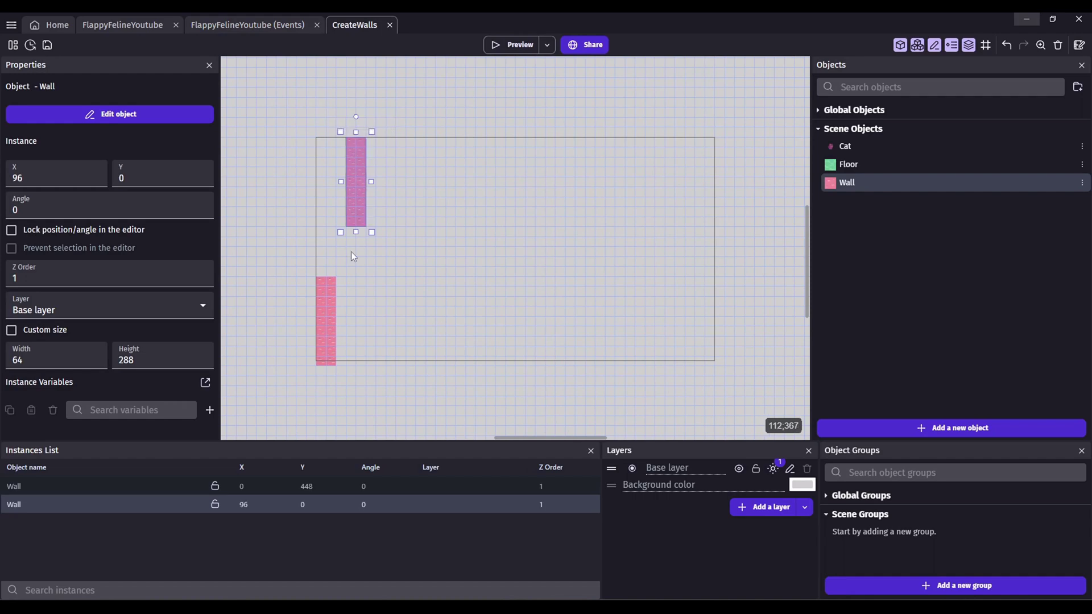
pyautogui.moveTo(356, 233); pyautogui.dragTo(356, 372)
pyautogui.click(326, 296)
pyautogui.moveTo(326, 272); pyautogui.dragTo(326, 132)
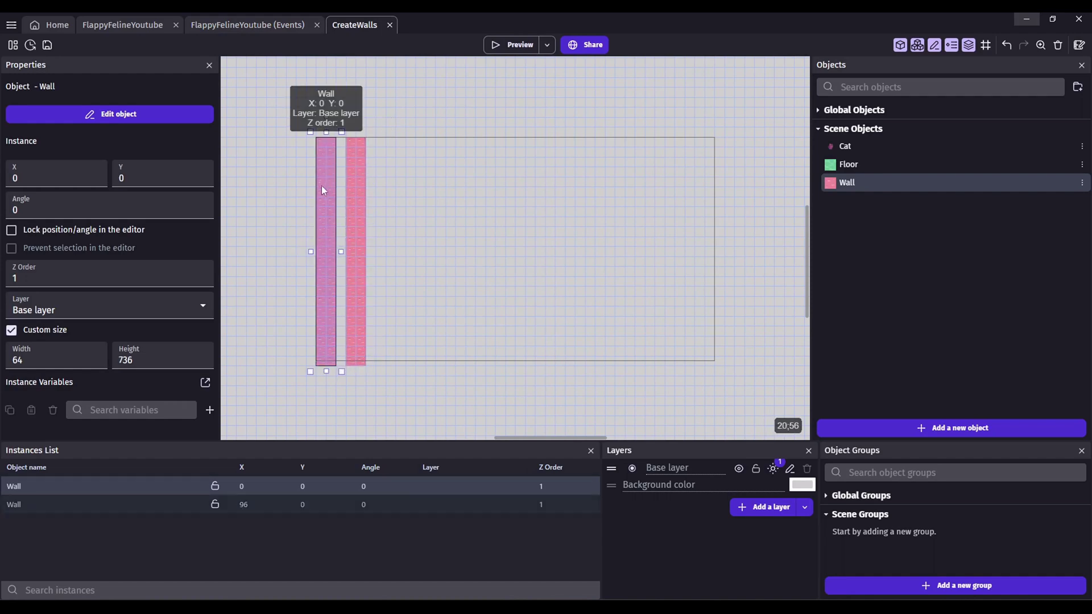
# Reposition the two stretched walls at X 0, one at Y -480 and the other at Y 480.
pyautogui.moveTo(322, 185)
pyautogui.mouseDown()
pyautogui.moveTo(320, 302)
pyautogui.moveTo(323, 166)
pyautogui.mouseUp()
pyautogui.click(292, 264)
pyautogui.click(250, 189)
pyautogui.scroll(-5, 637, 233)
pyautogui.moveTo(456, 162); pyautogui.dragTo(597, 192, button='middle')
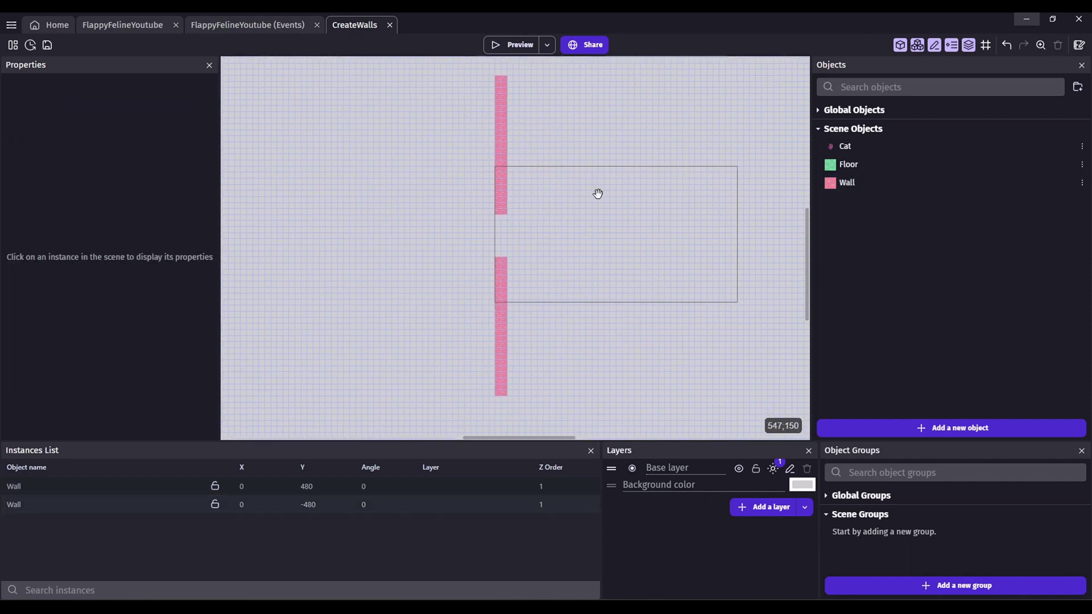
# Preview the game and fly the Cat through the gaps between the lengthened walls.
pyautogui.click(512, 44)
pyautogui.click(623, 311)
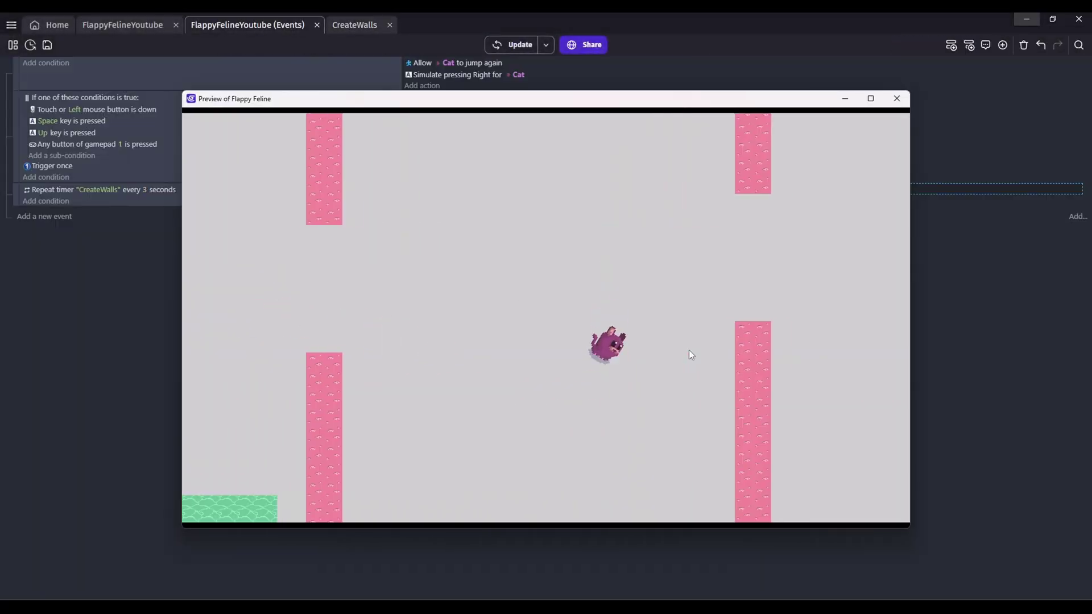
pyautogui.click(689, 351)
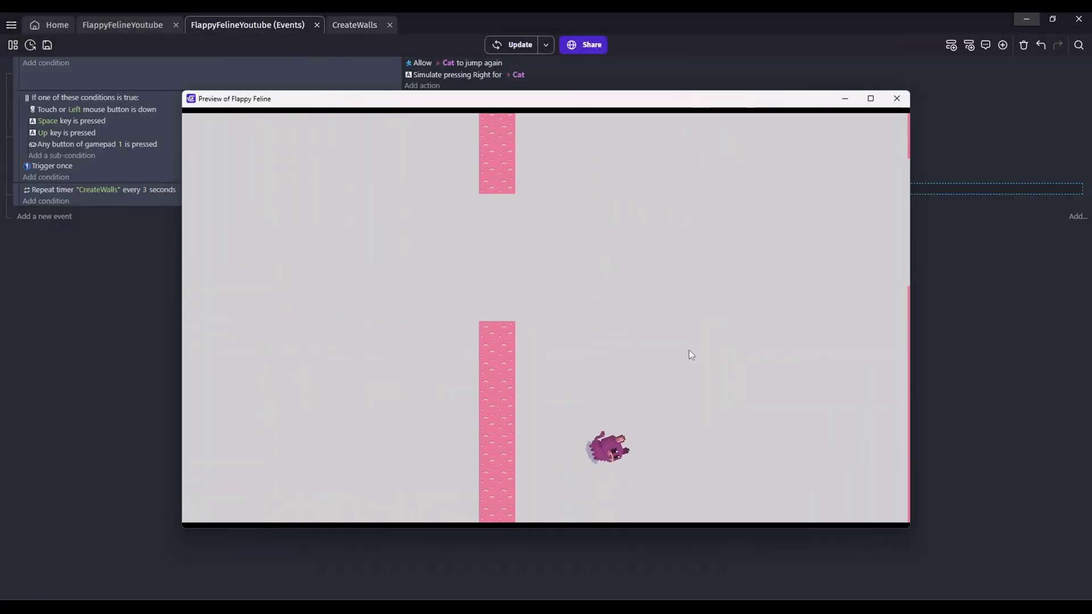
pyautogui.click(689, 350)
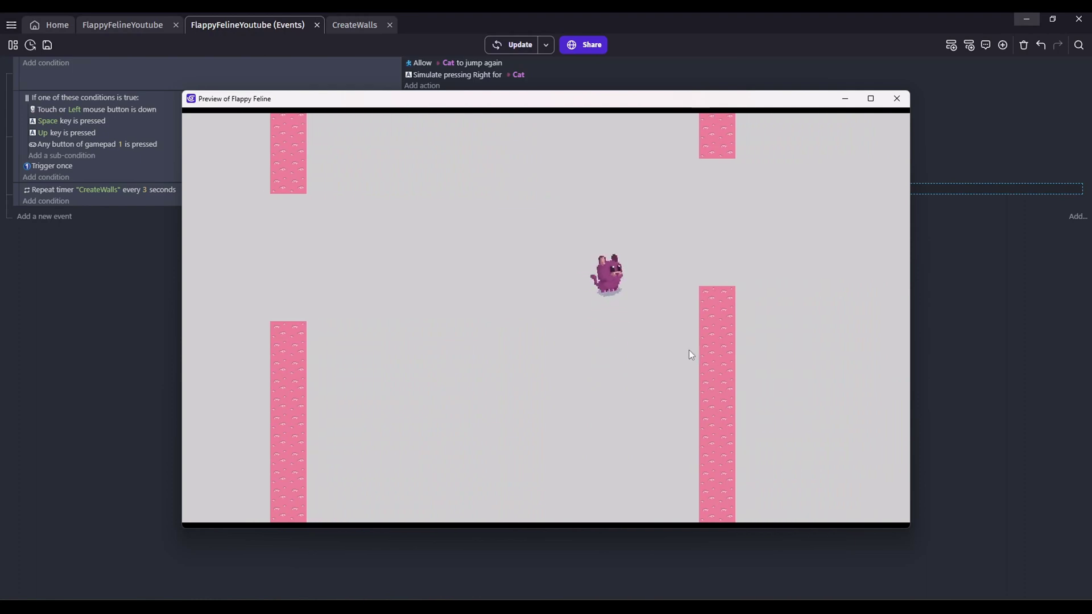
pyautogui.click(689, 350)
pyautogui.click(688, 350)
pyautogui.click(688, 350)
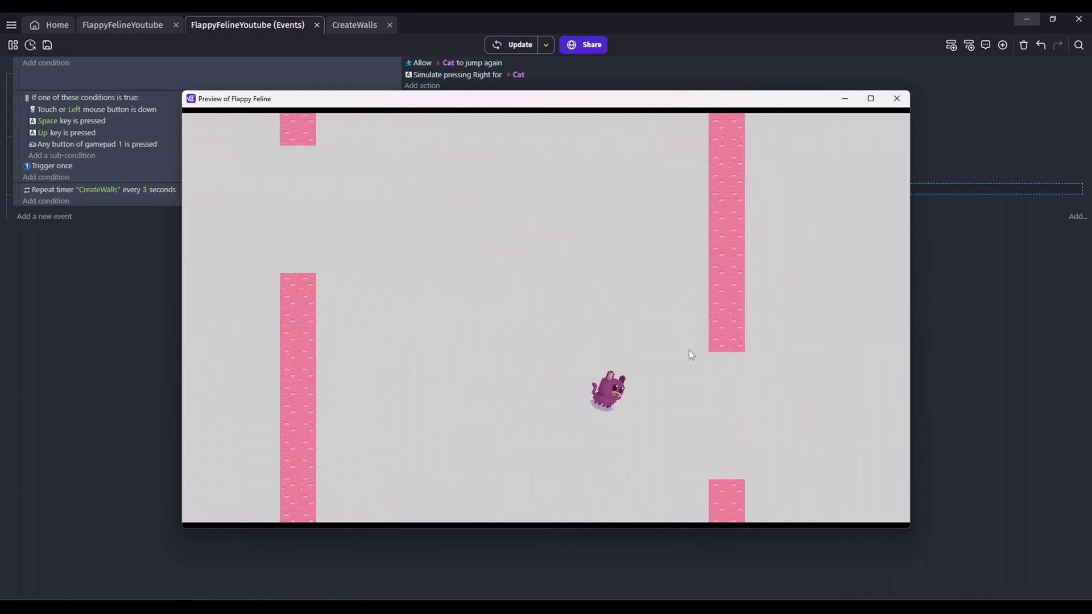
pyautogui.click(574, 340)
pyautogui.click(573, 340)
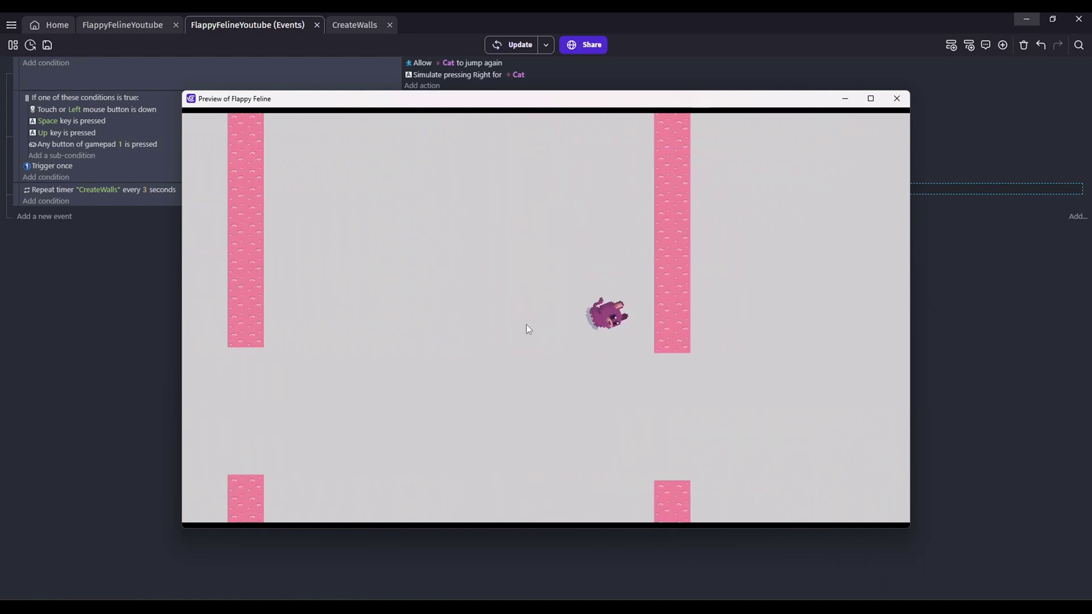
# Add an event whose condition checks for a collision between Cat and Wall.
pyautogui.click(526, 324)
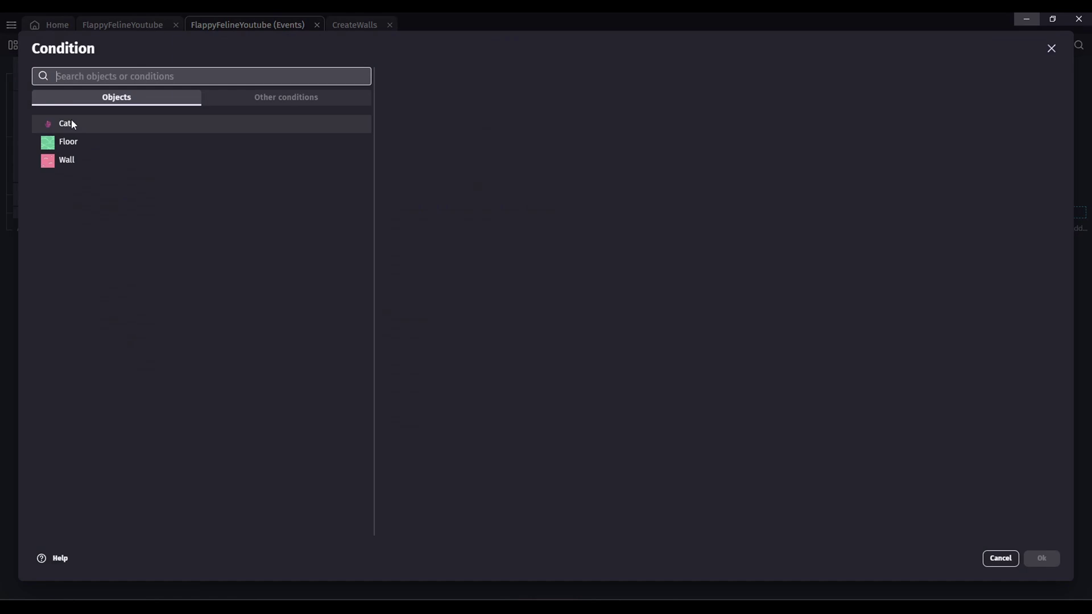
pyautogui.click(71, 119)
pyautogui.write('c')
pyautogui.click(418, 100)
pyautogui.click(781, 173)
pyautogui.click(1042, 557)
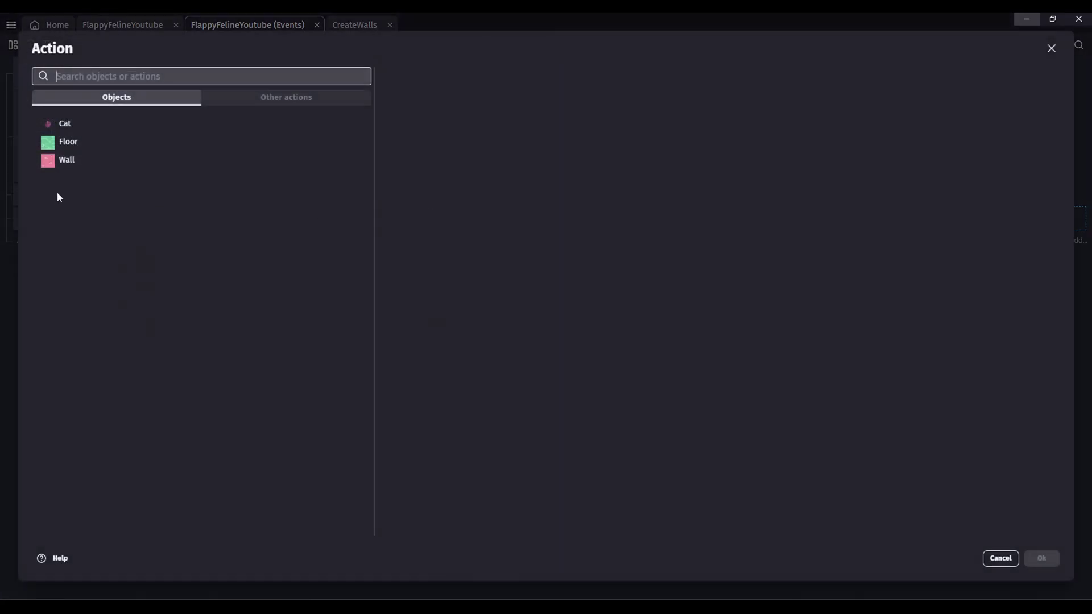
# Add an action to the collision event that deactivates the Cat's PlatformerObject behavior.
pyautogui.click(86, 123)
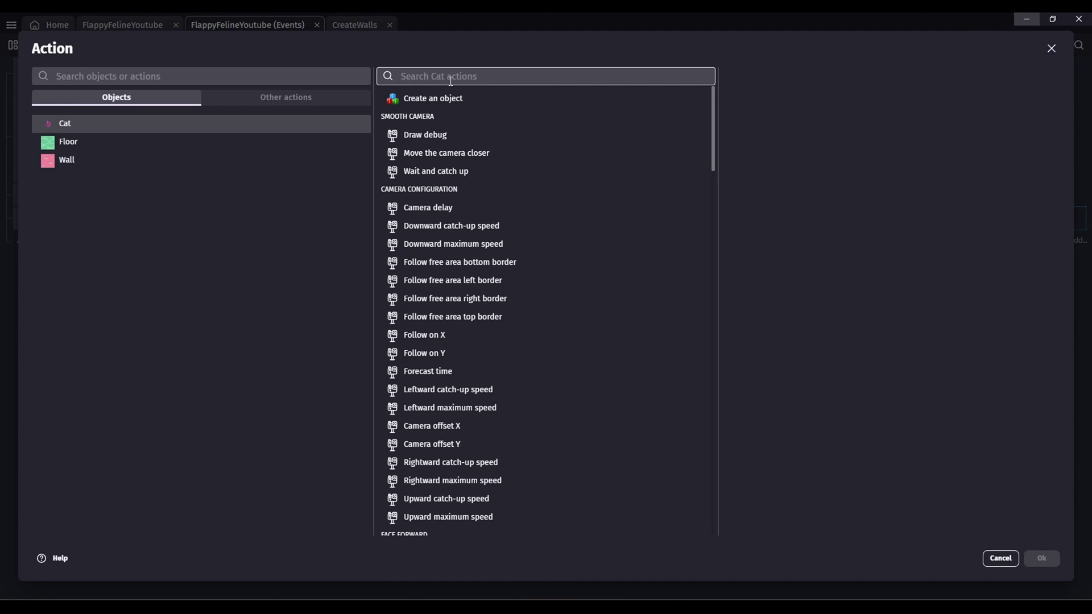
pyautogui.write('pl')
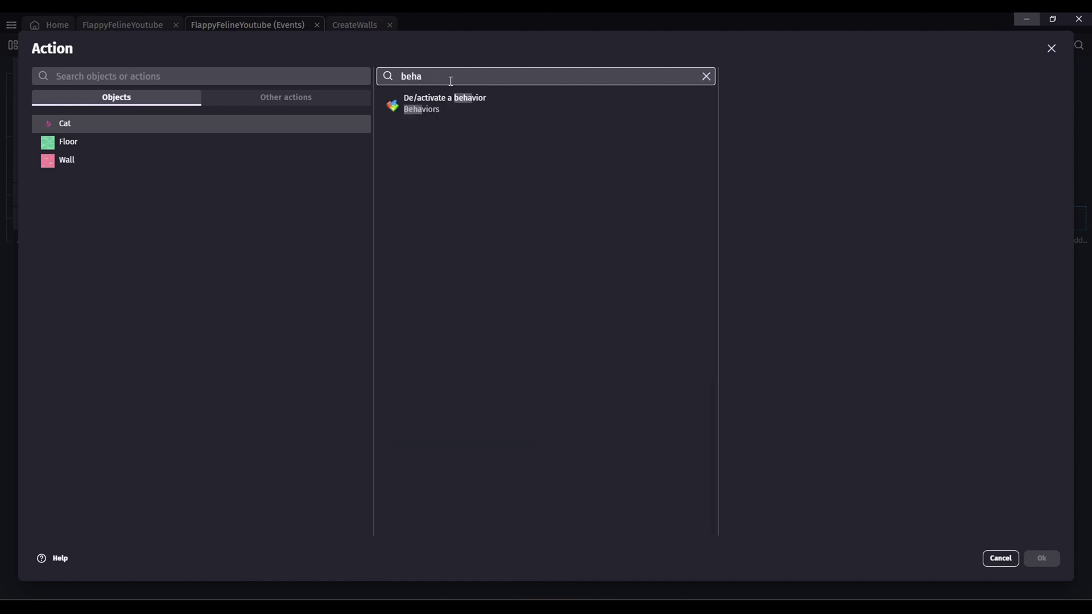
pyautogui.click(494, 107)
pyautogui.click(763, 156)
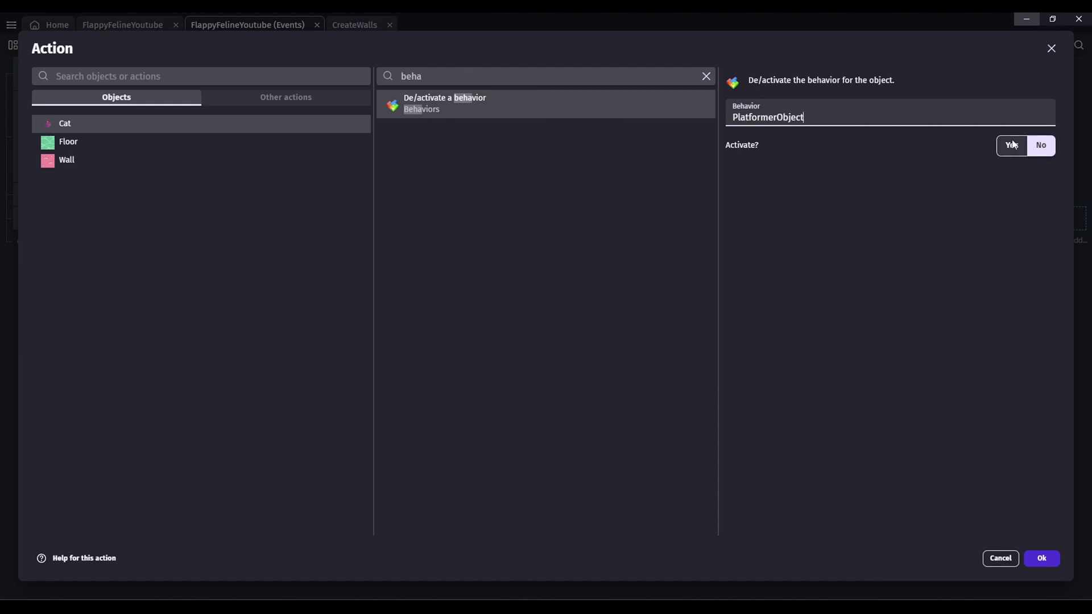
# Preview the game, fly the Cat into a wall to test the collision event, and close the preview.
pyautogui.click(510, 46)
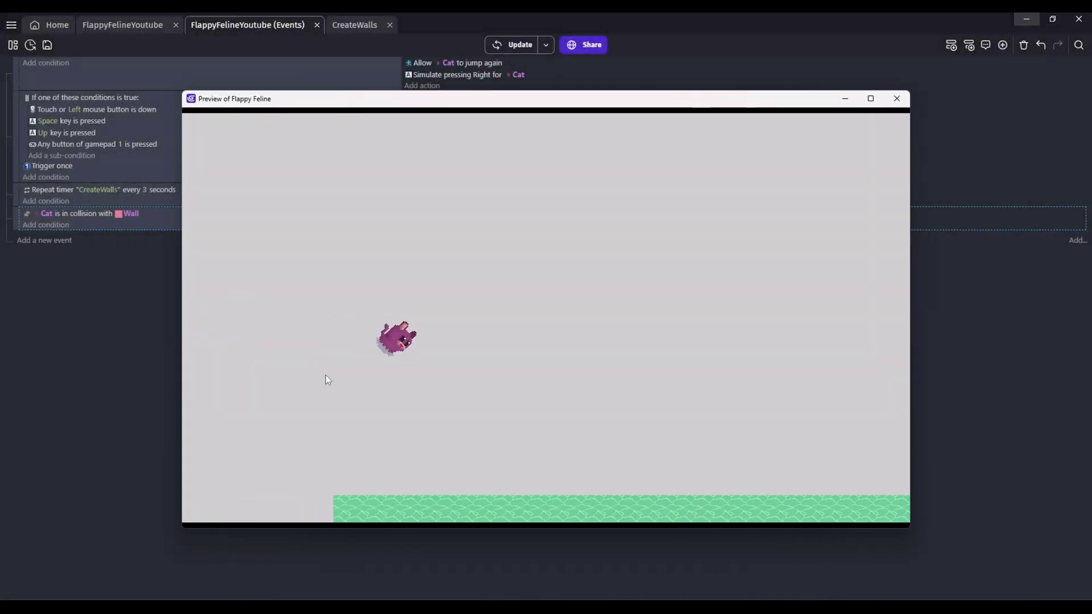
pyautogui.click(332, 369)
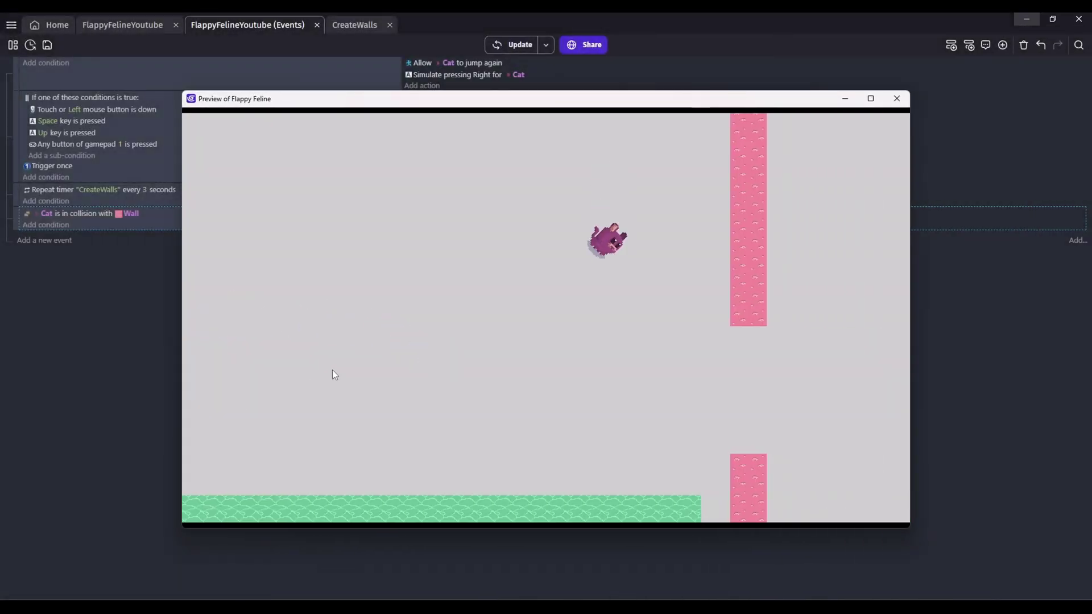
pyautogui.click(333, 370)
pyautogui.click(332, 370)
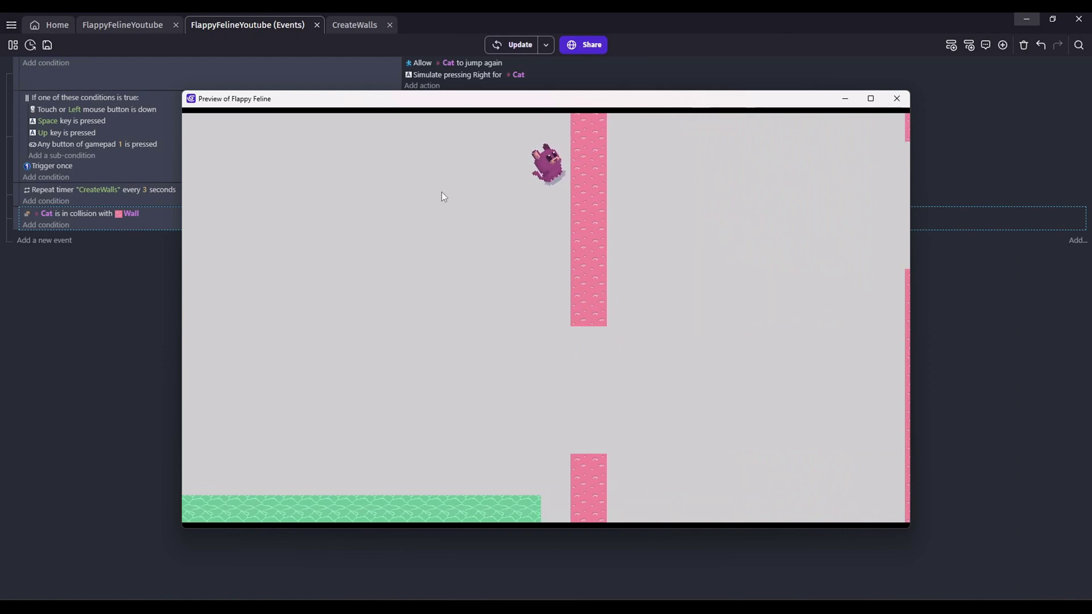
pyautogui.click(896, 99)
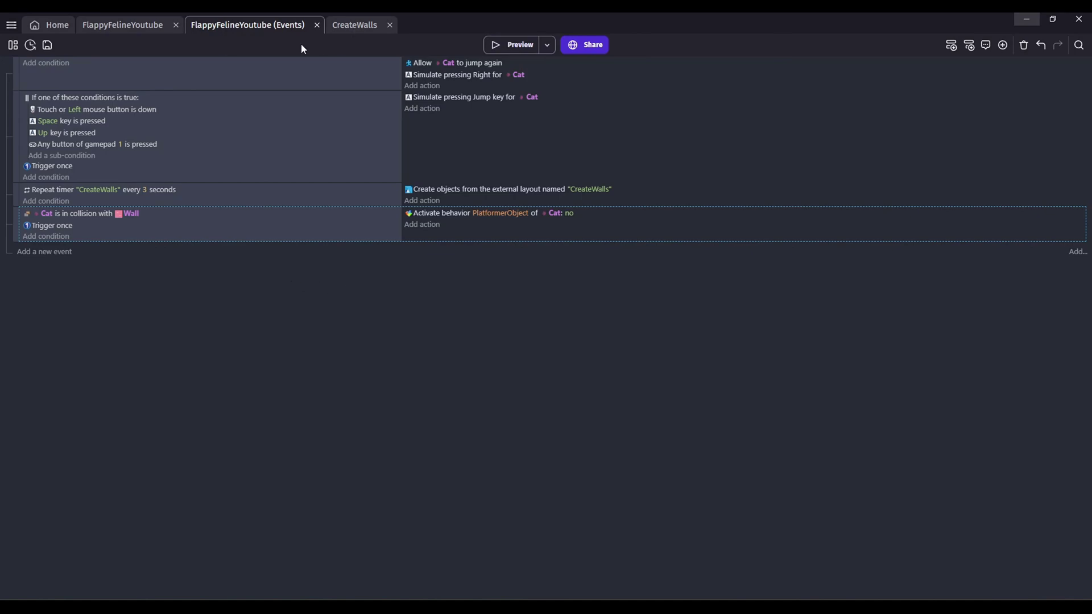
# Create a text object named Score_Text in the scene with size 80, white colour, the Ranchers-Regular font and initial text 123.
pyautogui.click(122, 24)
pyautogui.click(878, 428)
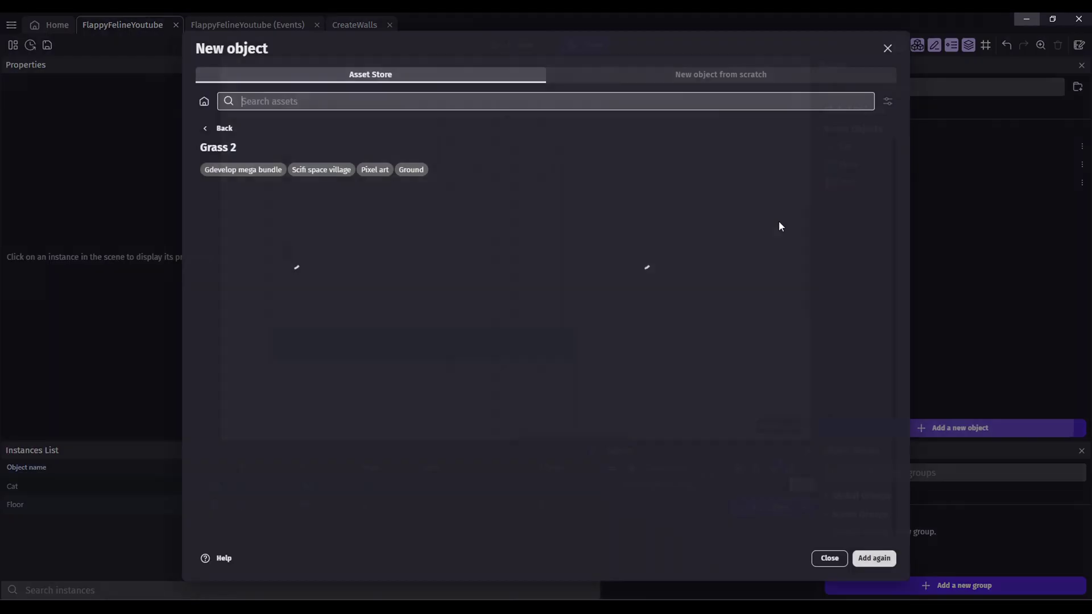
pyautogui.click(569, 74)
pyautogui.click(284, 392)
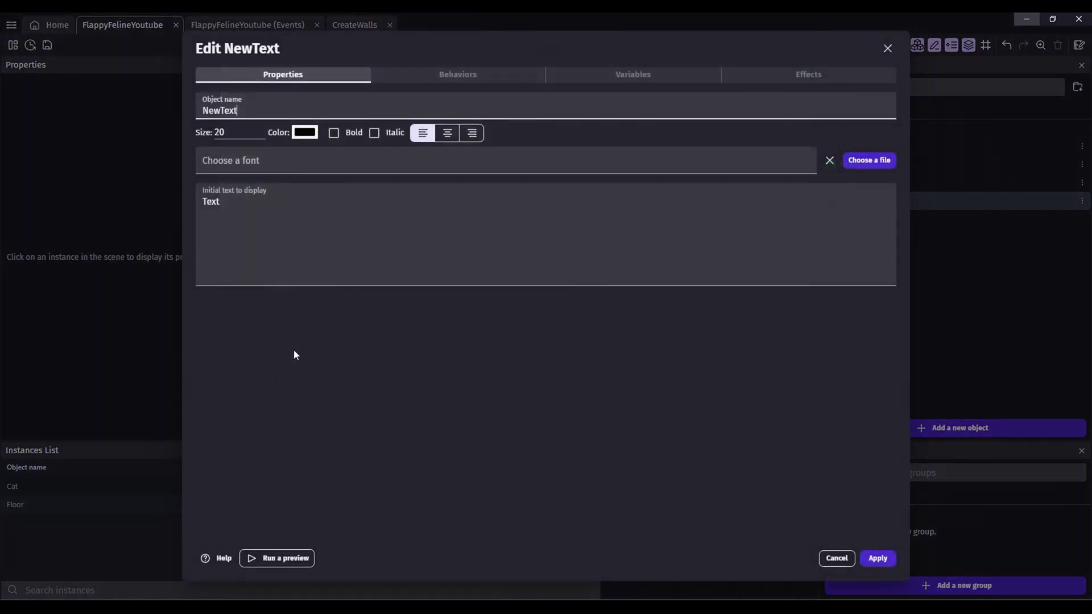
pyautogui.write('Score_Text')
pyautogui.press('Tab')
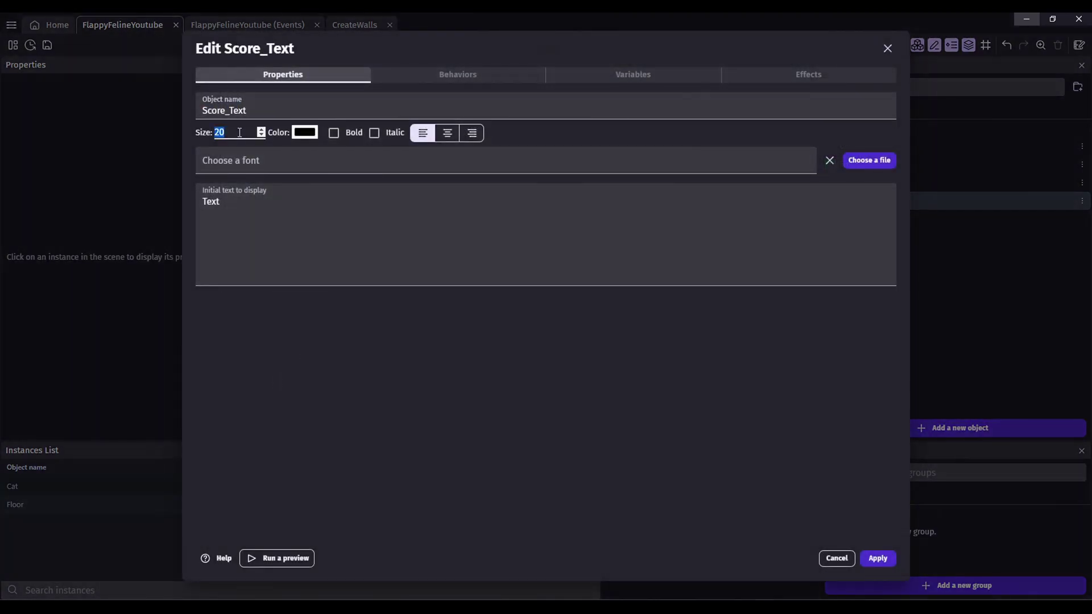
pyautogui.write('80')
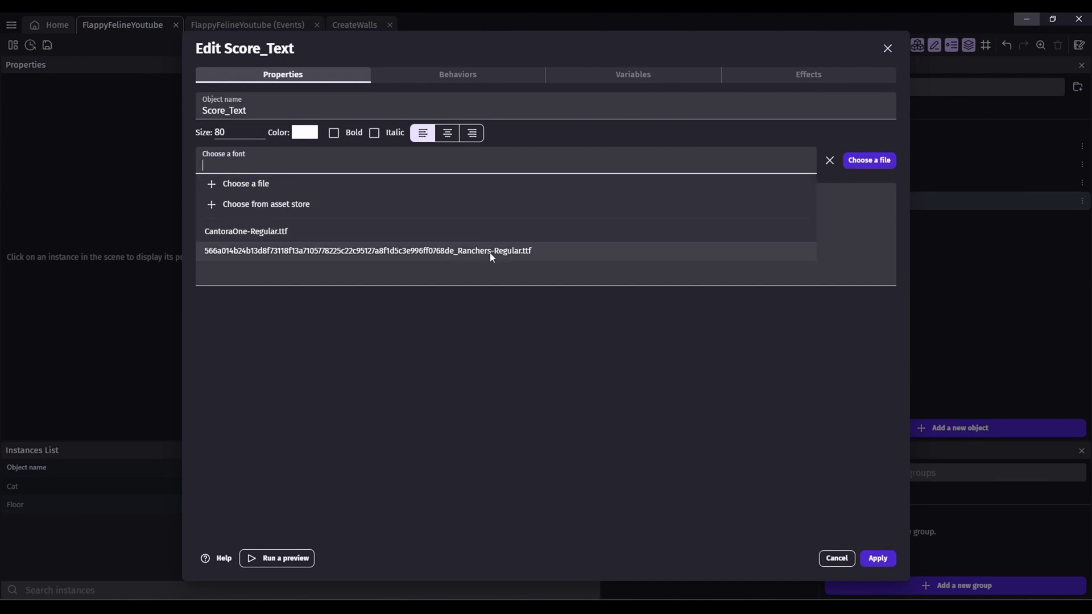
pyautogui.click(489, 253)
# Place Score_Text at X 576, Y 32 with a 2D outline effect, and check it in a game preview.
pyautogui.click(808, 74)
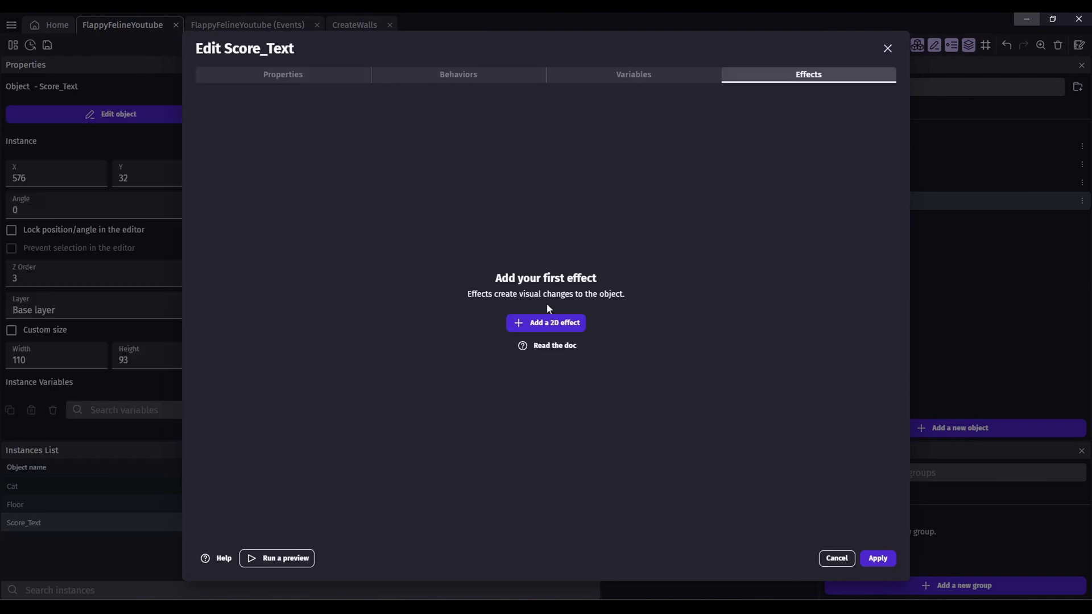
pyautogui.click(538, 321)
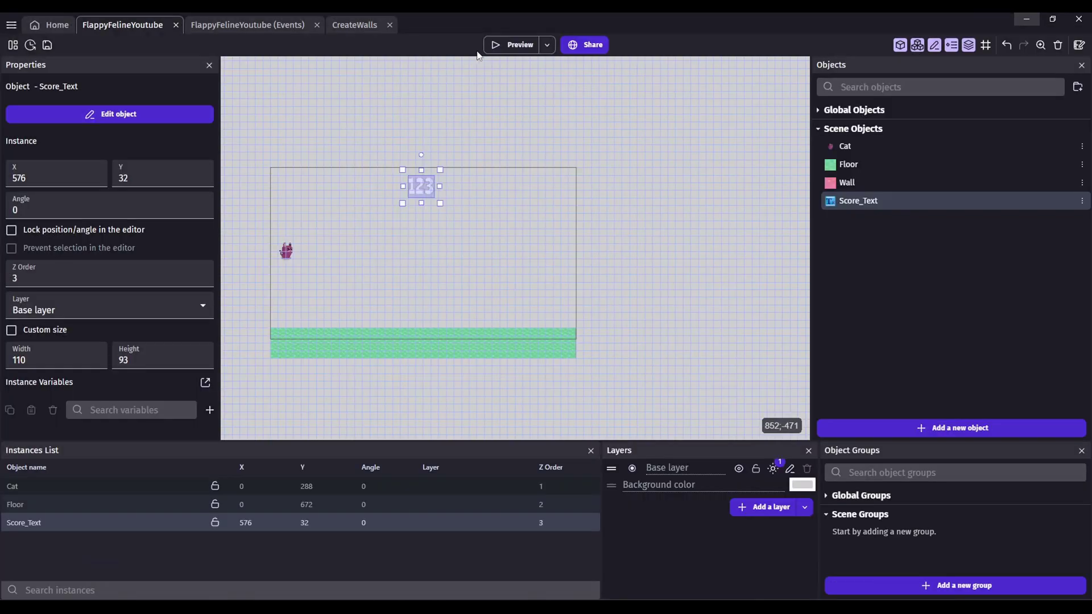
pyautogui.click(514, 43)
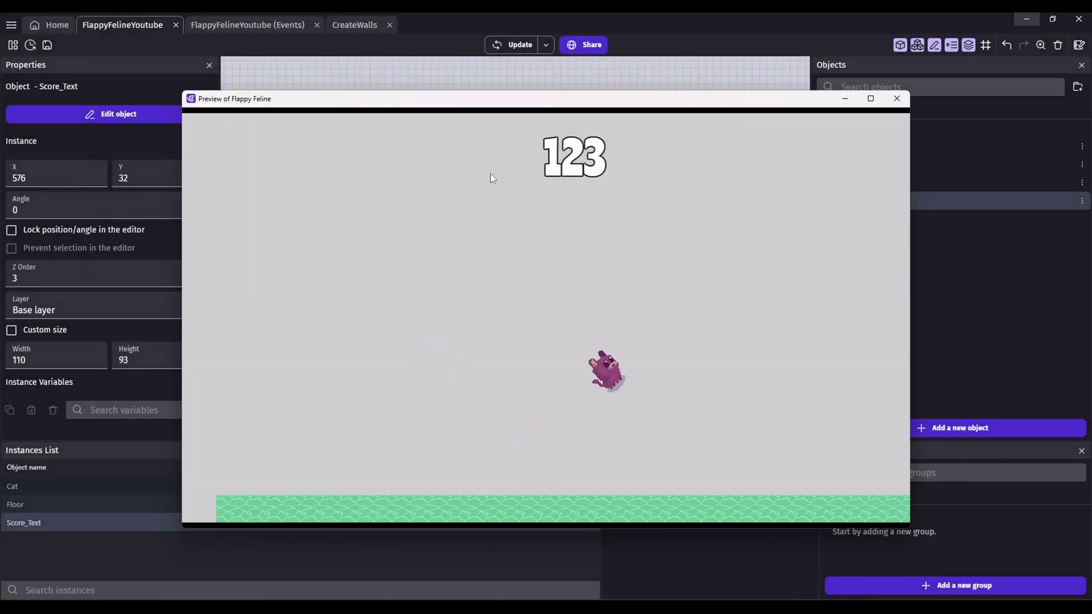
pyautogui.press('space')
pyautogui.click(897, 99)
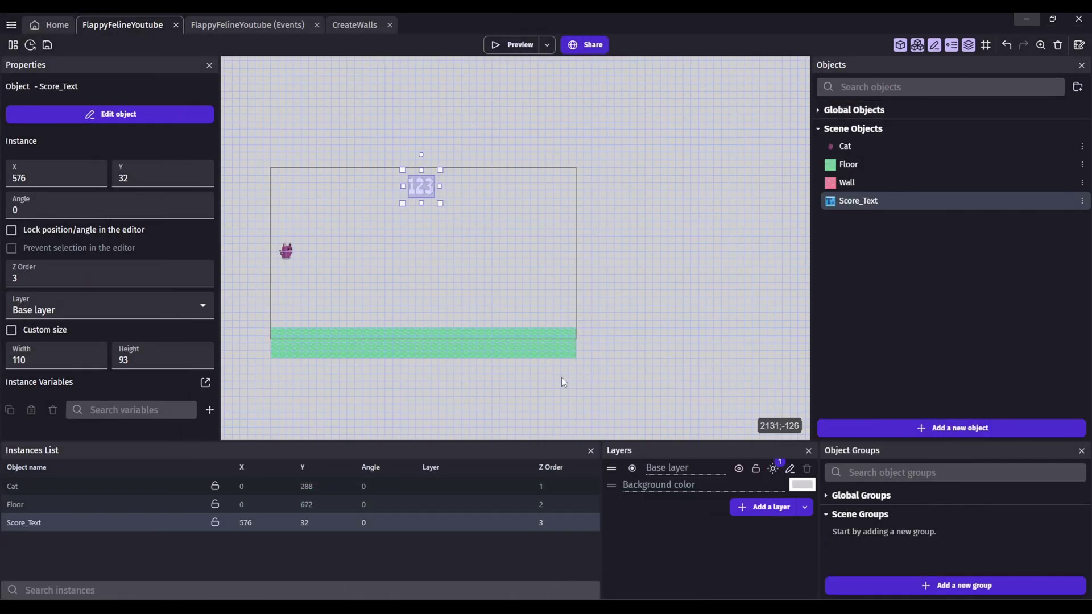
# Add a layer named UI and assign the Score_Text instance to it.
pyautogui.doubleClick(657, 467)
pyautogui.write('UI')
pyautogui.click(117, 305)
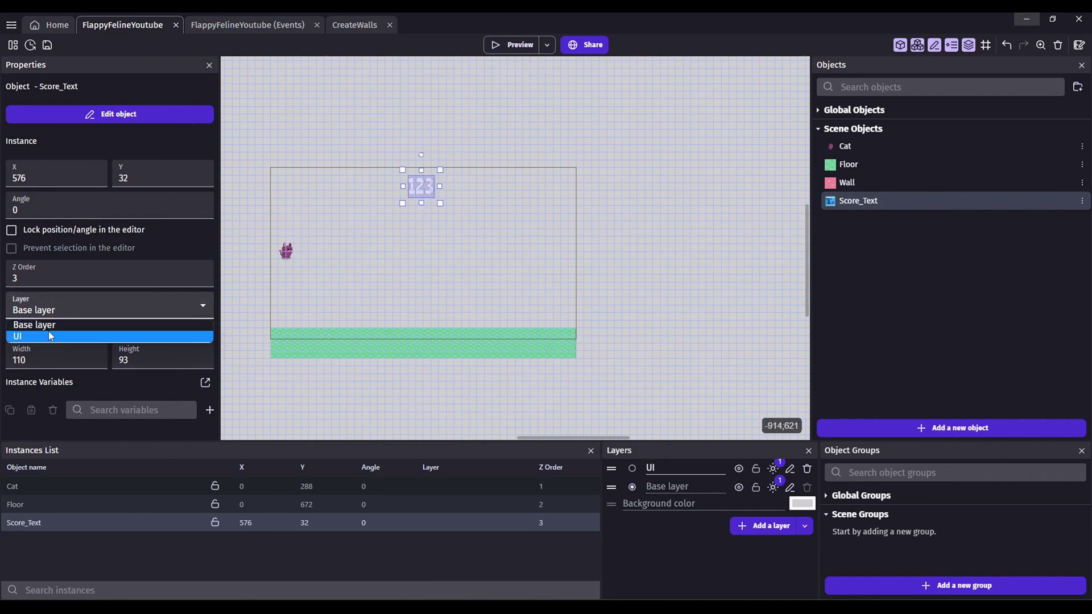
pyautogui.click(48, 330)
pyautogui.click(440, 105)
# Preview the game to check how Score_Text behaves on the UI layer, and close the preview.
pyautogui.click(494, 46)
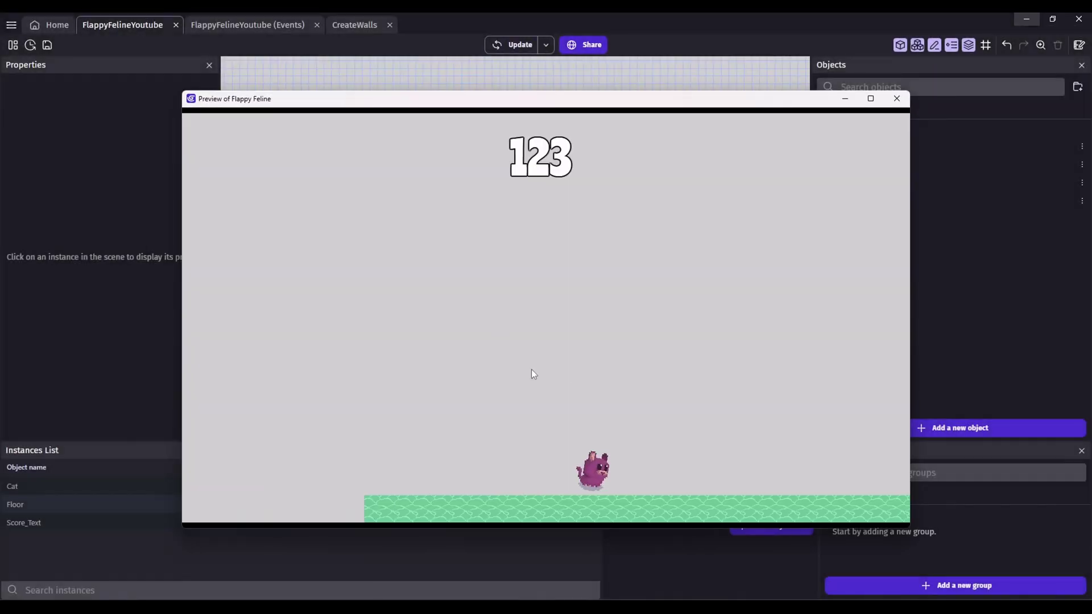
pyautogui.click(577, 307)
pyautogui.click(896, 98)
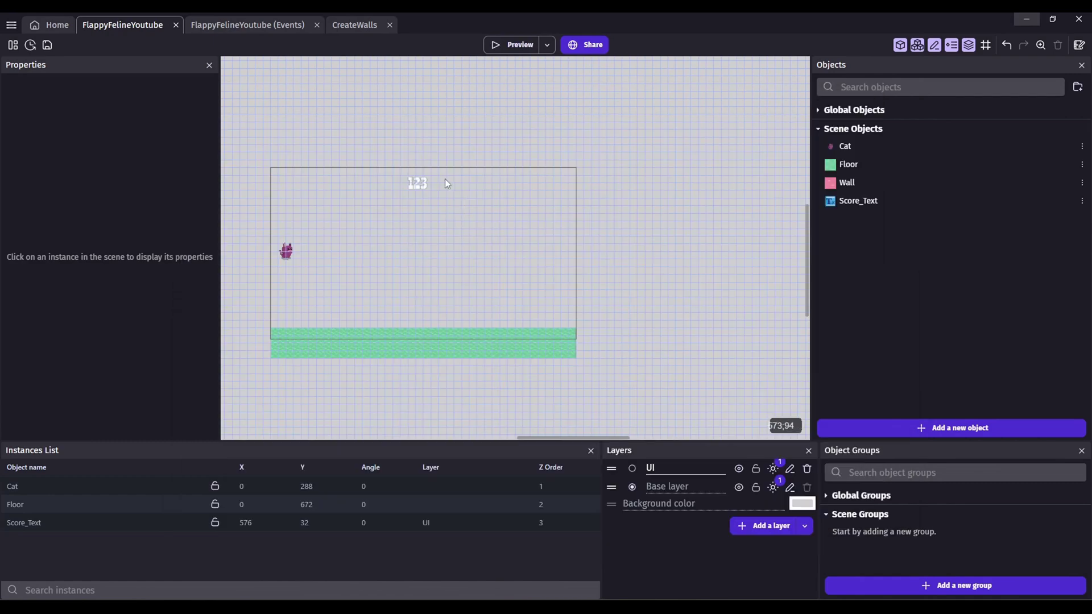
pyautogui.keyDown('ctrl'); pyautogui.scroll(4, 445, 181); pyautogui.keyUp('ctrl')
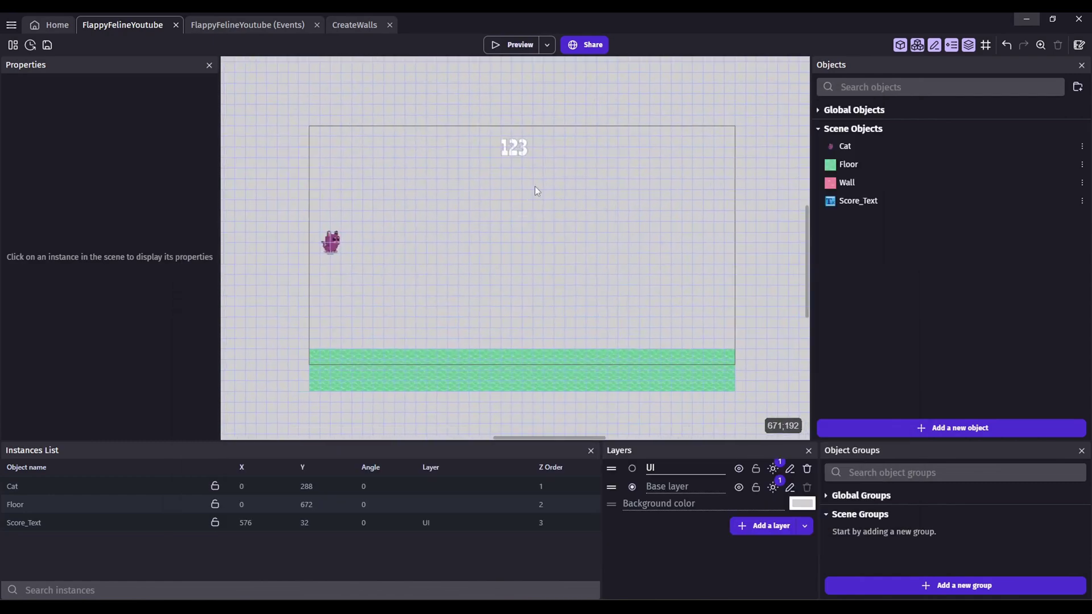
pyautogui.click(248, 24)
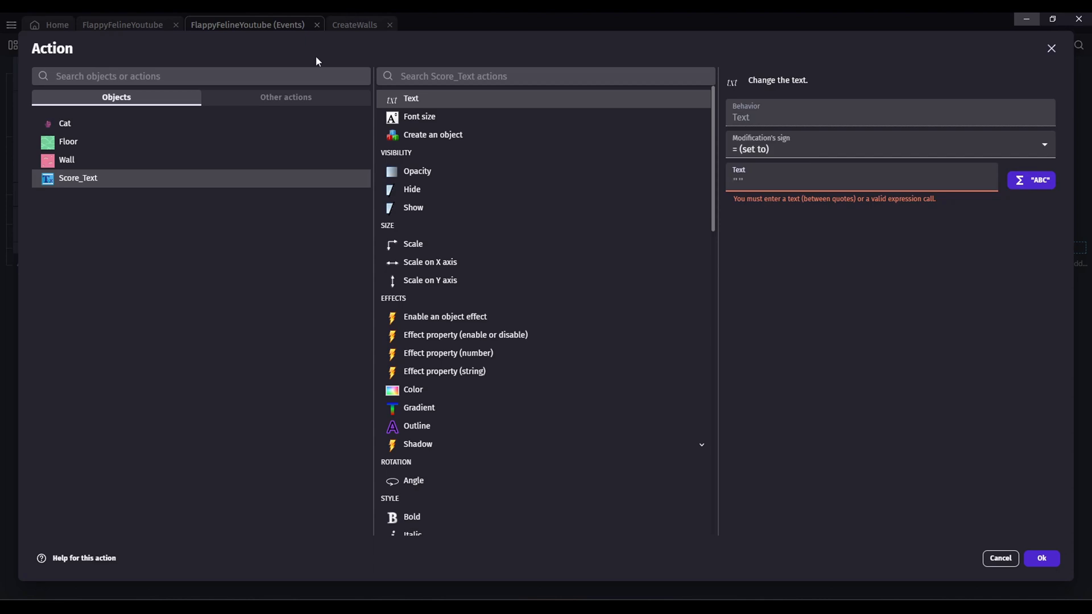
pyautogui.press('Escape')
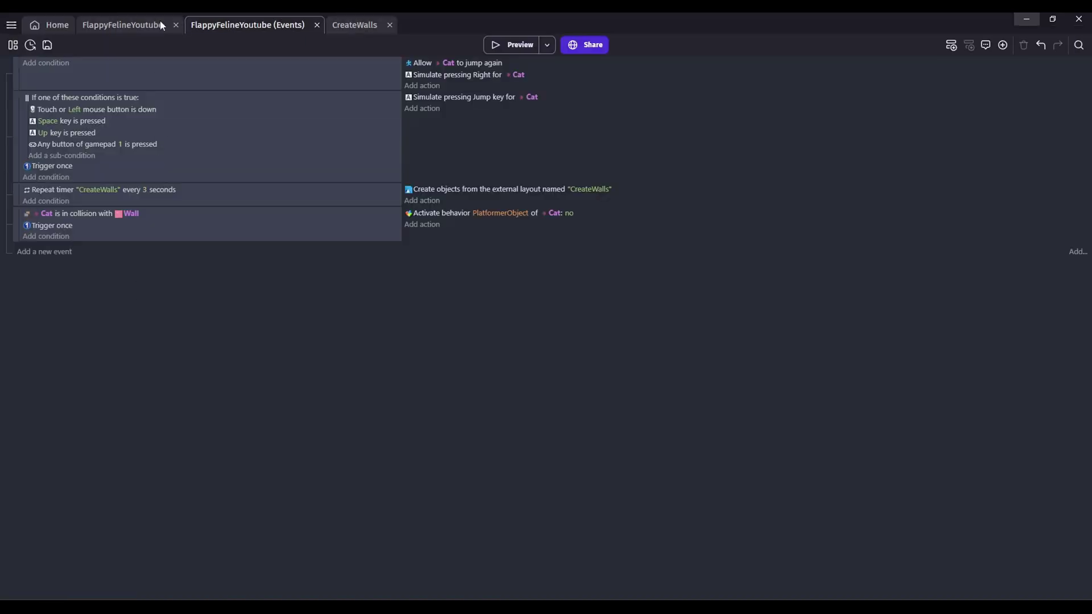
pyautogui.click(341, 29)
pyautogui.click(132, 26)
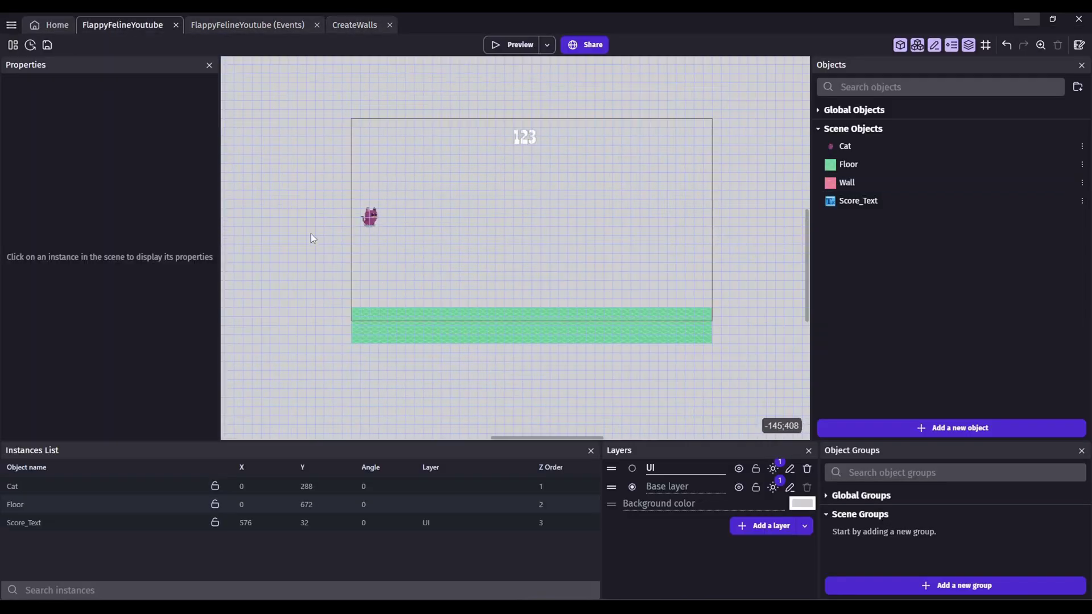
# Add an event to the scene's event sheet with a condition that Wall's center X position is less than Cat.CenterX().
pyautogui.hotkey('ctrl', 'Tab')
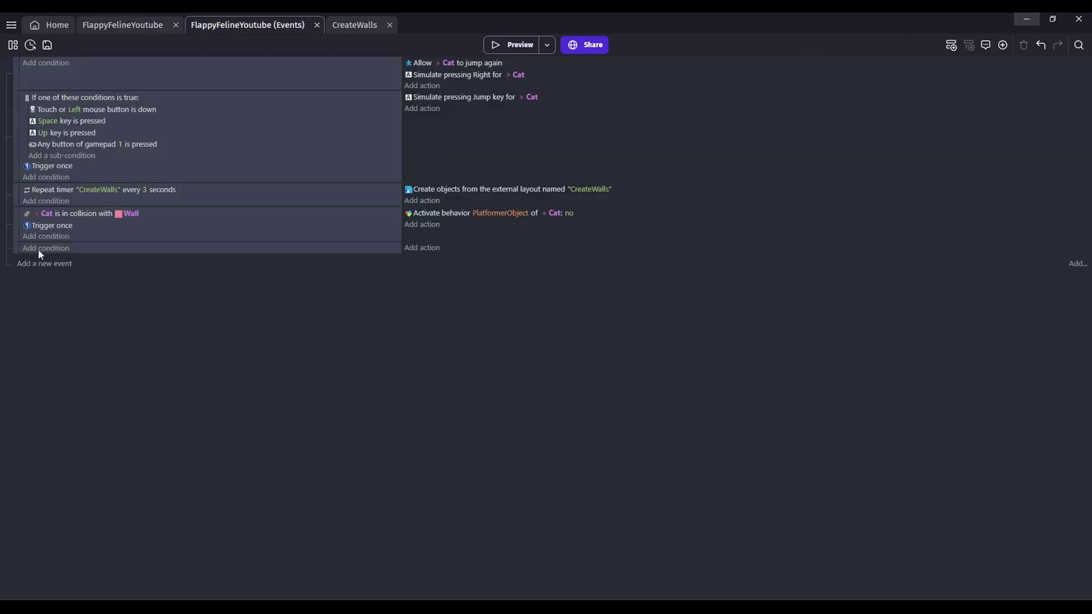
pyautogui.click(40, 251)
pyautogui.click(64, 160)
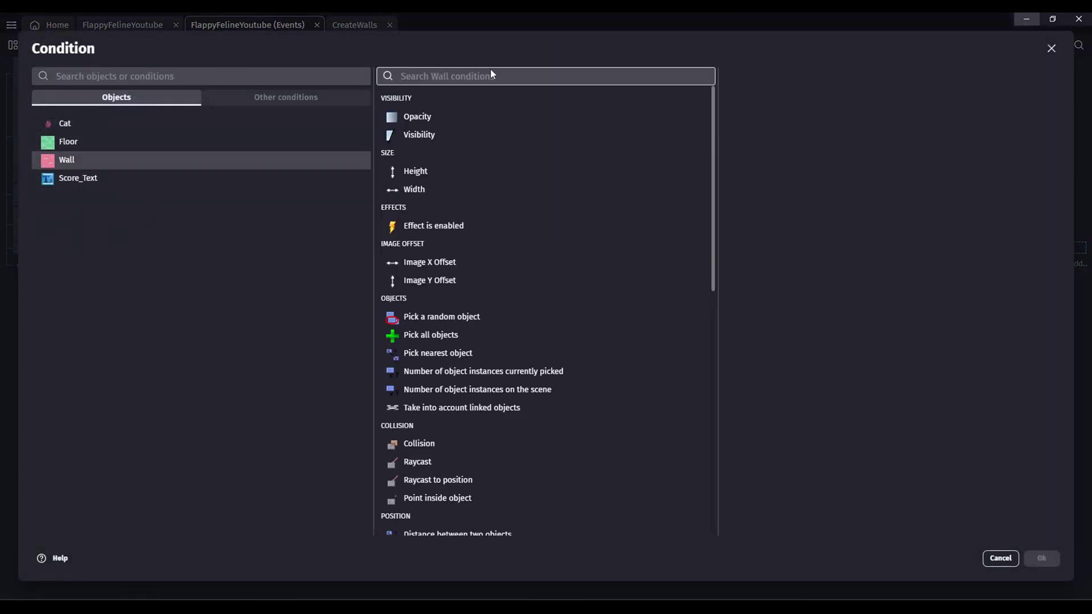
pyautogui.write('center')
pyautogui.click(493, 102)
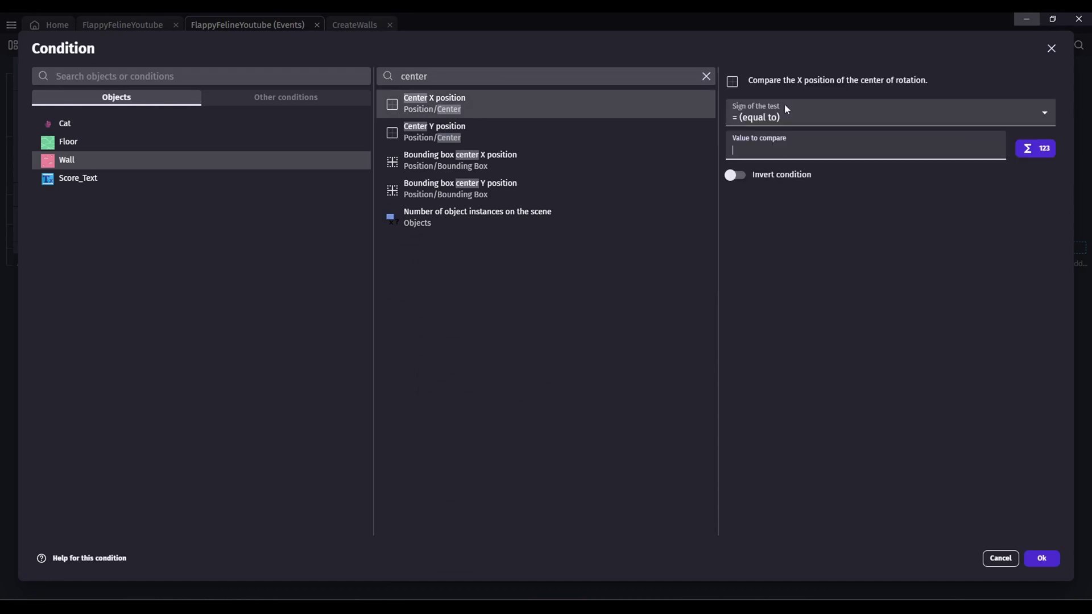
pyautogui.click(784, 111)
pyautogui.click(763, 142)
pyautogui.click(763, 146)
pyautogui.write('cat')
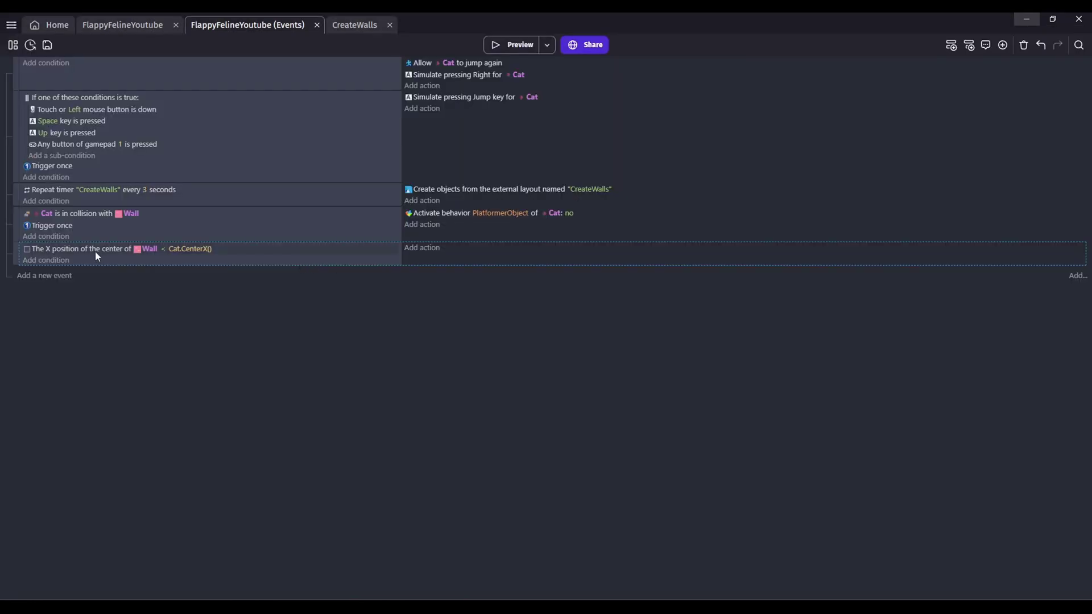
# Add an action to the new event that sets Score_Text's text to ToString(PickedInstancesCount(Wall)).
pyautogui.click(424, 249)
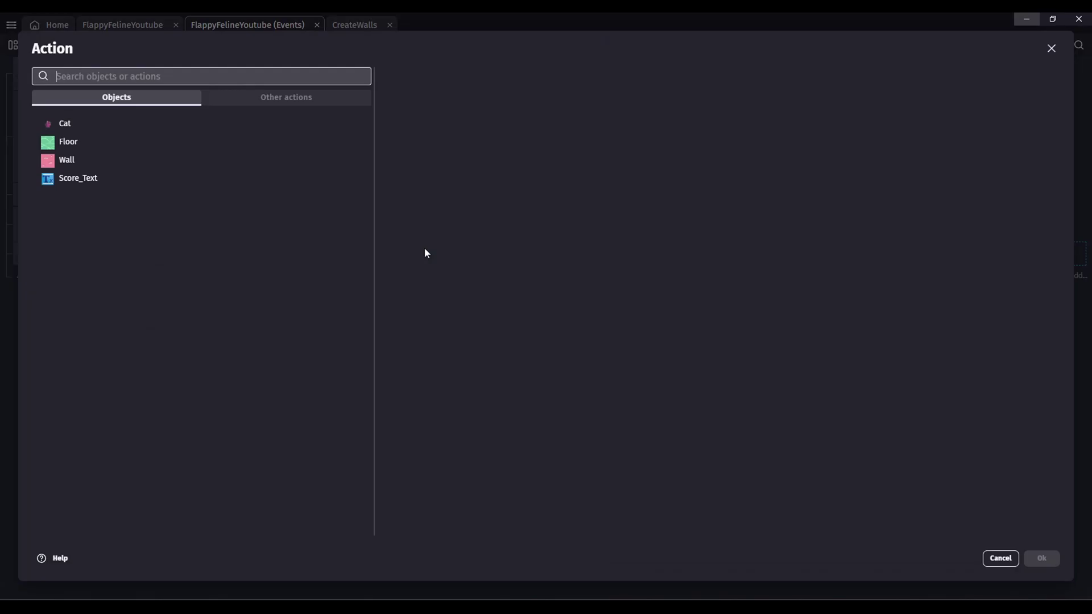
pyautogui.click(93, 183)
pyautogui.click(449, 100)
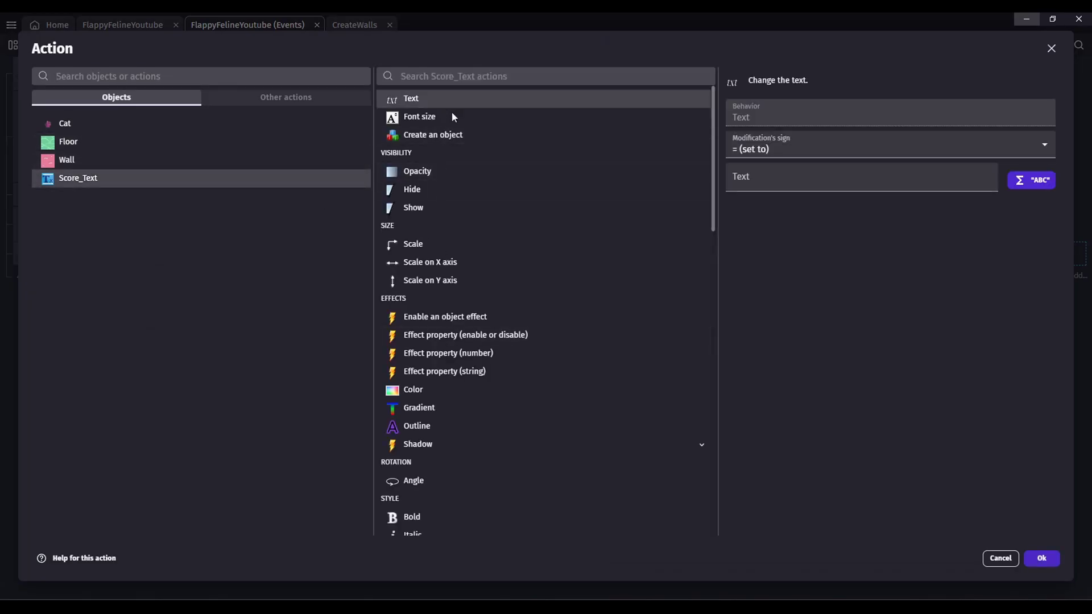
pyautogui.click(782, 188)
pyautogui.write('count')
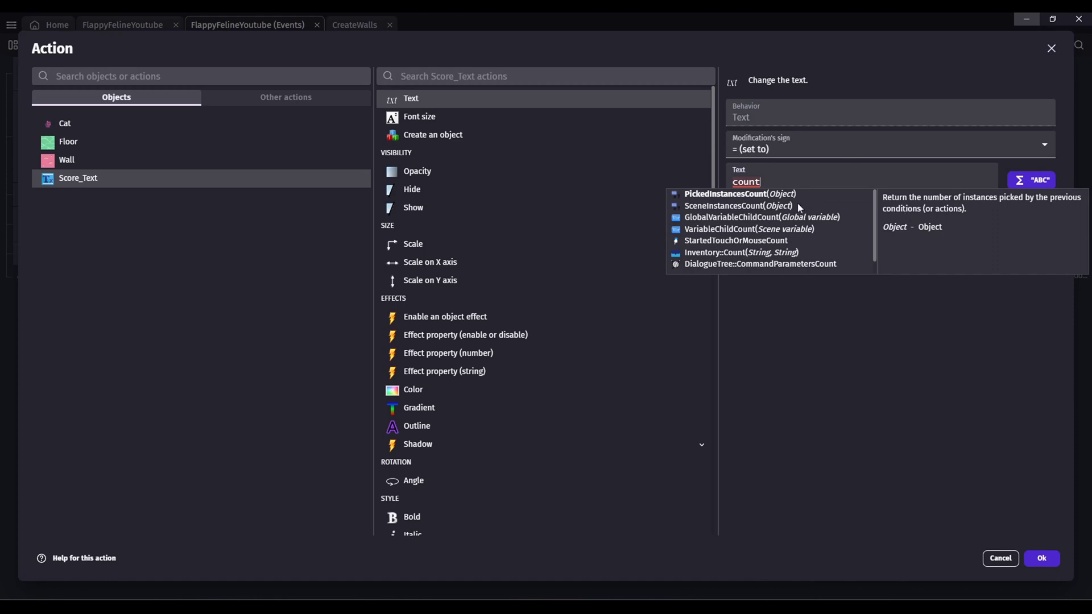
pyautogui.click(778, 196)
pyautogui.write('Wall')
pyautogui.press('Return')
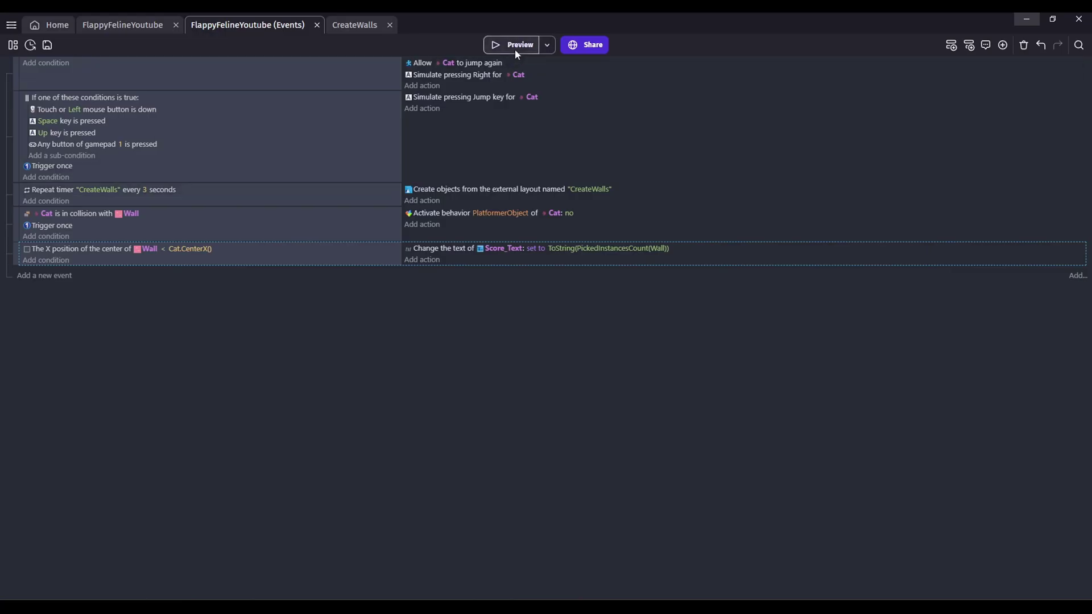
# Preview the game and fly the Cat through the wall gaps to test the score counting.
pyautogui.click(515, 50)
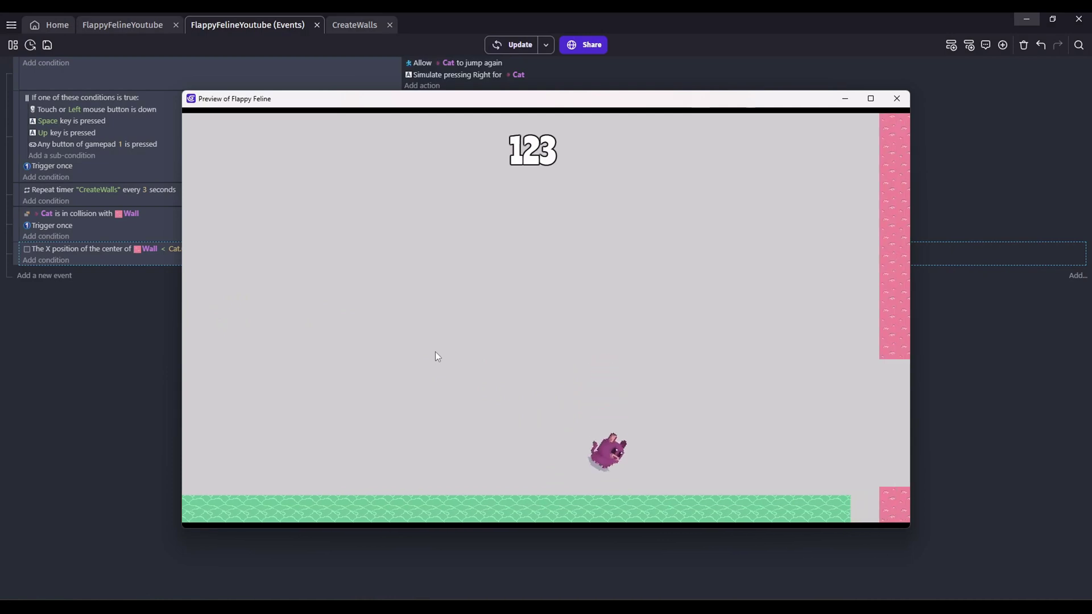
pyautogui.click(435, 352)
pyautogui.click(435, 352)
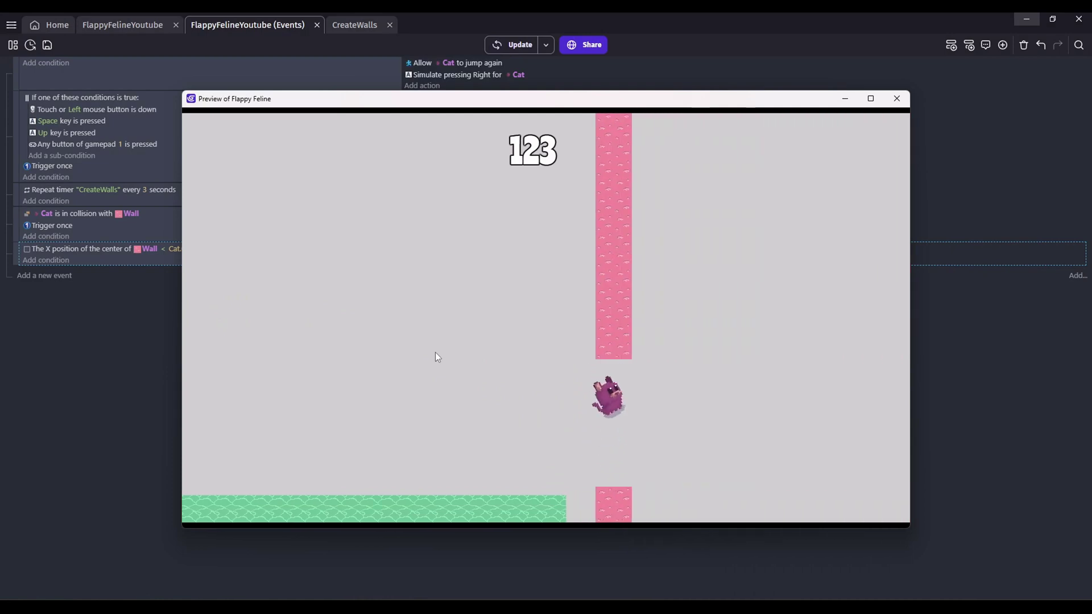
pyautogui.click(435, 353)
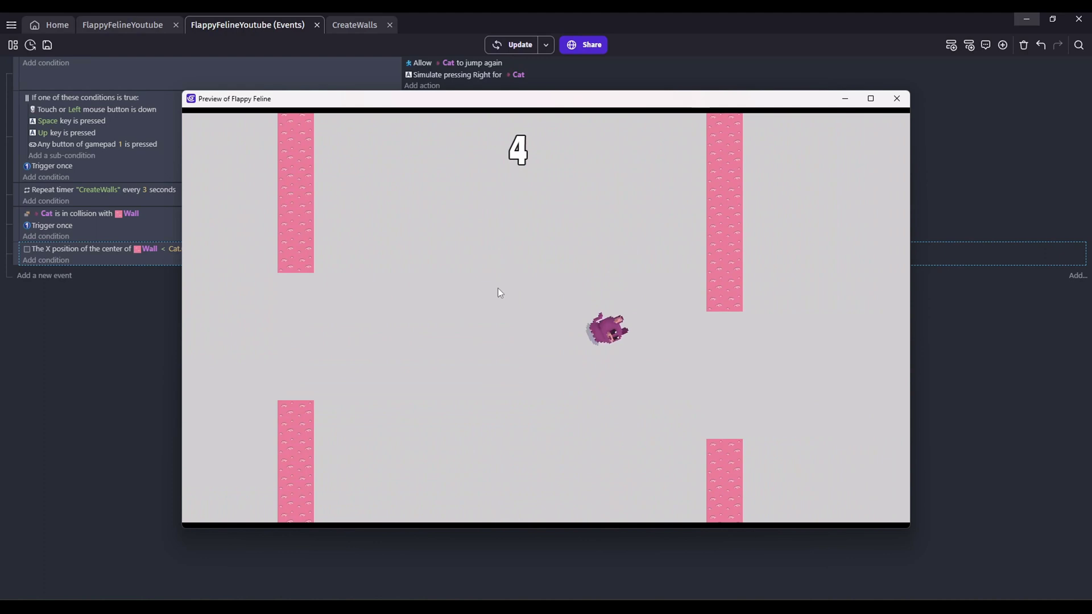
# Keep flying the Cat through further wall gaps to check how the score increases per wall pair, and close the preview.
pyautogui.click(488, 305)
pyautogui.click(457, 298)
pyautogui.click(435, 299)
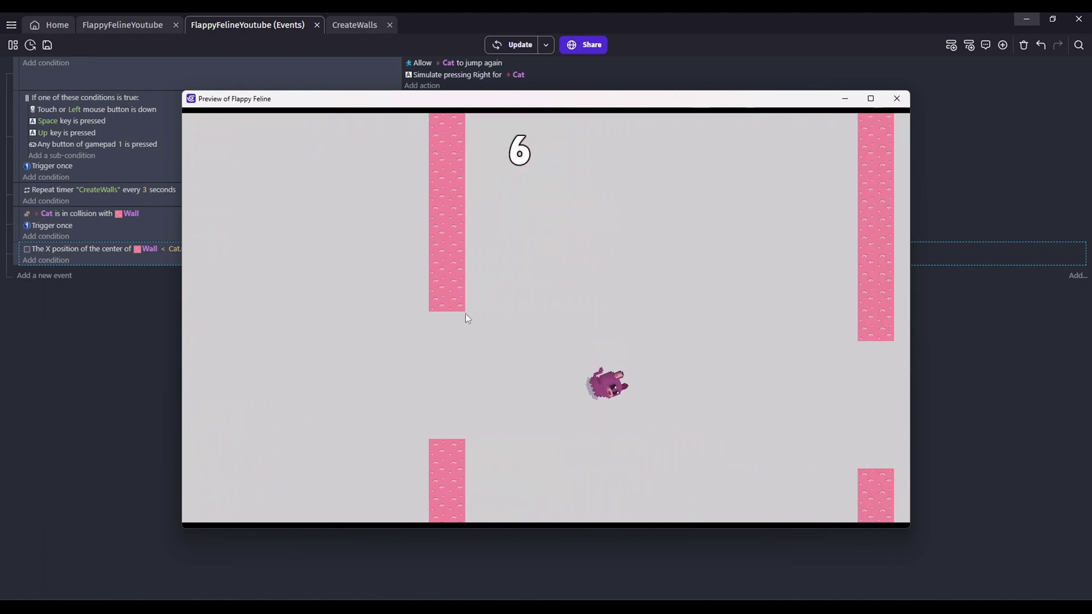
pyautogui.click(495, 331)
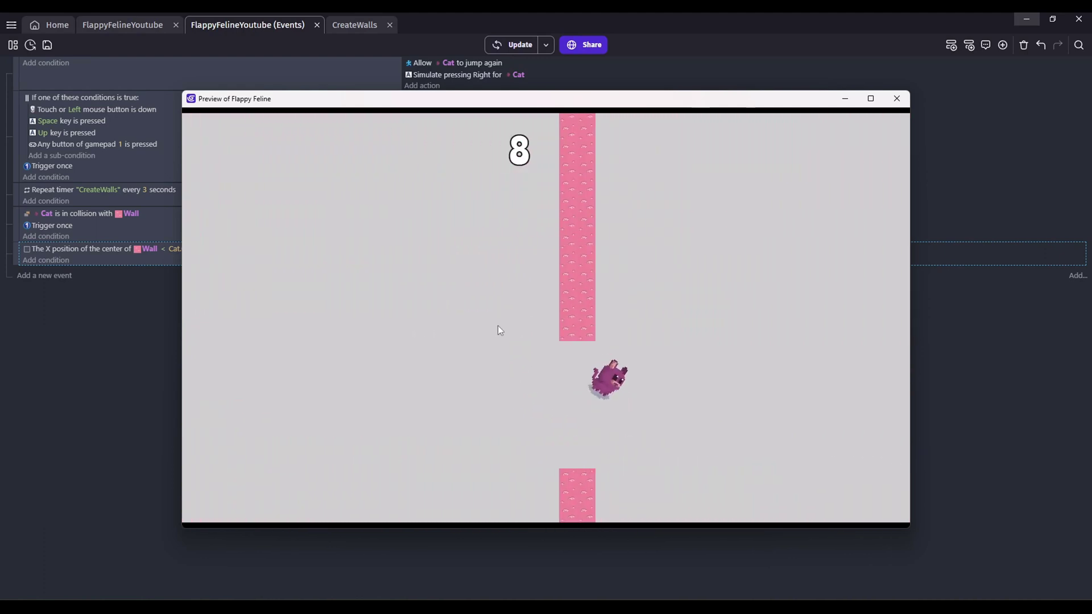
pyautogui.click(488, 283)
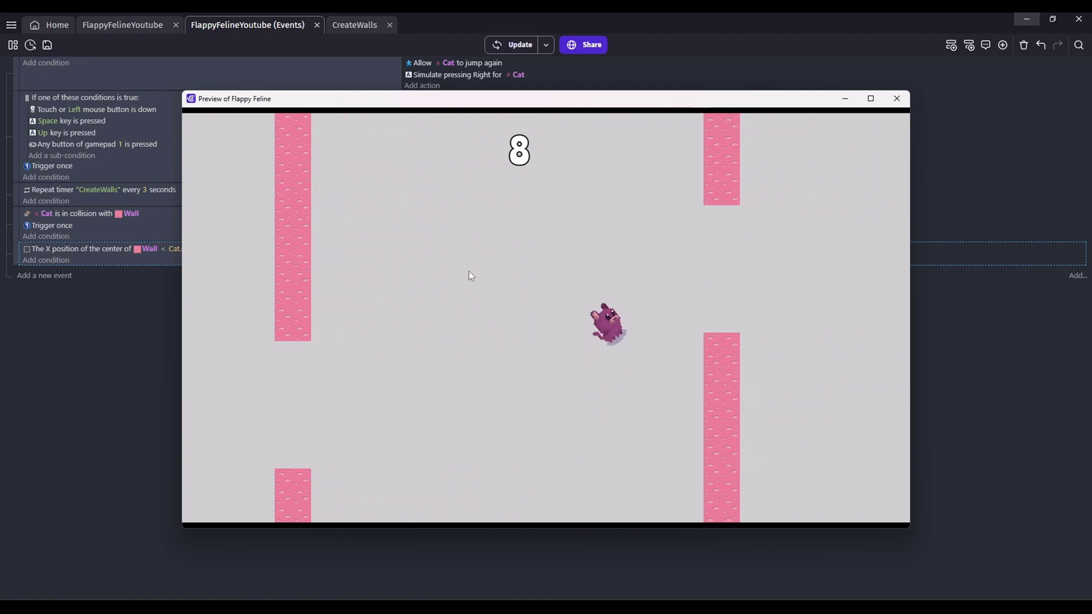
pyautogui.click(470, 273)
pyautogui.click(548, 132)
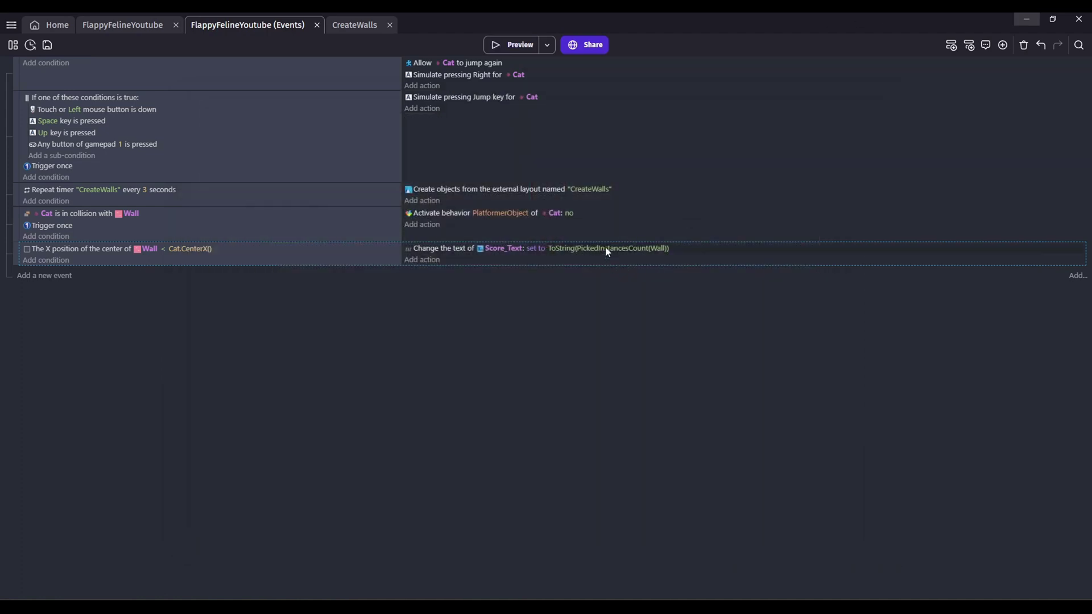
# Halve the score expression in the Score_Text action, making it ToString(PickedInstancesCount(Wall)/2).
pyautogui.click(605, 247)
pyautogui.click(584, 286)
pyautogui.write('/2')
pyautogui.click(488, 353)
pyautogui.click(109, 265)
# Set the initial text of the Score_Text object to 0 and apply the change.
pyautogui.click(353, 29)
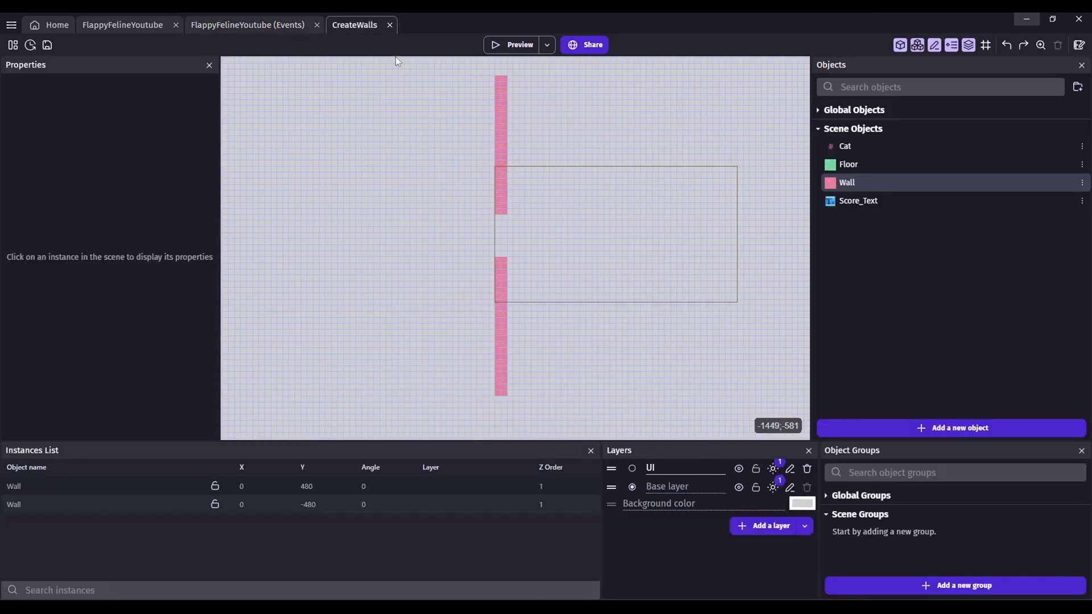
pyautogui.doubleClick(861, 200)
pyautogui.click(275, 212)
pyautogui.press('BackSpace')
pyautogui.press('BackSpace')
pyautogui.press('BackSpace')
pyautogui.write('0')
pyautogui.click(887, 560)
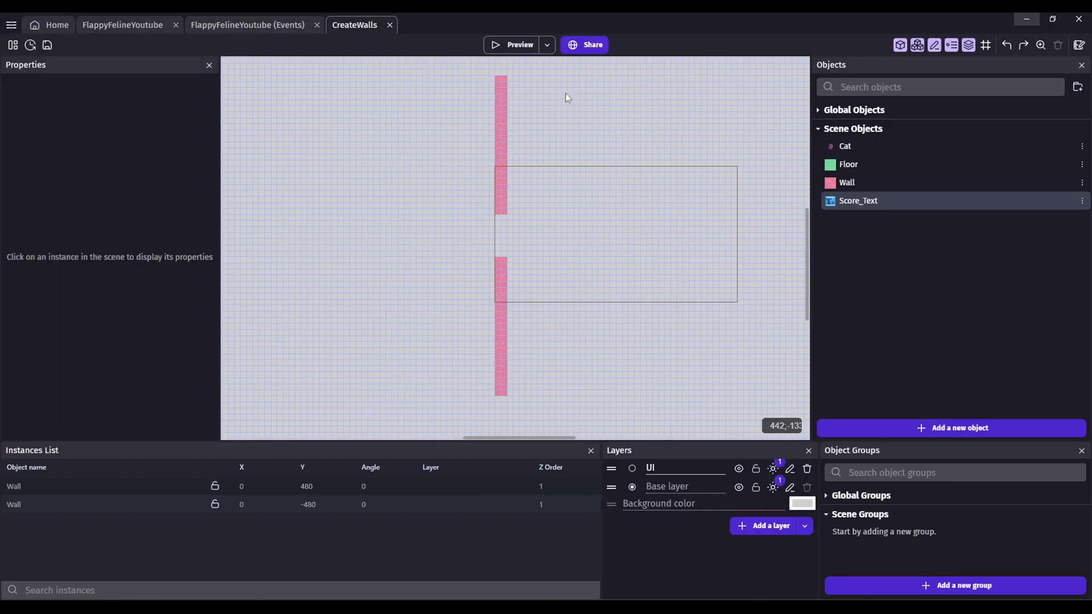
# Preview the game from the scene's events and fly the Cat through several gaps to test the halved score.
pyautogui.click(254, 23)
pyautogui.click(517, 44)
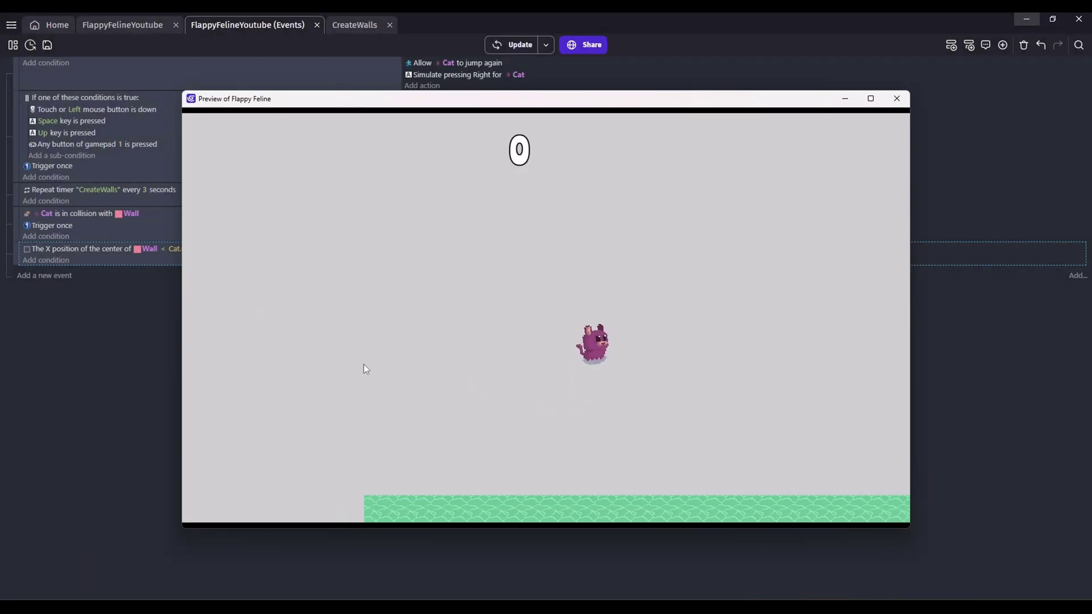
pyautogui.click(361, 365)
pyautogui.click(398, 387)
pyautogui.click(400, 387)
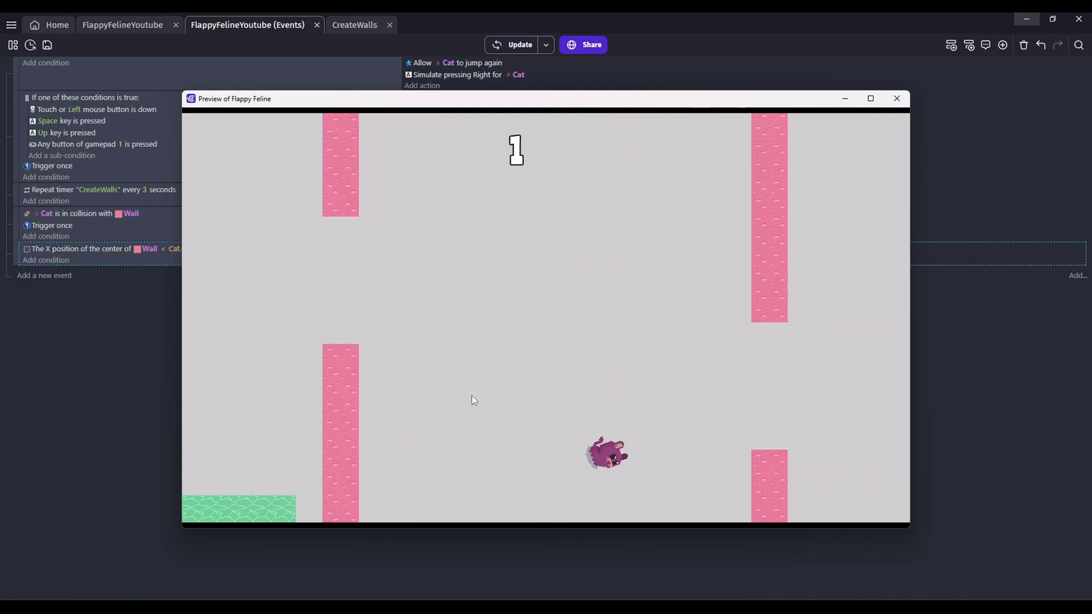
pyautogui.click(472, 394)
pyautogui.click(472, 393)
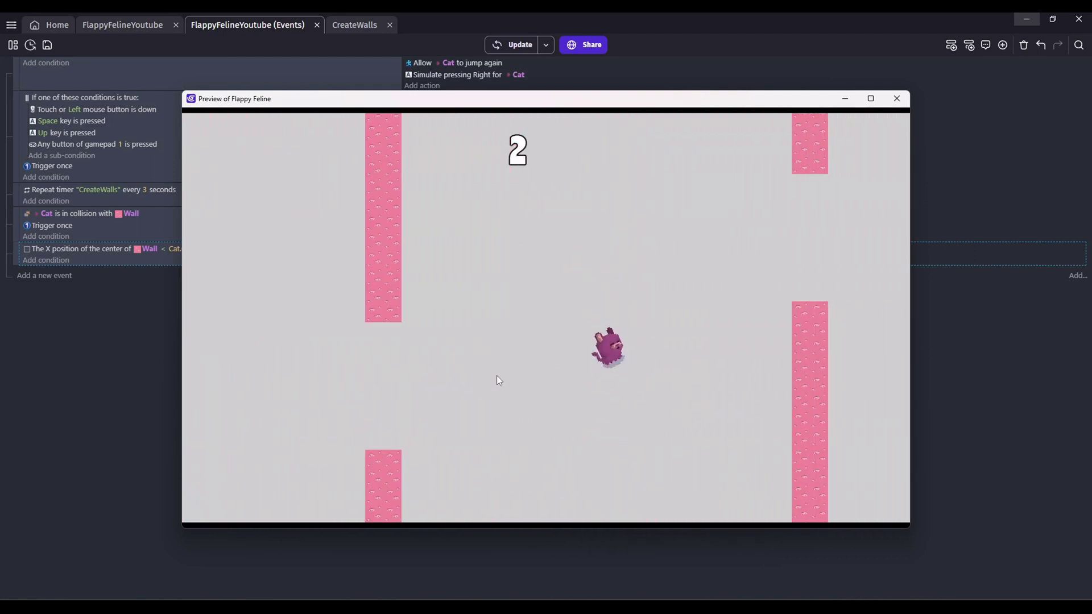
pyautogui.click(503, 381)
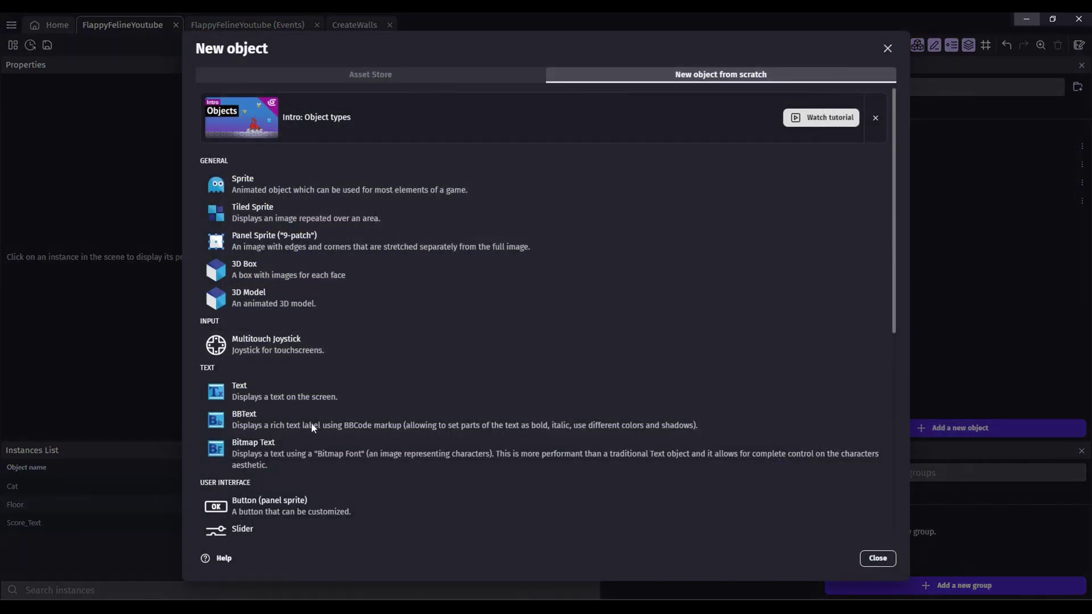
# Add a purple panel sprite button with shadow as a new scene object and rename it PlayAgain_Button.
pyautogui.scroll(-3, 307, 409)
pyautogui.click(284, 333)
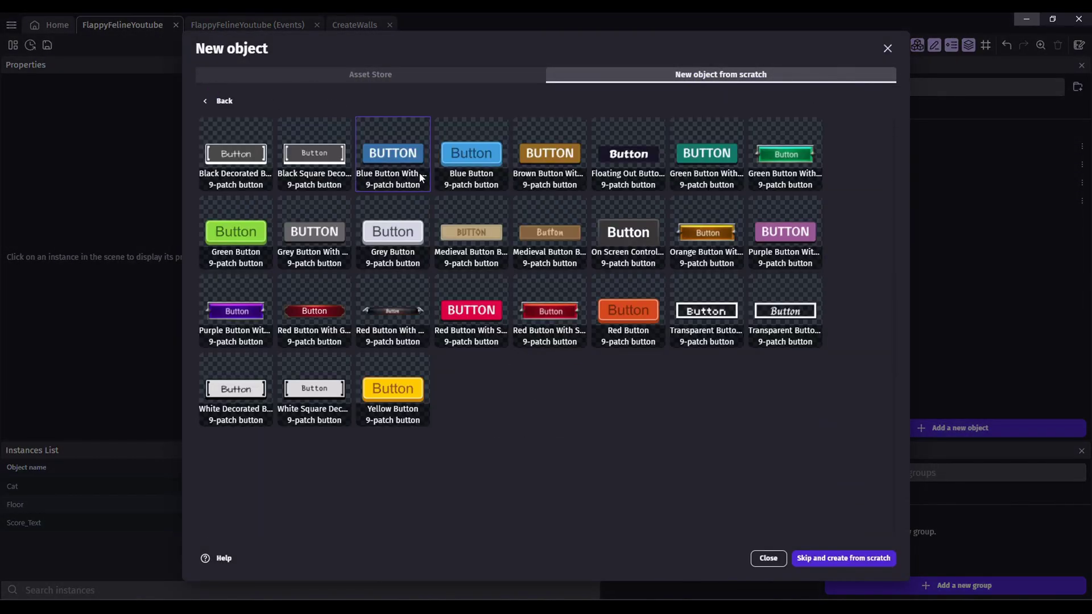
pyautogui.click(420, 178)
pyautogui.doubleClick(853, 221)
pyautogui.doubleClick(286, 112)
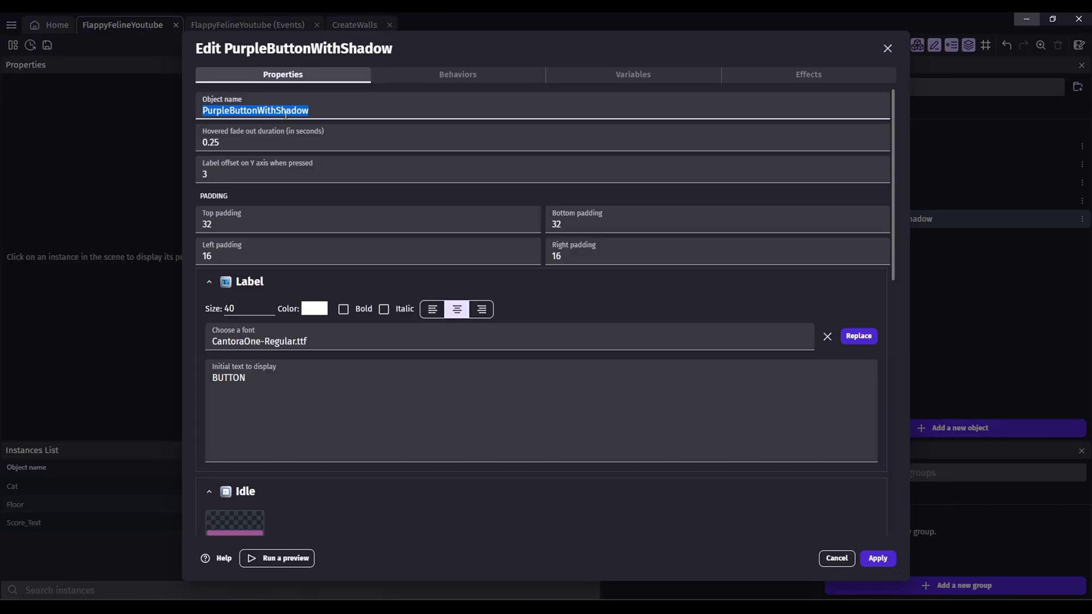
pyautogui.write('PlayAgain_Button')
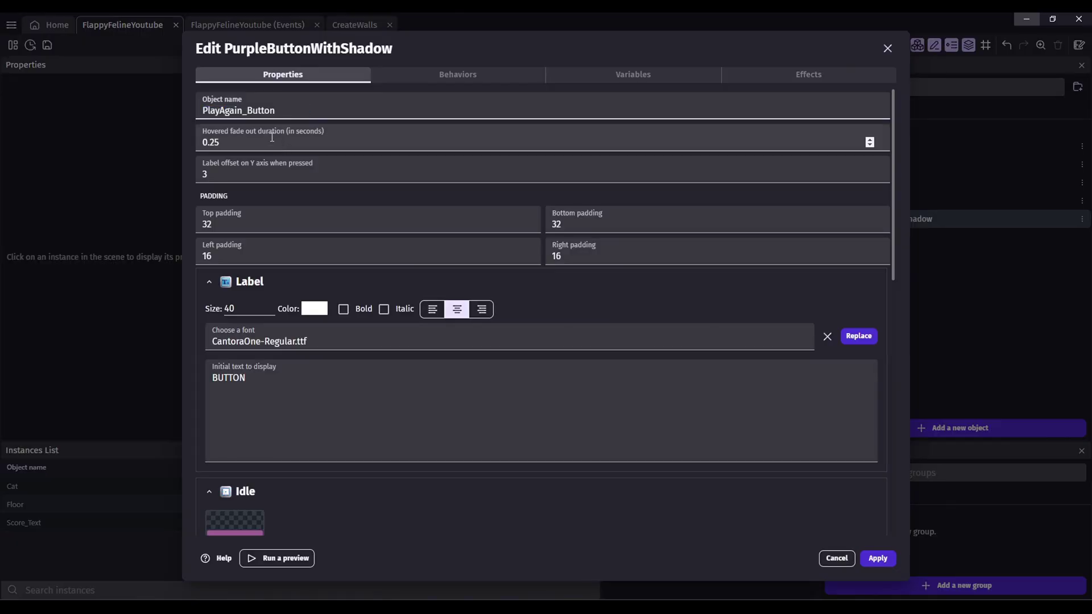
# Set PlayAgain_Button's label font to Ranchers-Regular.ttf and its initial text to Play Again, and apply the changes.
pyautogui.doubleClick(271, 345)
pyautogui.doubleClick(256, 332)
pyautogui.press('BackSpace')
pyautogui.hotkey('ctrl', 'a')
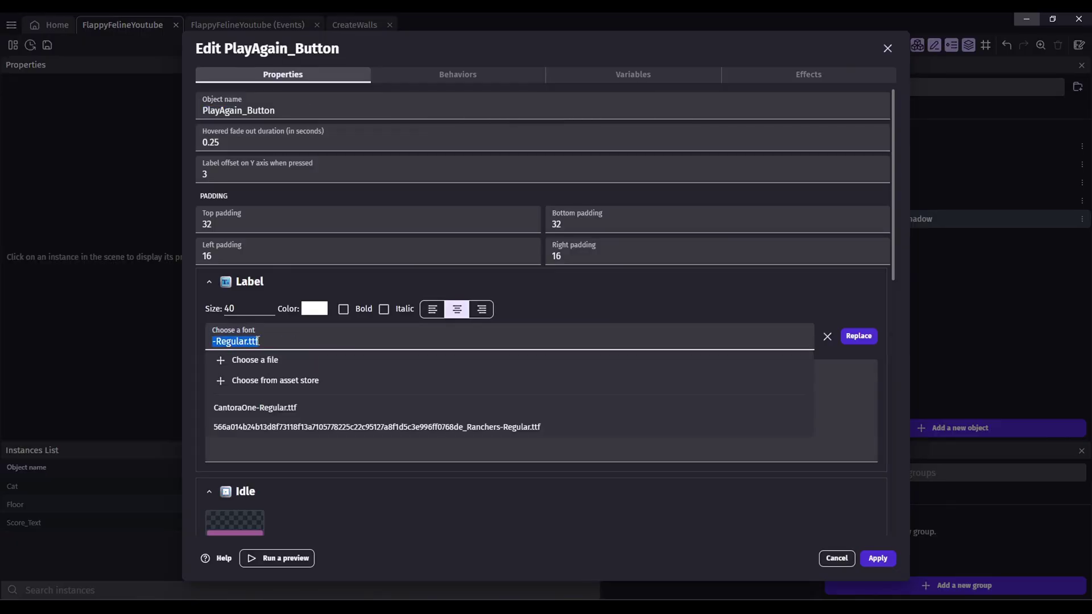
pyautogui.click(504, 427)
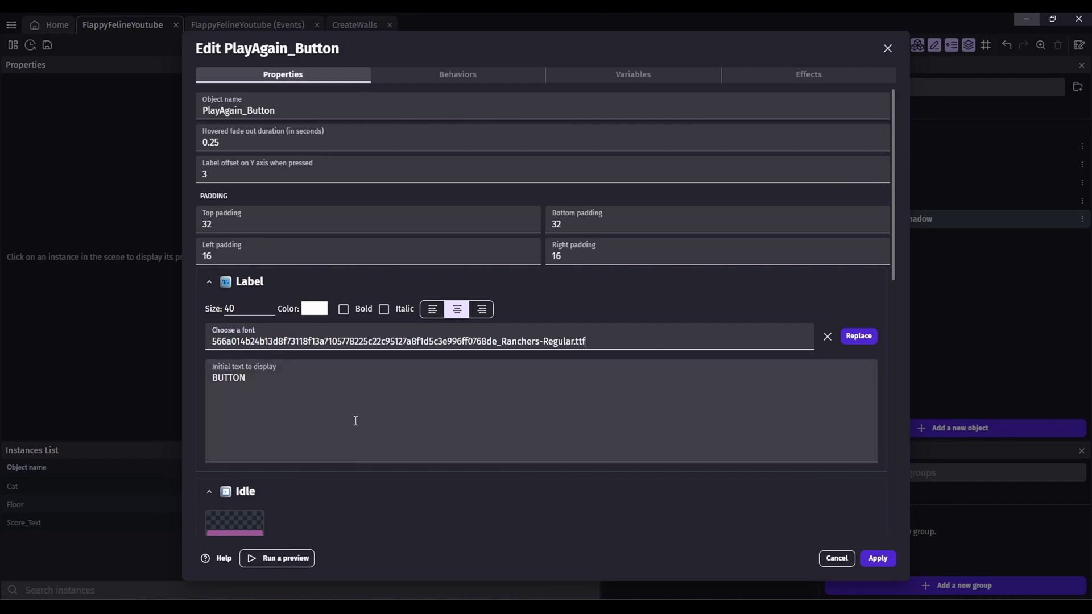
pyautogui.doubleClick(354, 421)
pyautogui.click(877, 558)
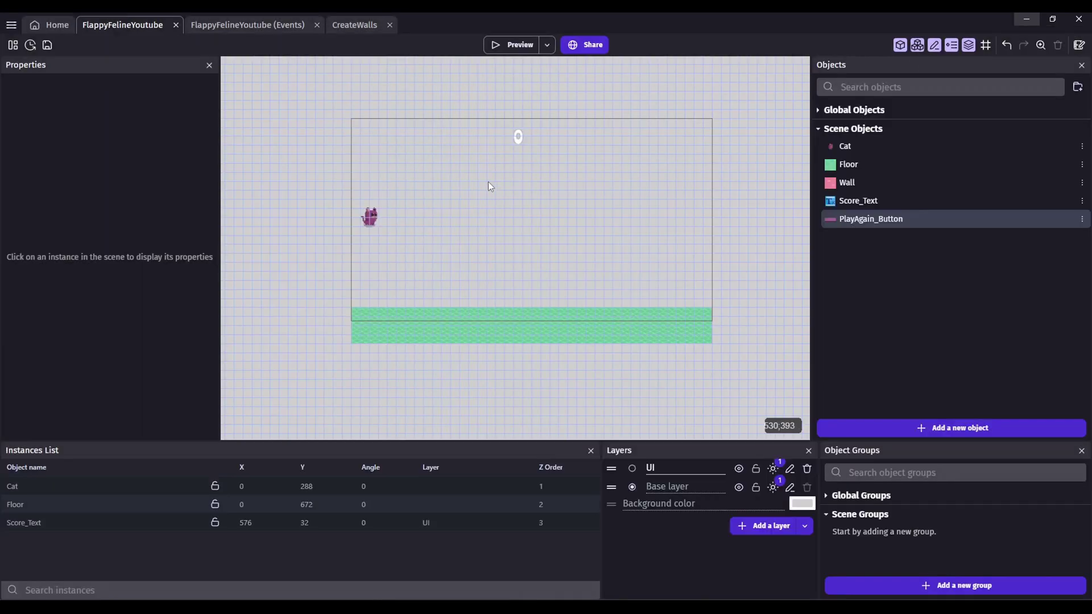
# Place a PlayAgain_Button instance in the scene at X 448, Y 288, sized 288 × 128.
pyautogui.moveTo(813, 229); pyautogui.dragTo(478, 212)
pyautogui.click(492, 294)
pyautogui.moveTo(528, 223)
pyautogui.mouseDown()
pyautogui.moveTo(519, 219)
pyautogui.moveTo(530, 221)
pyautogui.mouseUp()
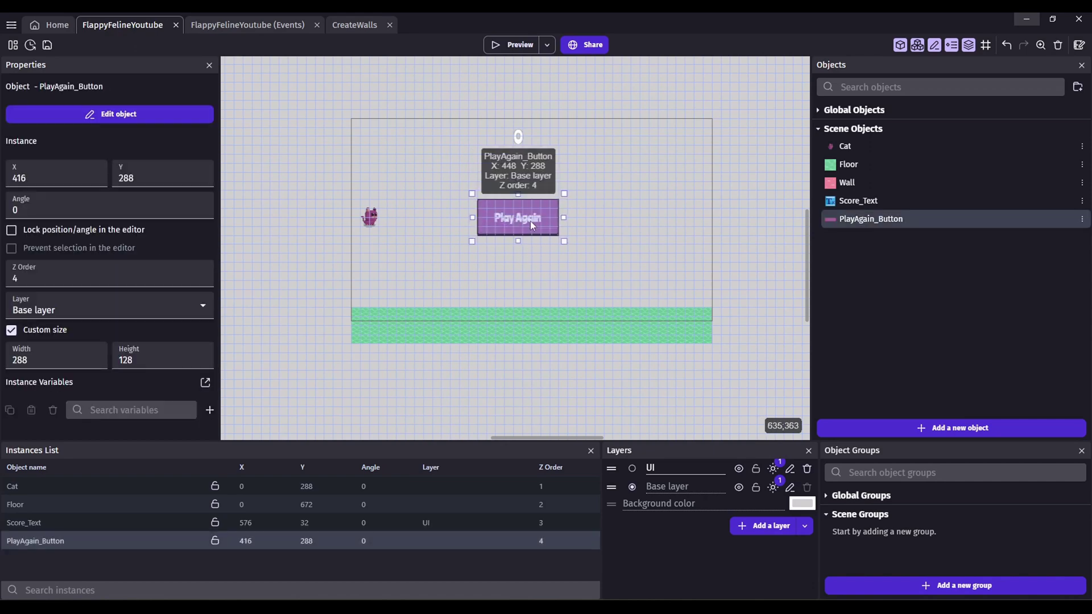
# Set the default width and height of PlayAgain_Button's Idle image to the placed instance's 288 × 128 pixels and apply.
pyautogui.doubleClick(864, 222)
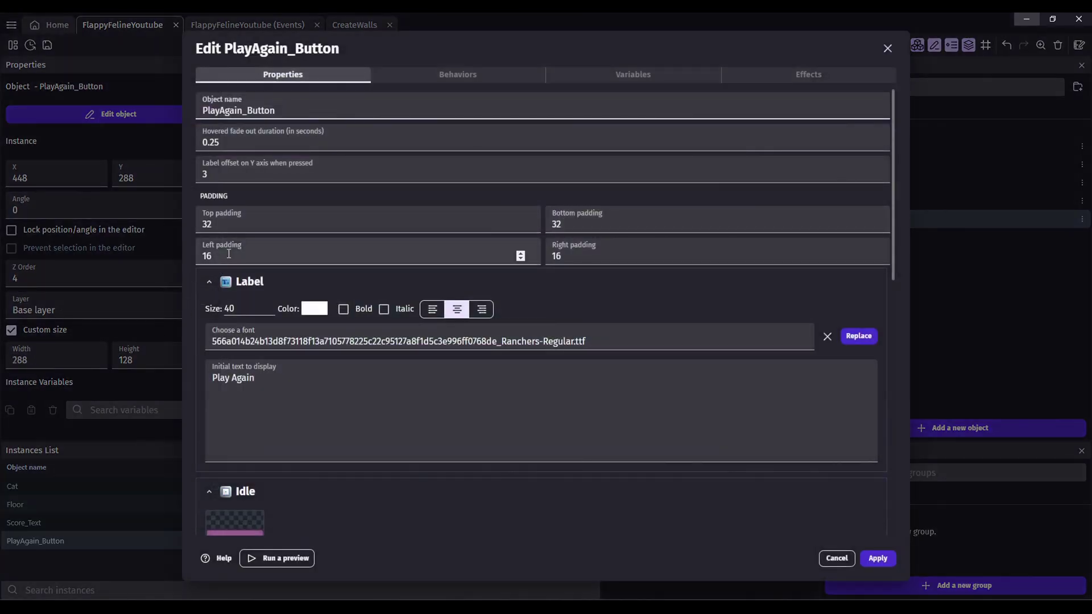
pyautogui.scroll(-2, 263, 391)
pyautogui.scroll(2, 239, 227)
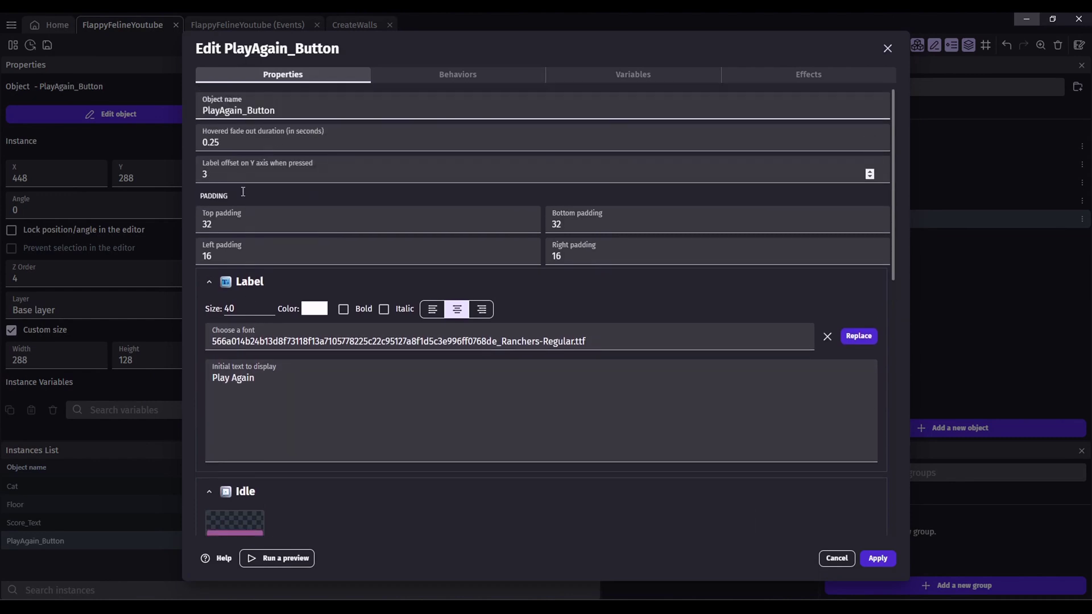
pyautogui.scroll(-2, 239, 223)
pyautogui.doubleClick(235, 391)
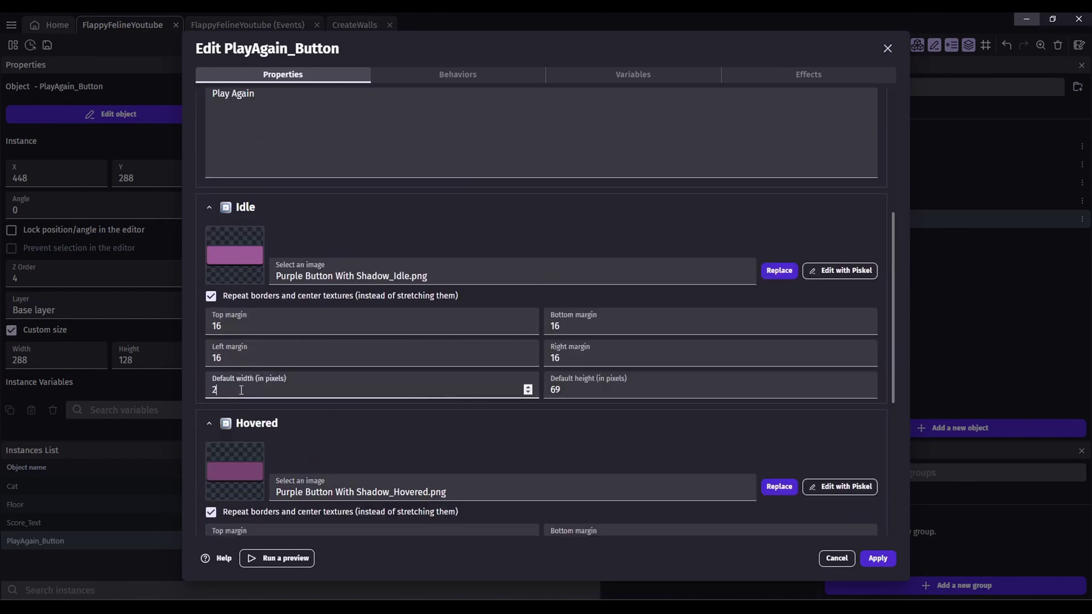
pyautogui.click(561, 394)
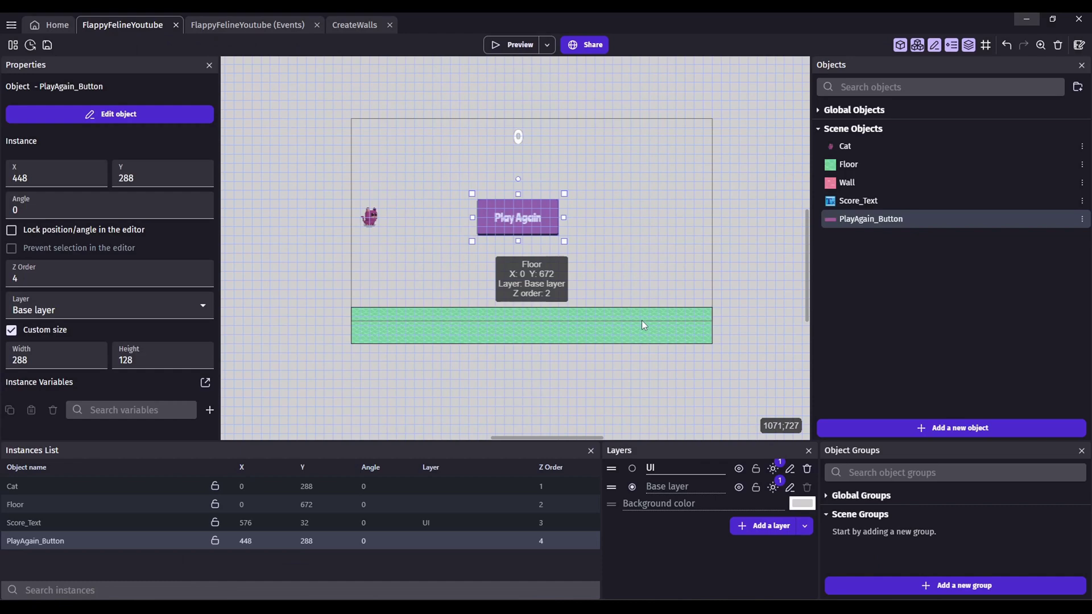
# Place two more PlayAgain_Button instances below and above the first to try out the default size.
pyautogui.click(688, 208)
pyautogui.moveTo(871, 219); pyautogui.dragTo(477, 237)
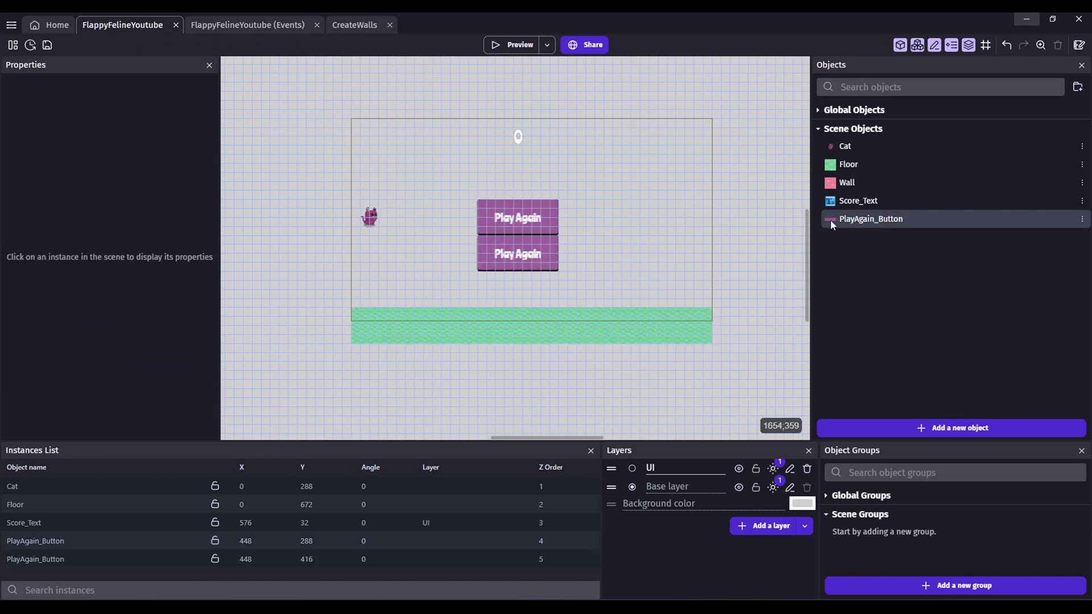
pyautogui.moveTo(837, 220); pyautogui.dragTo(478, 155)
# Delete all the PlayAgain_Button instances from the scene.
pyautogui.click(509, 181)
pyautogui.press('Delete')
pyautogui.click(509, 226)
pyautogui.press('Delete')
pyautogui.click(508, 245)
pyautogui.press('Delete')
# Add an action to the Cat and Wall collision event that creates PlayAgain_Button at CameraCenterX("UI") - 100; CameraCenterY("UI") - 50.
pyautogui.click(278, 28)
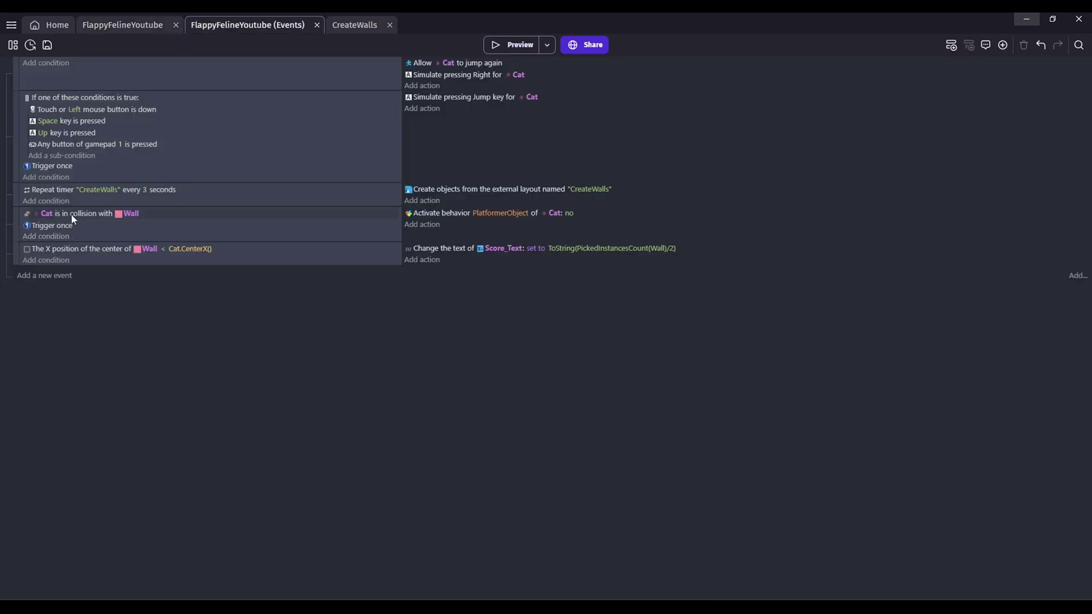
pyautogui.click(423, 225)
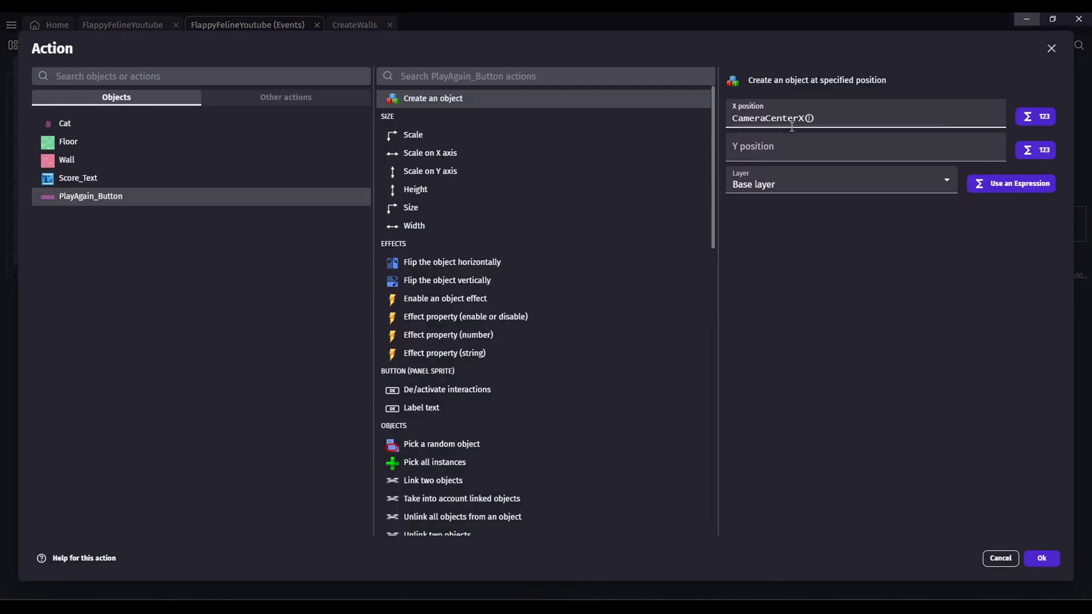
pyautogui.write('"UI")')
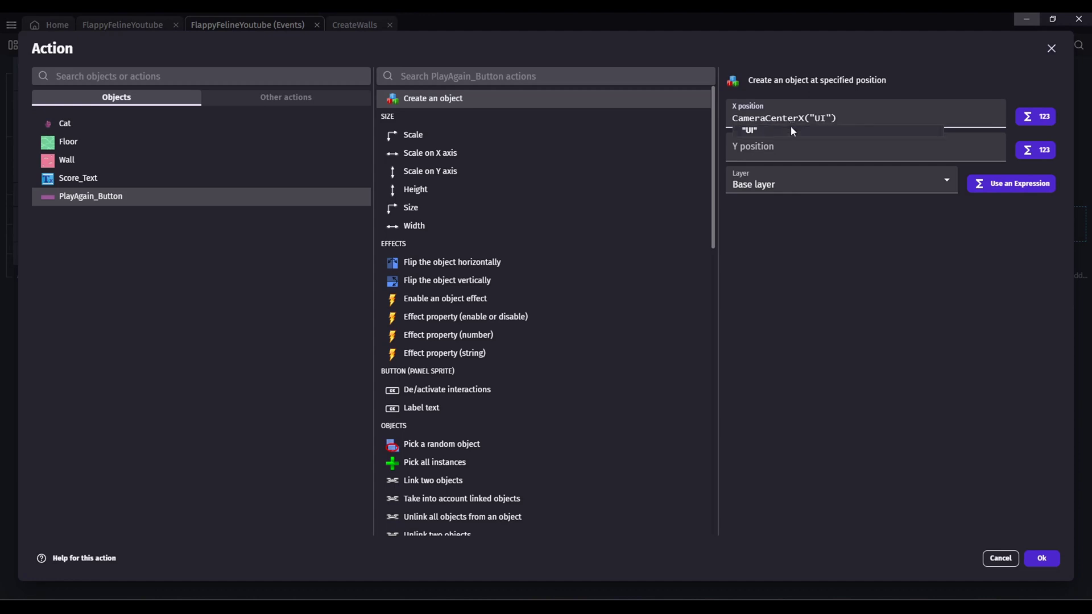
pyautogui.write(' - ')
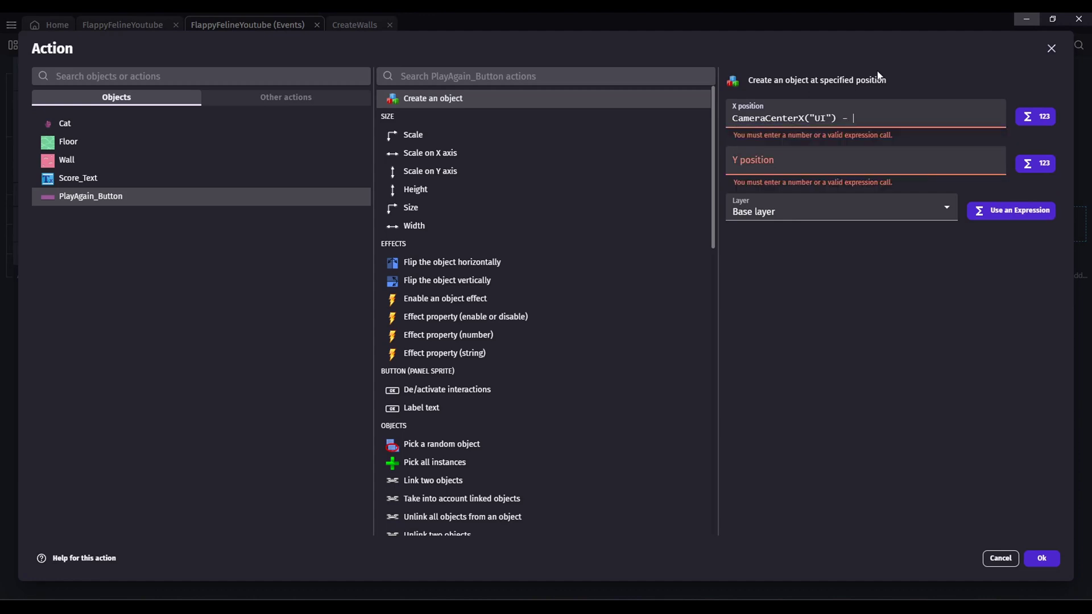
pyautogui.write('100')
pyautogui.press('Tab')
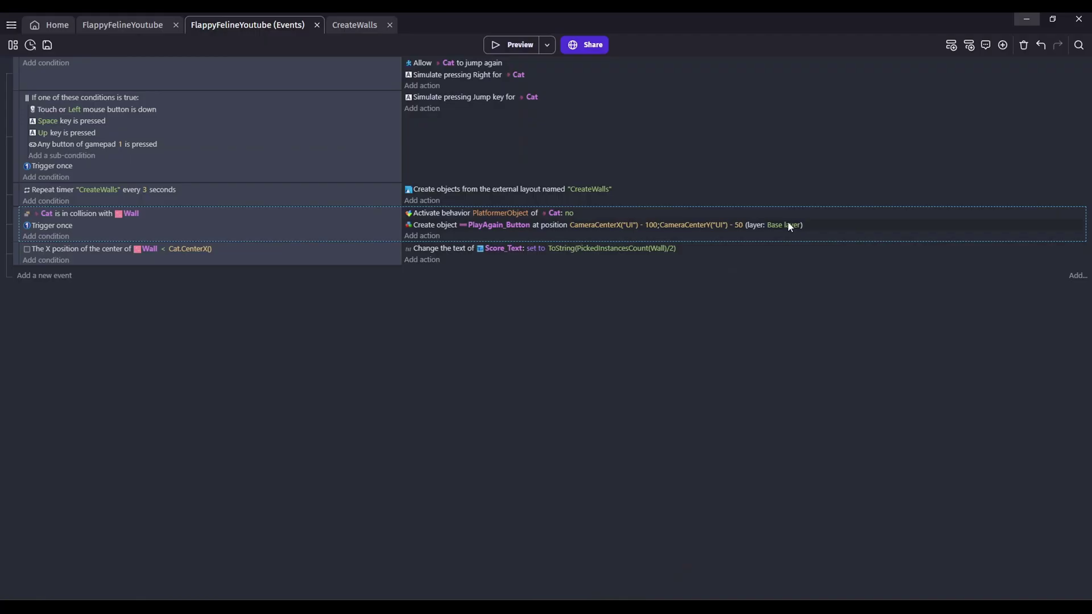
# Set the layer of the PlayAgain_Button creation action to UI, and preview the game to check the button after a collision.
pyautogui.click(787, 224)
pyautogui.click(807, 250)
pyautogui.press('F5')
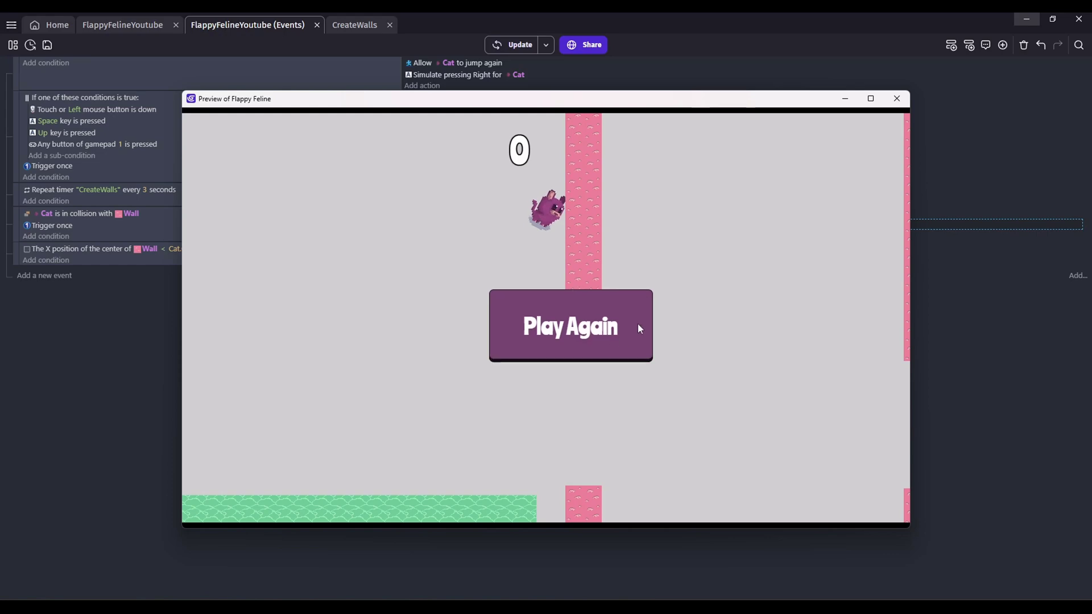
pyautogui.click(897, 99)
# Add a new event with the condition that PlayAgain_Button is clicked.
pyautogui.click(51, 275)
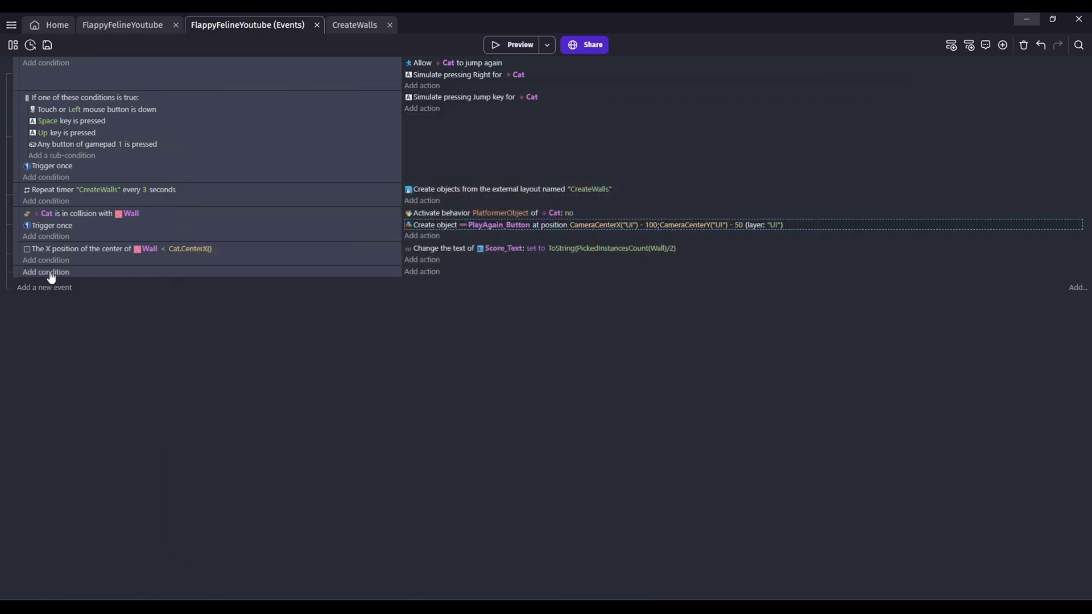
pyautogui.click(55, 273)
pyautogui.click(108, 197)
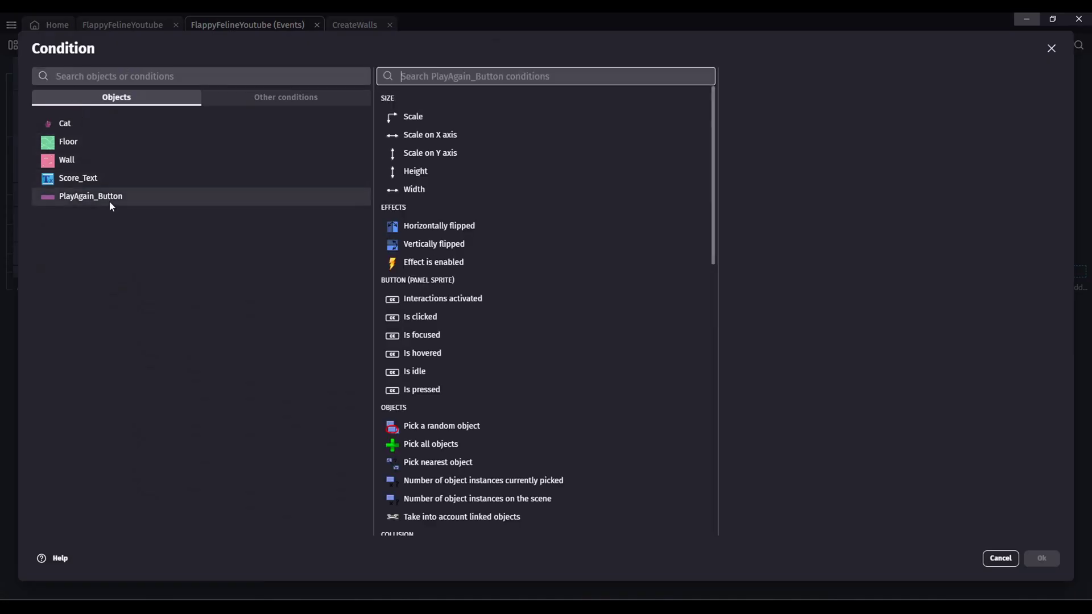
pyautogui.click(483, 317)
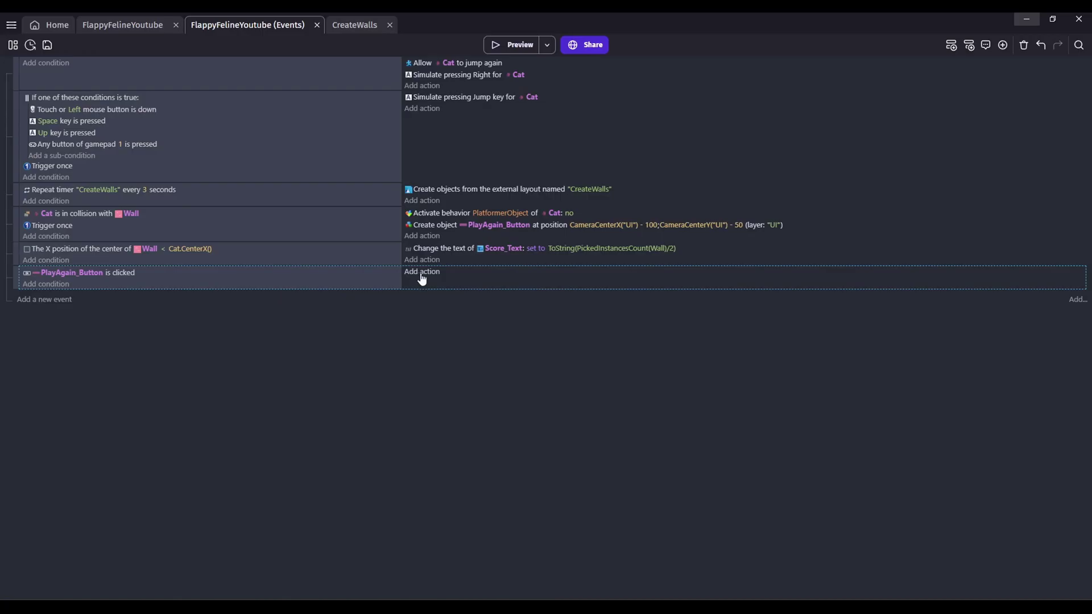
# Add an action to the button event that changes the scene to FlappyFelineYoutube.
pyautogui.click(422, 280)
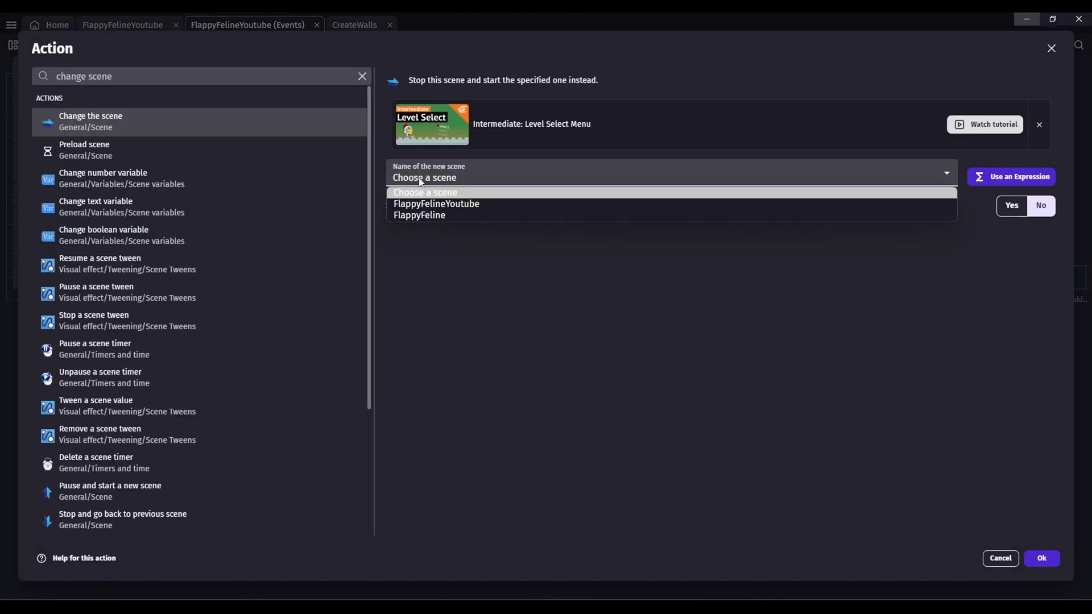
pyautogui.click(452, 205)
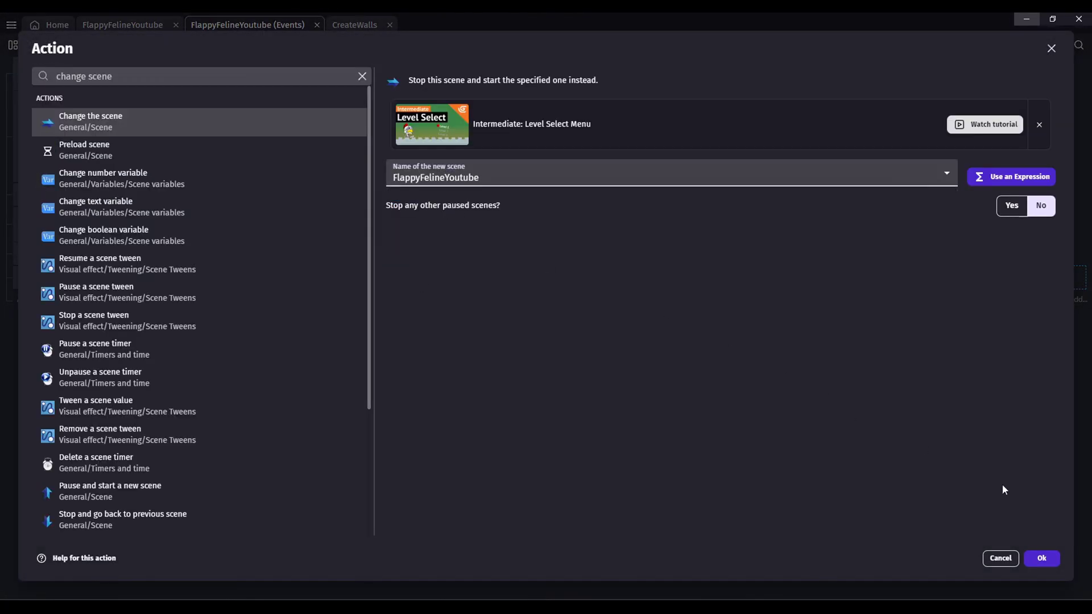
pyautogui.click(1041, 557)
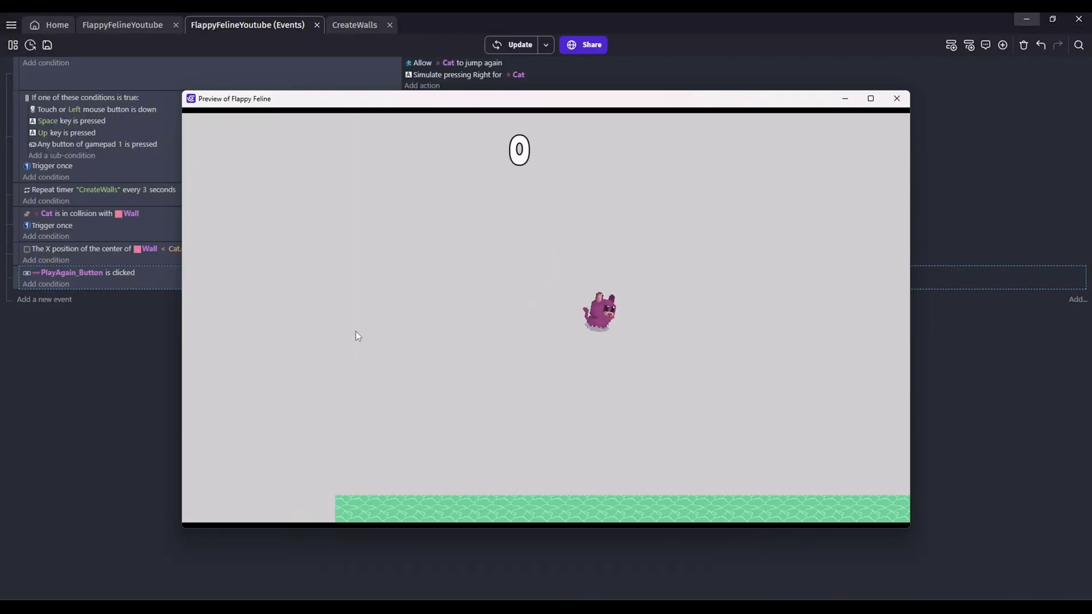
# Play the preview until the cat hits a wall, restart it with Play Again to test the scene change, and close it.
pyautogui.click(356, 331)
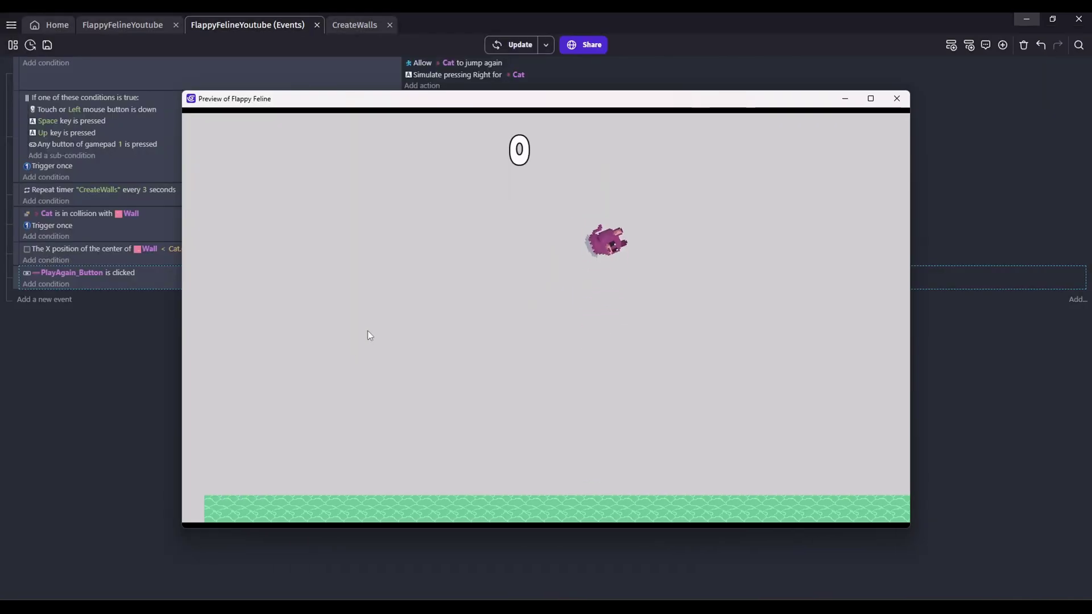
pyautogui.click(369, 335)
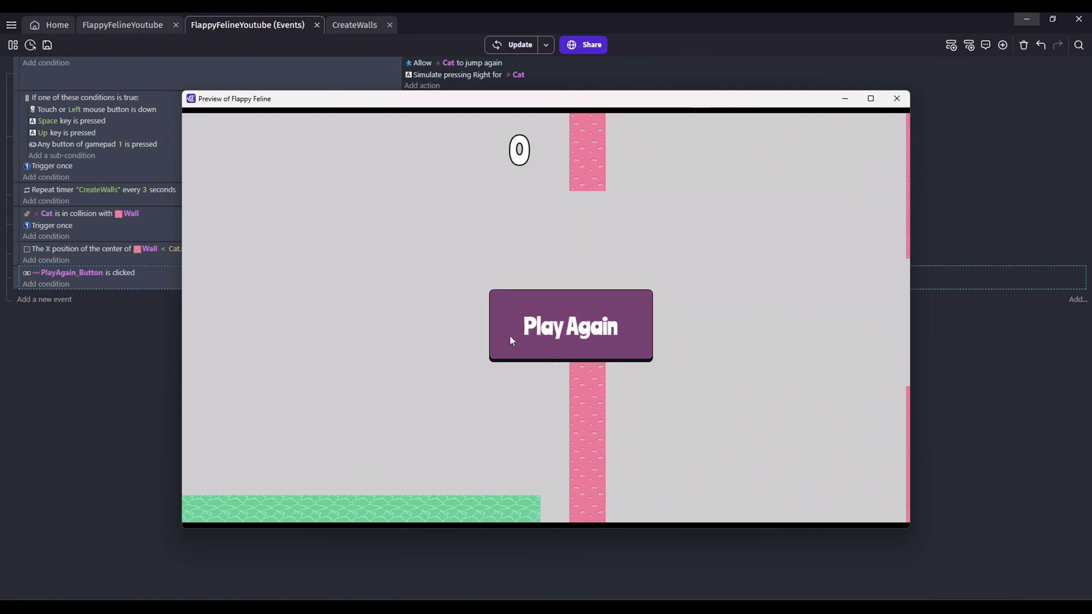
pyautogui.click(510, 336)
pyautogui.click(424, 356)
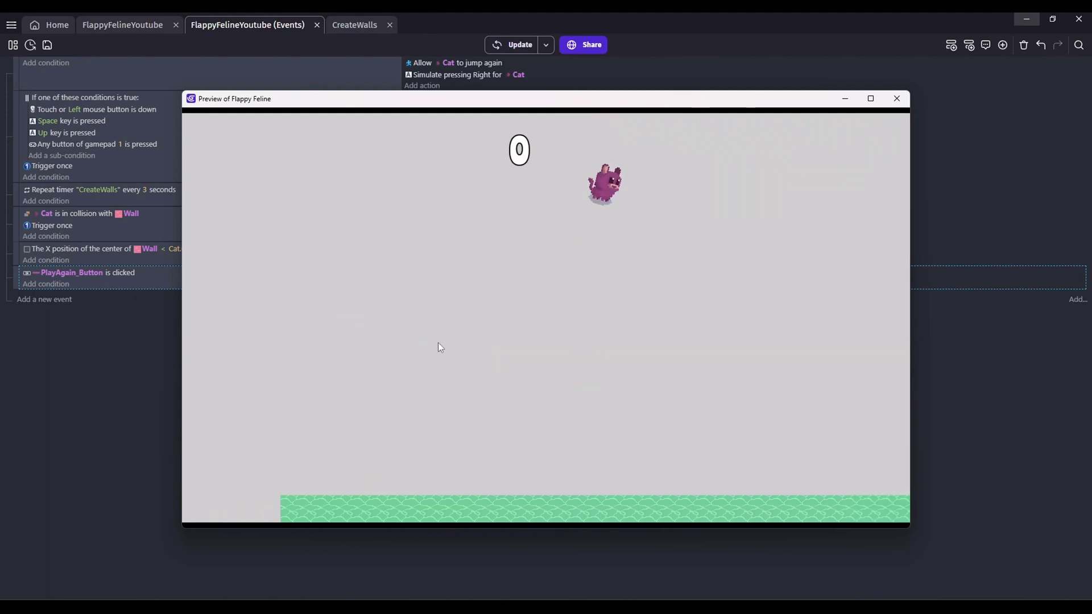
pyautogui.click(458, 336)
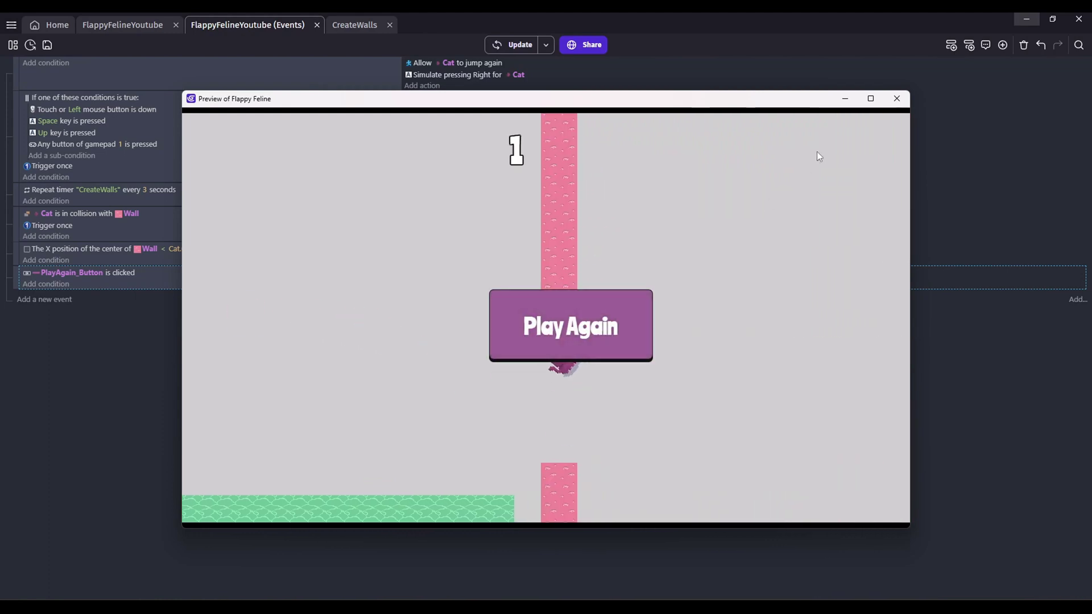
pyautogui.click(897, 98)
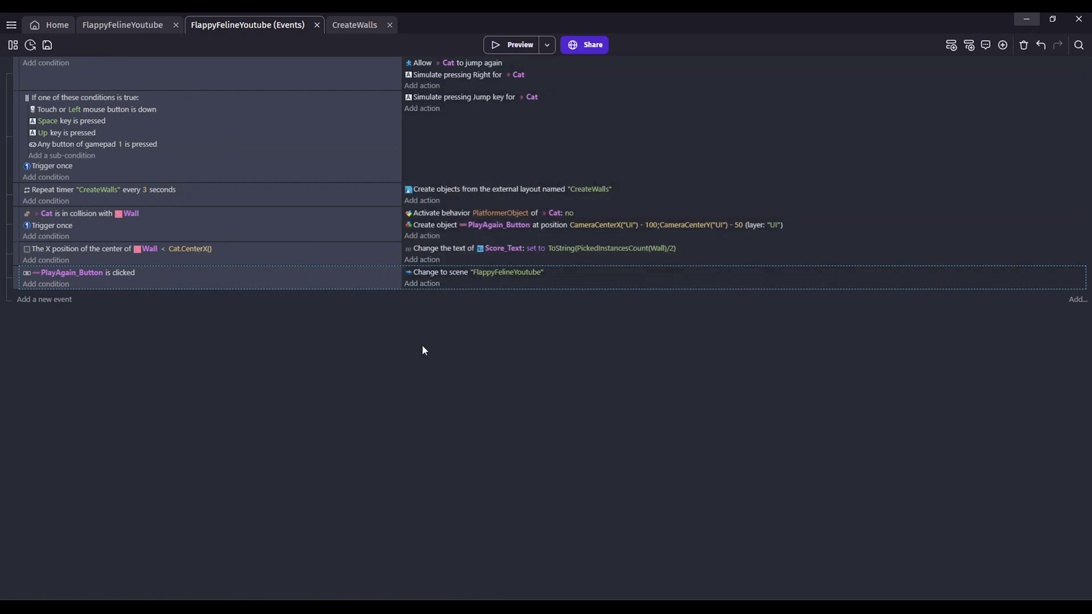
# Add the Empty Cloud Background tiled sprite from the asset store and stretch an instance to 1280 by 800 at 0;0 in the scene.
pyautogui.click(128, 25)
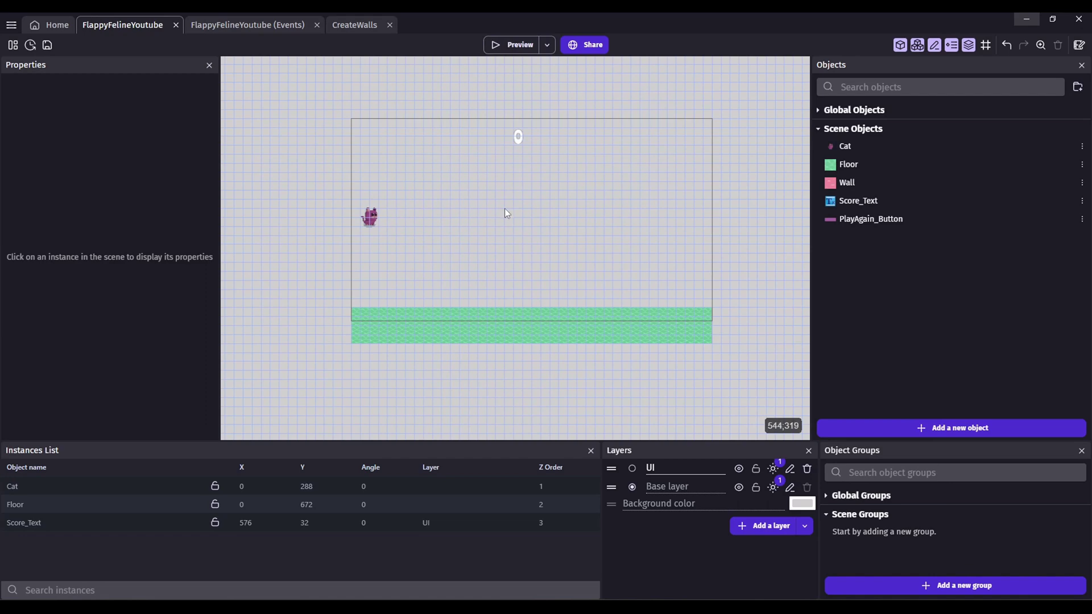
pyautogui.click(913, 428)
pyautogui.click(216, 78)
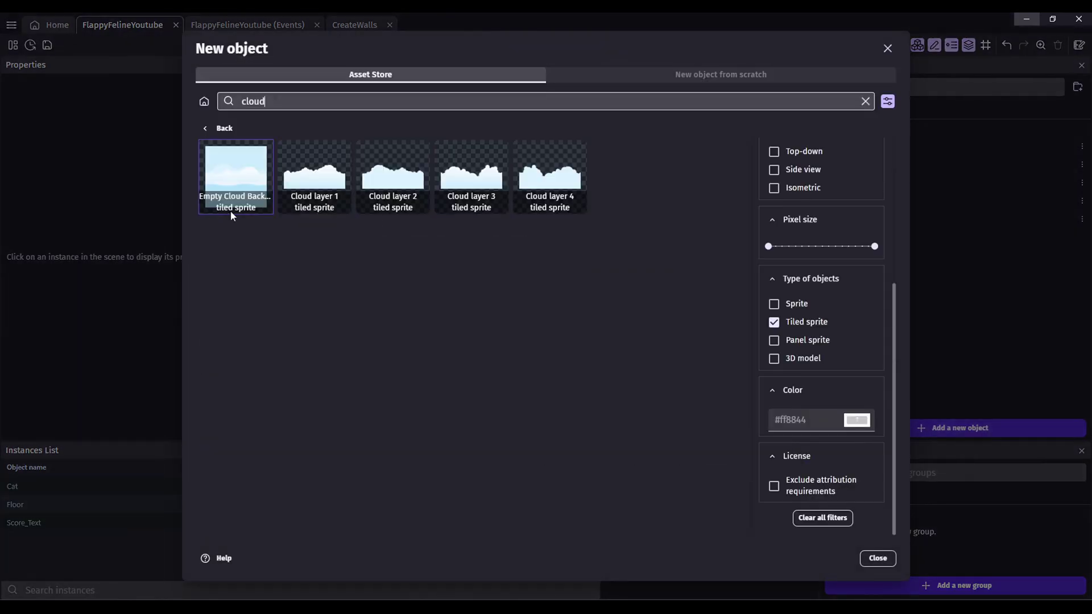
pyautogui.click(230, 211)
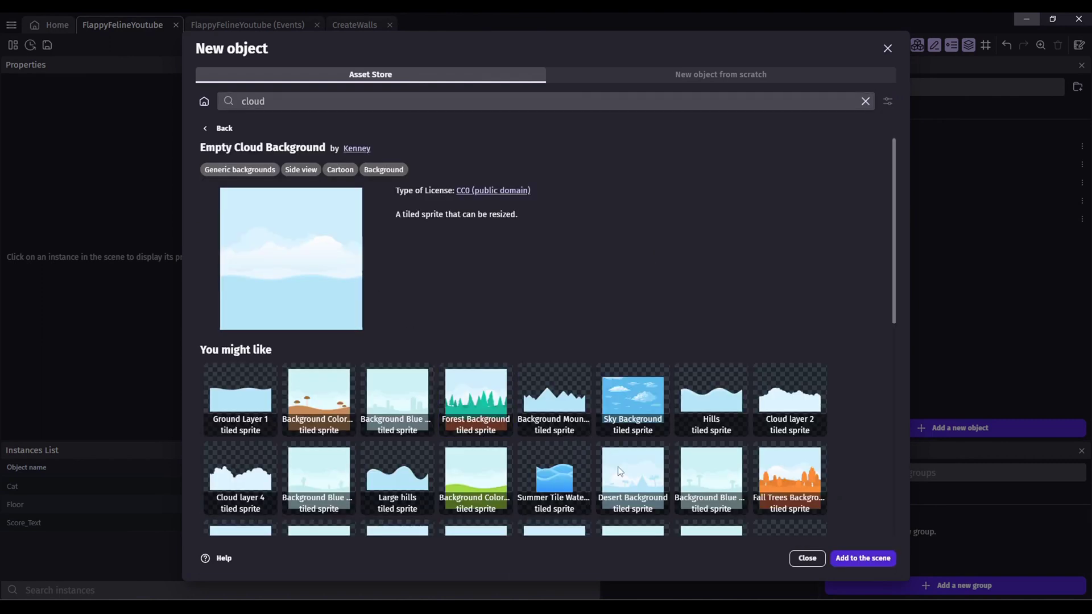
pyautogui.click(858, 559)
pyautogui.click(370, 136)
pyautogui.moveTo(392, 159); pyautogui.dragTo(718, 349)
# Add a layer named Background beneath the base layer and assign the EmptyCloudBackground instance to it.
pyautogui.click(772, 528)
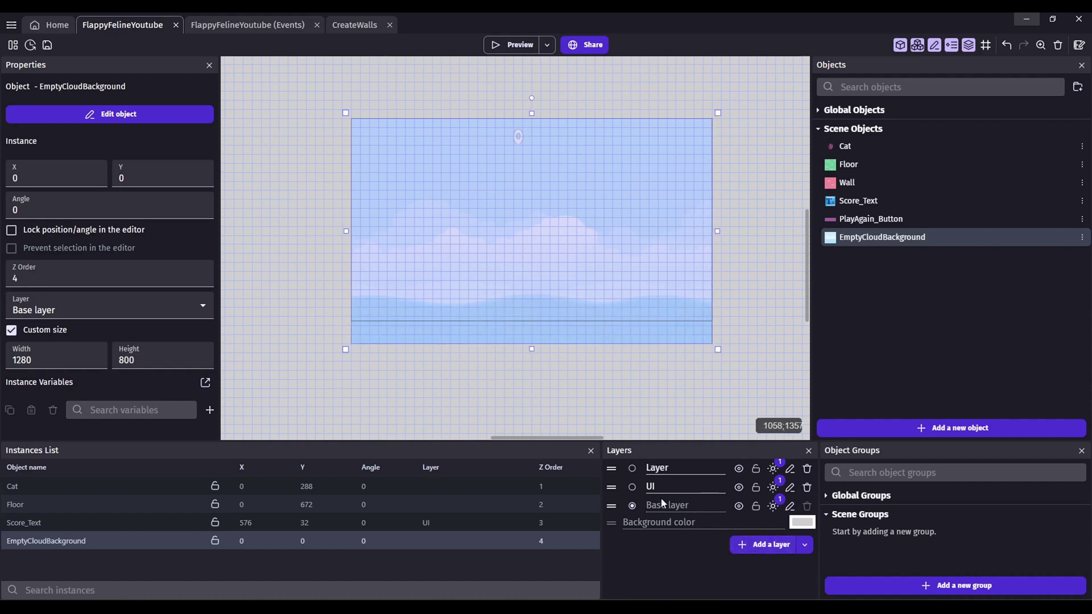
pyautogui.doubleClick(670, 469)
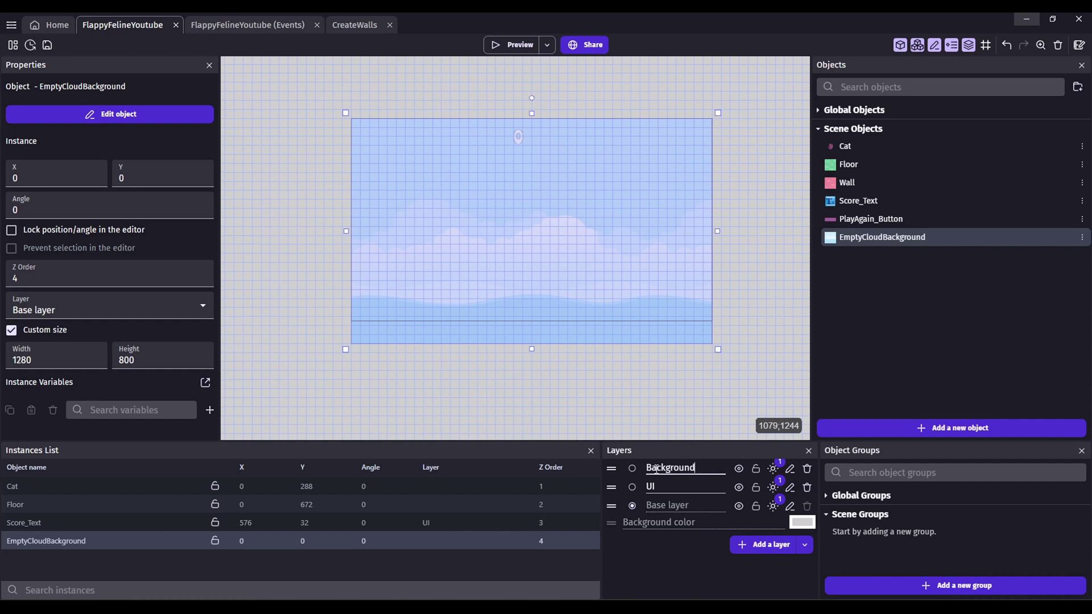
pyautogui.moveTo(608, 474); pyautogui.dragTo(616, 522)
pyautogui.click(34, 310)
pyautogui.click(34, 326)
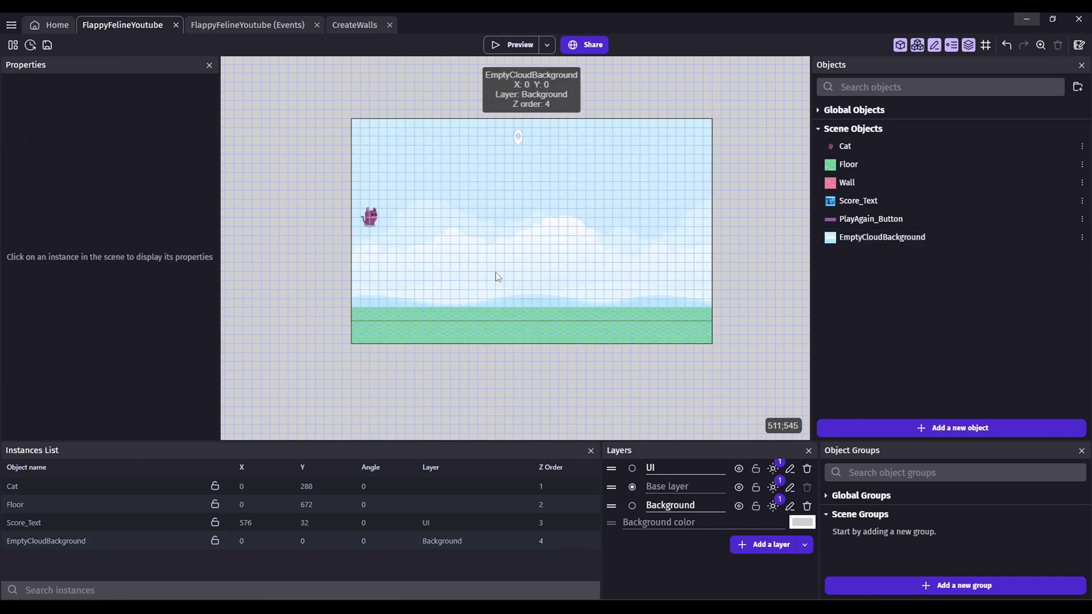
# Shift the cloud background's vertical extent upward so it starts at Y -160 with a height of 864.
pyautogui.click(496, 267)
pyautogui.moveTo(497, 268)
pyautogui.mouseDown()
pyautogui.moveTo(500, 207)
pyautogui.moveTo(500, 268)
pyautogui.mouseUp()
pyautogui.moveTo(531, 351); pyautogui.dragTo(531, 322)
pyautogui.moveTo(531, 113); pyautogui.dragTo(532, 68)
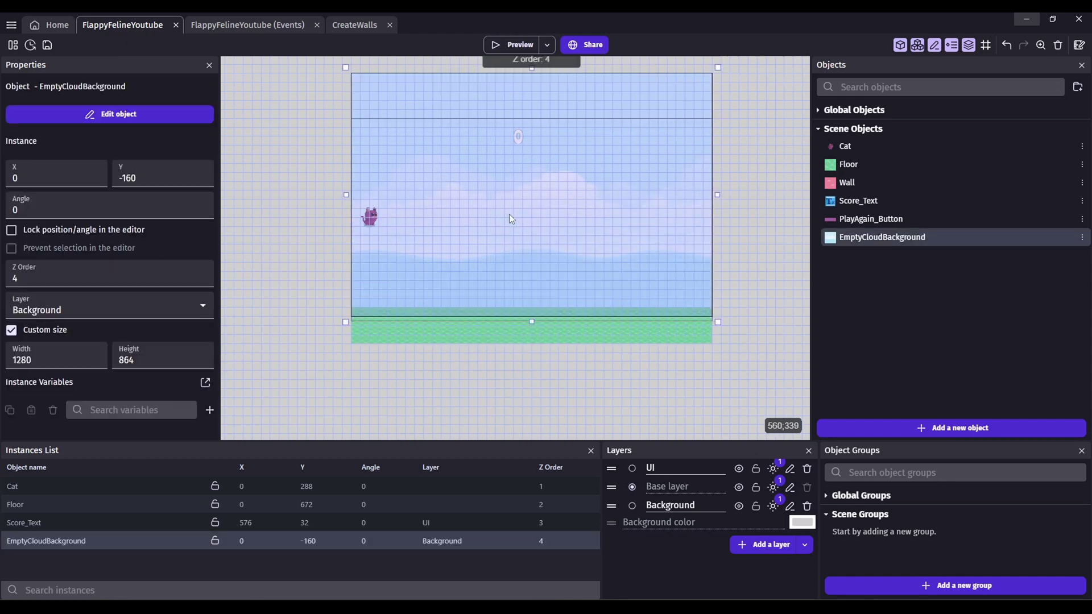
# Preview the game with the cloud background, flying the cat past a few walls, and close the preview.
pyautogui.click(512, 45)
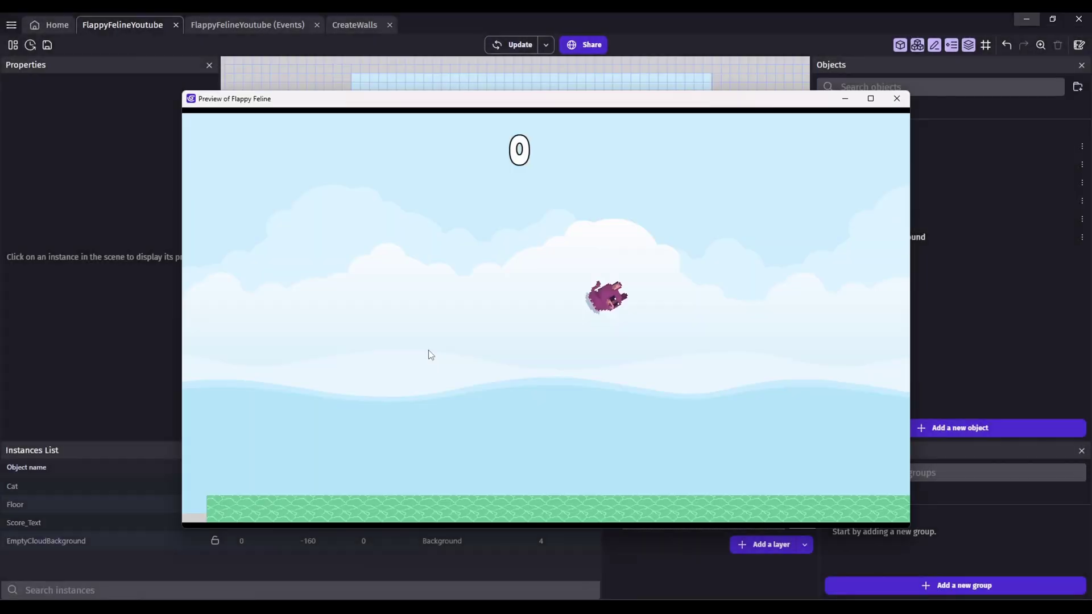
pyautogui.click(429, 350)
pyautogui.click(431, 351)
pyautogui.click(440, 350)
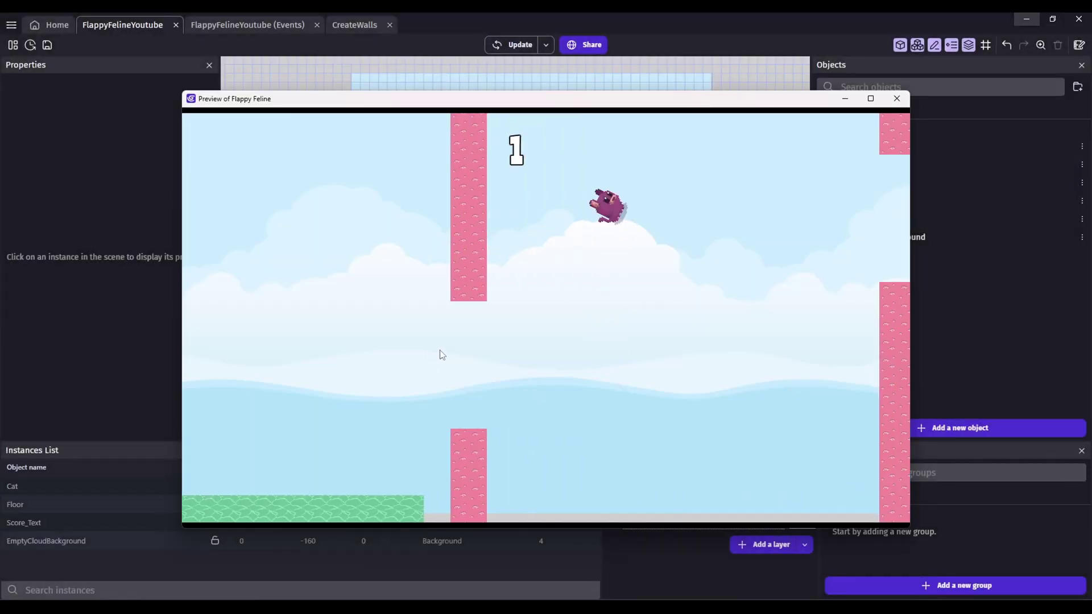
pyautogui.click(489, 349)
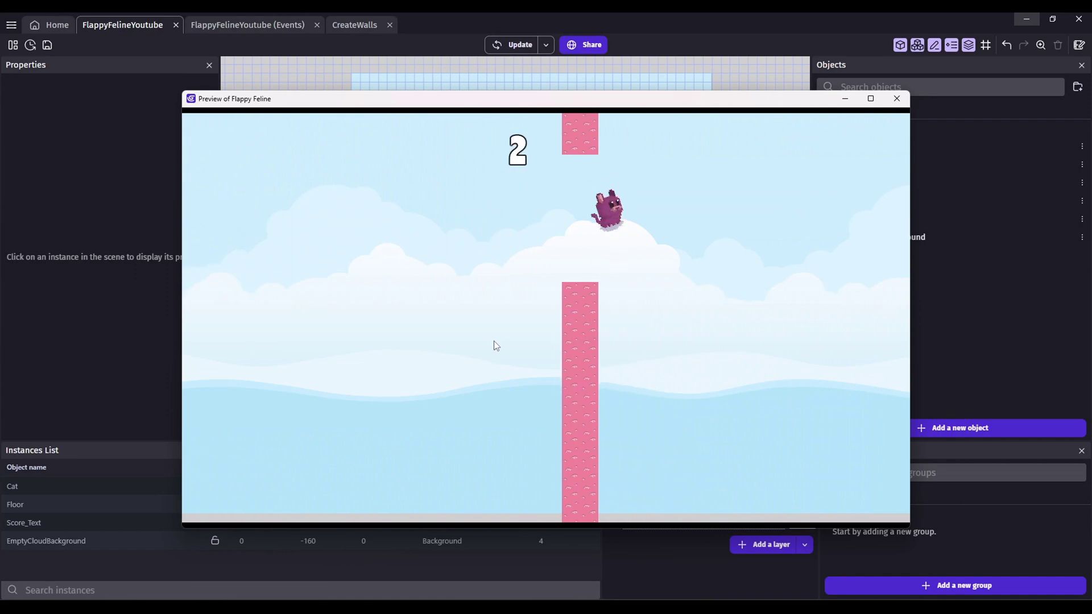
pyautogui.click(897, 99)
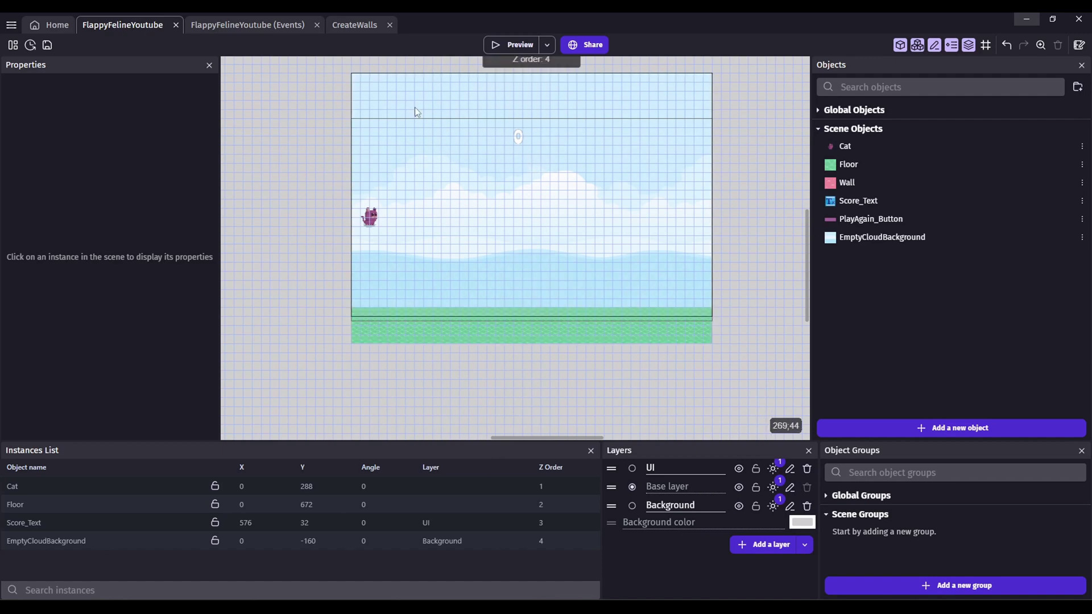
# Add the Horizontal Parallax for a Tiled Sprite behavior to EmptyCloudBackground, following the base layer with a parallax factor of 0.5.
pyautogui.doubleClick(411, 101)
pyautogui.click(458, 75)
pyautogui.click(521, 321)
pyautogui.click(331, 75)
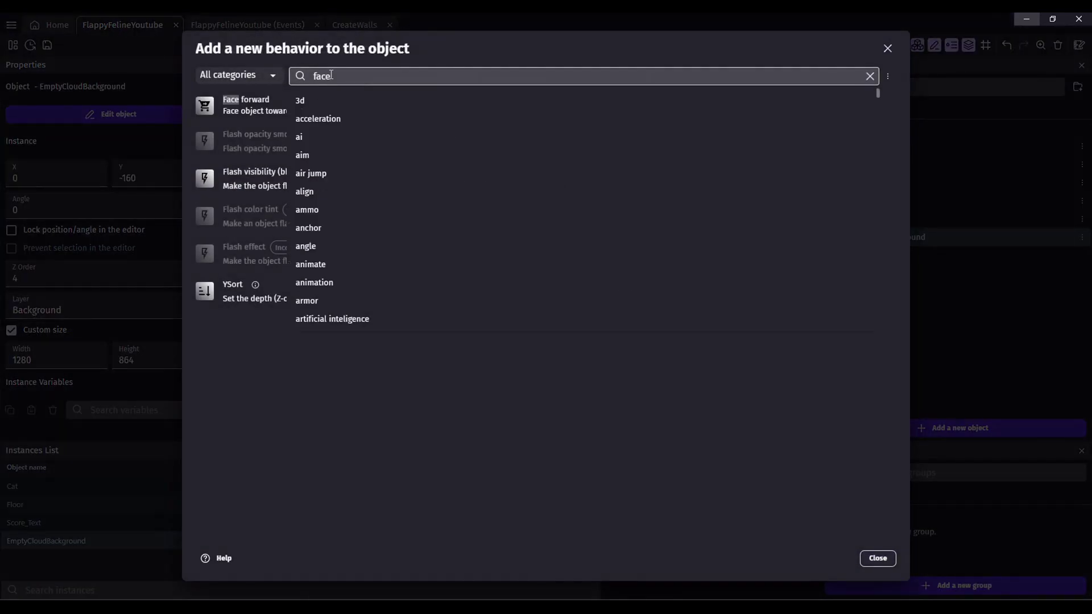
pyautogui.write('parallax')
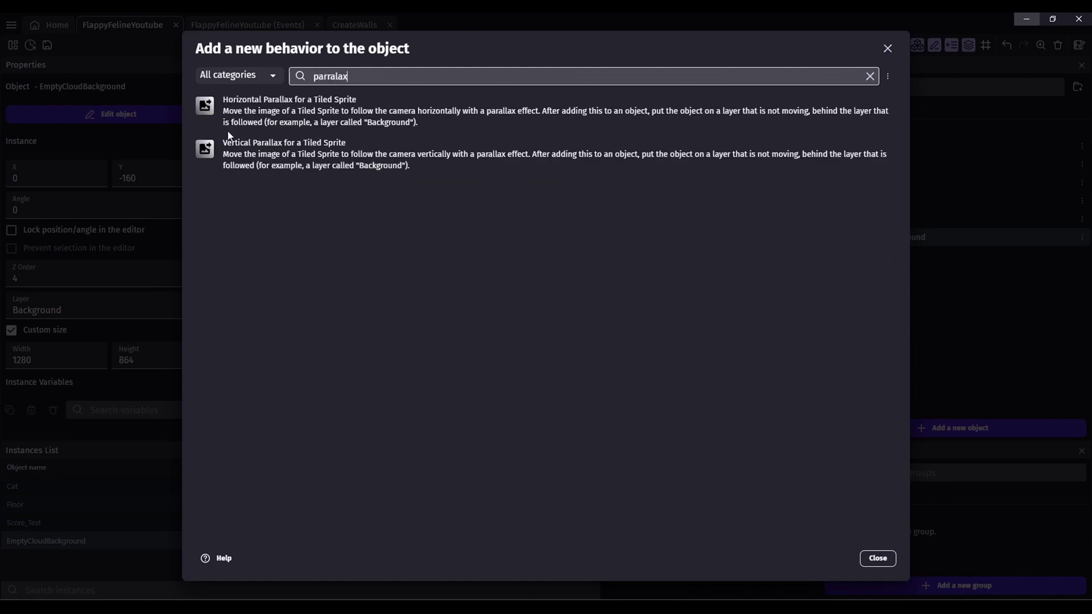
pyautogui.click(267, 116)
pyautogui.doubleClick(241, 176)
pyautogui.click(240, 142)
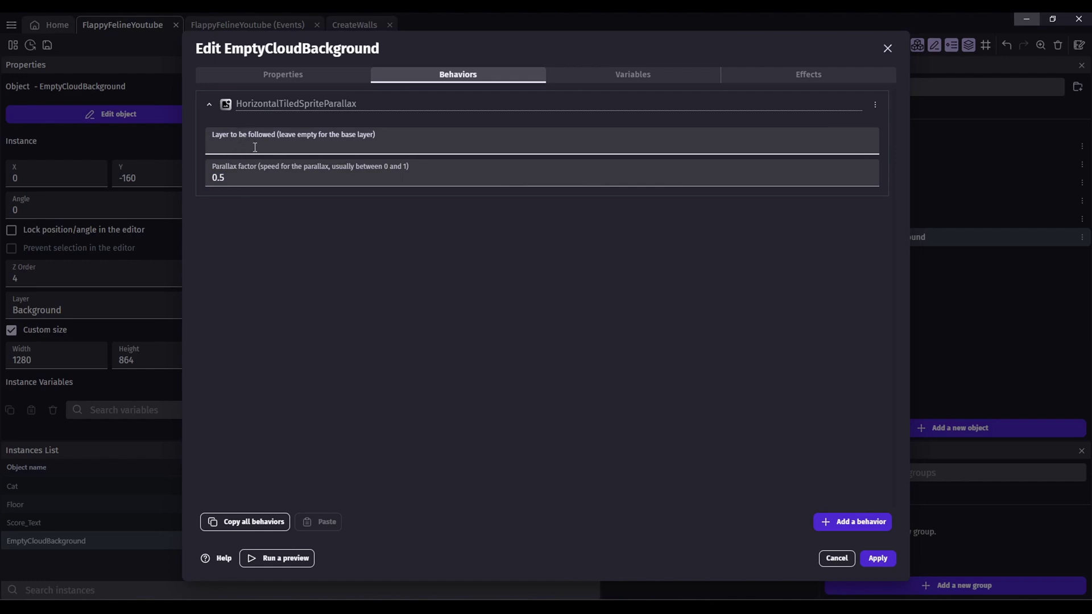
pyautogui.click(275, 177)
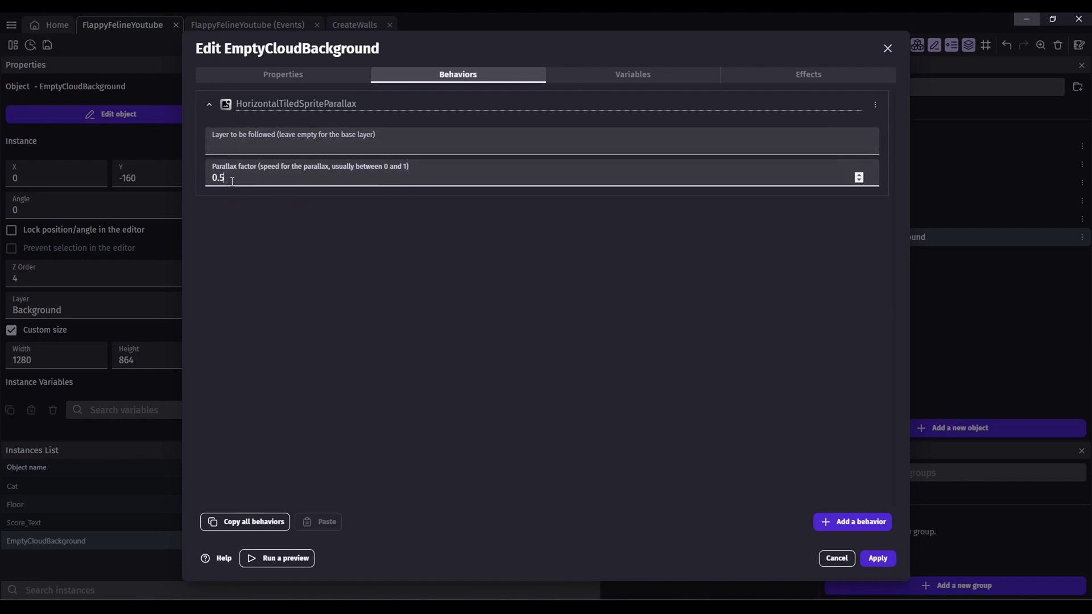
pyautogui.click(879, 558)
# Preview the game to check the cloud background's parallax speed, and close the preview.
pyautogui.click(514, 44)
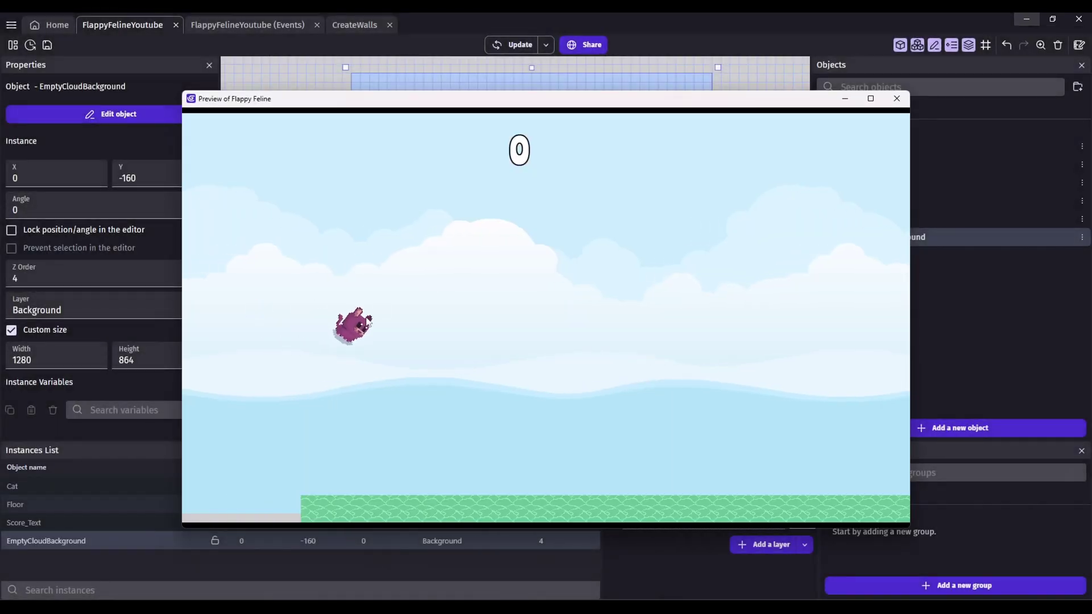
pyautogui.click(413, 347)
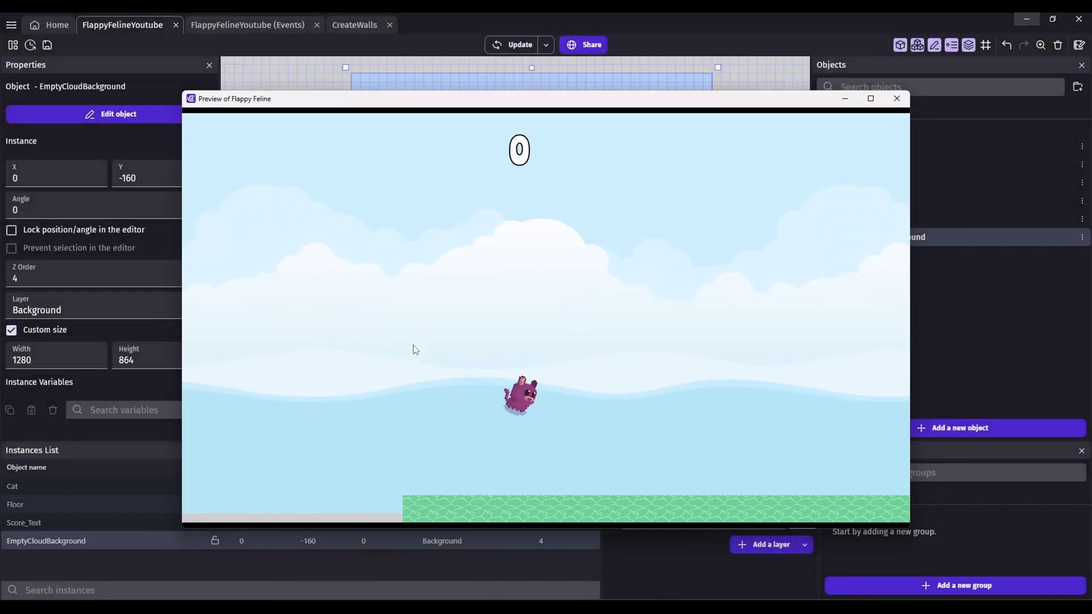
pyautogui.click(414, 357)
pyautogui.click(509, 364)
pyautogui.click(520, 393)
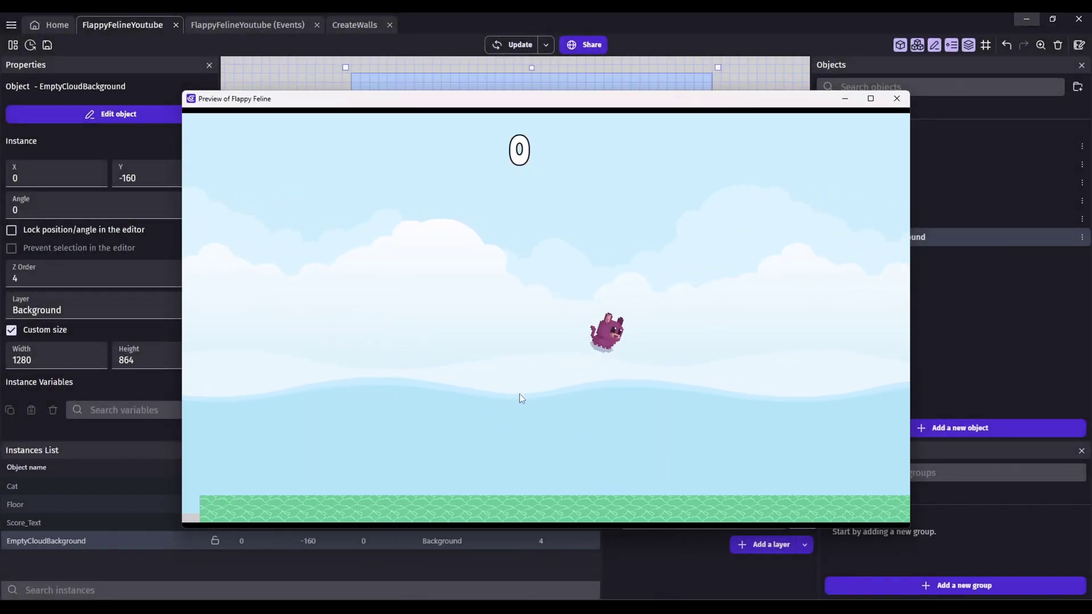
pyautogui.click(558, 428)
pyautogui.click(599, 413)
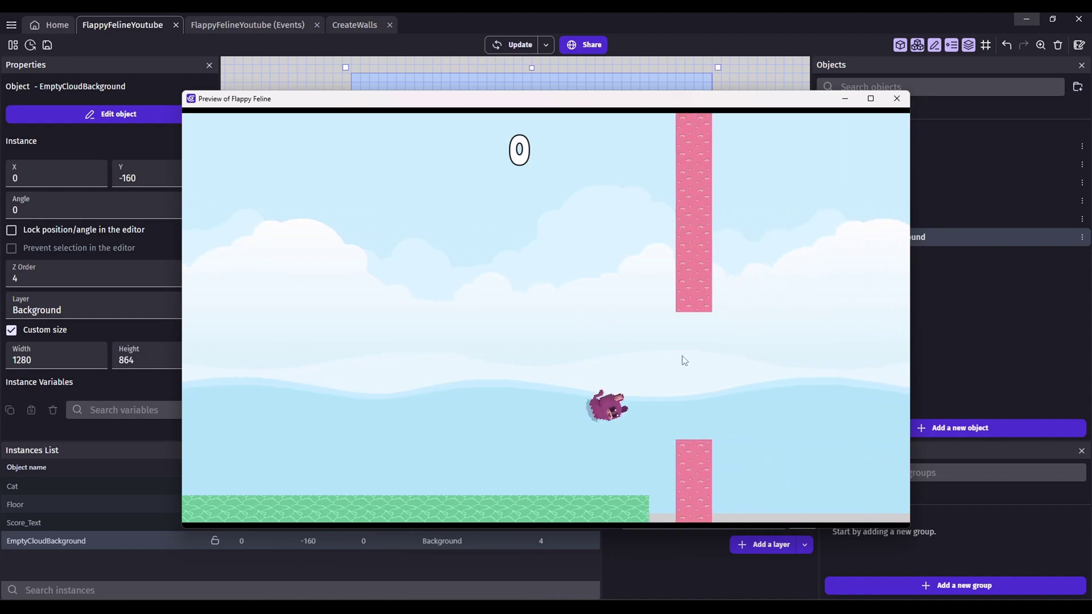
pyautogui.click(897, 98)
# Adjust the parallax factor of EmptyCloudBackground's horizontal parallax behavior and apply the change.
pyautogui.doubleClick(429, 222)
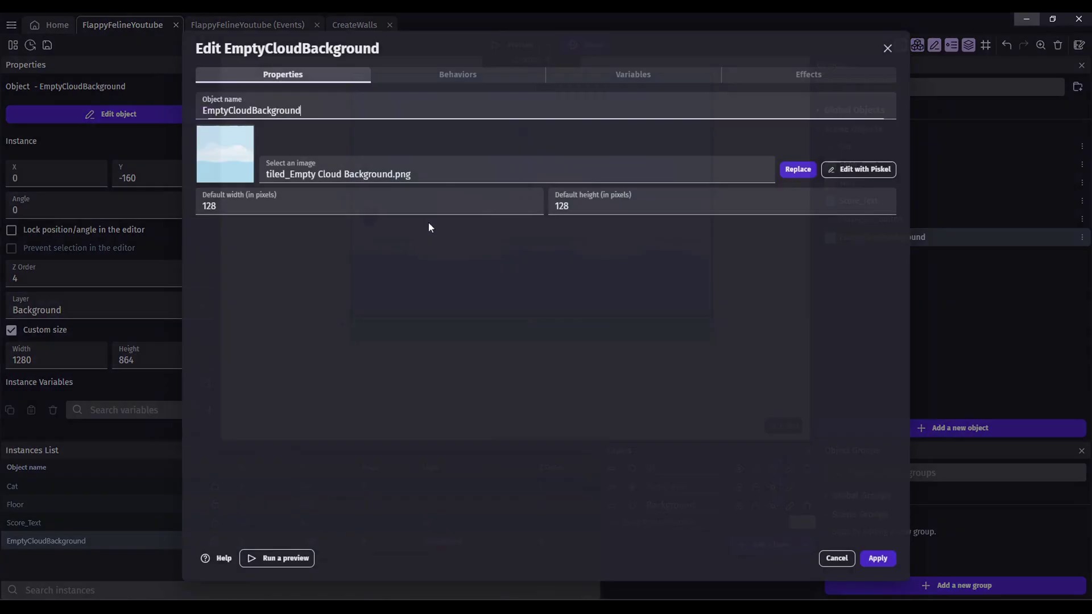
pyautogui.click(419, 79)
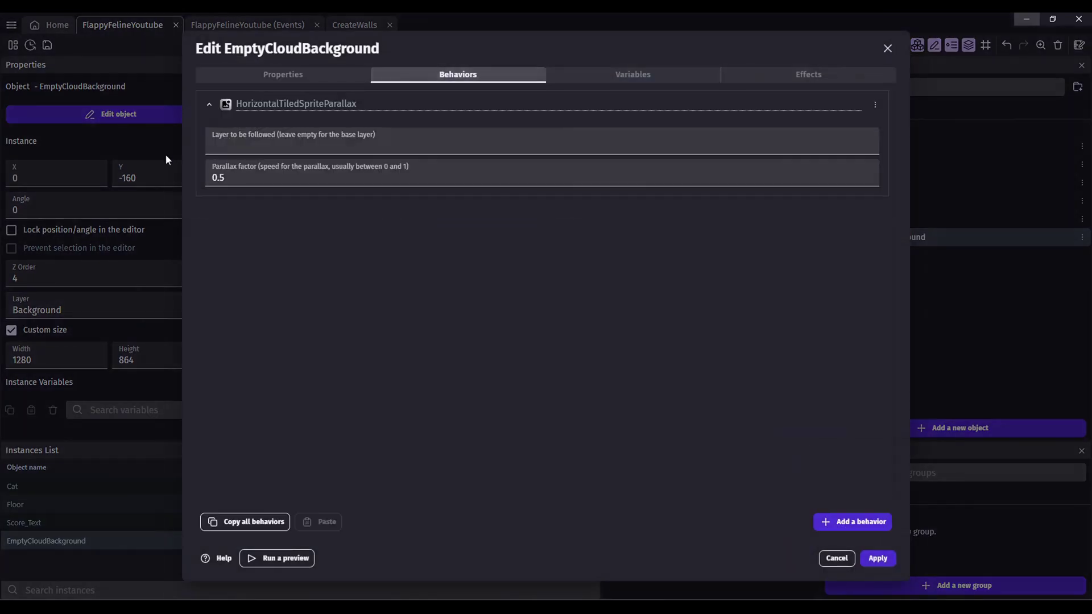
pyautogui.click(891, 559)
# Play through several walls in a new preview to judge the adjusted background scrolling, try Play Again, and close it.
pyautogui.click(517, 46)
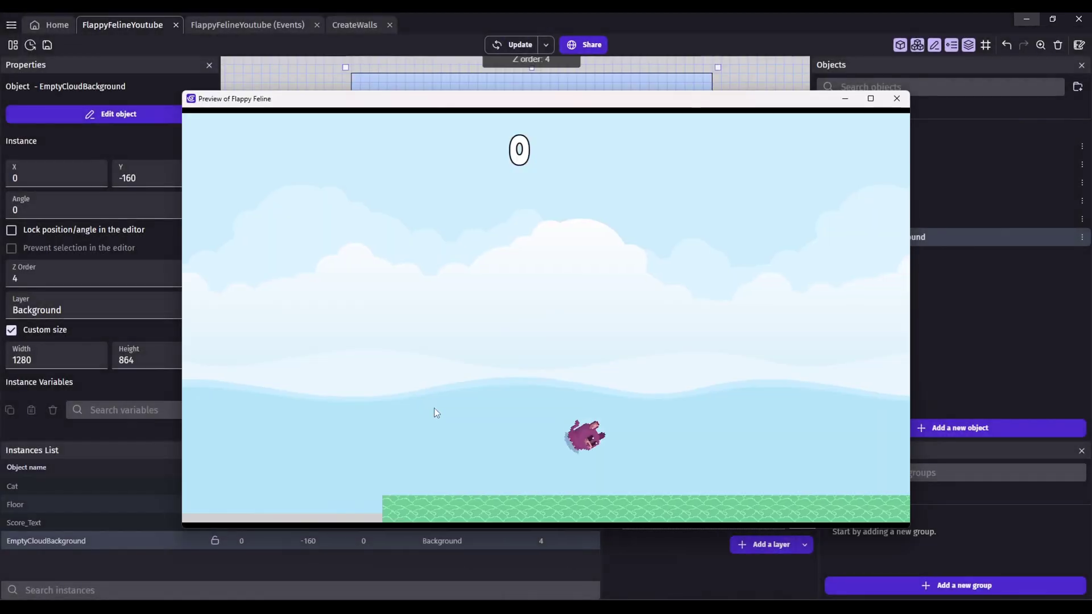
pyautogui.click(436, 409)
pyautogui.click(573, 404)
pyautogui.click(575, 405)
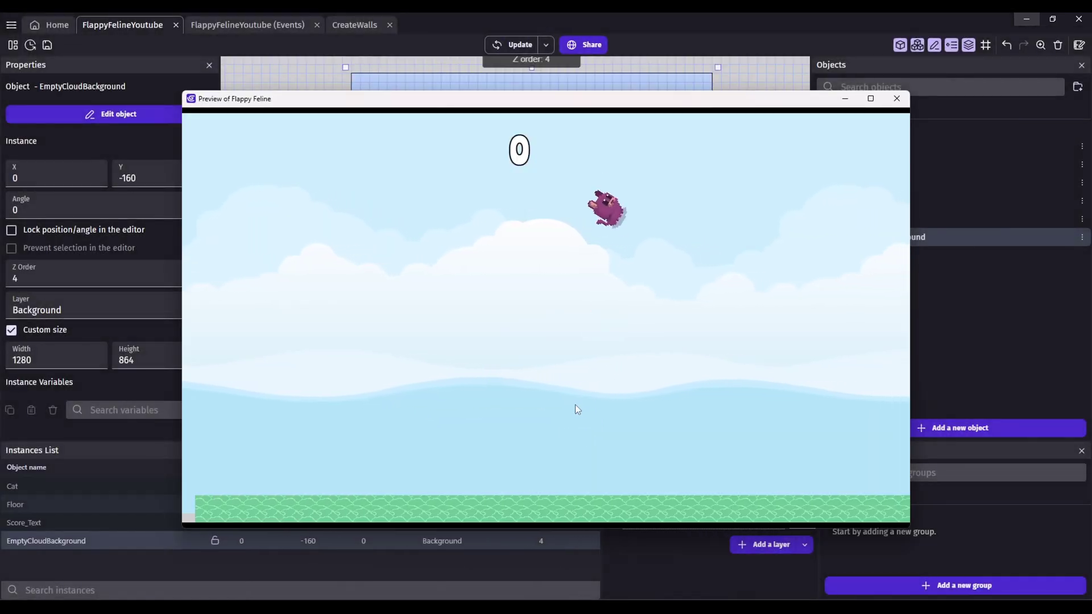
pyautogui.click(625, 386)
pyautogui.click(645, 389)
pyautogui.click(625, 393)
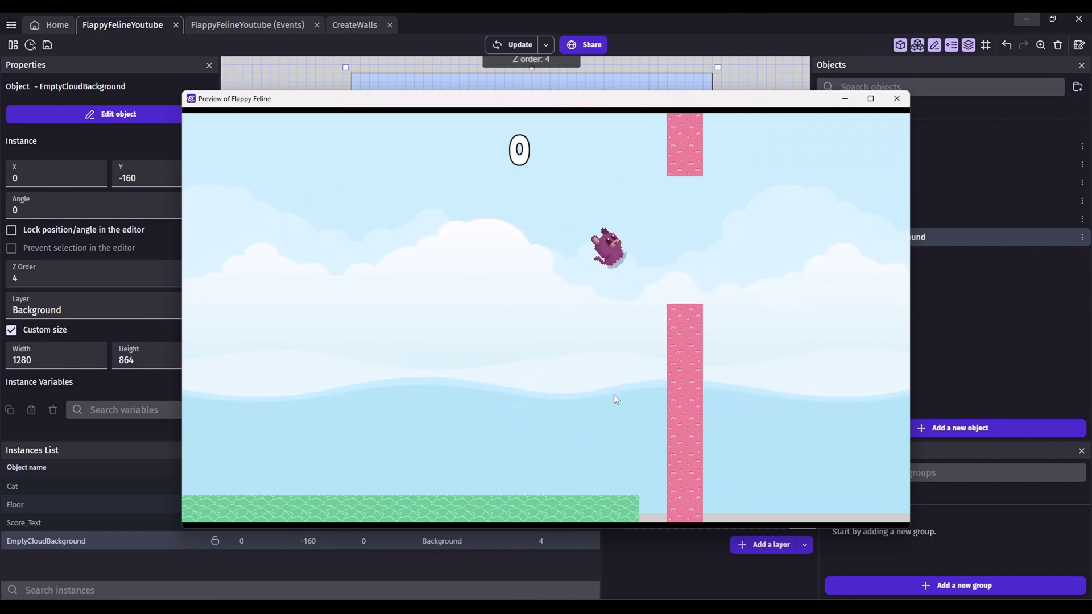
pyautogui.click(553, 397)
pyautogui.click(626, 401)
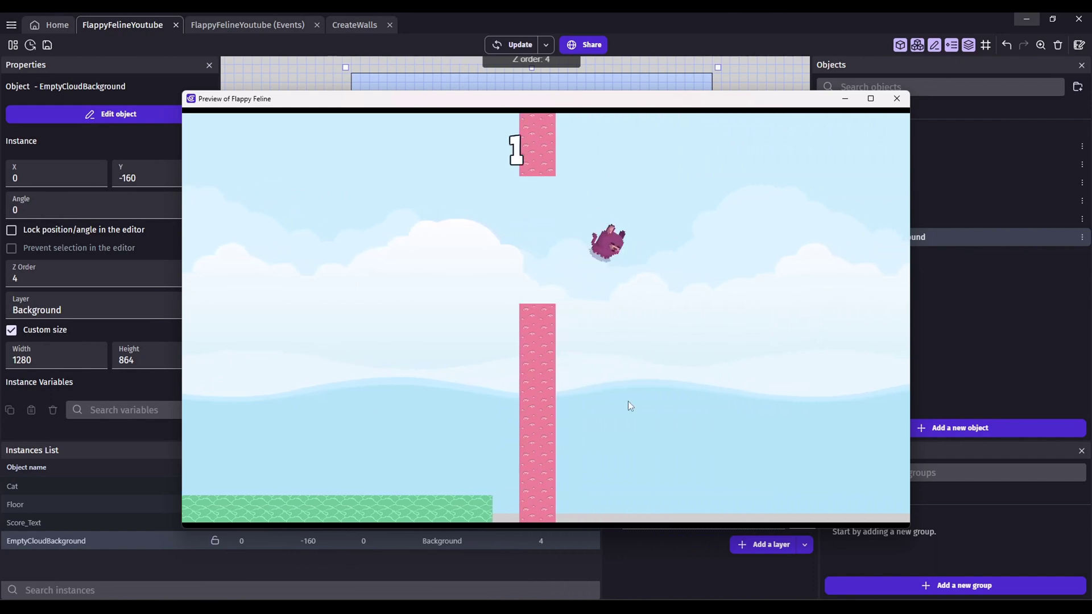
pyautogui.click(681, 449)
pyautogui.click(711, 405)
pyautogui.click(713, 416)
pyautogui.click(474, 437)
pyautogui.click(549, 393)
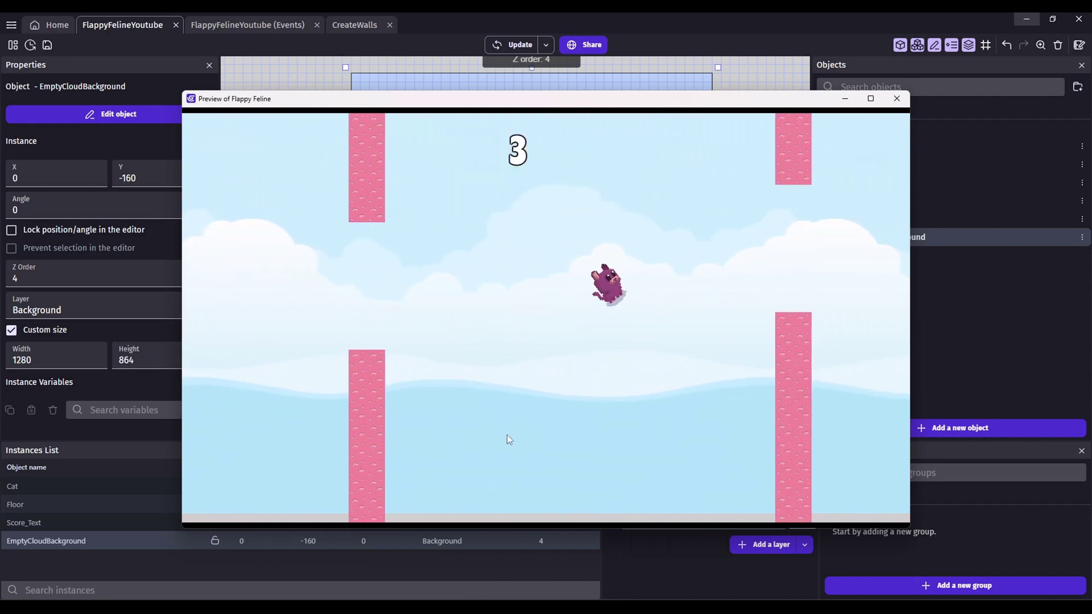
pyautogui.click(540, 421)
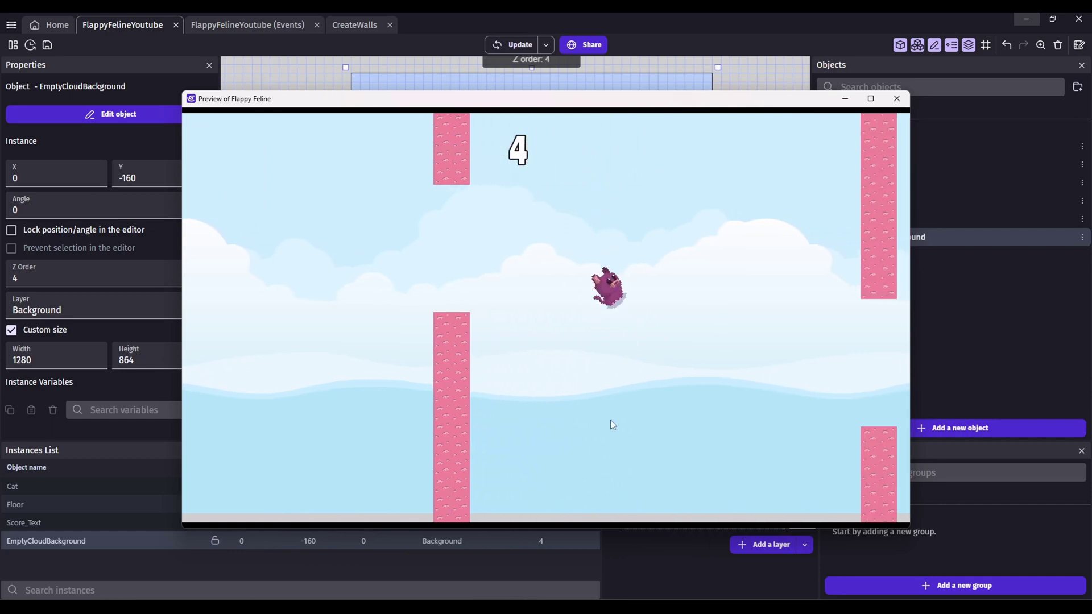
pyautogui.click(698, 349)
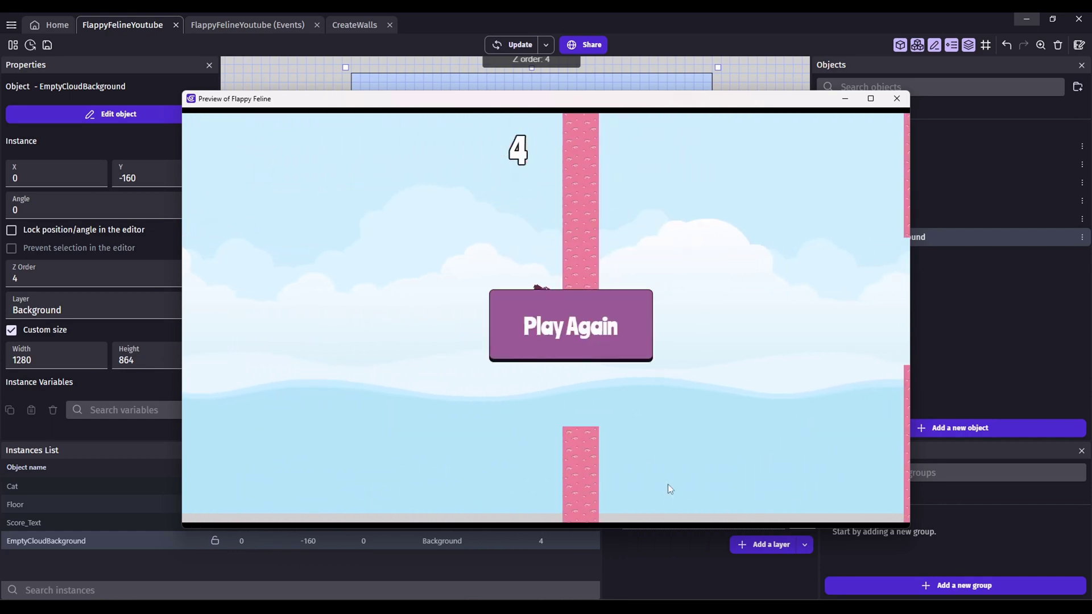
pyautogui.click(563, 341)
pyautogui.click(897, 98)
# Add the Horizontal Parallax for a Tiled Sprite behavior to the Floor object and apply it.
pyautogui.doubleClick(490, 336)
pyautogui.click(448, 80)
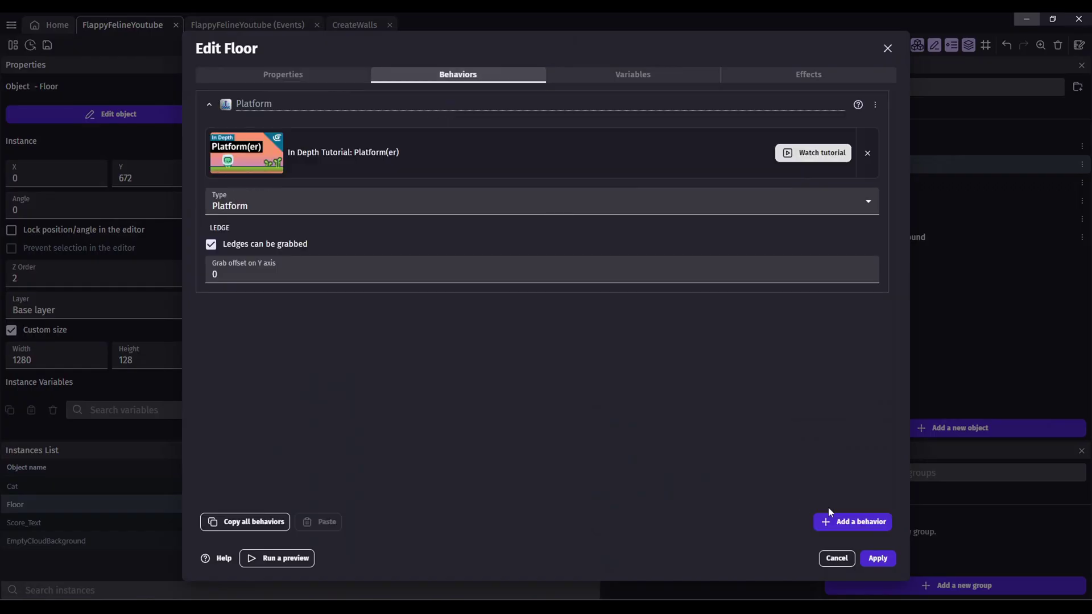
pyautogui.click(834, 515)
pyautogui.click(309, 105)
pyautogui.click(878, 559)
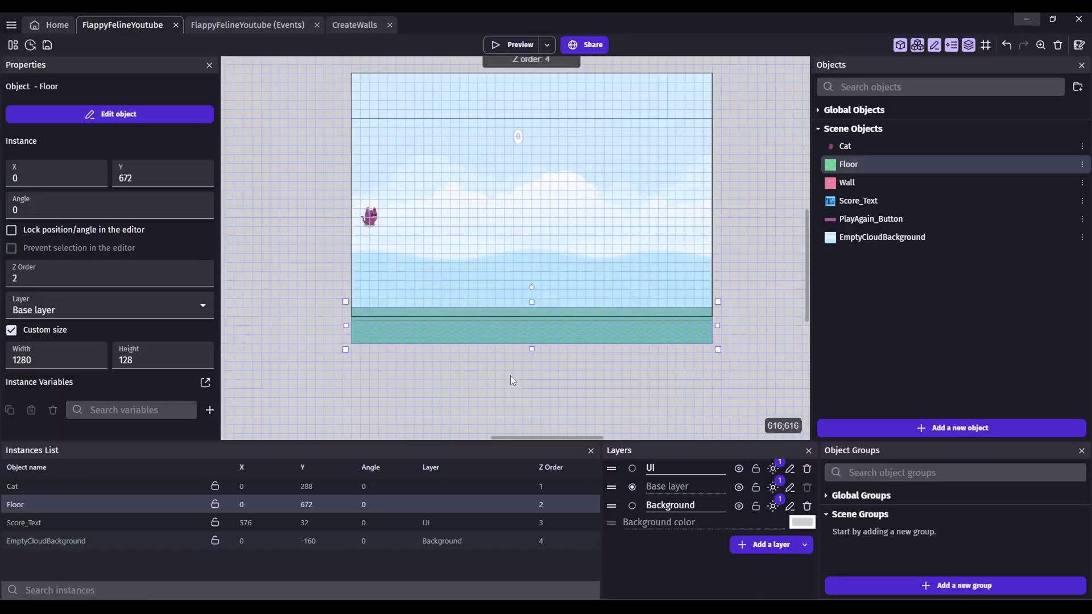
# Move the Floor instance from the base layer to the Background layer.
pyautogui.click(502, 382)
pyautogui.click(448, 329)
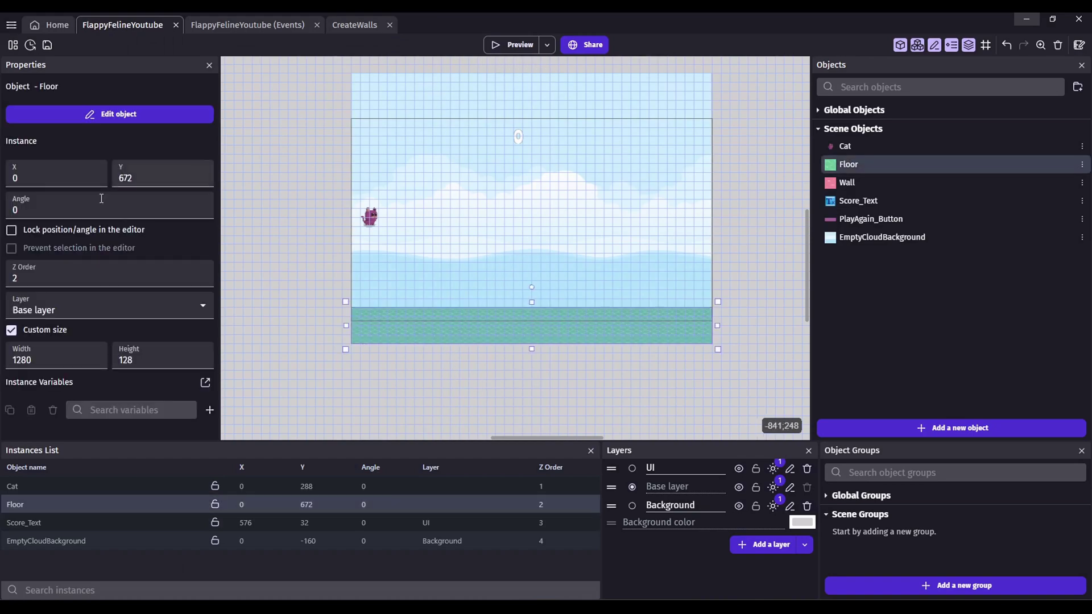
pyautogui.click(51, 312)
pyautogui.click(50, 357)
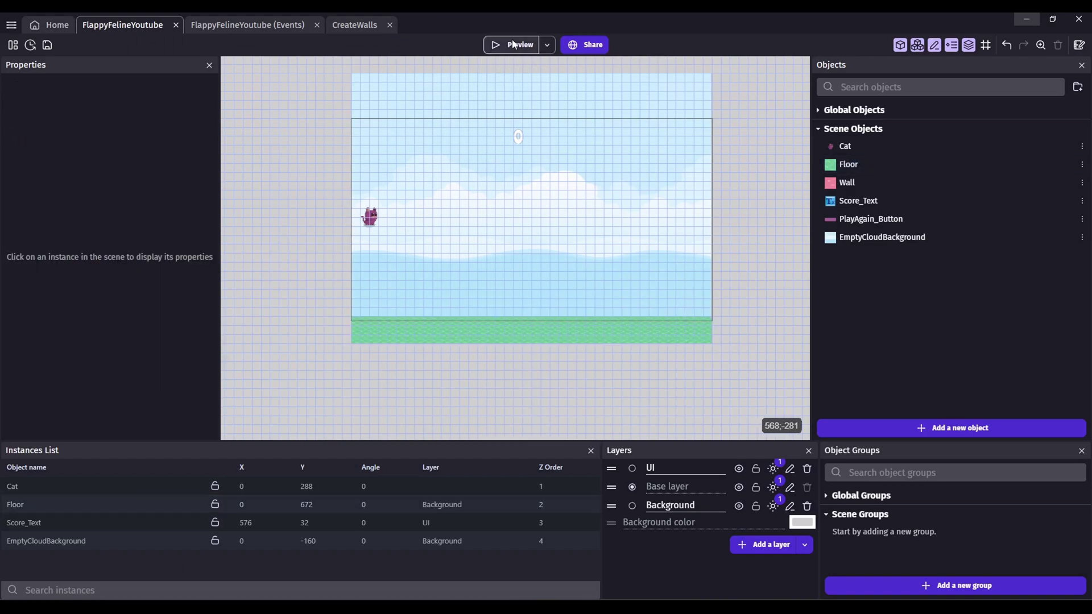
# Preview the game with a few jumps to check the floor's parallax scrolling, and close the preview.
pyautogui.click(513, 45)
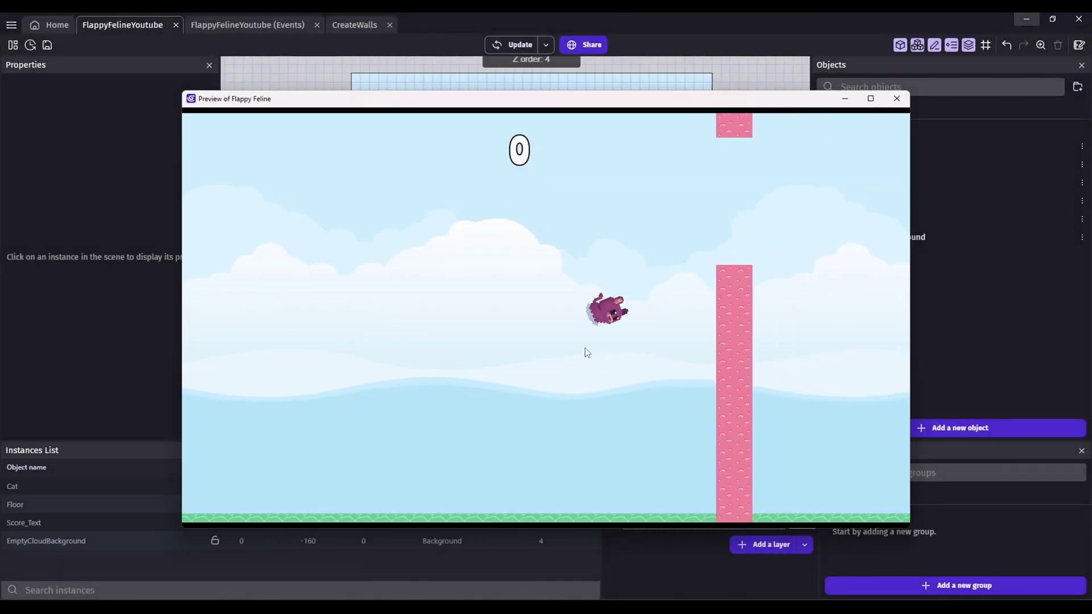
pyautogui.click(585, 349)
pyautogui.click(584, 364)
pyautogui.click(689, 384)
pyautogui.click(897, 98)
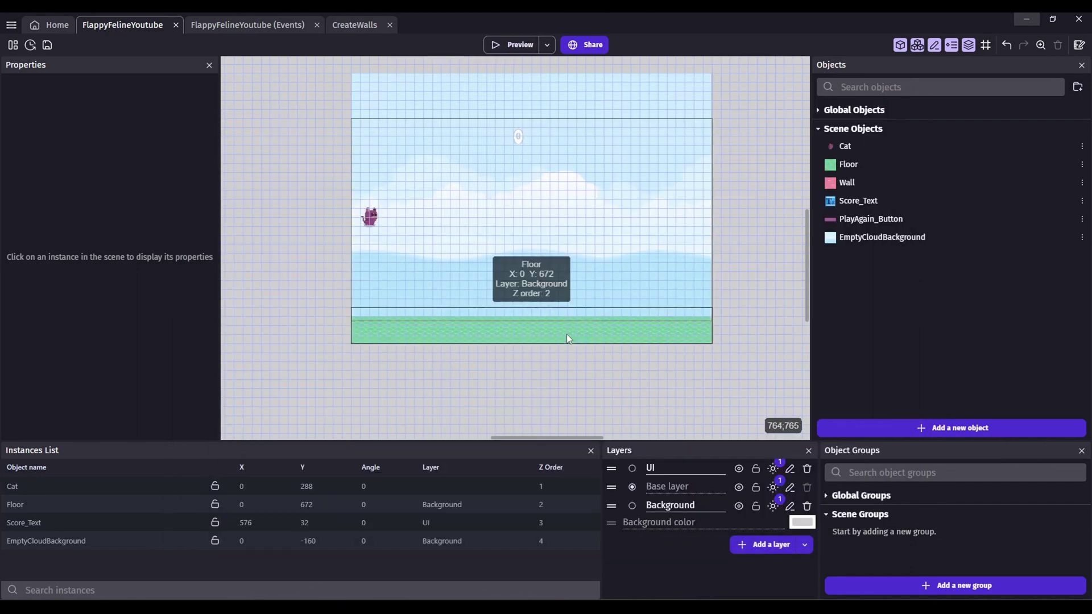
# Adjust the parallax factor of the Floor object's horizontal parallax behavior and apply the change.
pyautogui.doubleClick(566, 334)
pyautogui.click(458, 75)
pyautogui.doubleClick(235, 178)
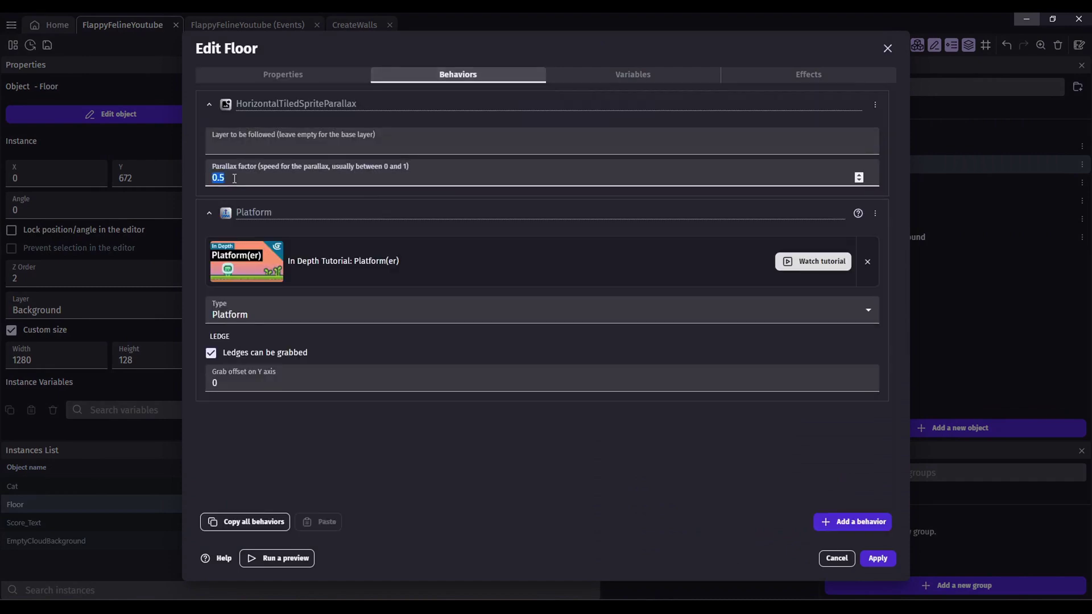
pyautogui.click(876, 557)
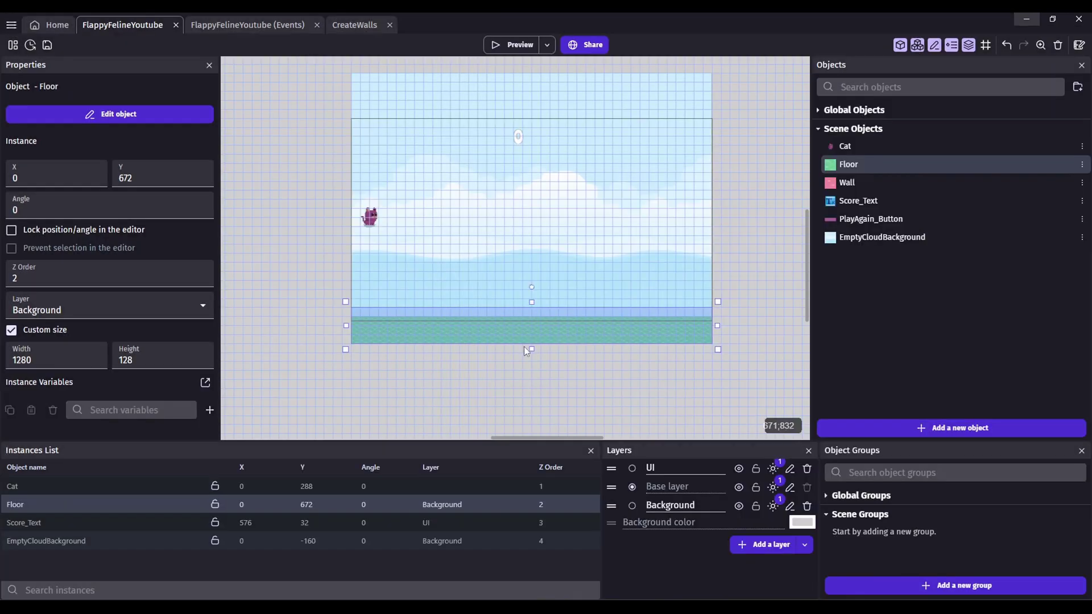
# Preview the game again to judge the floor's adjusted scrolling speed.
pyautogui.click(525, 348)
pyautogui.click(546, 334)
pyautogui.click(511, 45)
# Add a Play a sound action using the Jump 9.aac audio file to the jump input event.
pyautogui.click(271, 25)
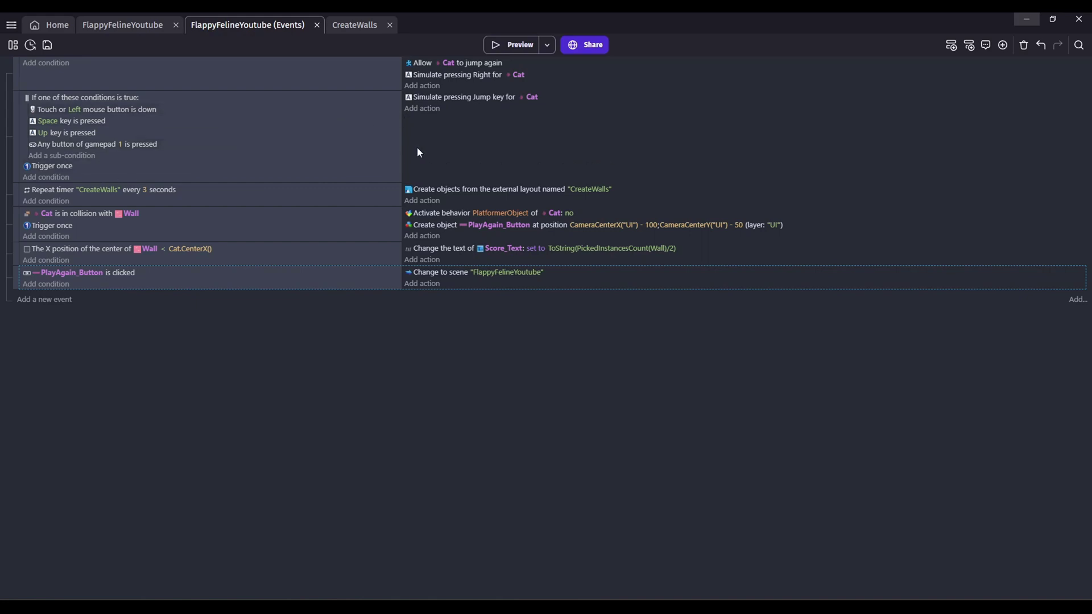
pyautogui.click(425, 111)
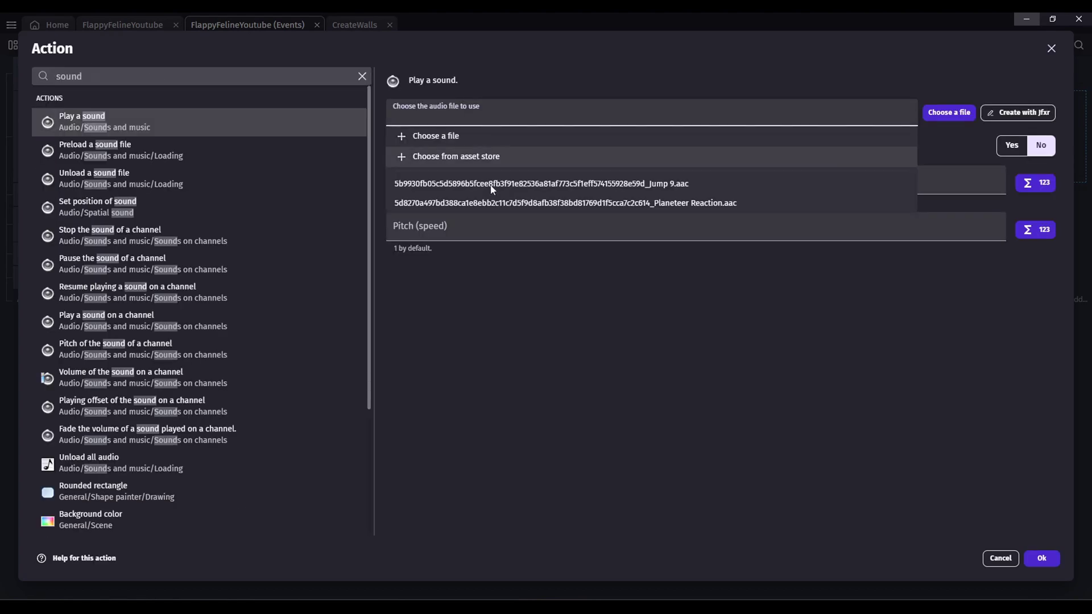
pyautogui.click(549, 286)
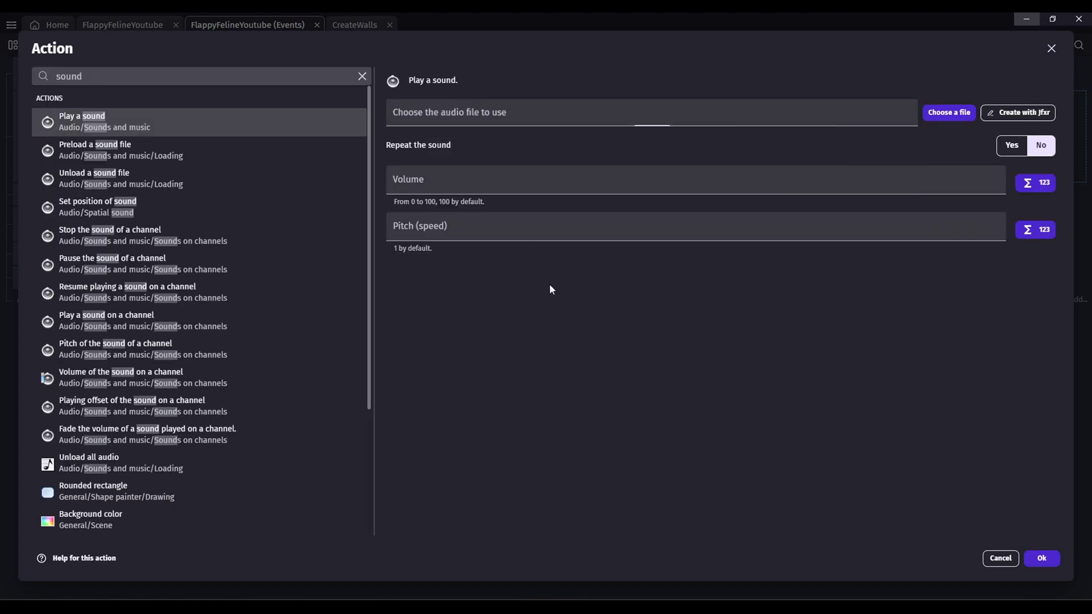
pyautogui.click(944, 115)
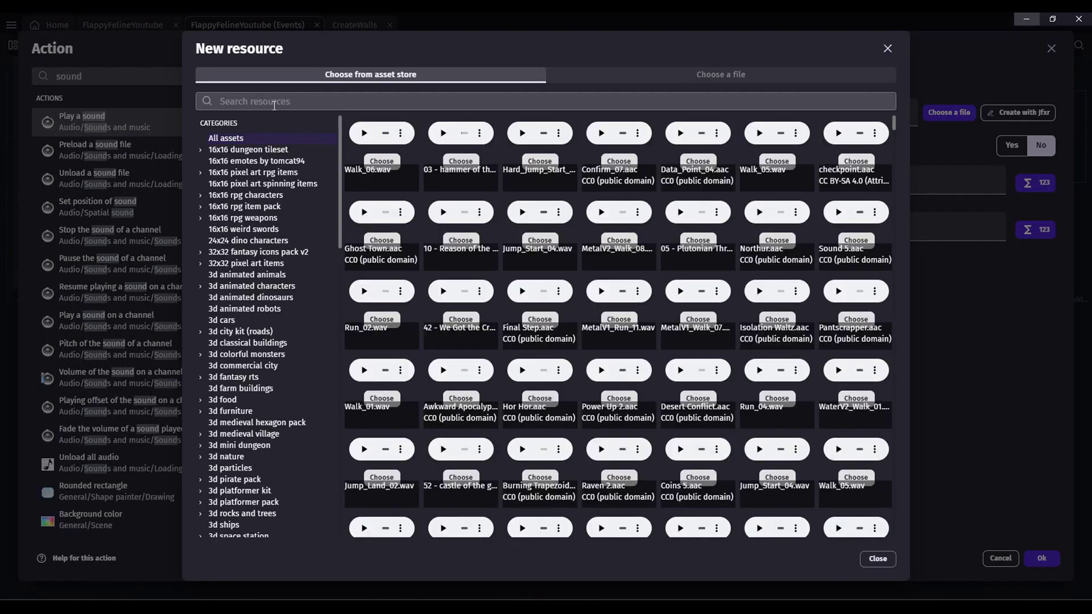
pyautogui.click(274, 106)
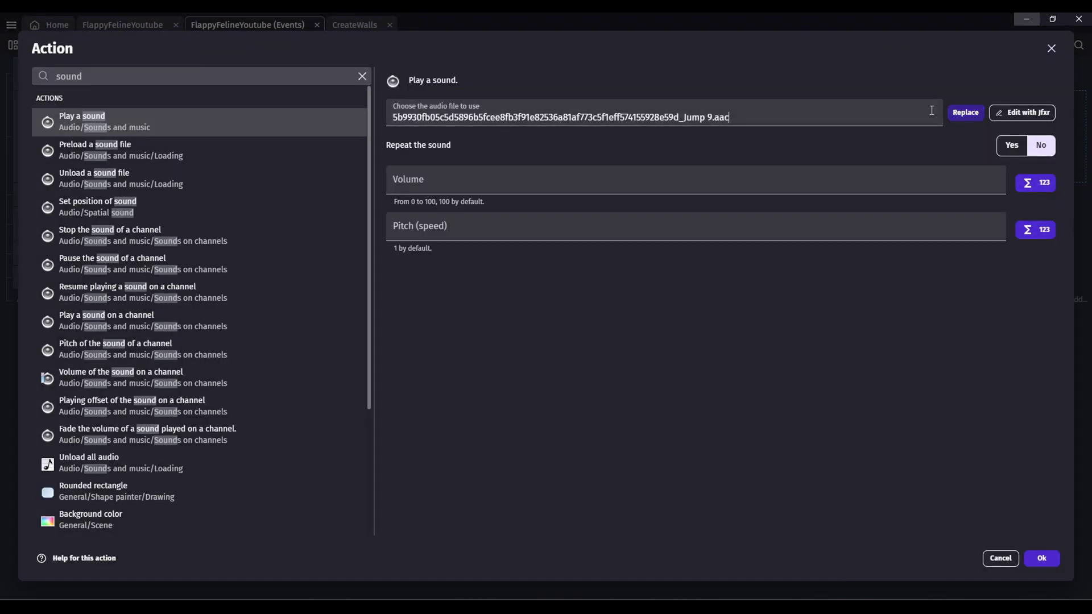
# Set the jump sound's volume to 50 and its pitch to 1, and confirm the action.
pyautogui.click(442, 187)
pyautogui.write('50')
pyautogui.click(438, 222)
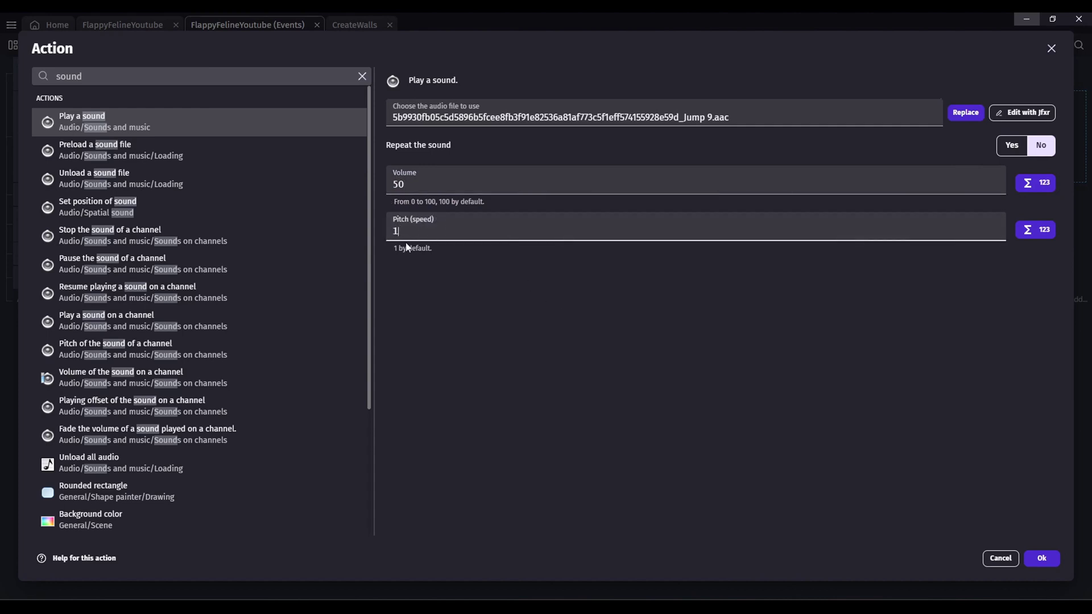
pyautogui.click(1041, 559)
# Make the cat jump several times in a preview to hear the jump sound, and close the preview.
pyautogui.click(501, 45)
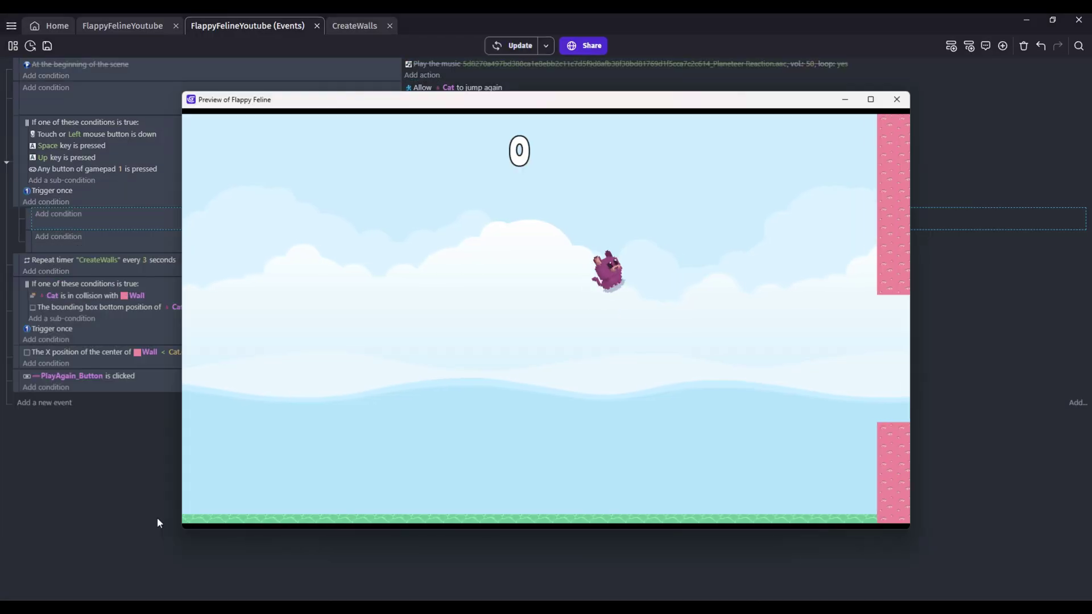
pyautogui.press('space')
pyautogui.press('space')
pyautogui.press('space')
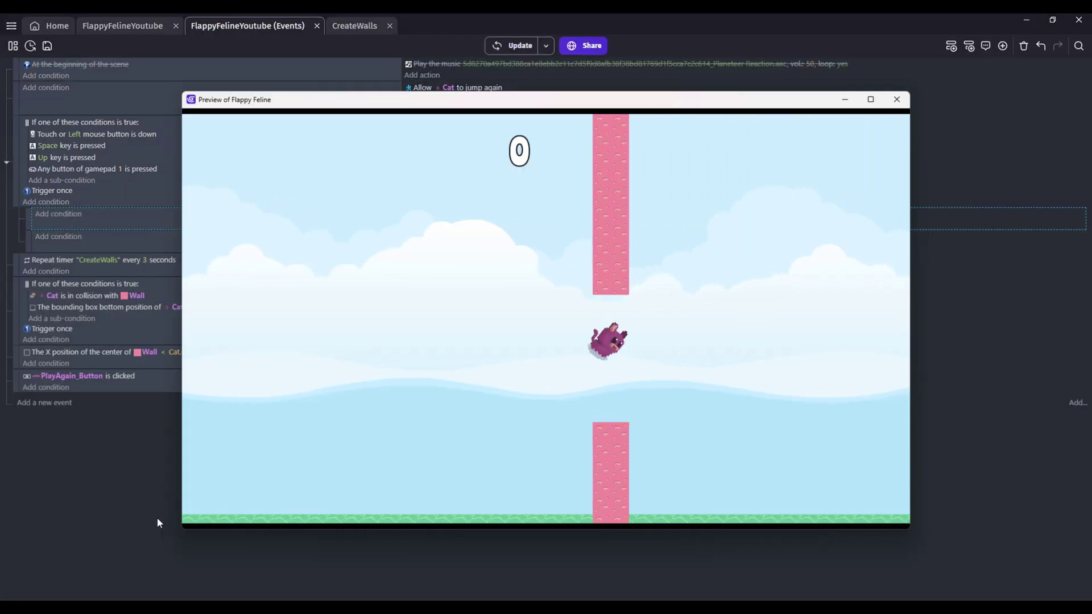
pyautogui.press('space')
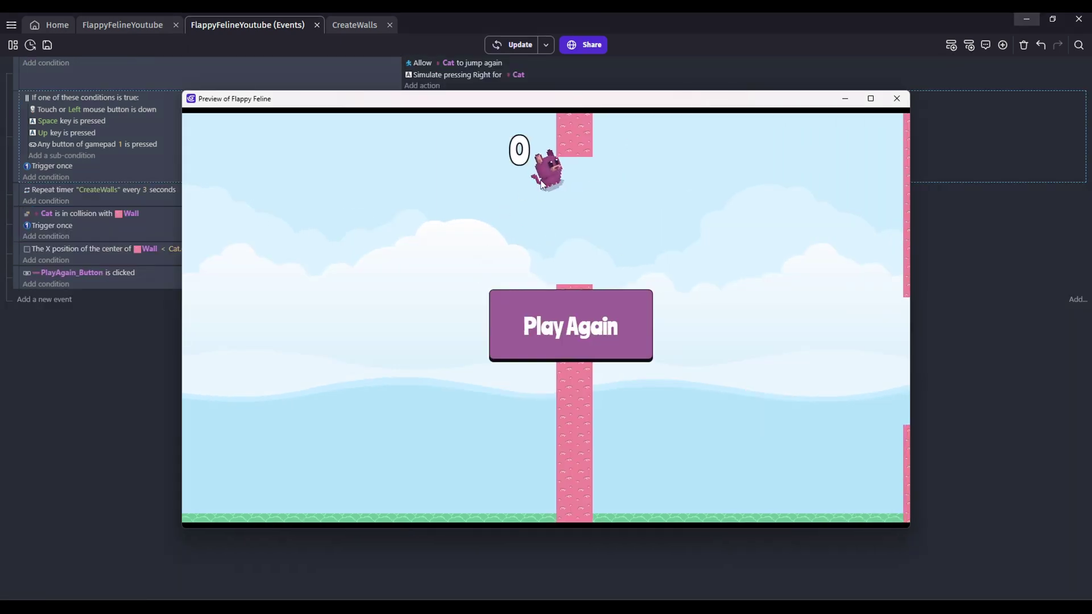
pyautogui.click(896, 99)
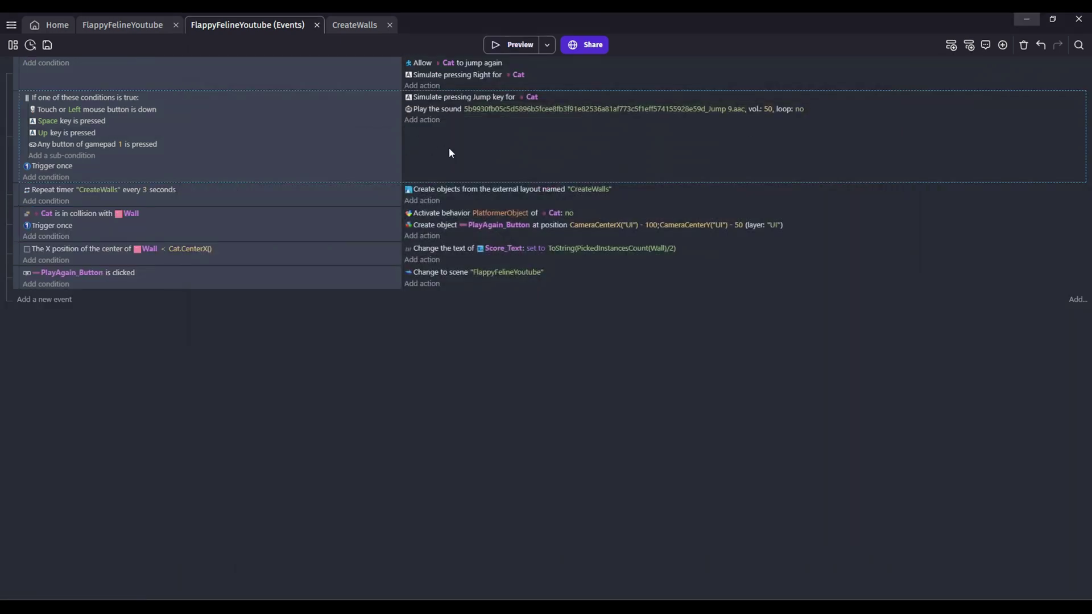
# Set the pitch of the jump sound action to RandomWithStep(0.8,1.2,0.2) and confirm it.
pyautogui.doubleClick(450, 109)
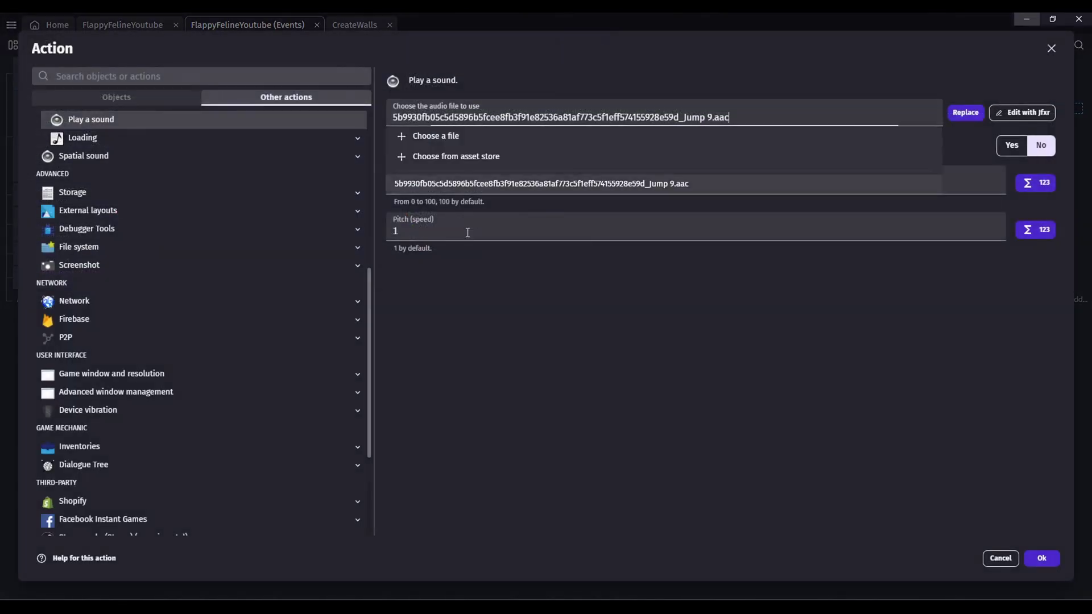
pyautogui.click(458, 232)
pyautogui.write('Random')
pyautogui.click(453, 290)
pyautogui.write('0.8,23')
pyautogui.press('BackSpace')
pyautogui.press('BackSpace')
pyautogui.write('1.2,0.2)')
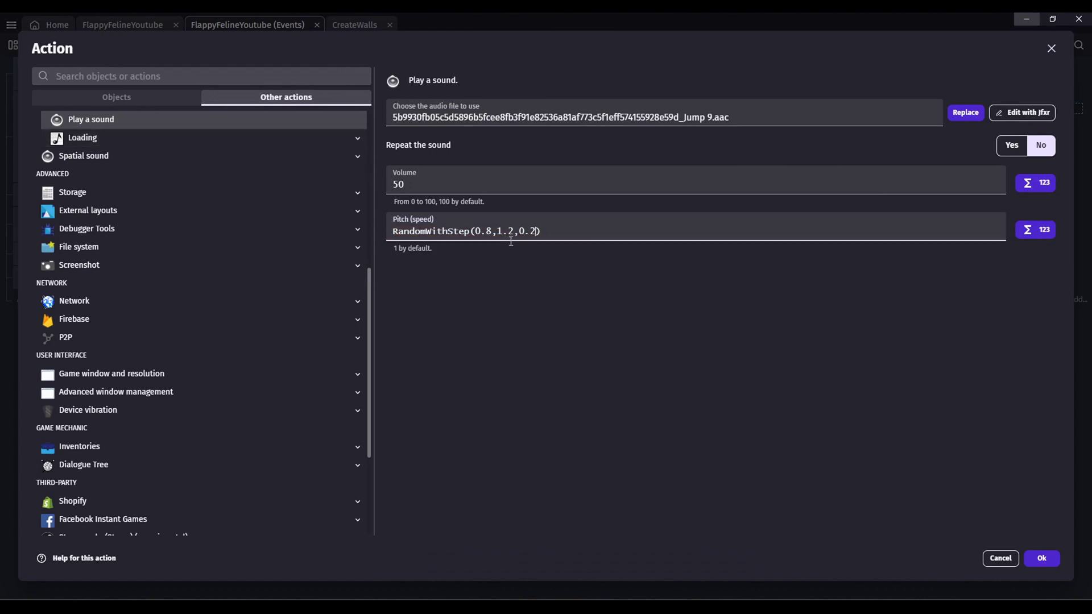
pyautogui.click(1041, 558)
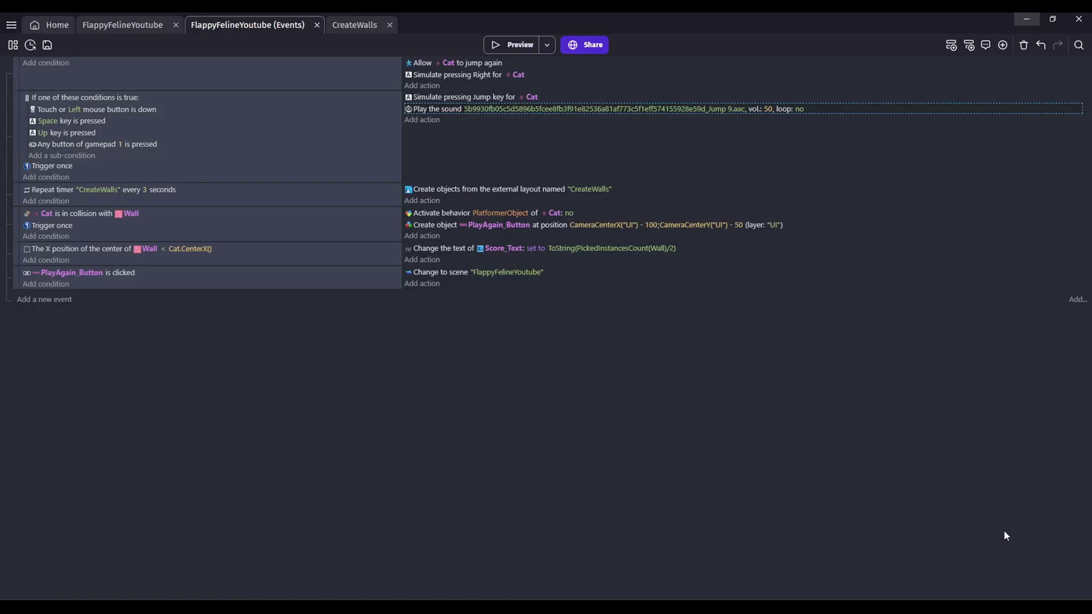
# Preview the game with repeated jumps to hear the randomized jump sound pitch.
pyautogui.click(495, 50)
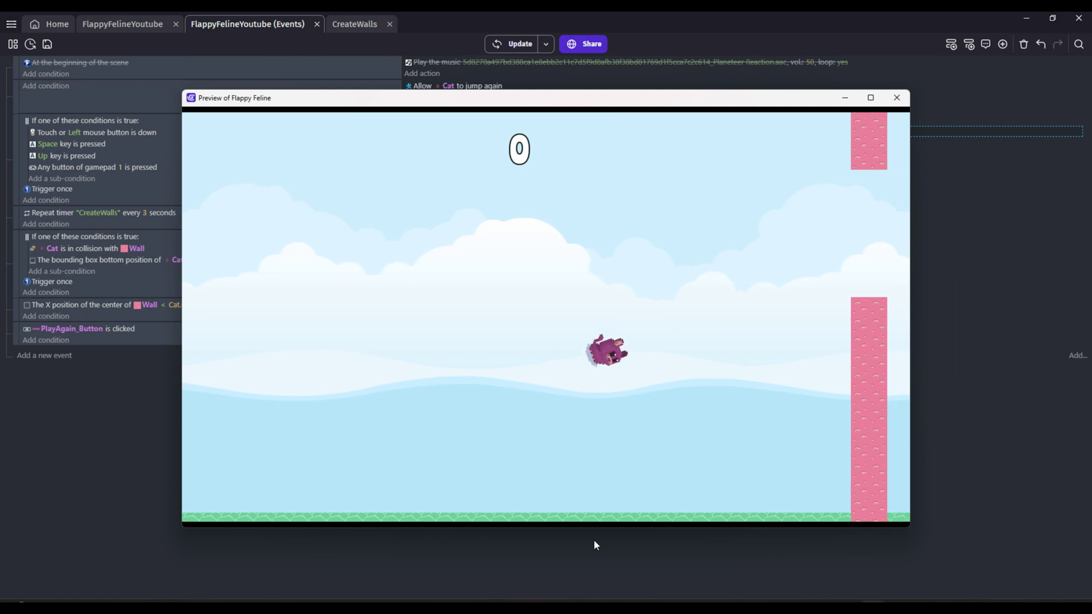
pyautogui.press('space')
pyautogui.press('space')
pyautogui.press('space')
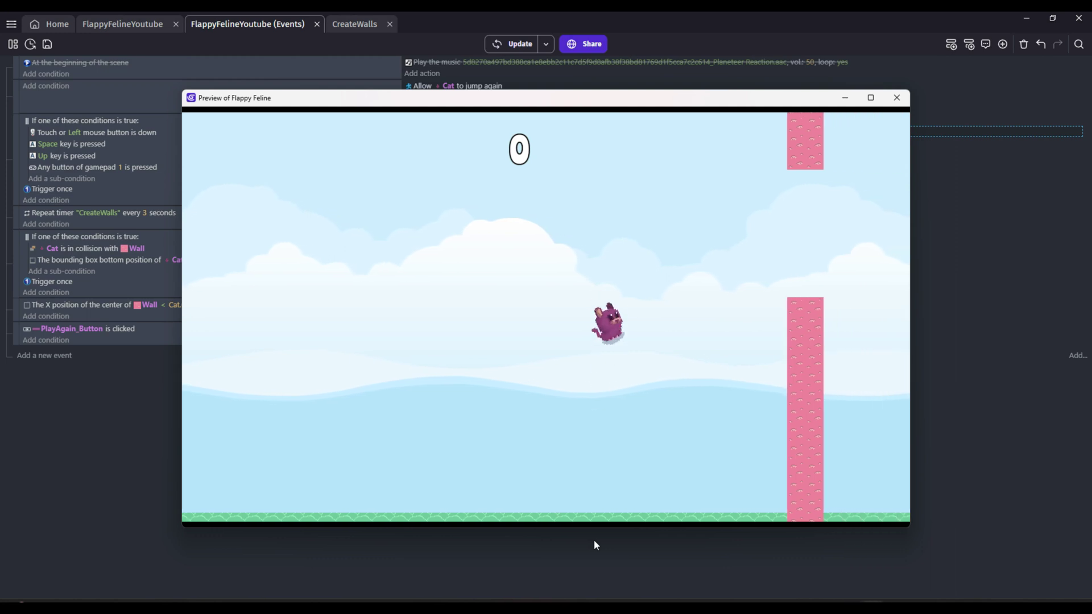
pyautogui.press('space')
pyautogui.press('space')
pyautogui.press('space')
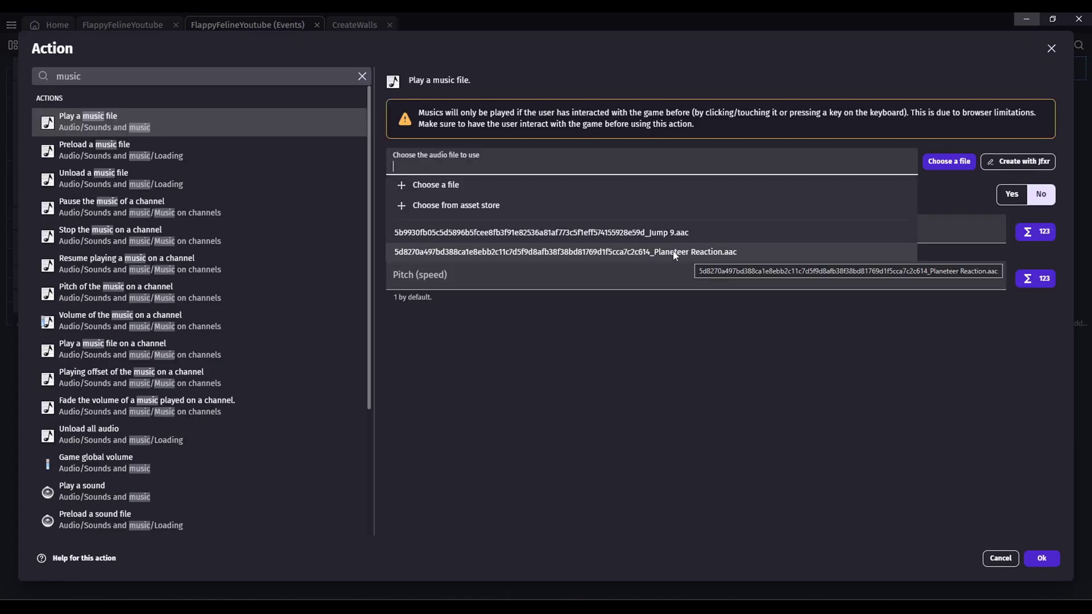
# Play the Planeteer Reaction.aac music at the beginning of the scene with volume 50 and looping enabled.
pyautogui.click(675, 253)
pyautogui.press('Return')
pyautogui.click(842, 63)
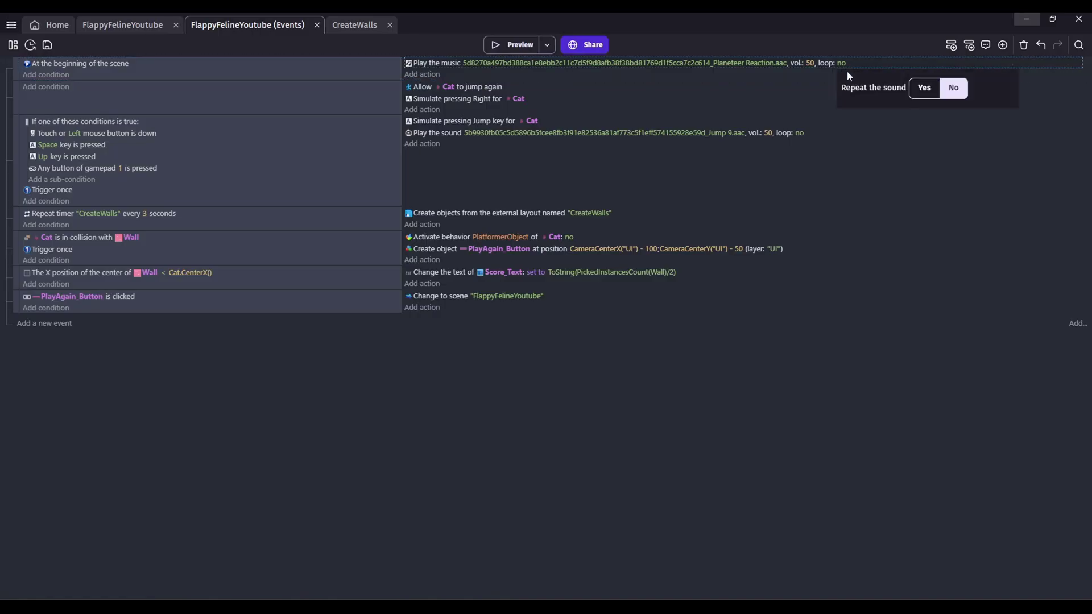
pyautogui.click(725, 383)
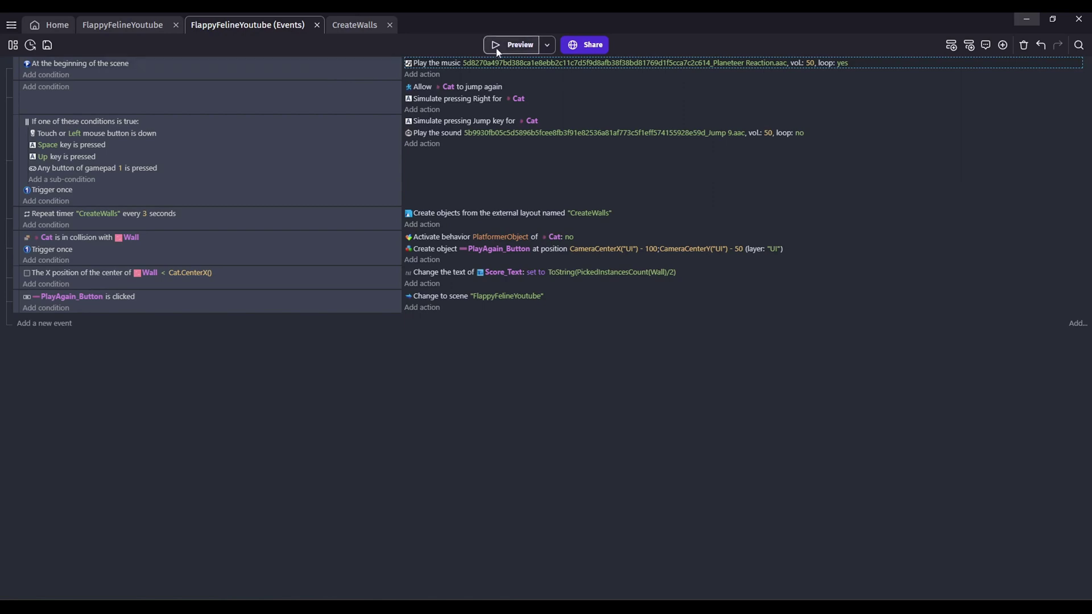
# Preview the game with a couple of jumps to hear the background music.
pyautogui.click(515, 44)
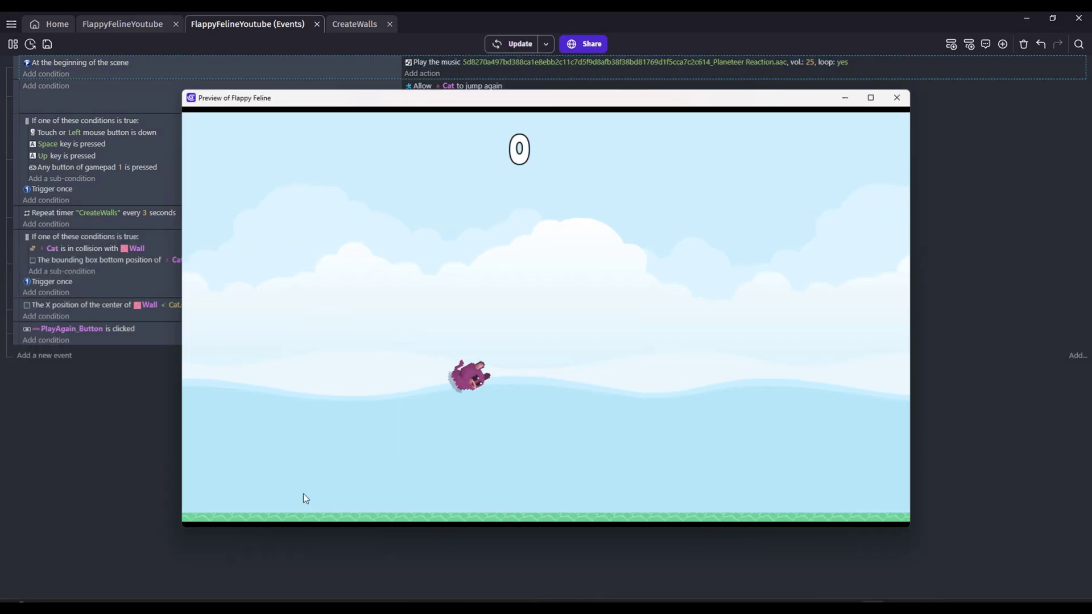
pyautogui.press('space')
pyautogui.press('space')
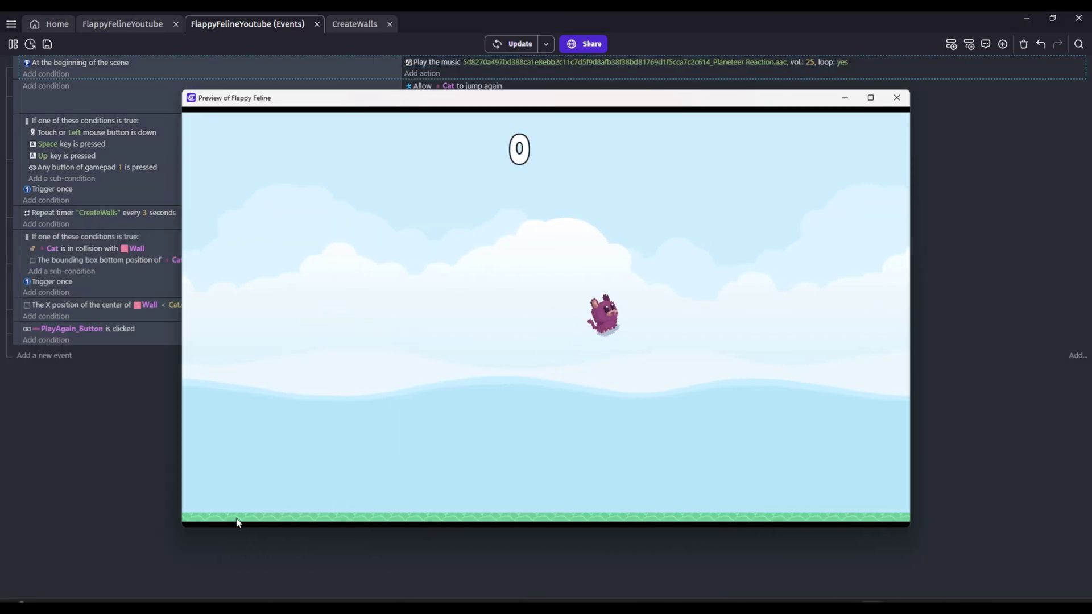
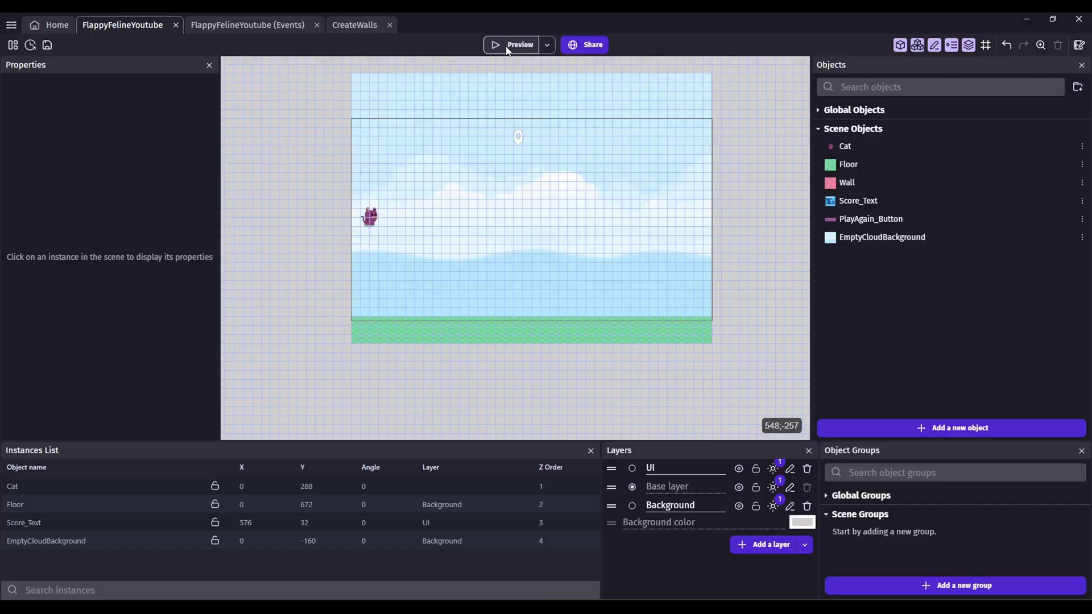
# Fly the cat up to the top of the screen in a preview to test the upper limit, and close it.
pyautogui.click(507, 49)
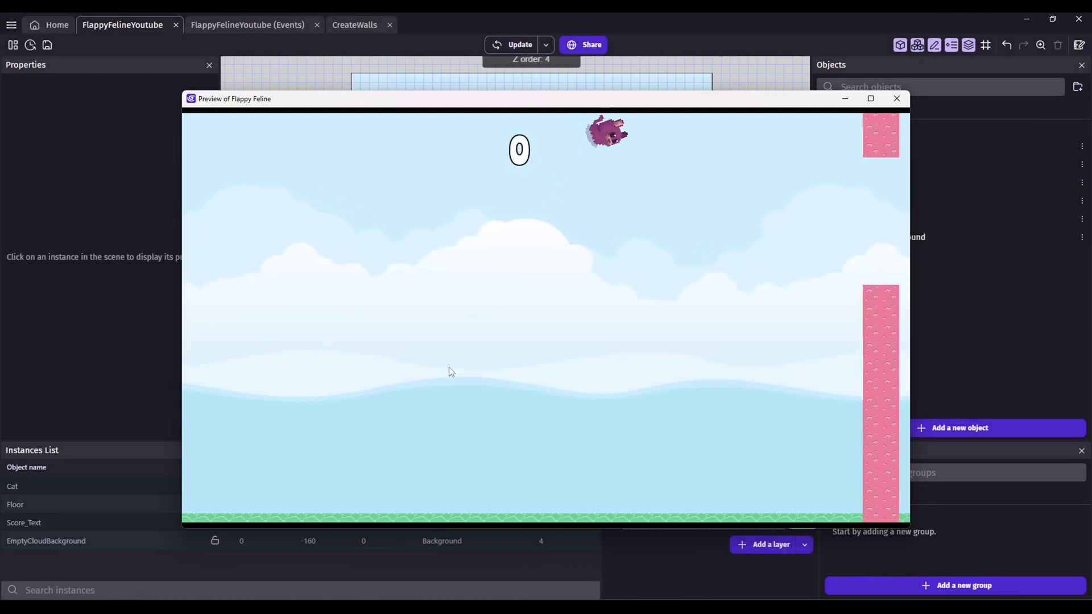
pyautogui.click(554, 329)
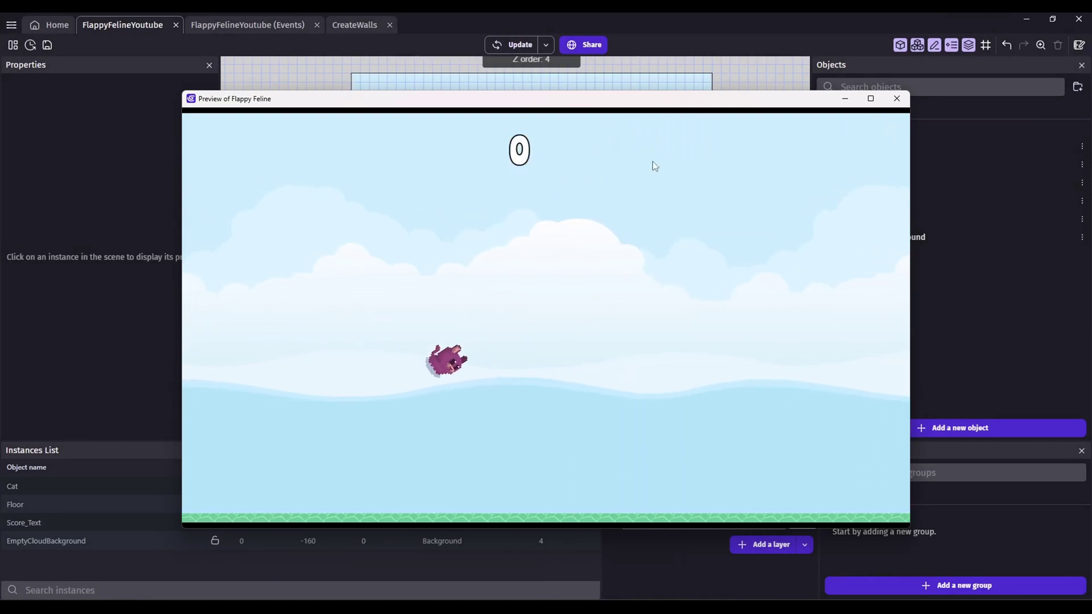
pyautogui.click(896, 99)
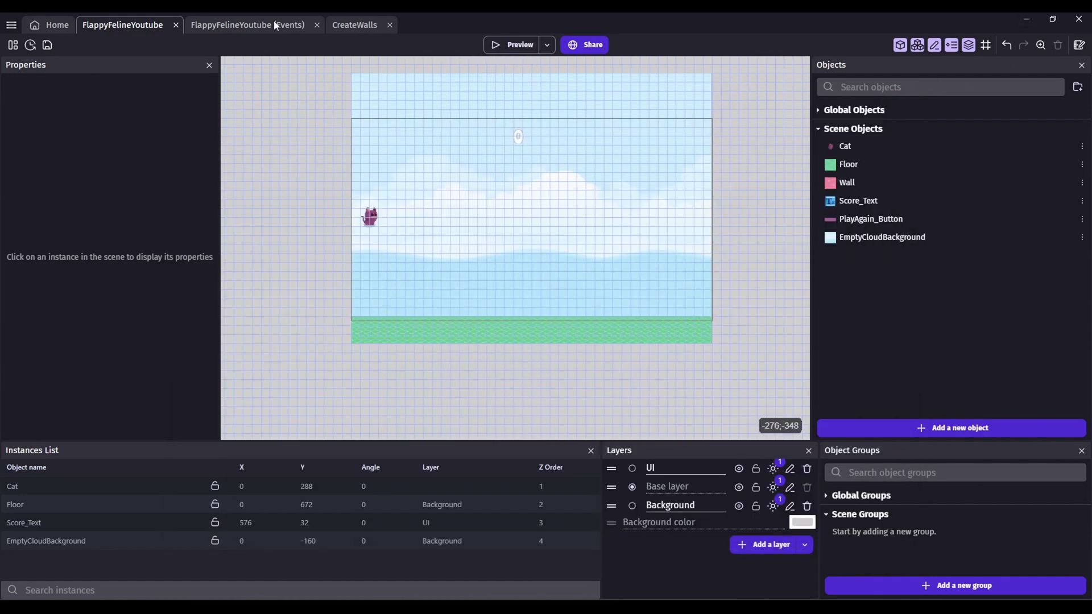
# Search the behaviors for "sta" and add the one that keeps the object on screen to the Cat.
pyautogui.doubleClick(370, 219)
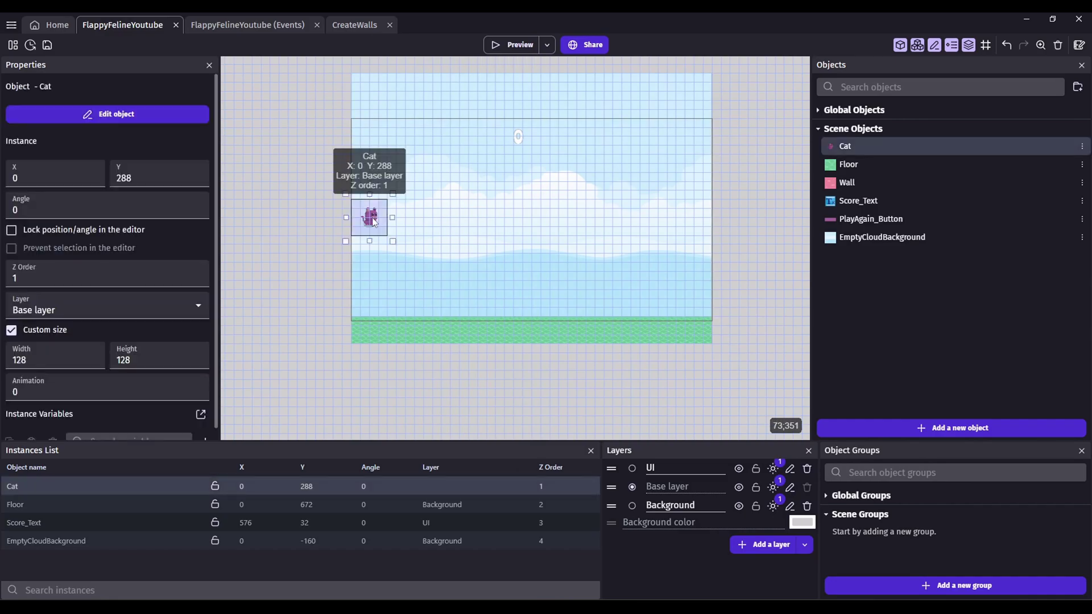
pyautogui.click(852, 521)
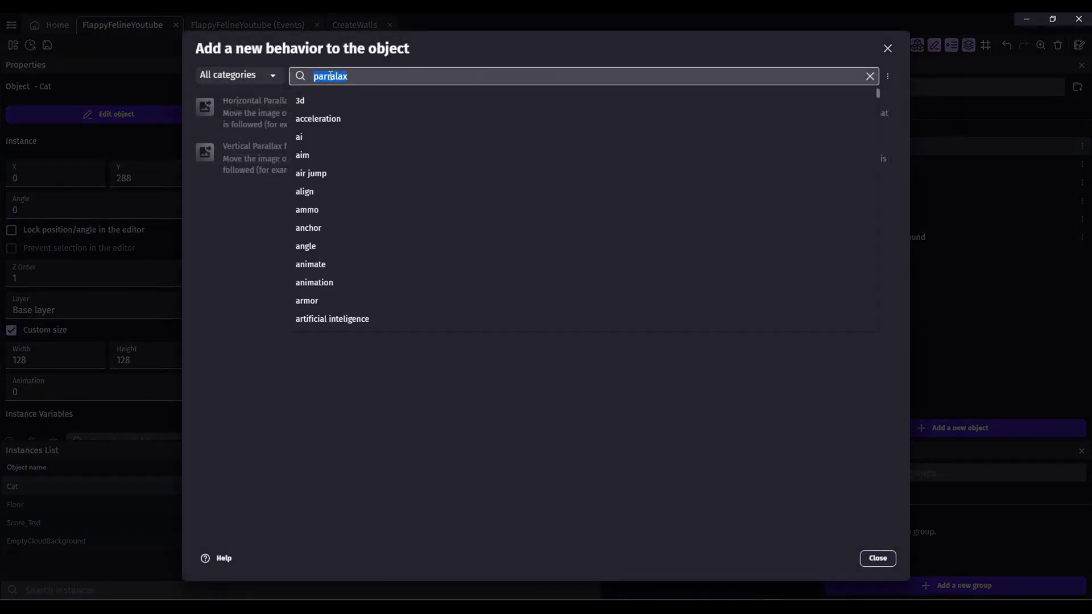
pyautogui.write('sta')
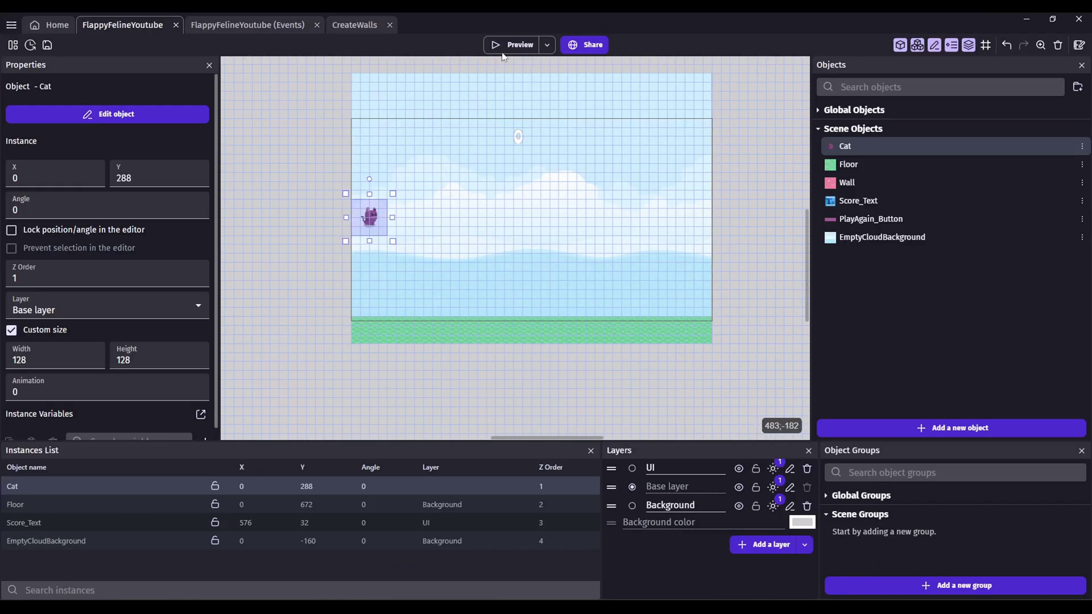
# Preview the game twice, making the cat jump to test the upper screen limit and letting it drop to the floor.
pyautogui.click(506, 45)
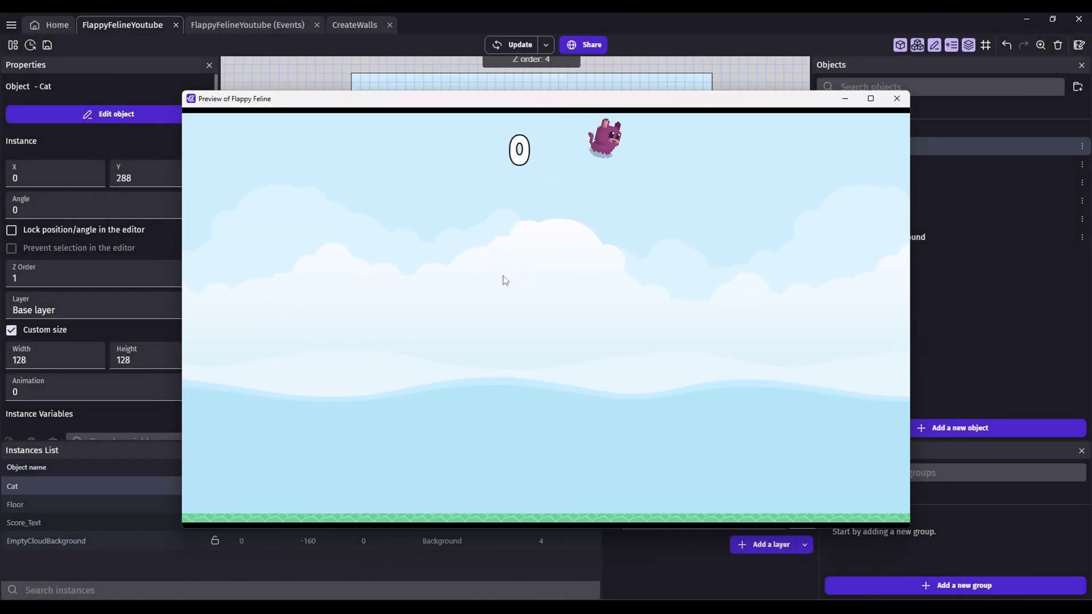
pyautogui.click(585, 295)
pyautogui.click(592, 285)
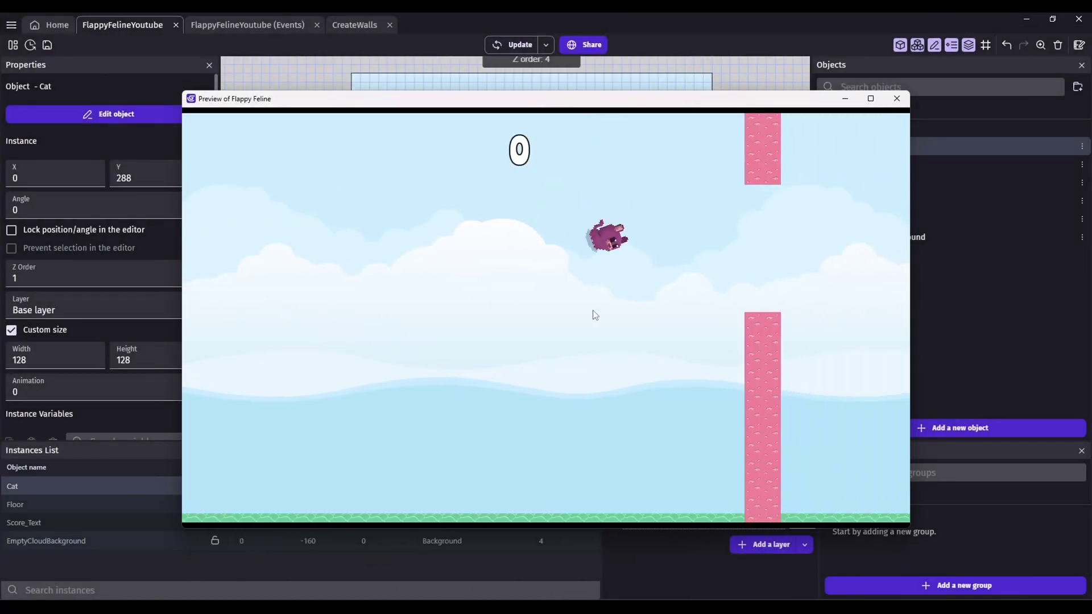
pyautogui.click(555, 299)
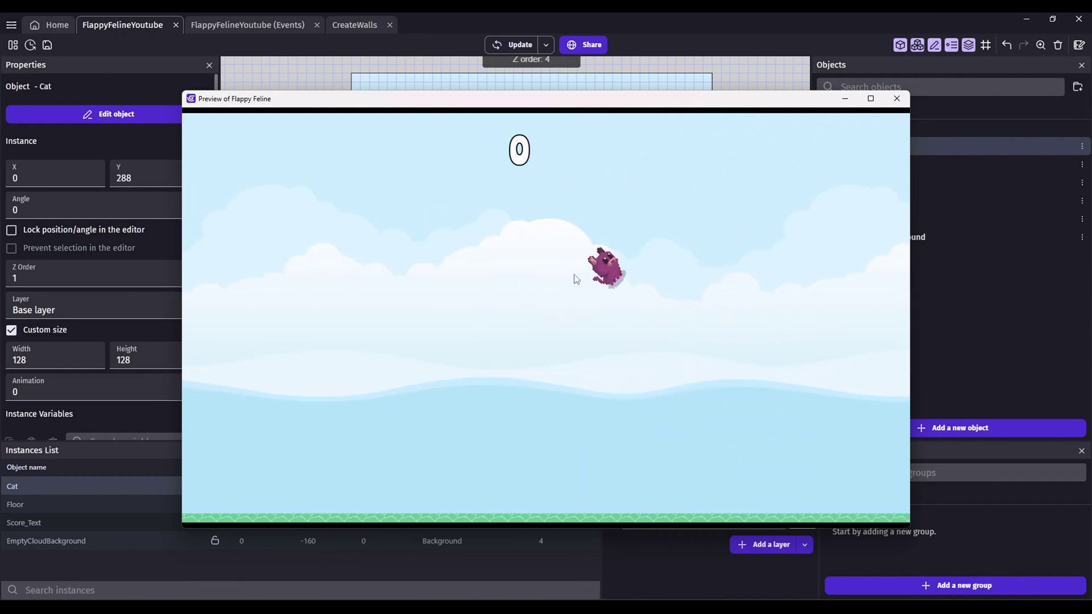
pyautogui.click(467, 288)
pyautogui.click(454, 293)
pyautogui.click(692, 271)
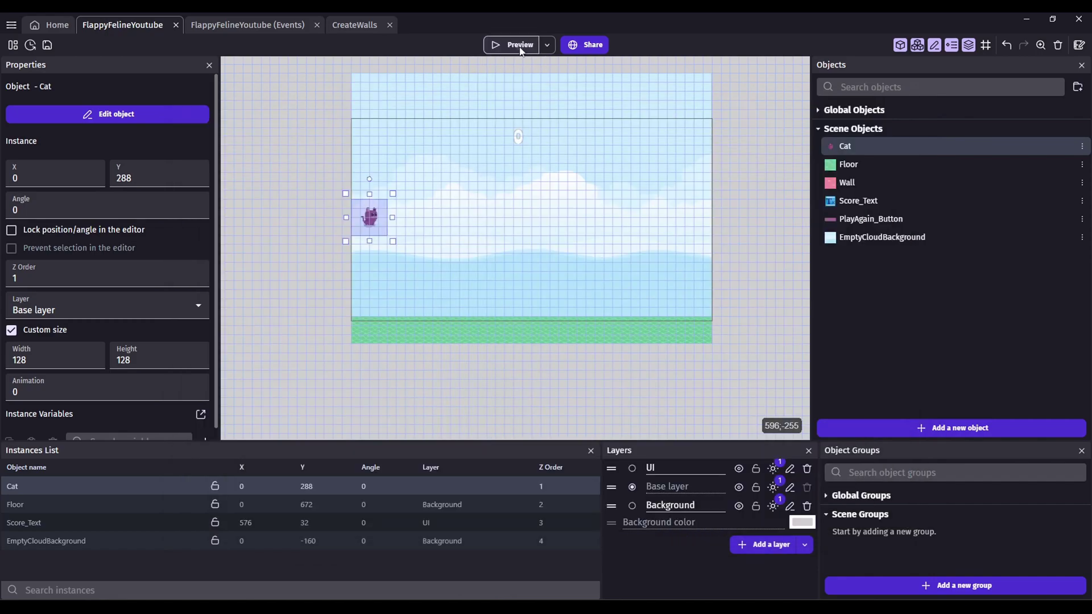
pyautogui.click(520, 46)
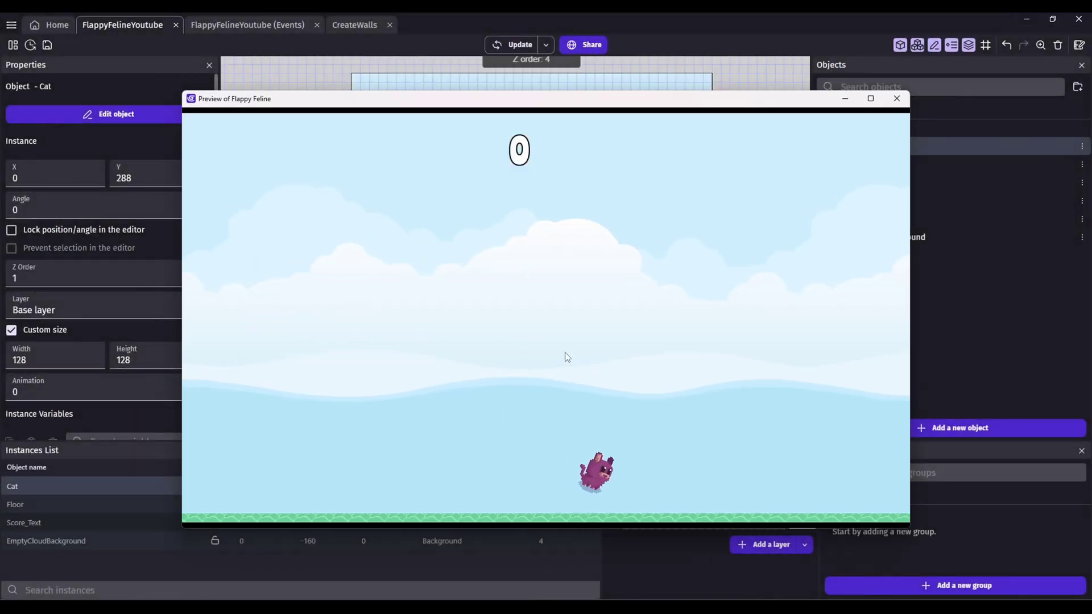
pyautogui.click(897, 98)
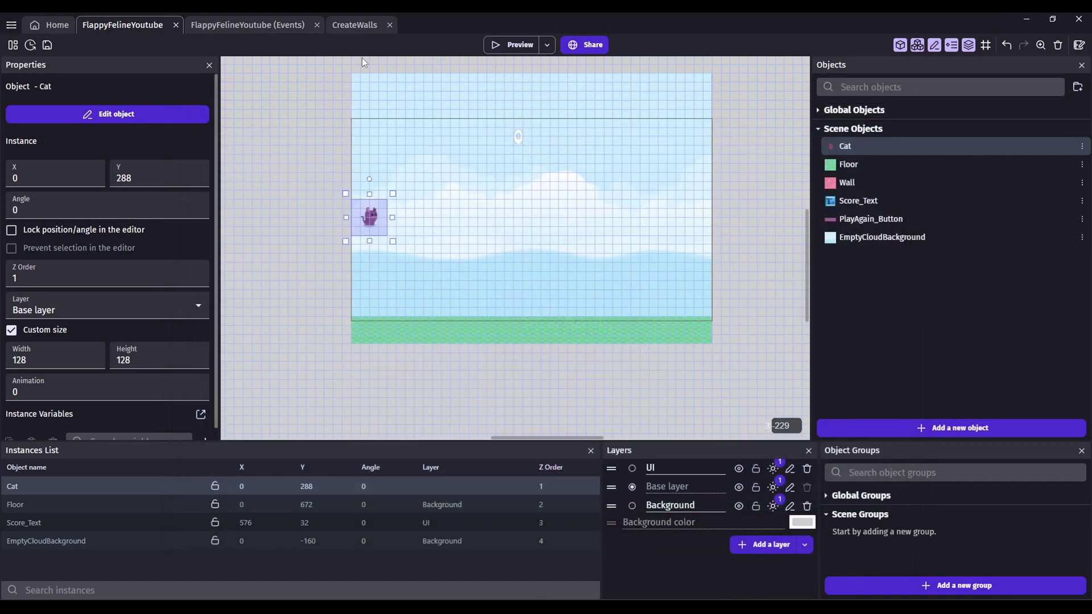
# Add an Or condition to the event that handles the Cat colliding with a Wall.
pyautogui.hotkey('ctrl', 'Tab')
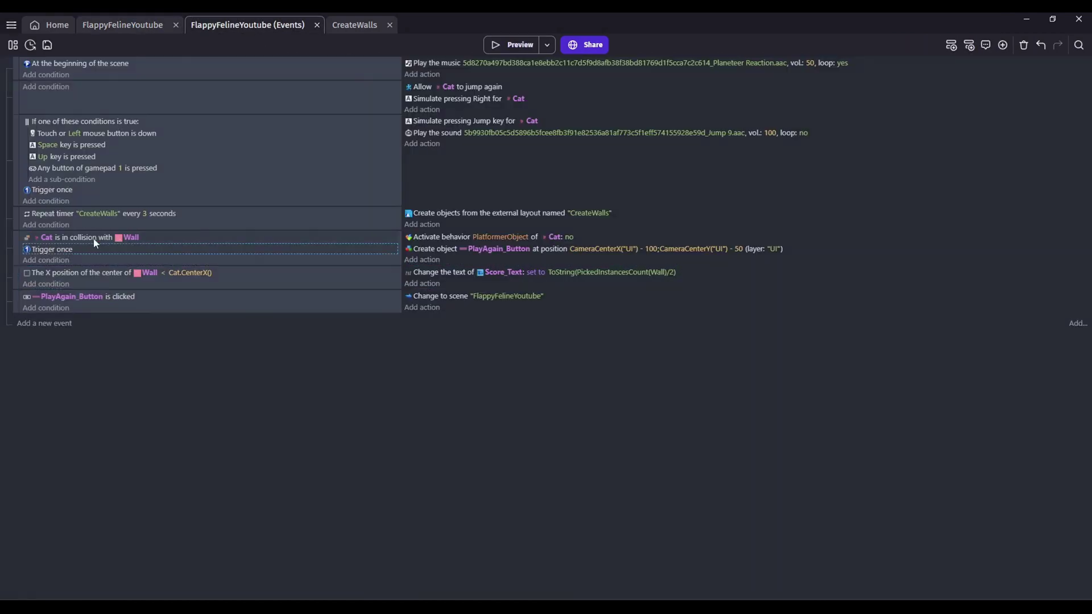
pyautogui.click(67, 260)
pyautogui.write('or')
pyautogui.click(124, 154)
pyautogui.press('Return')
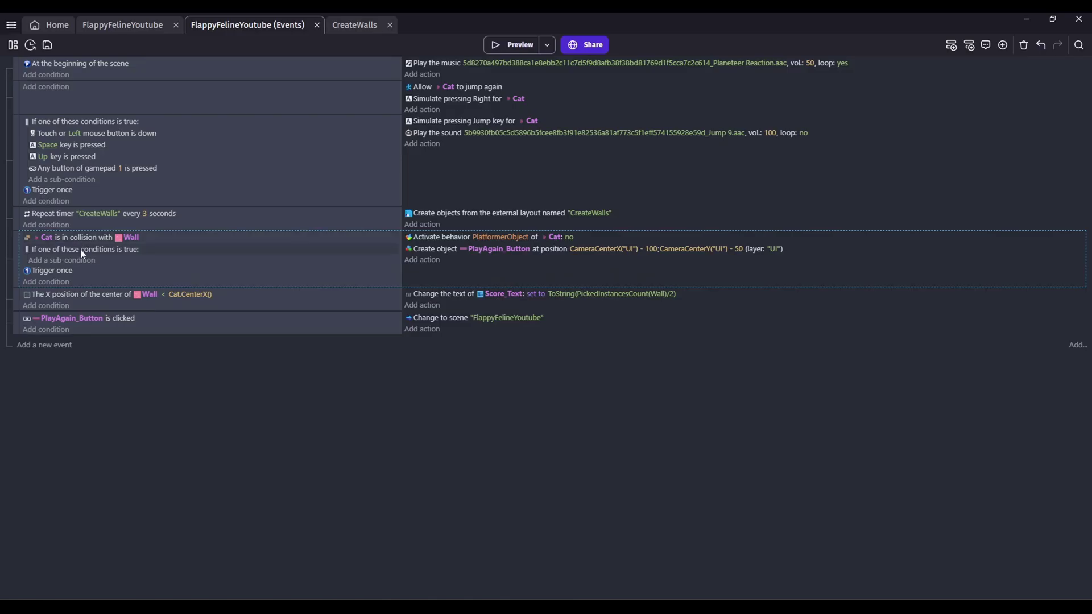
# Add a sub-condition to the Or checking that the Cat's bounding box bottom position is greater than a Floor expression.
pyautogui.click(77, 262)
pyautogui.click(97, 120)
pyautogui.write('b')
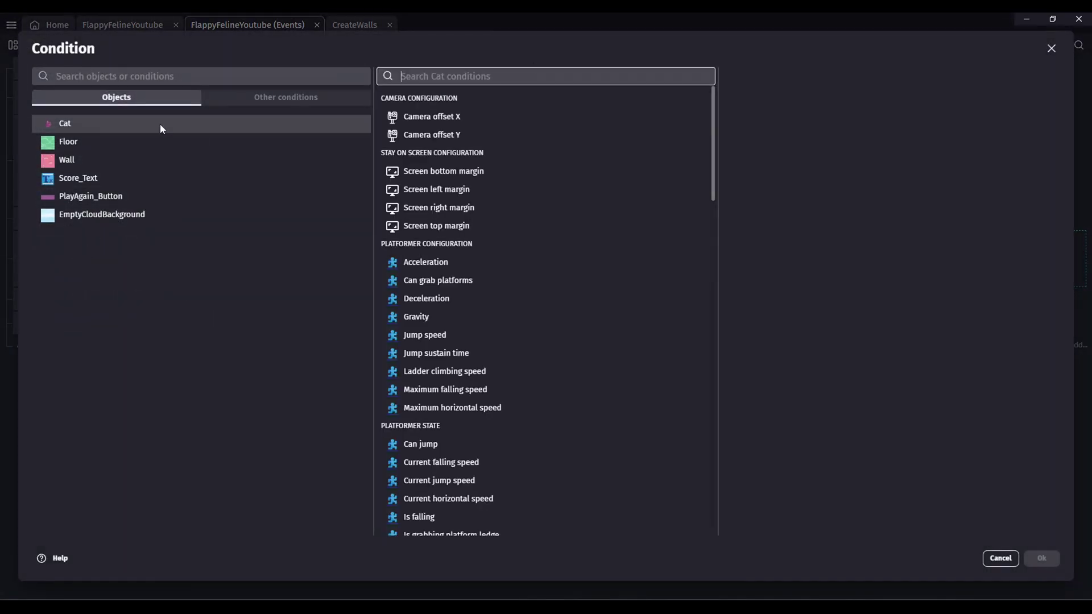
pyautogui.write('ott')
pyautogui.click(459, 132)
pyautogui.click(890, 196)
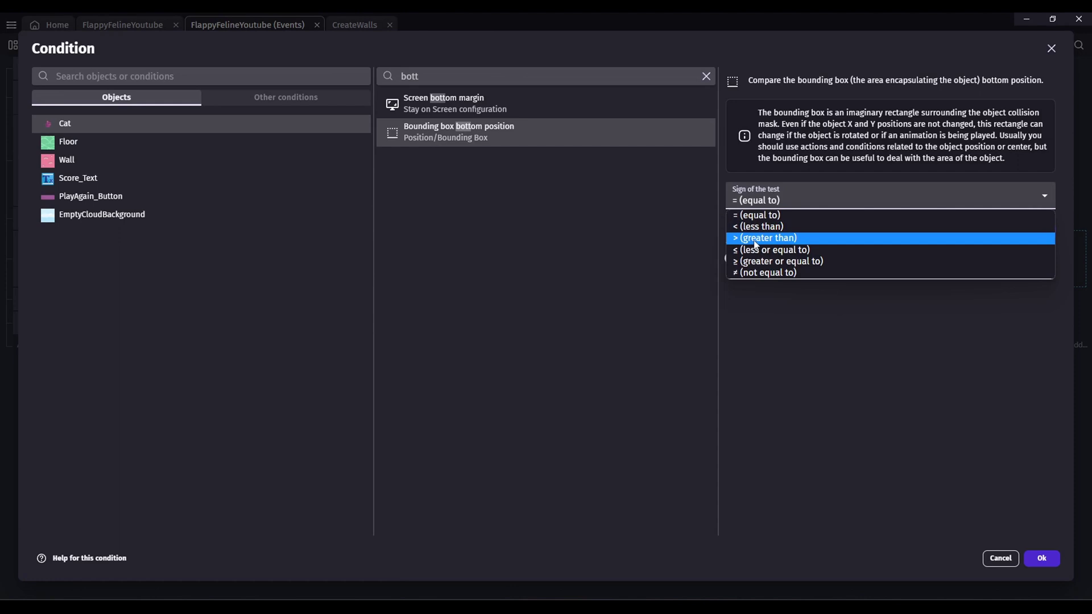
pyautogui.click(755, 242)
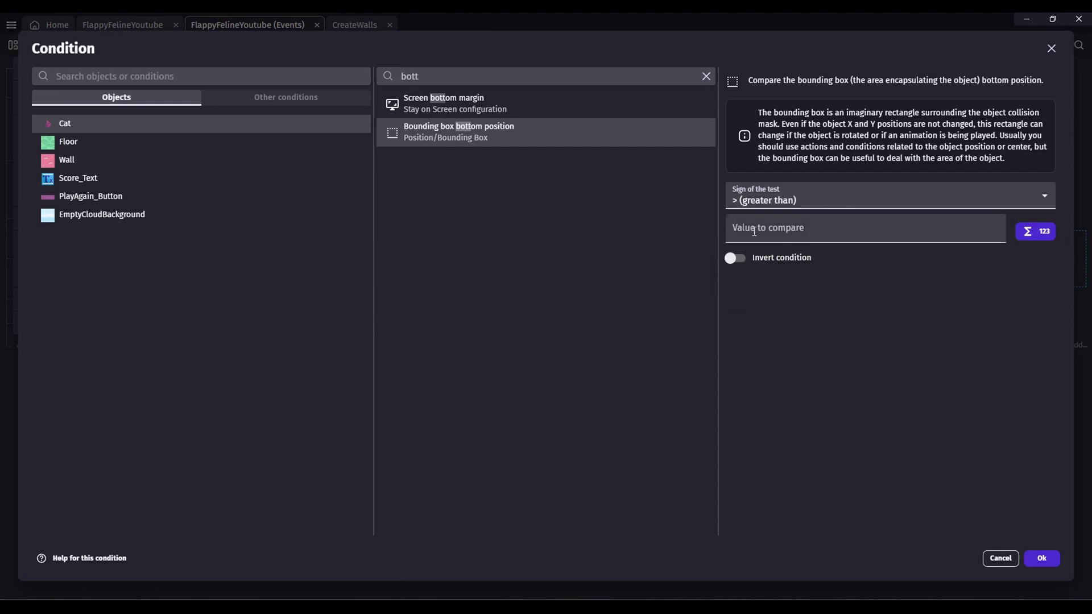
pyautogui.write('Floor.')
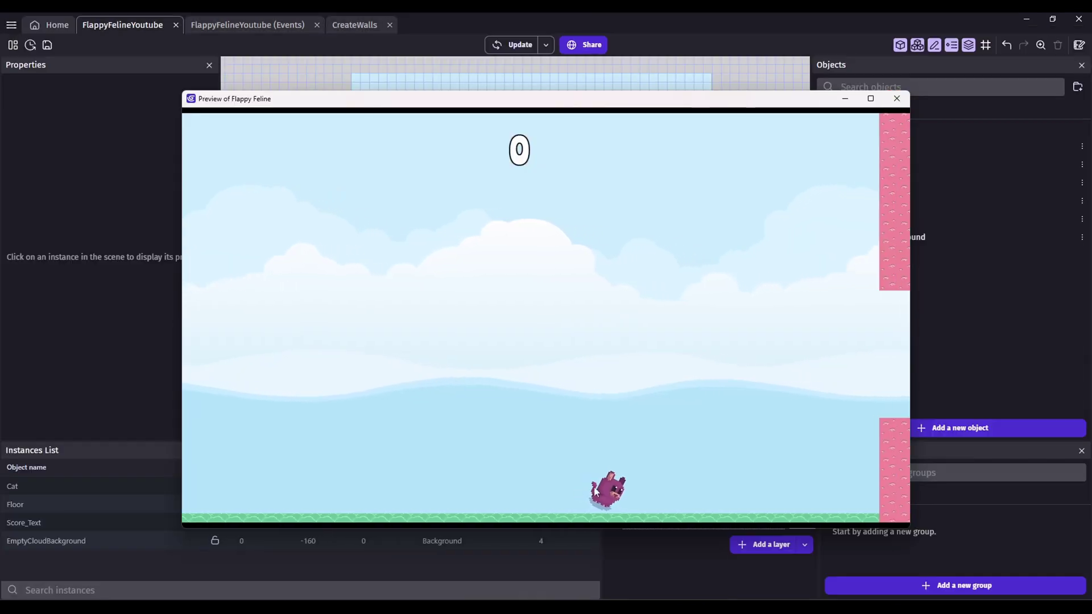
# Close the preview, remove the Platform behavior from the Floor object, and preview the game again.
pyautogui.click(897, 99)
pyautogui.doubleClick(432, 340)
pyautogui.click(458, 74)
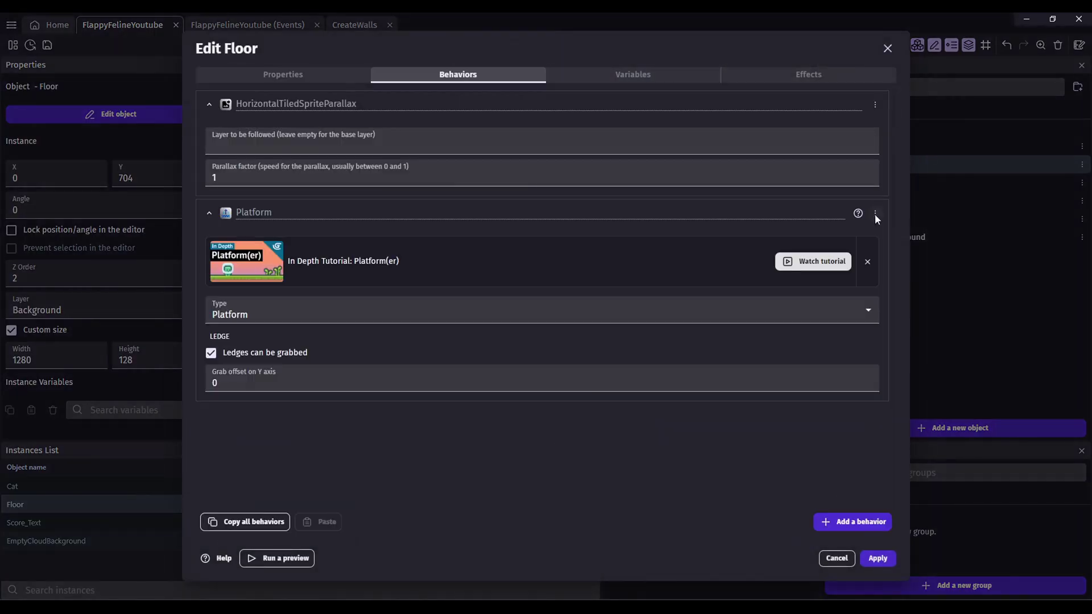
pyautogui.click(876, 214)
pyautogui.click(896, 228)
pyautogui.click(585, 310)
pyautogui.click(876, 558)
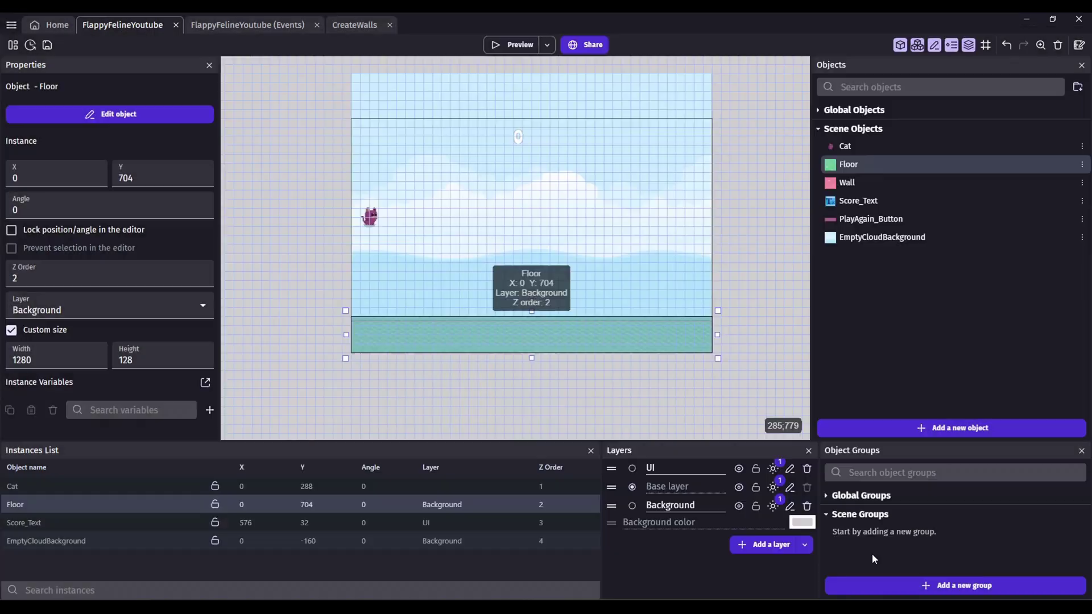
pyautogui.click(492, 46)
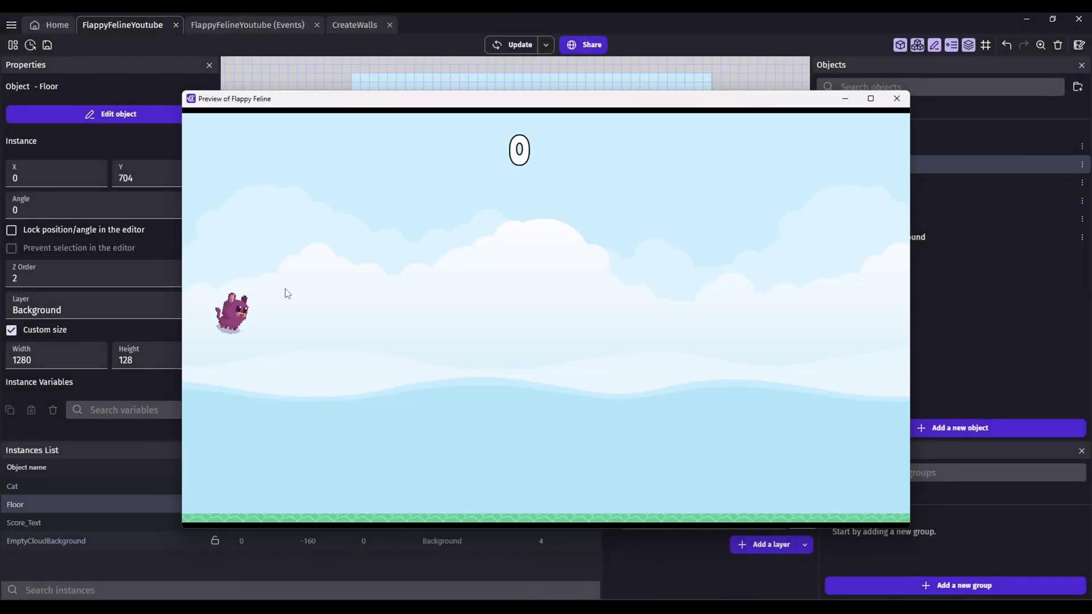